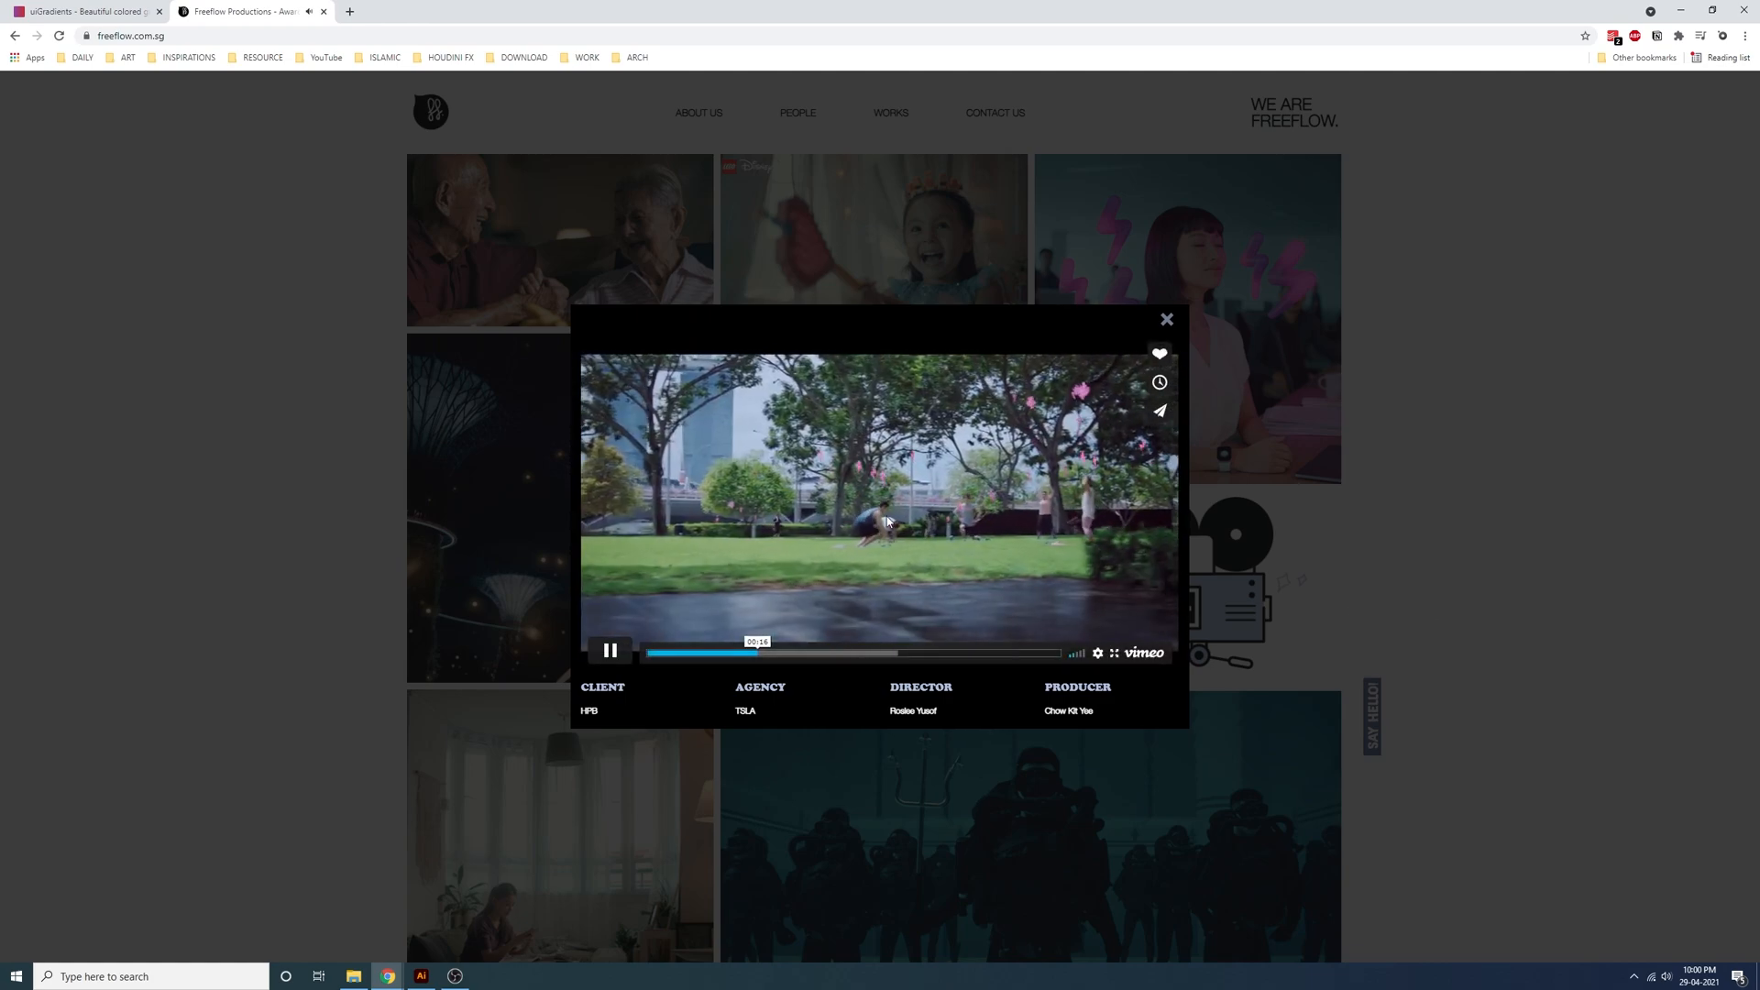
# Skip ahead in the playing campaign video to view its animated effects and pause it
pyautogui.click(840, 653)
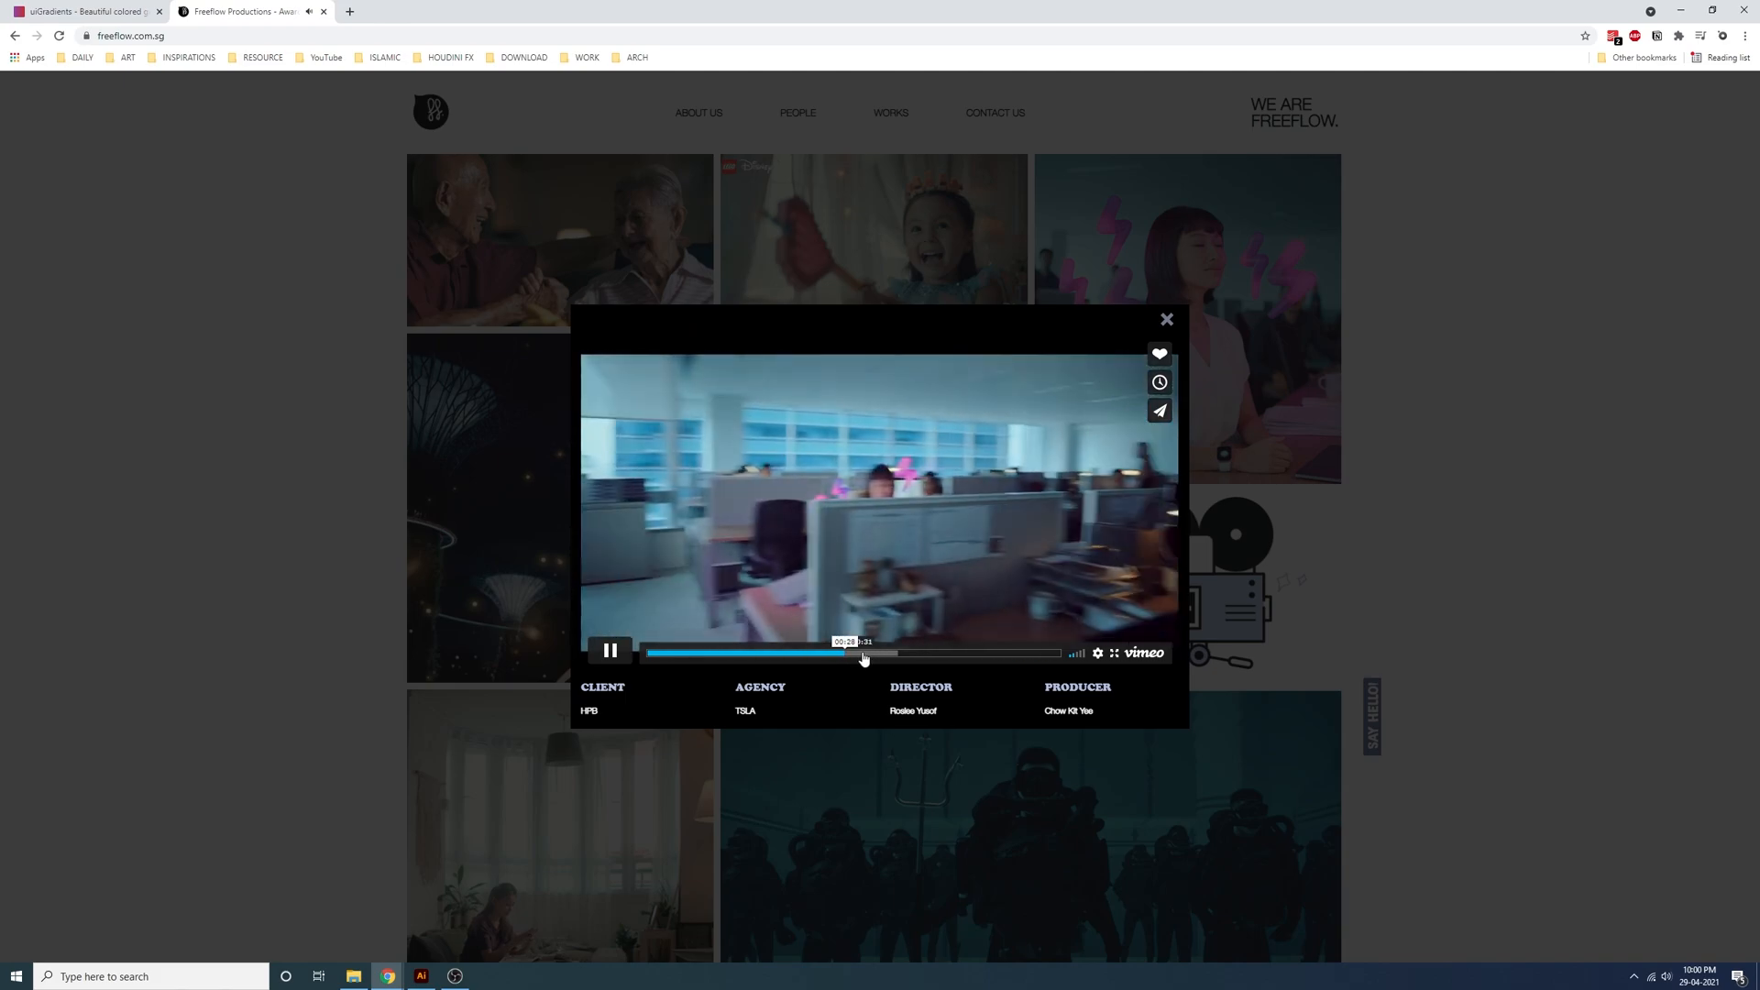
pyautogui.click(610, 651)
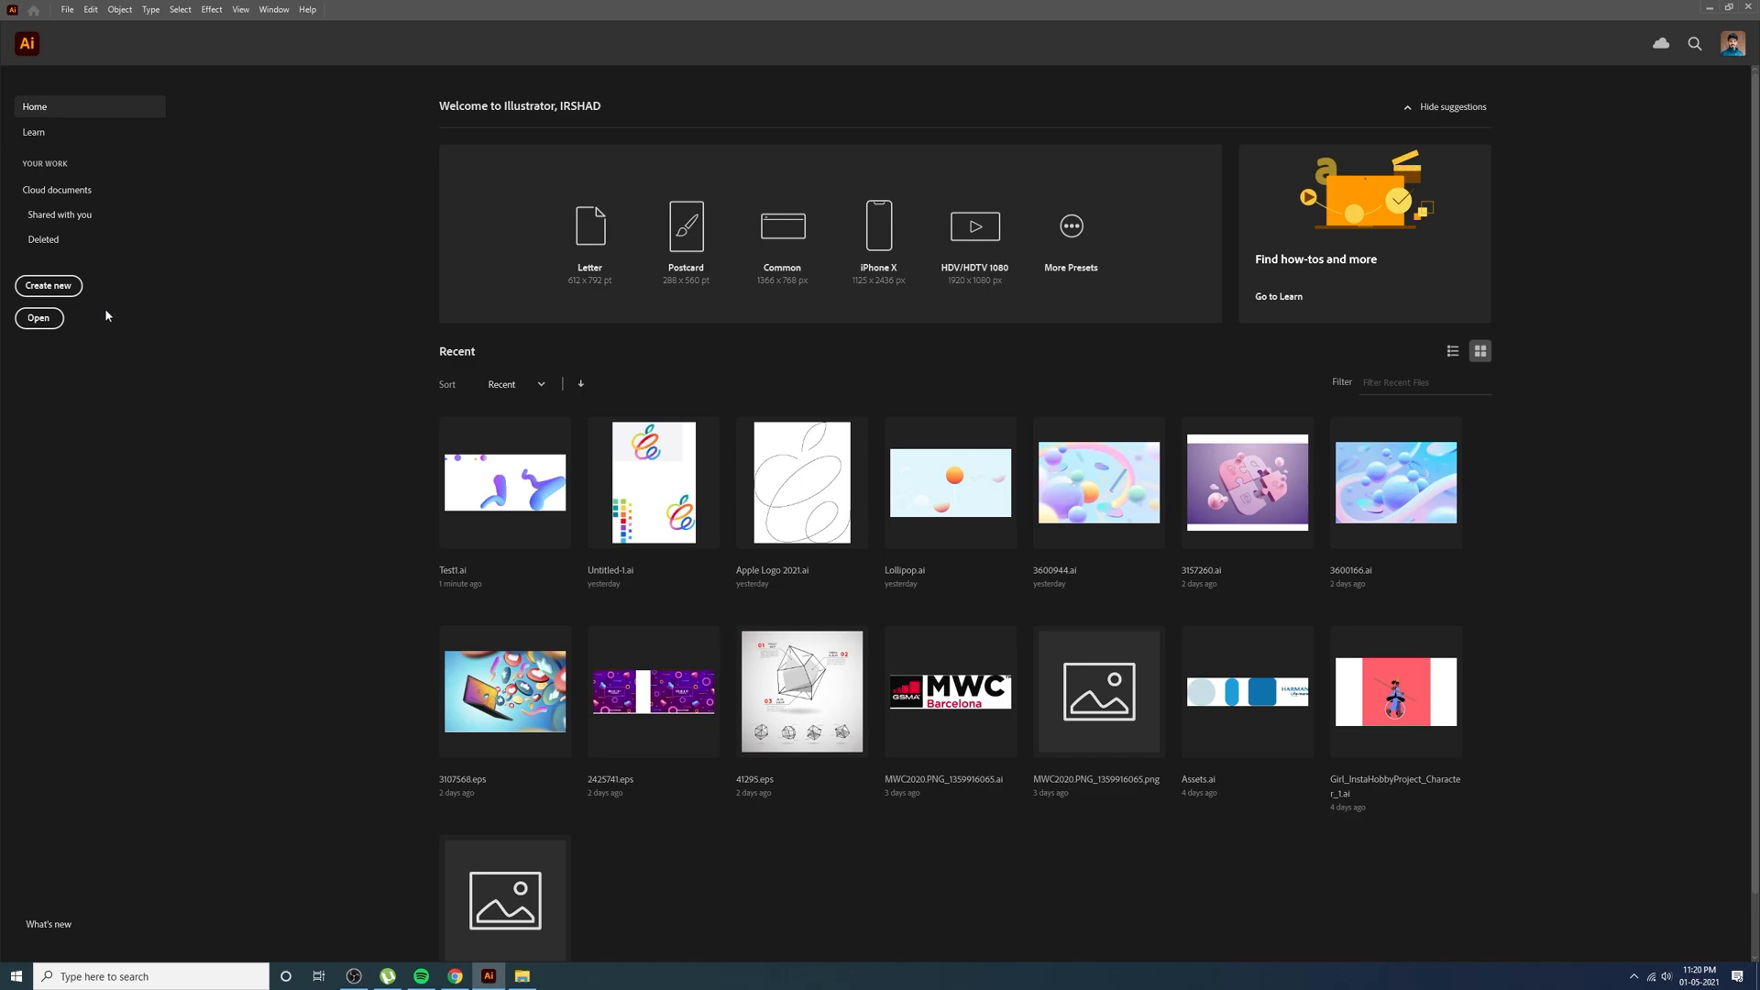
# Create a 1920 x 1080 pt RGB document from the Art & Illustration presets and close the floating Gradient panel
pyautogui.click(80, 297)
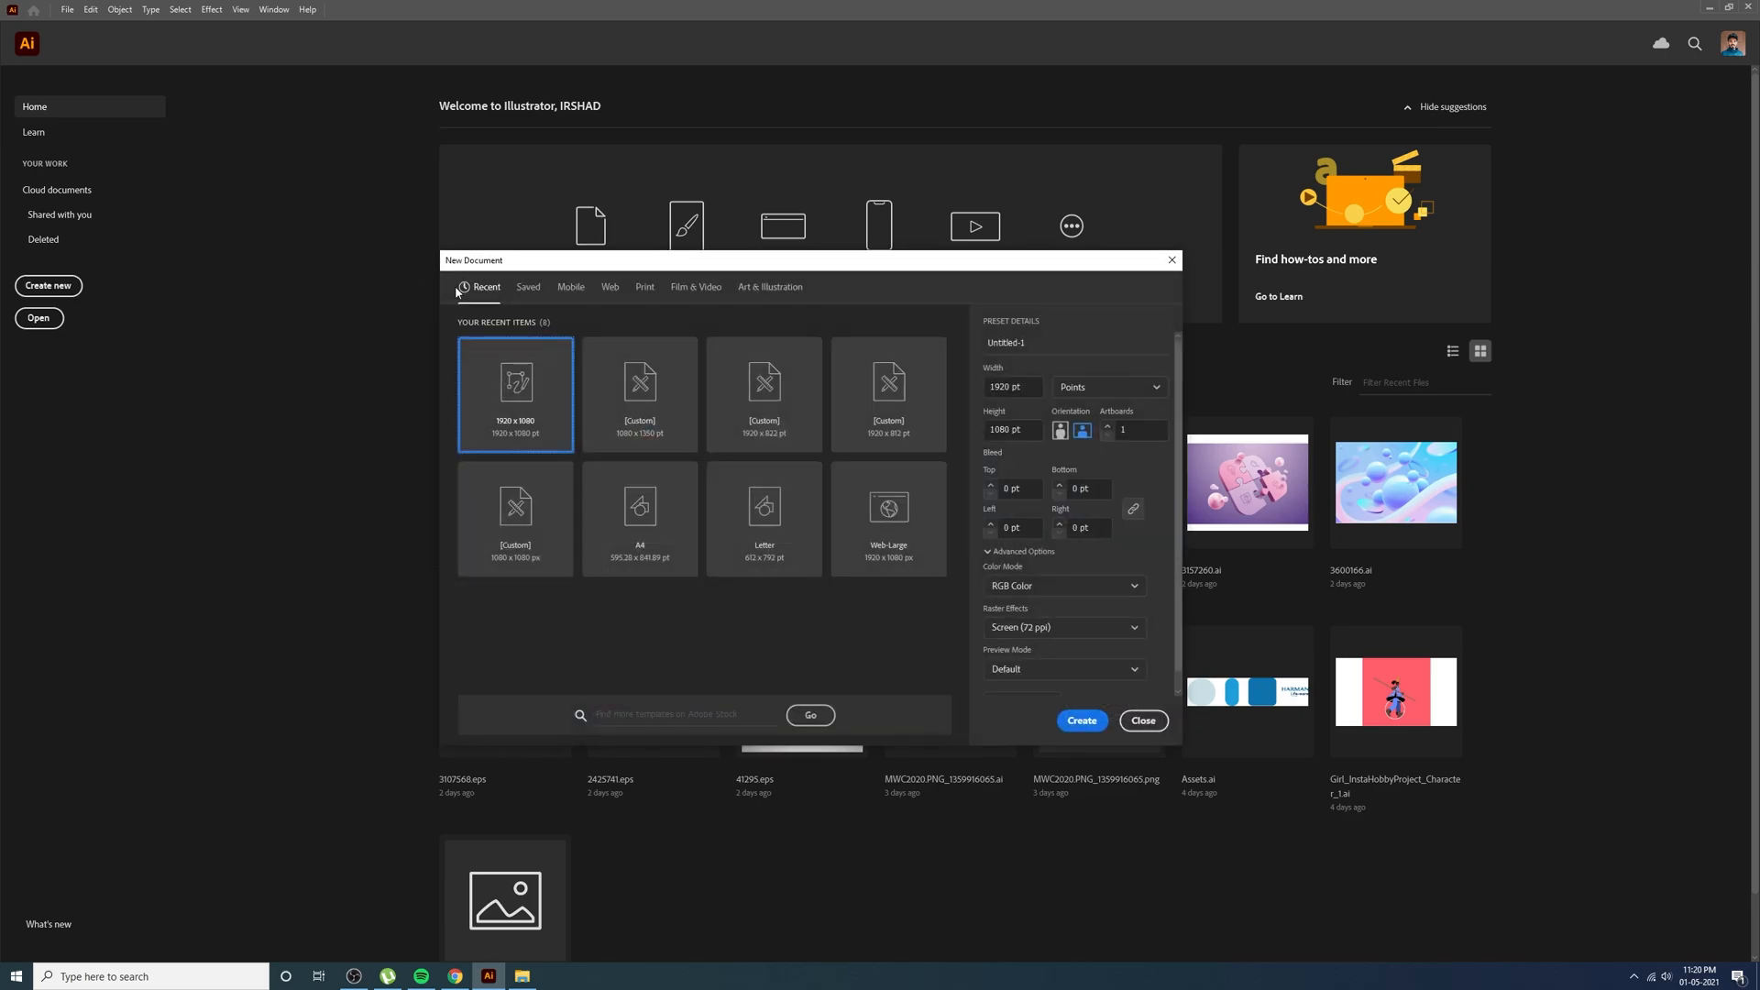
pyautogui.click(655, 395)
pyautogui.click(771, 400)
pyautogui.click(888, 394)
pyautogui.click(761, 499)
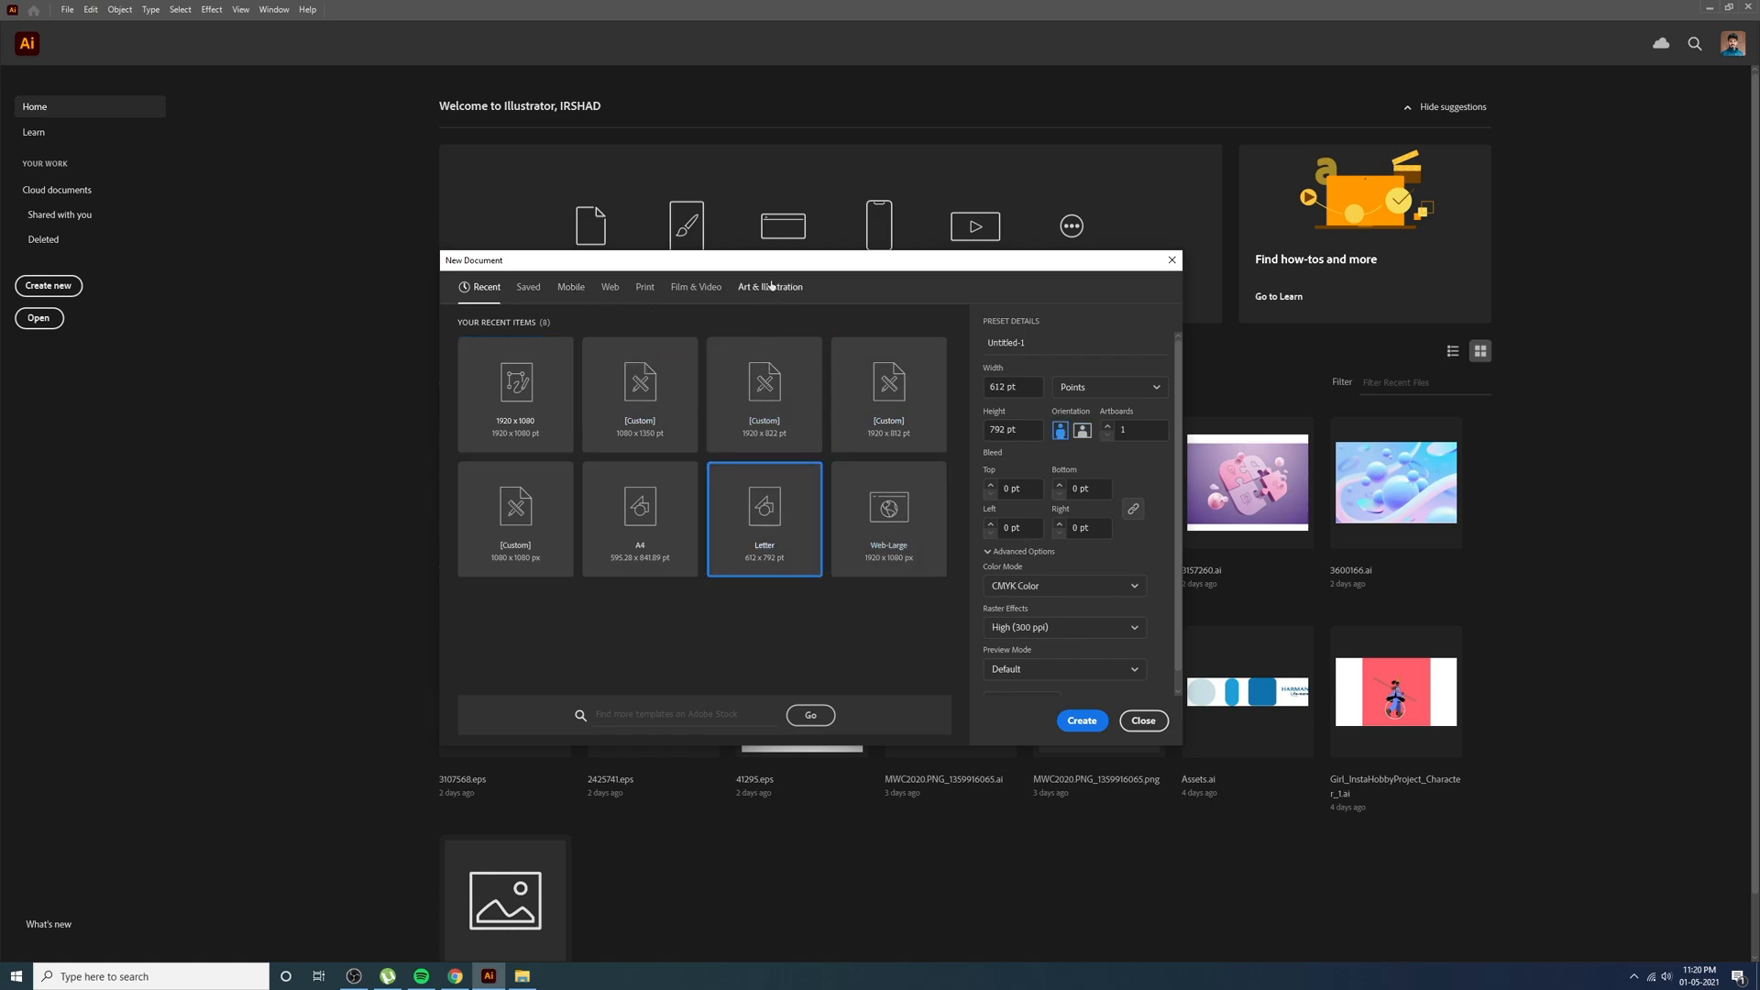
pyautogui.click(770, 286)
pyautogui.click(888, 426)
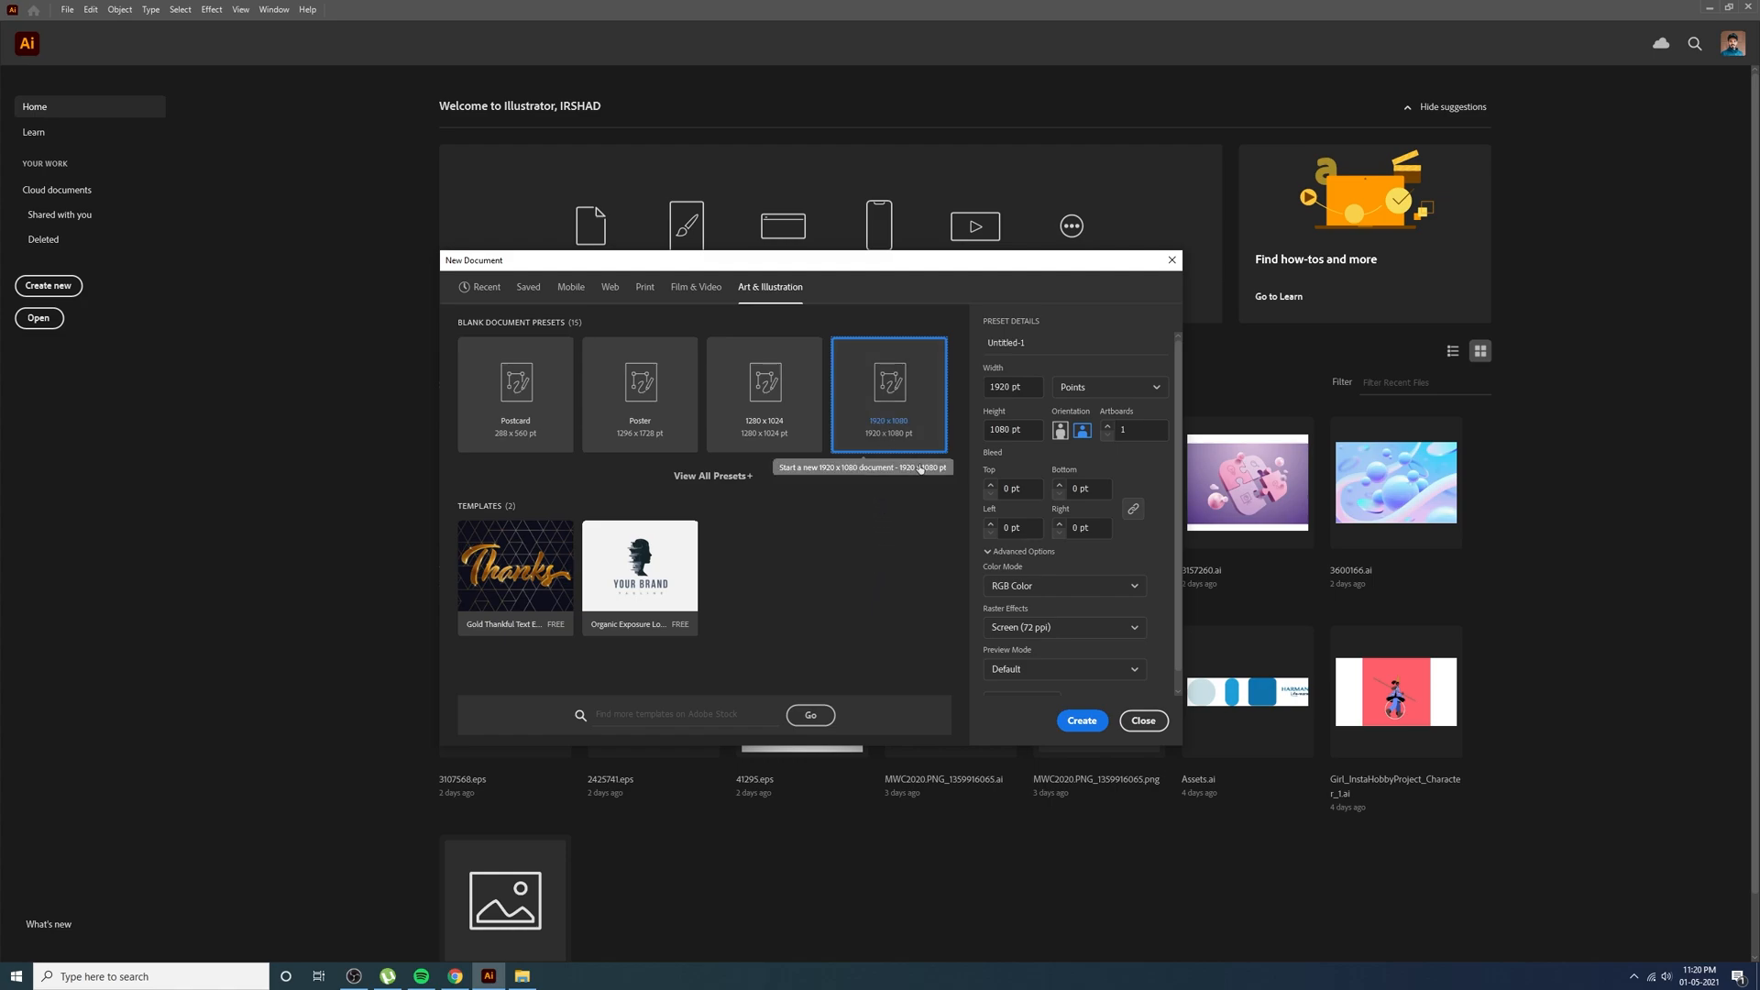
pyautogui.click(1082, 724)
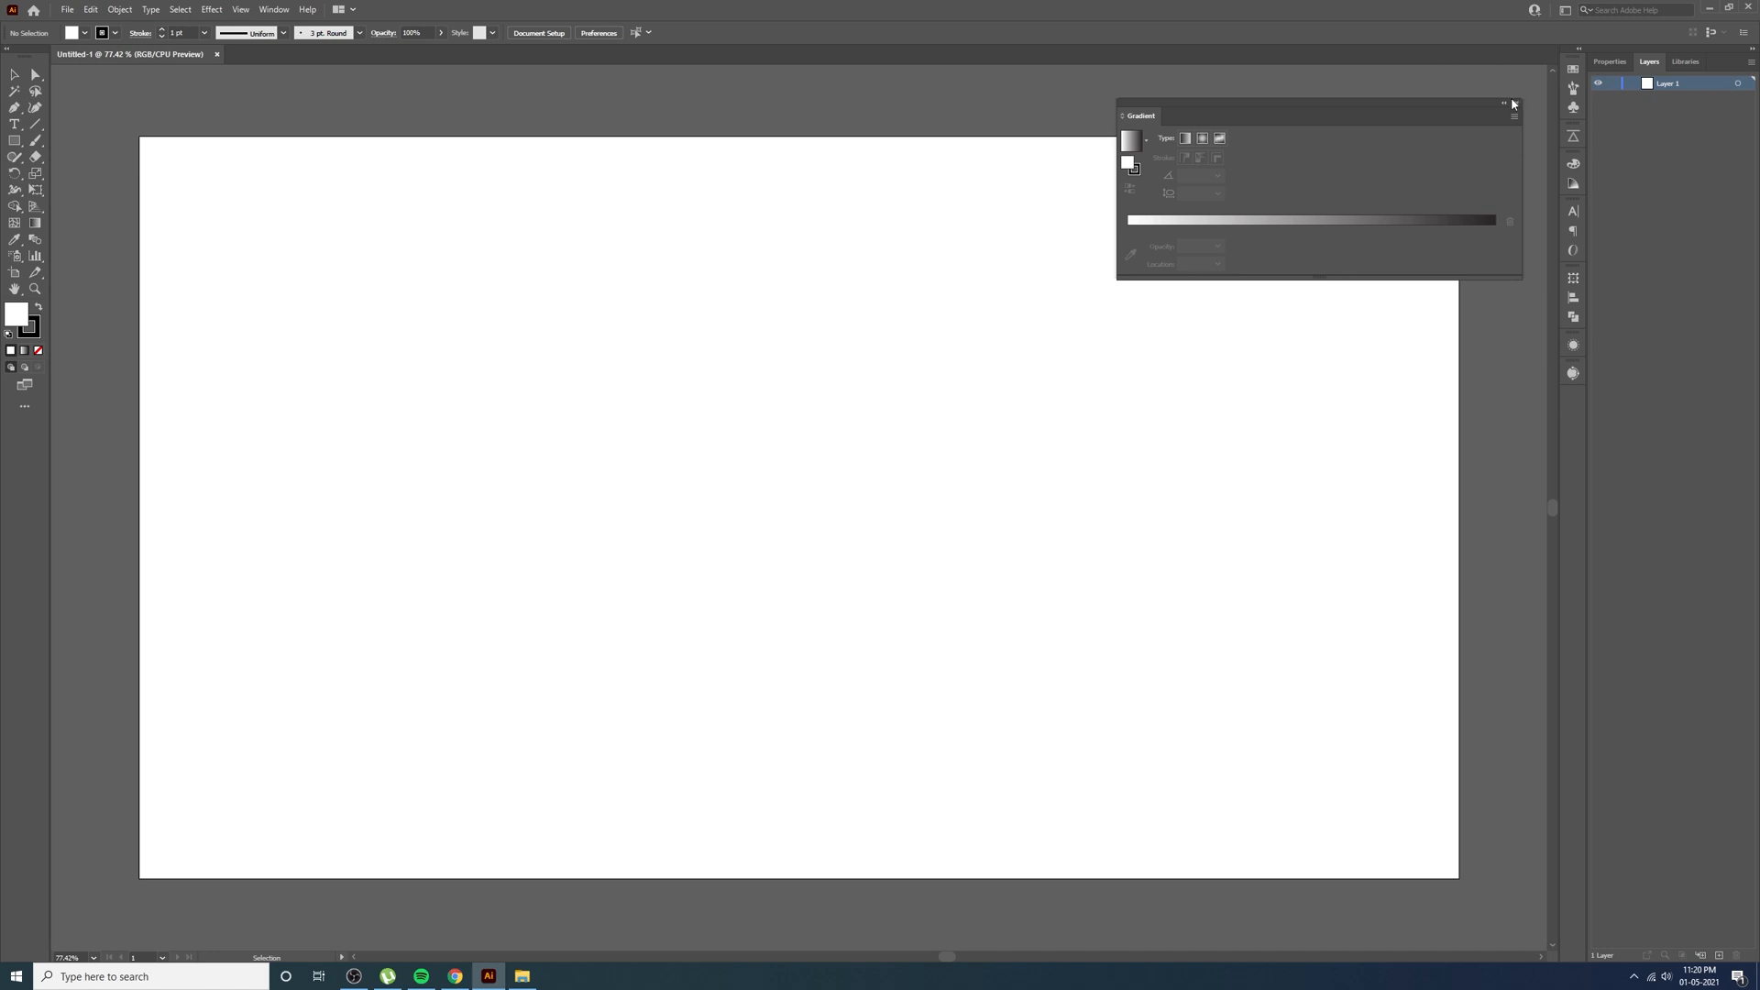
pyautogui.click(1516, 104)
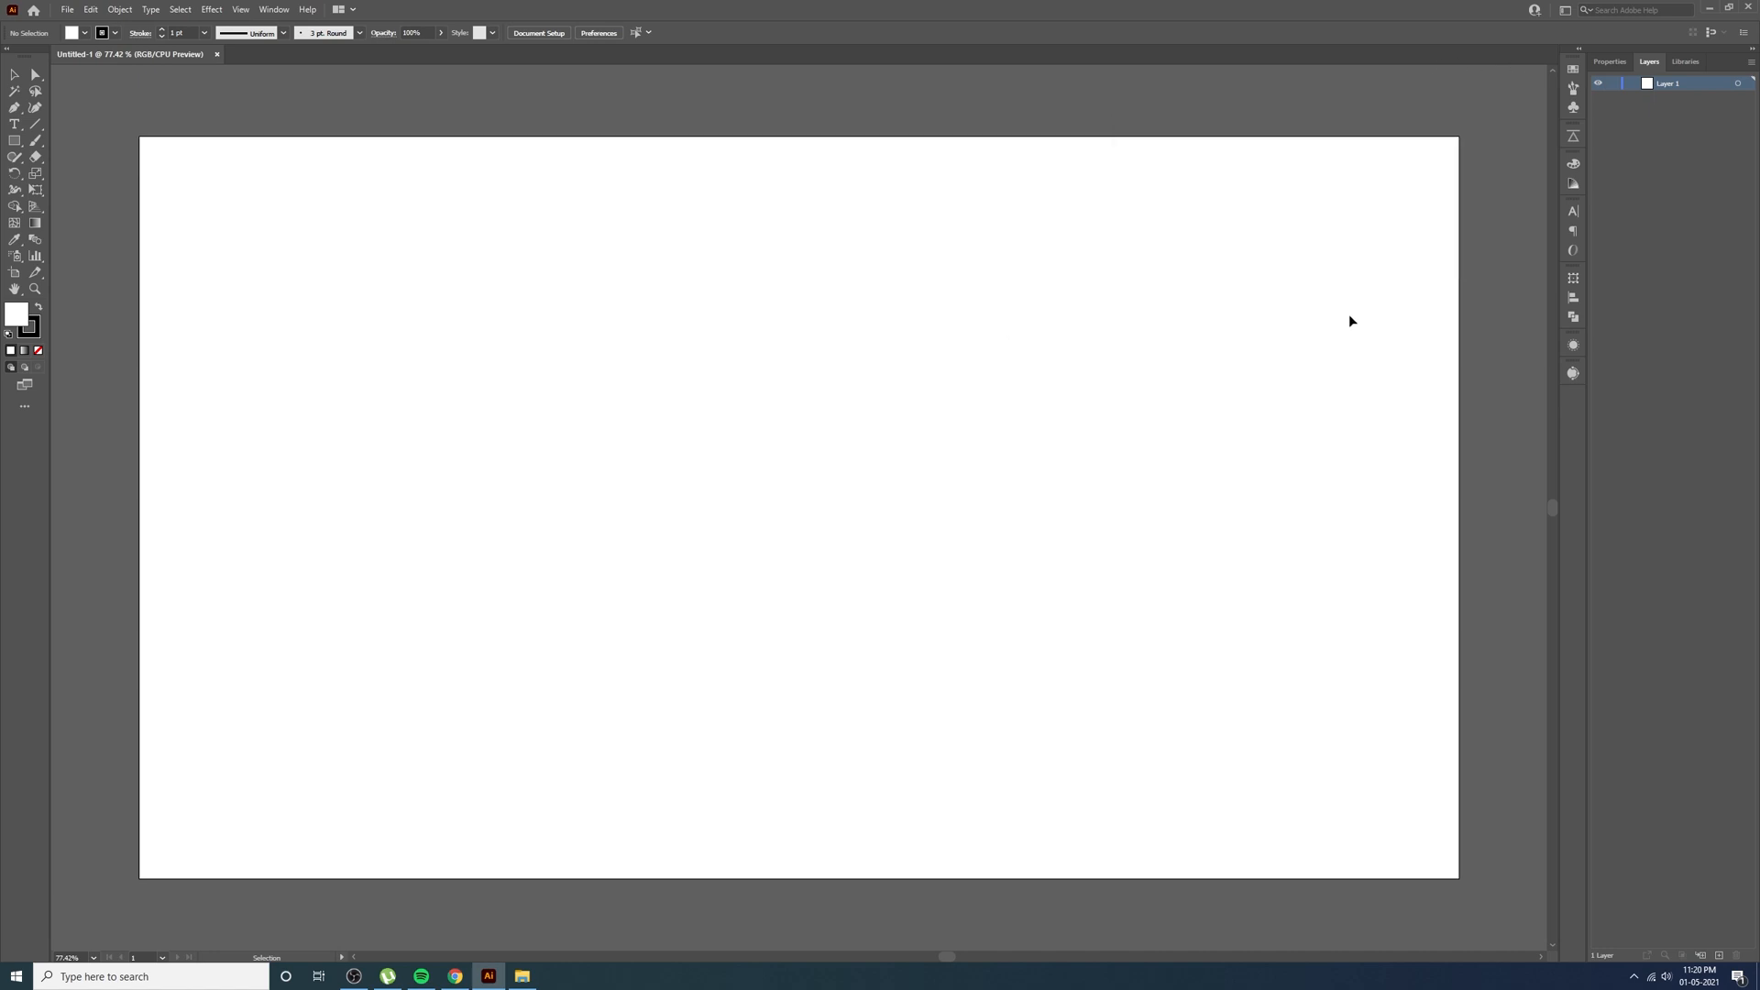
pyautogui.hotkey('ctrl', '-')
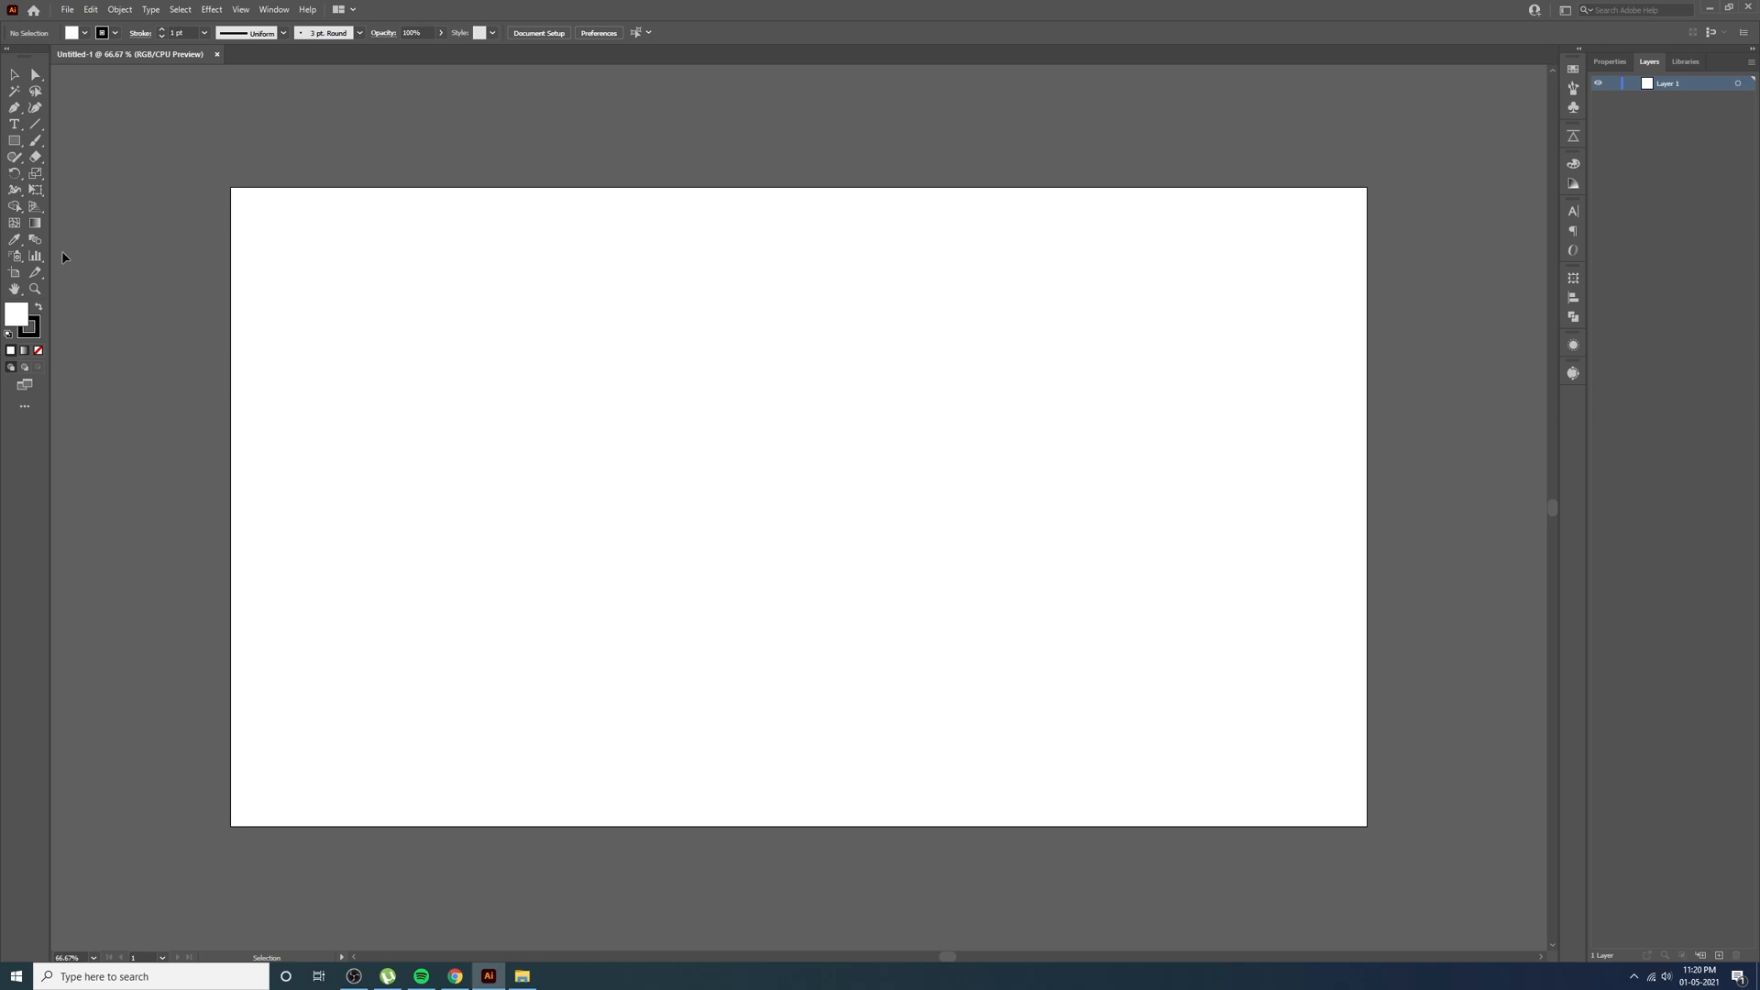
# Draw a five-pointed star about 242 pt wide in the artboard's left half and reposition it slightly
pyautogui.click(18, 147)
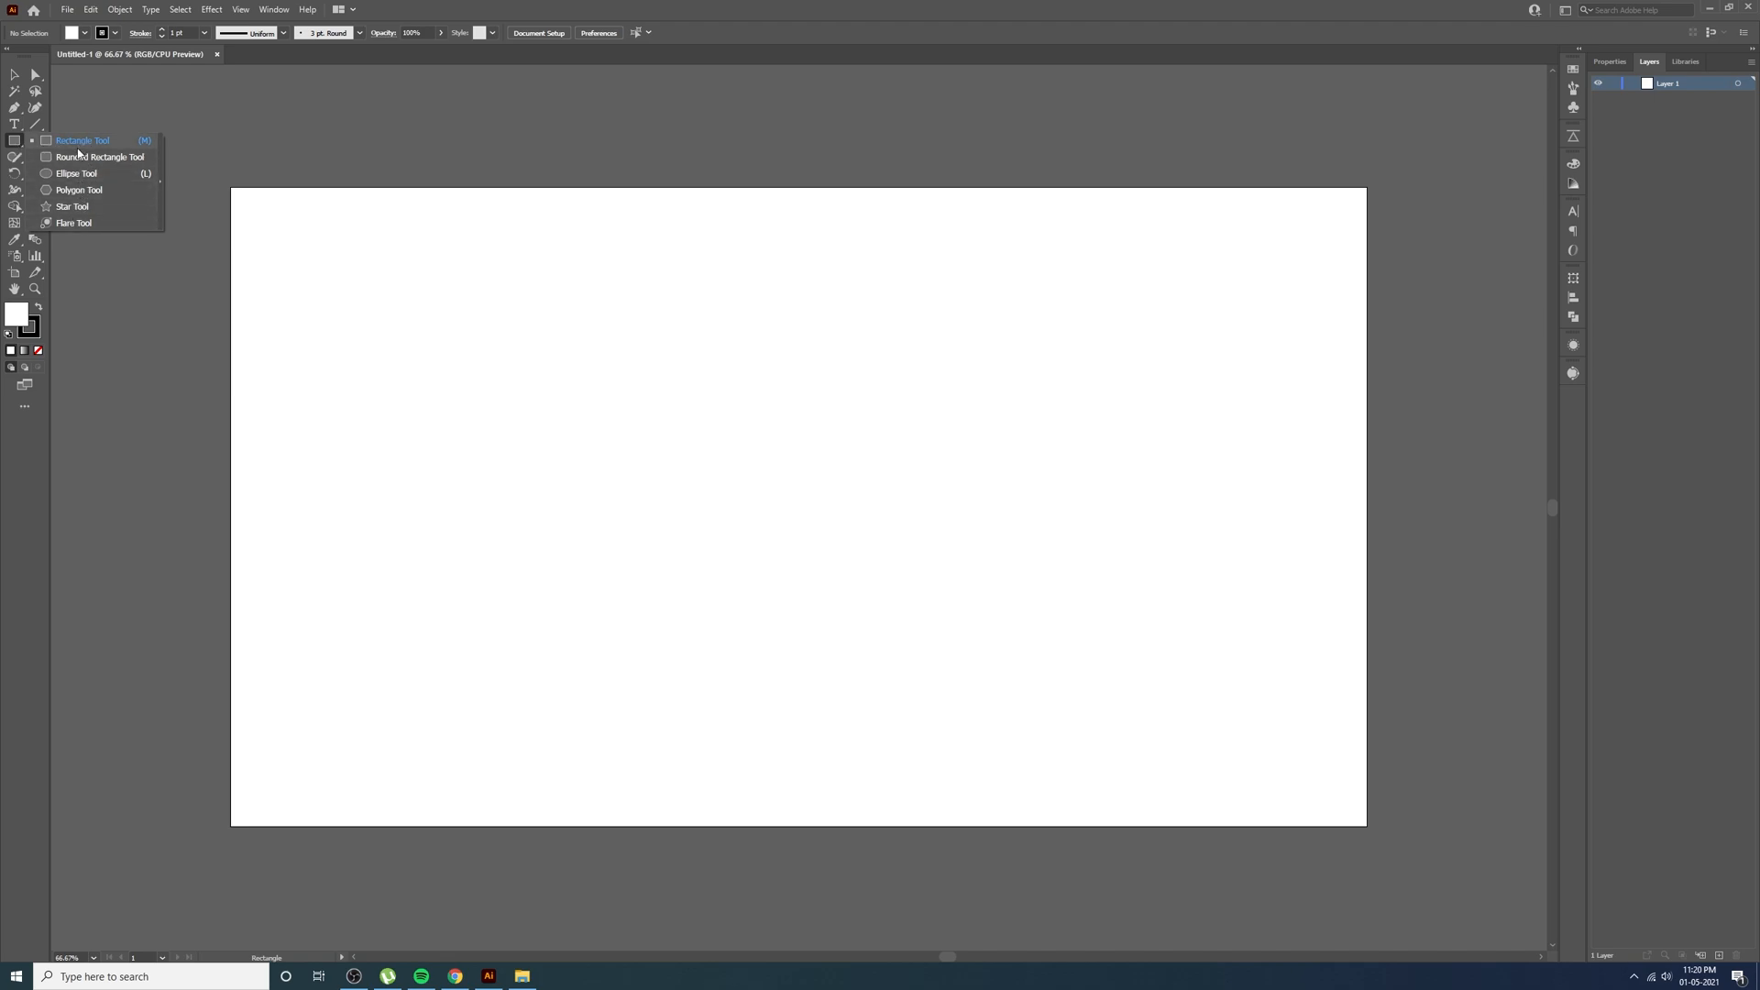
pyautogui.click(72, 206)
pyautogui.moveTo(456, 394); pyautogui.dragTo(522, 429)
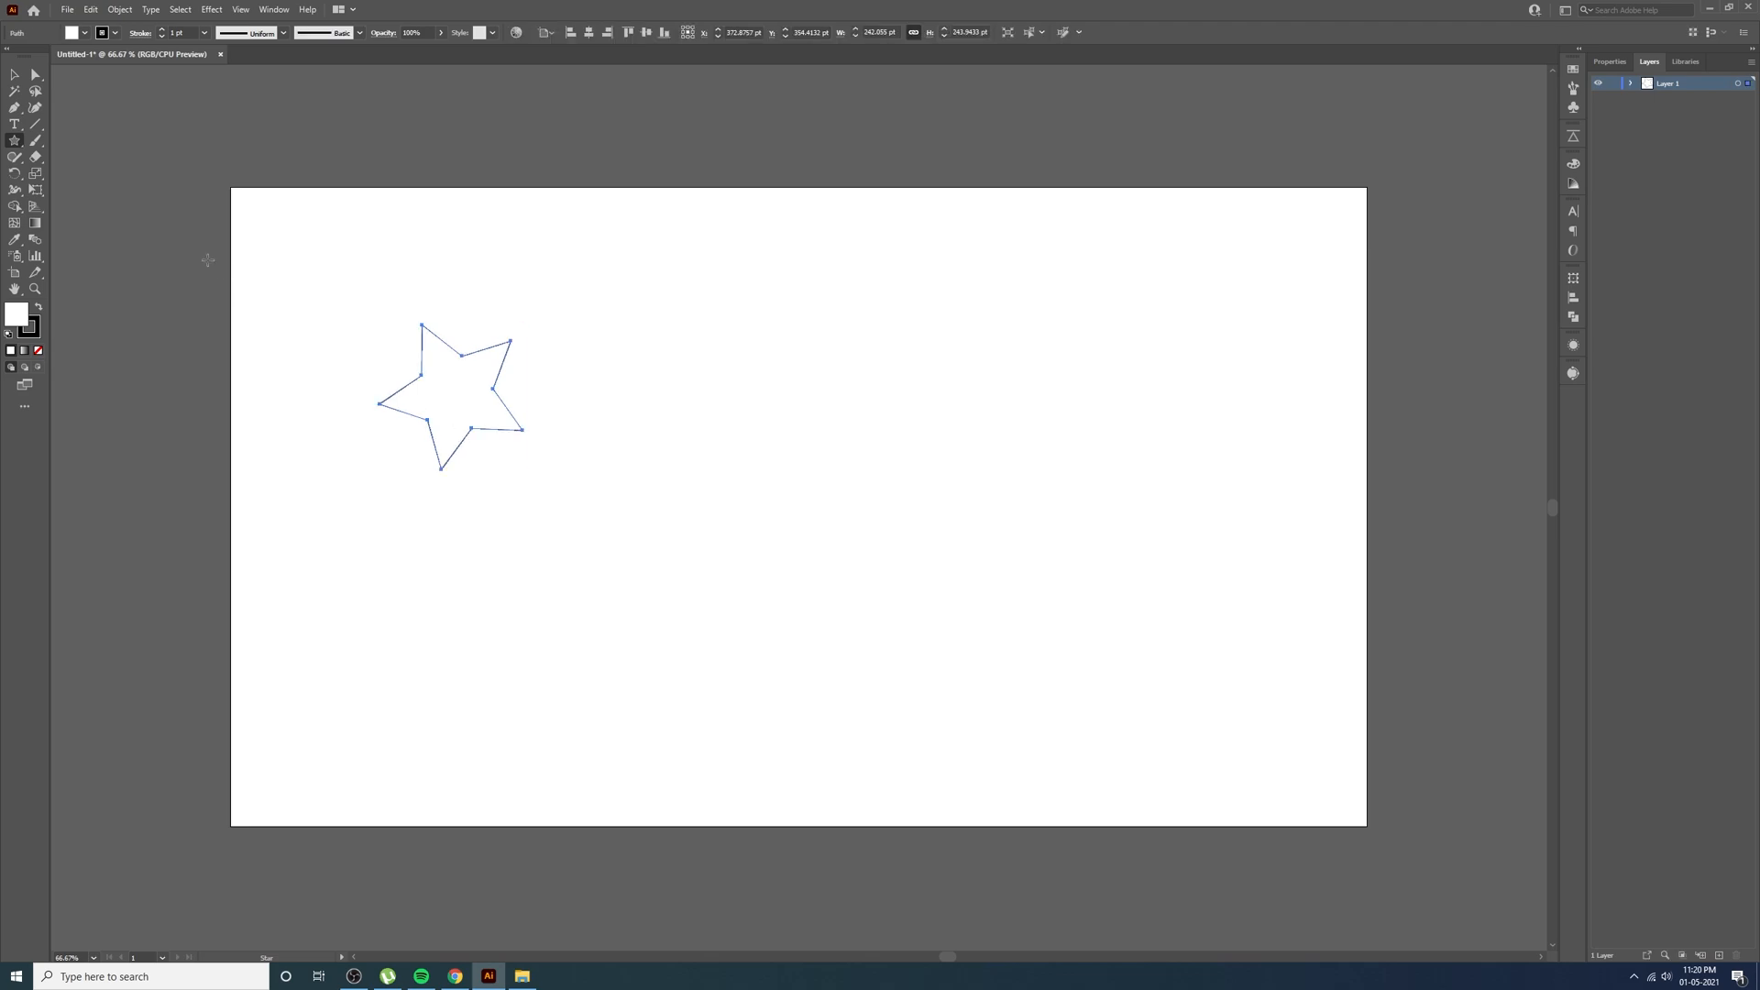
pyautogui.click(15, 75)
pyautogui.moveTo(443, 376); pyautogui.dragTo(542, 467)
pyautogui.click(705, 548)
pyautogui.click(610, 473)
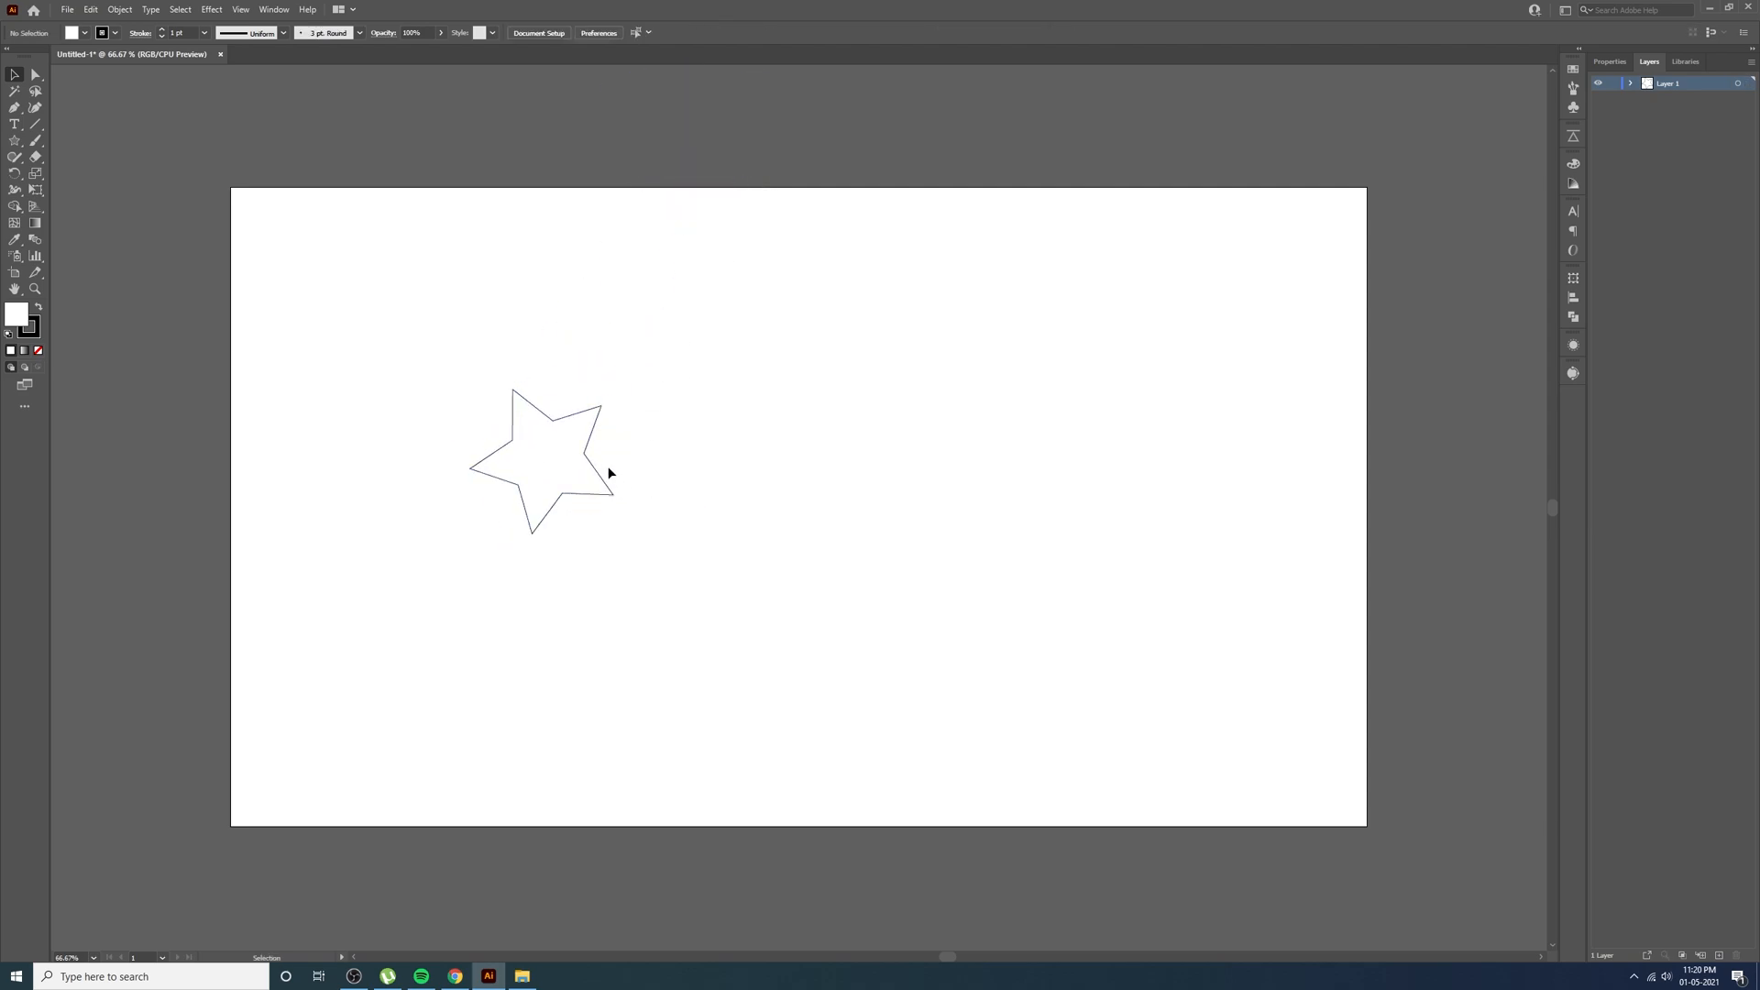
# Remove the star's stroke, fill it with red #DD4343 and move it slightly down toward the artboard's left edge
pyautogui.click(546, 467)
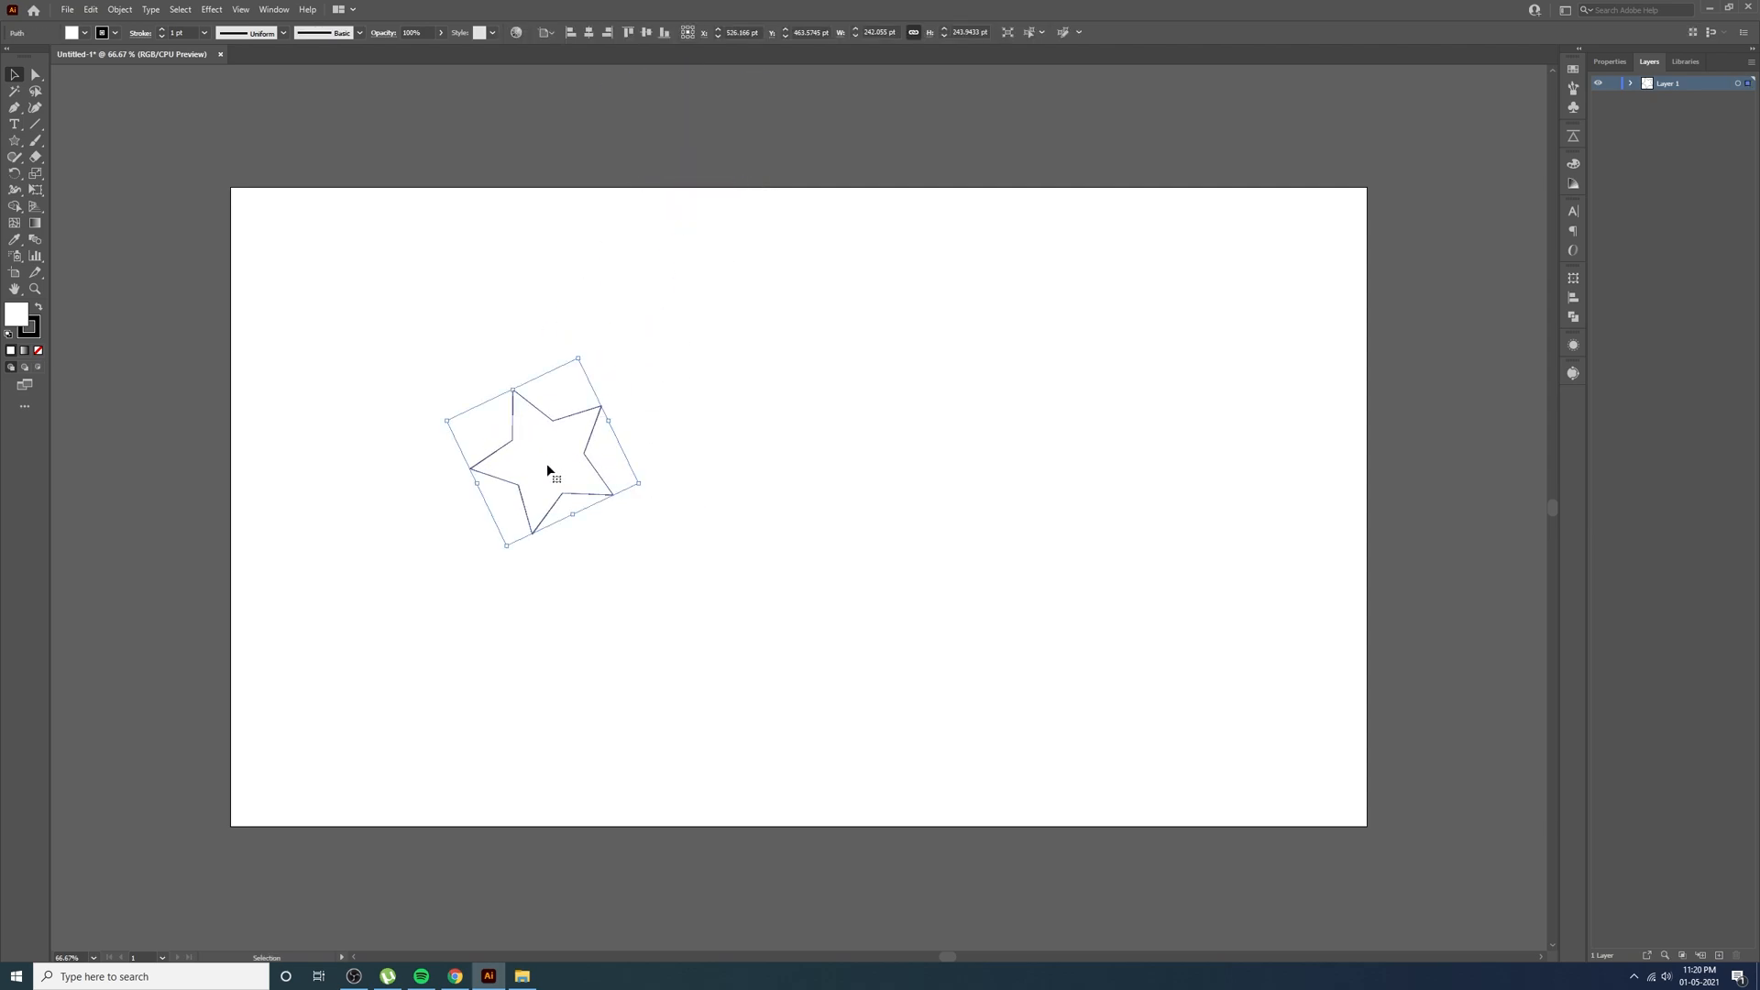
pyautogui.click(38, 327)
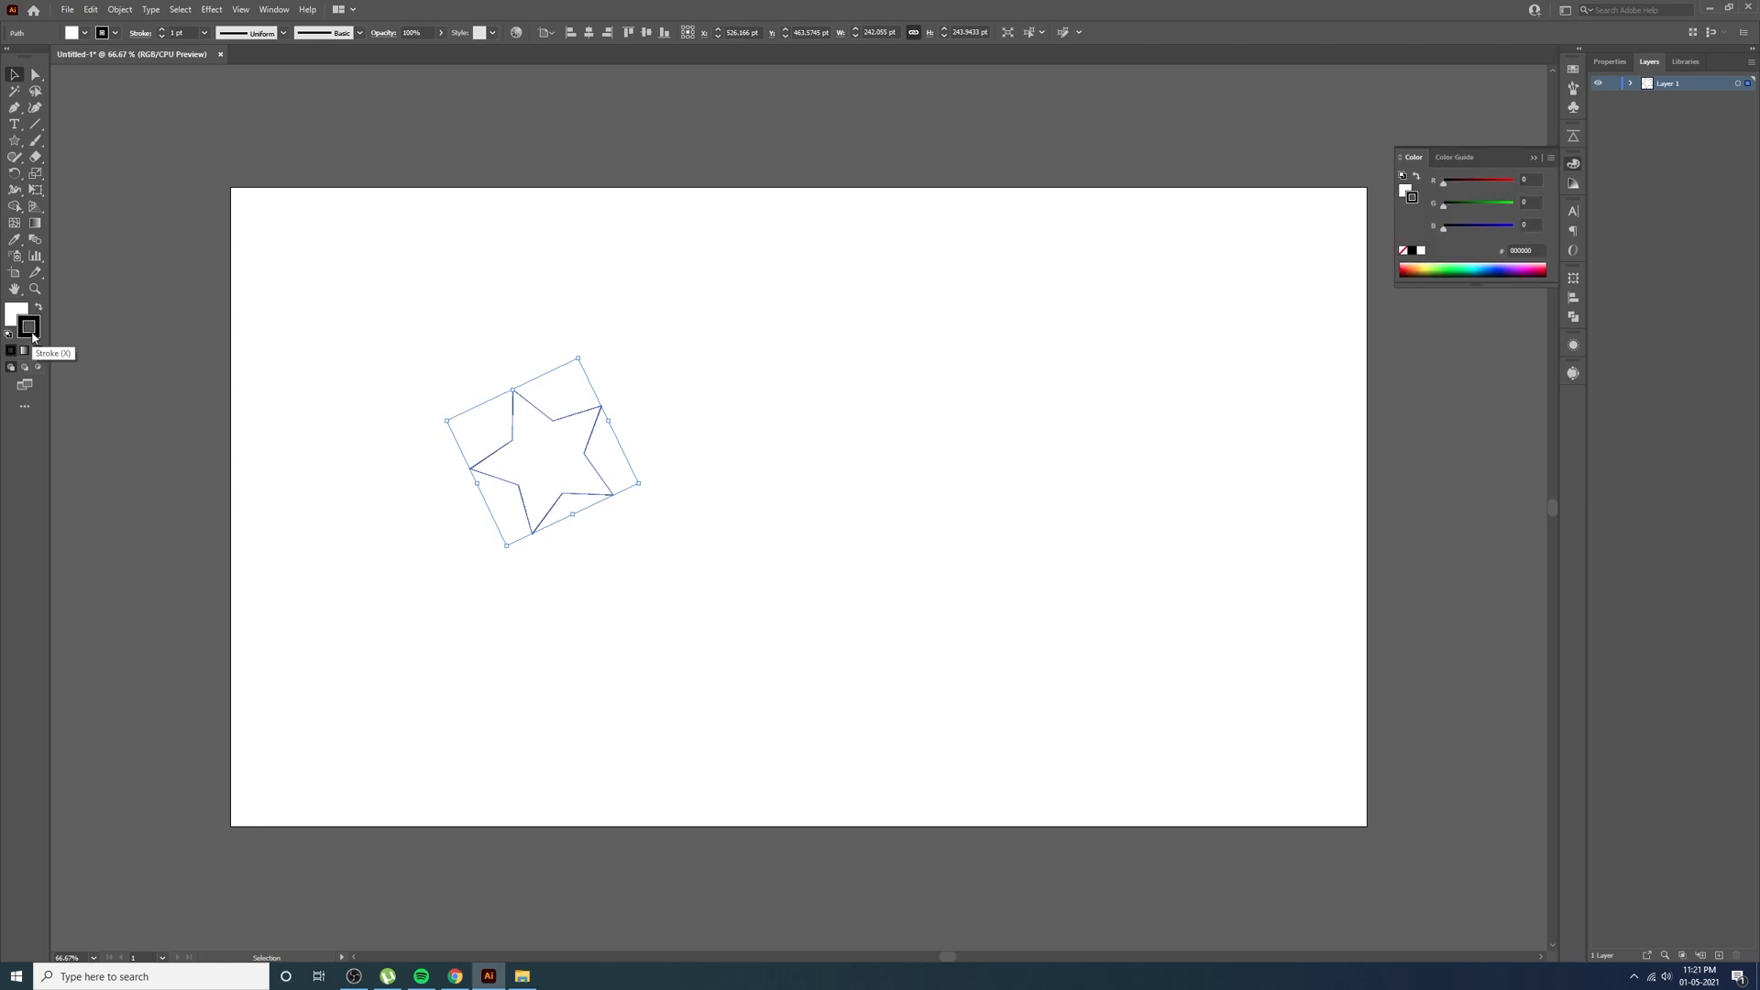
pyautogui.click(39, 351)
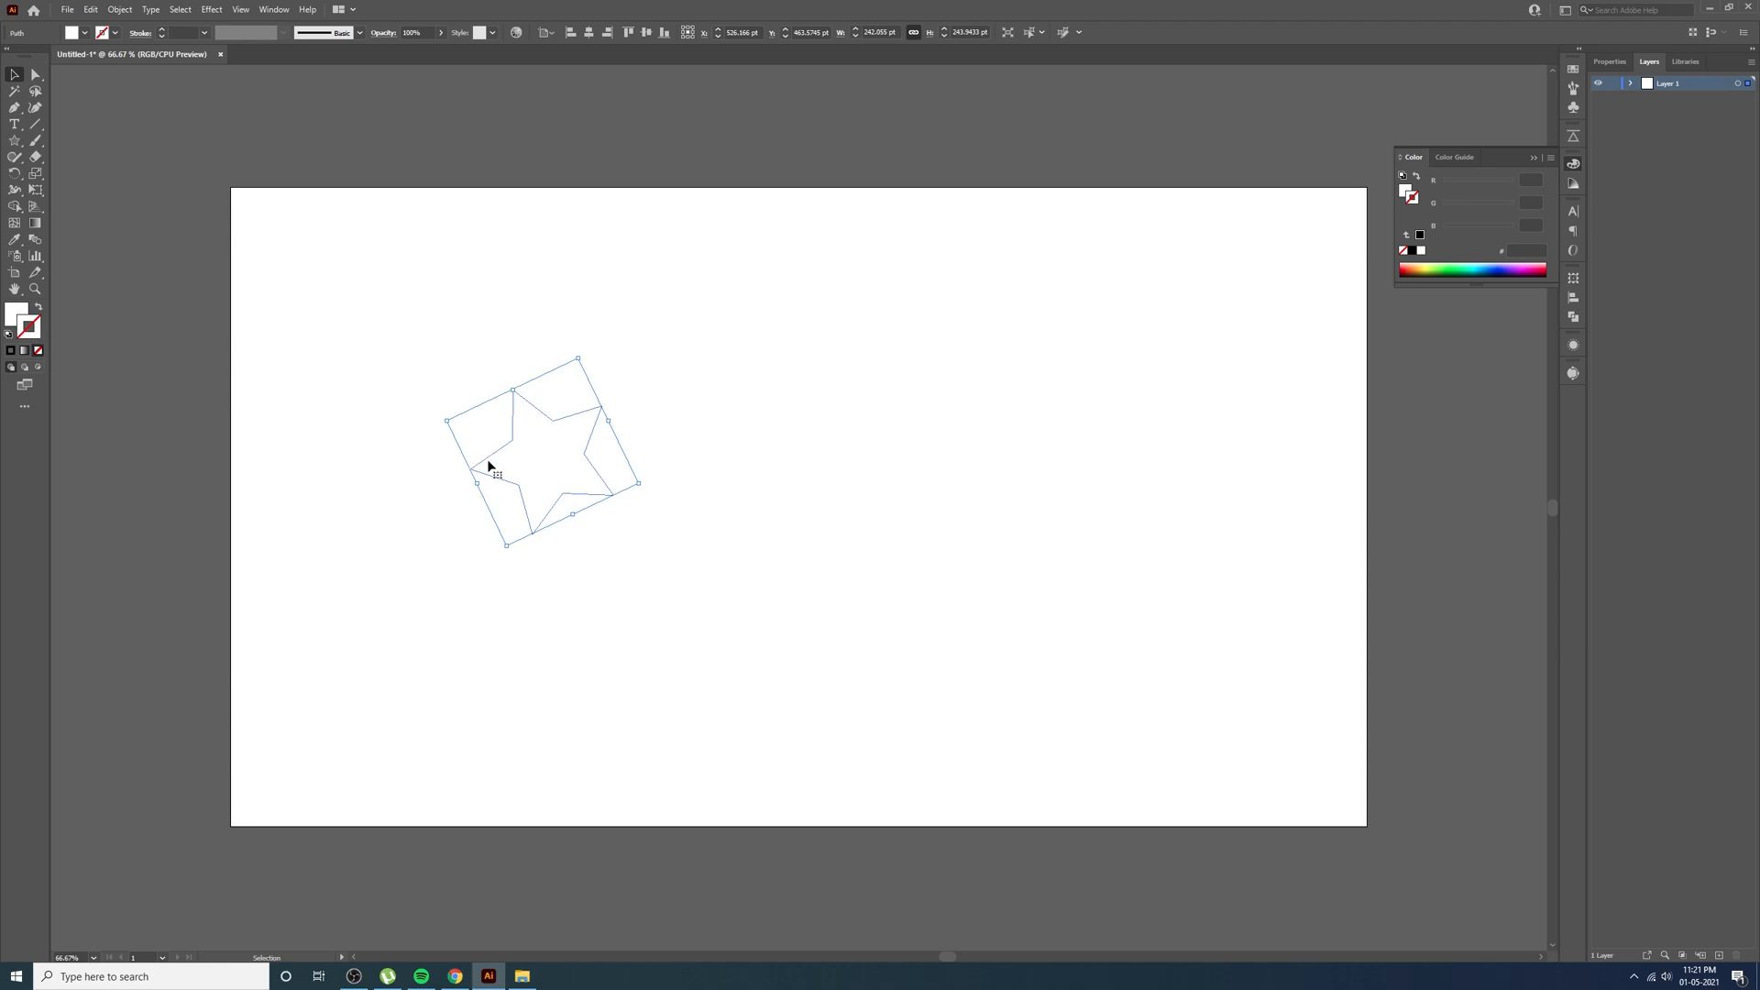
pyautogui.click(16, 317)
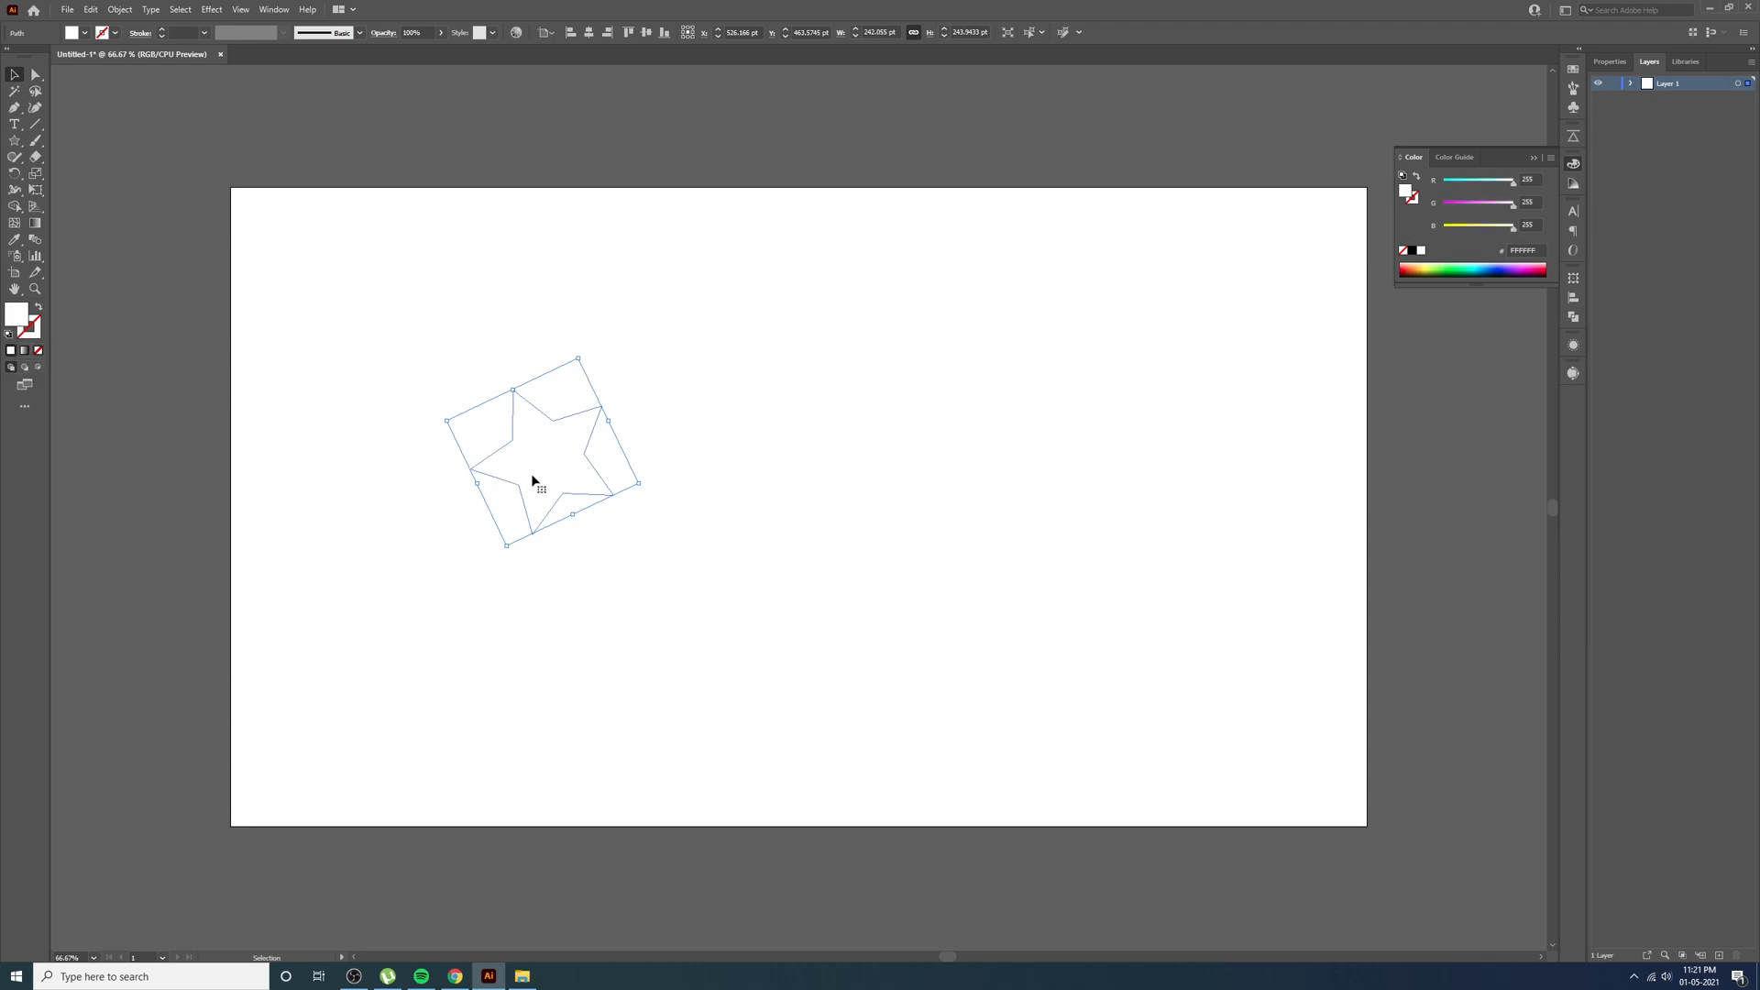
pyautogui.doubleClick(14, 317)
pyautogui.moveTo(1059, 305); pyautogui.dragTo(1094, 260)
pyautogui.click(1297, 243)
pyautogui.click(758, 578)
pyautogui.moveTo(571, 450); pyautogui.dragTo(500, 497)
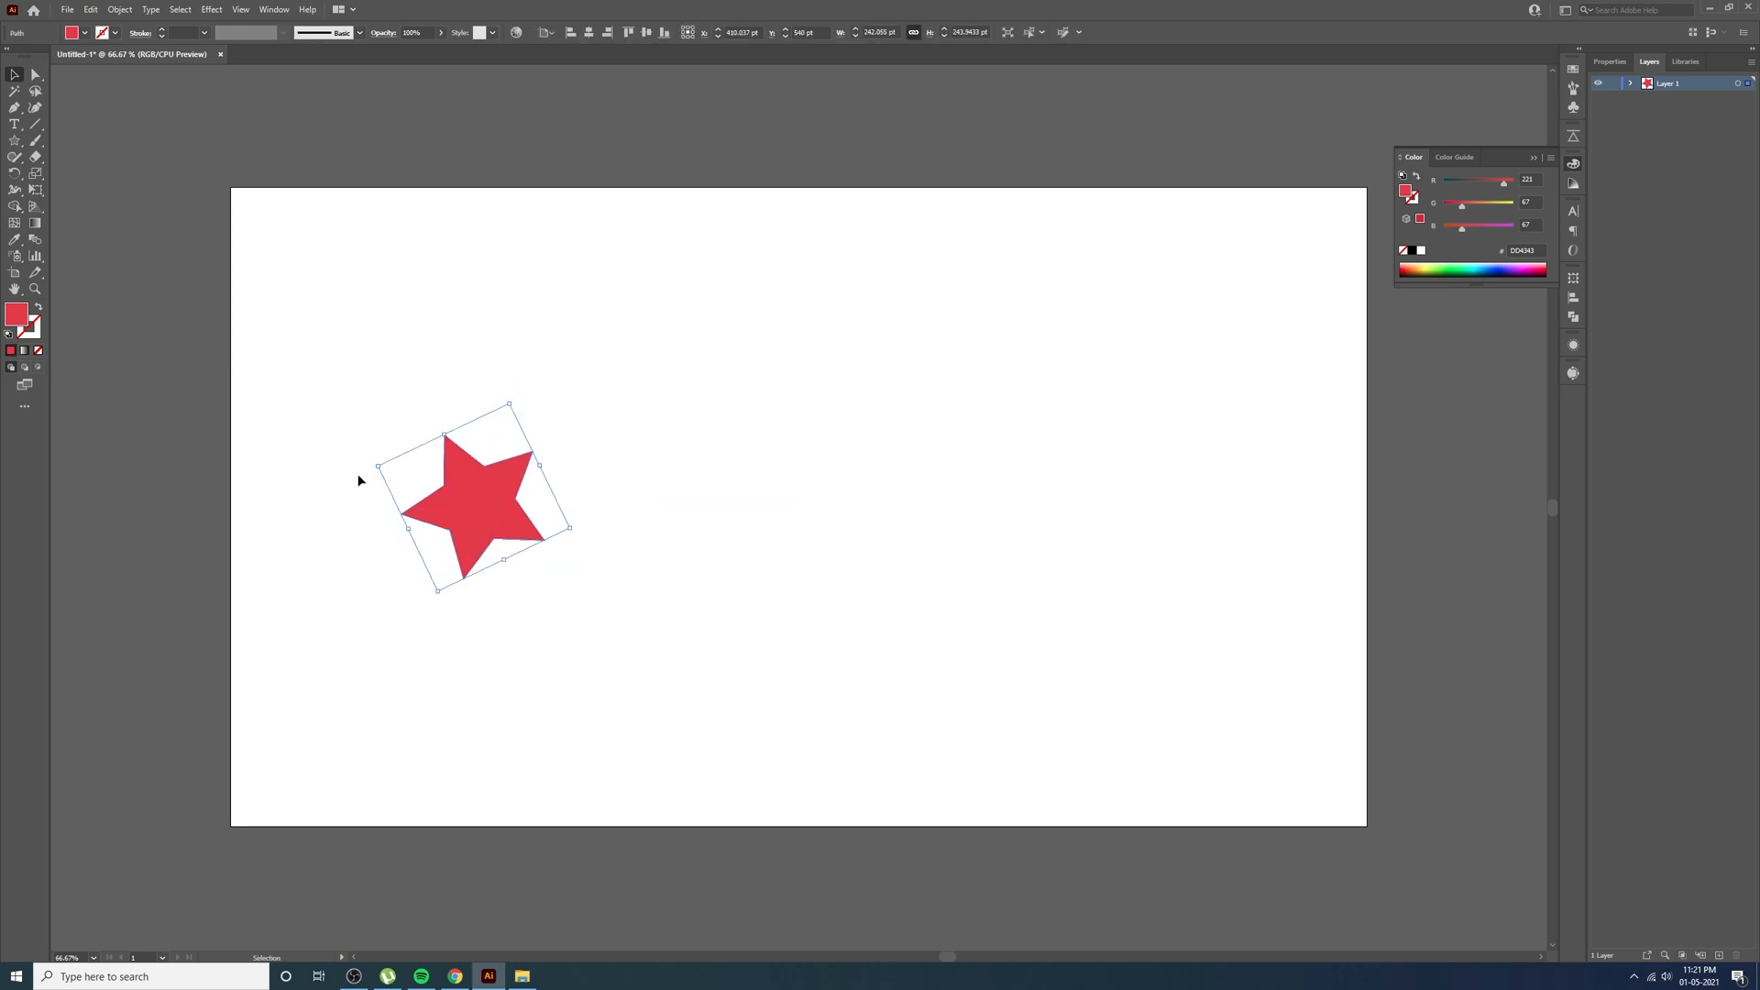
# Draw a rectangle about 394 by 315 pt in the artboard's right half, opposite the star
pyautogui.click(16, 143)
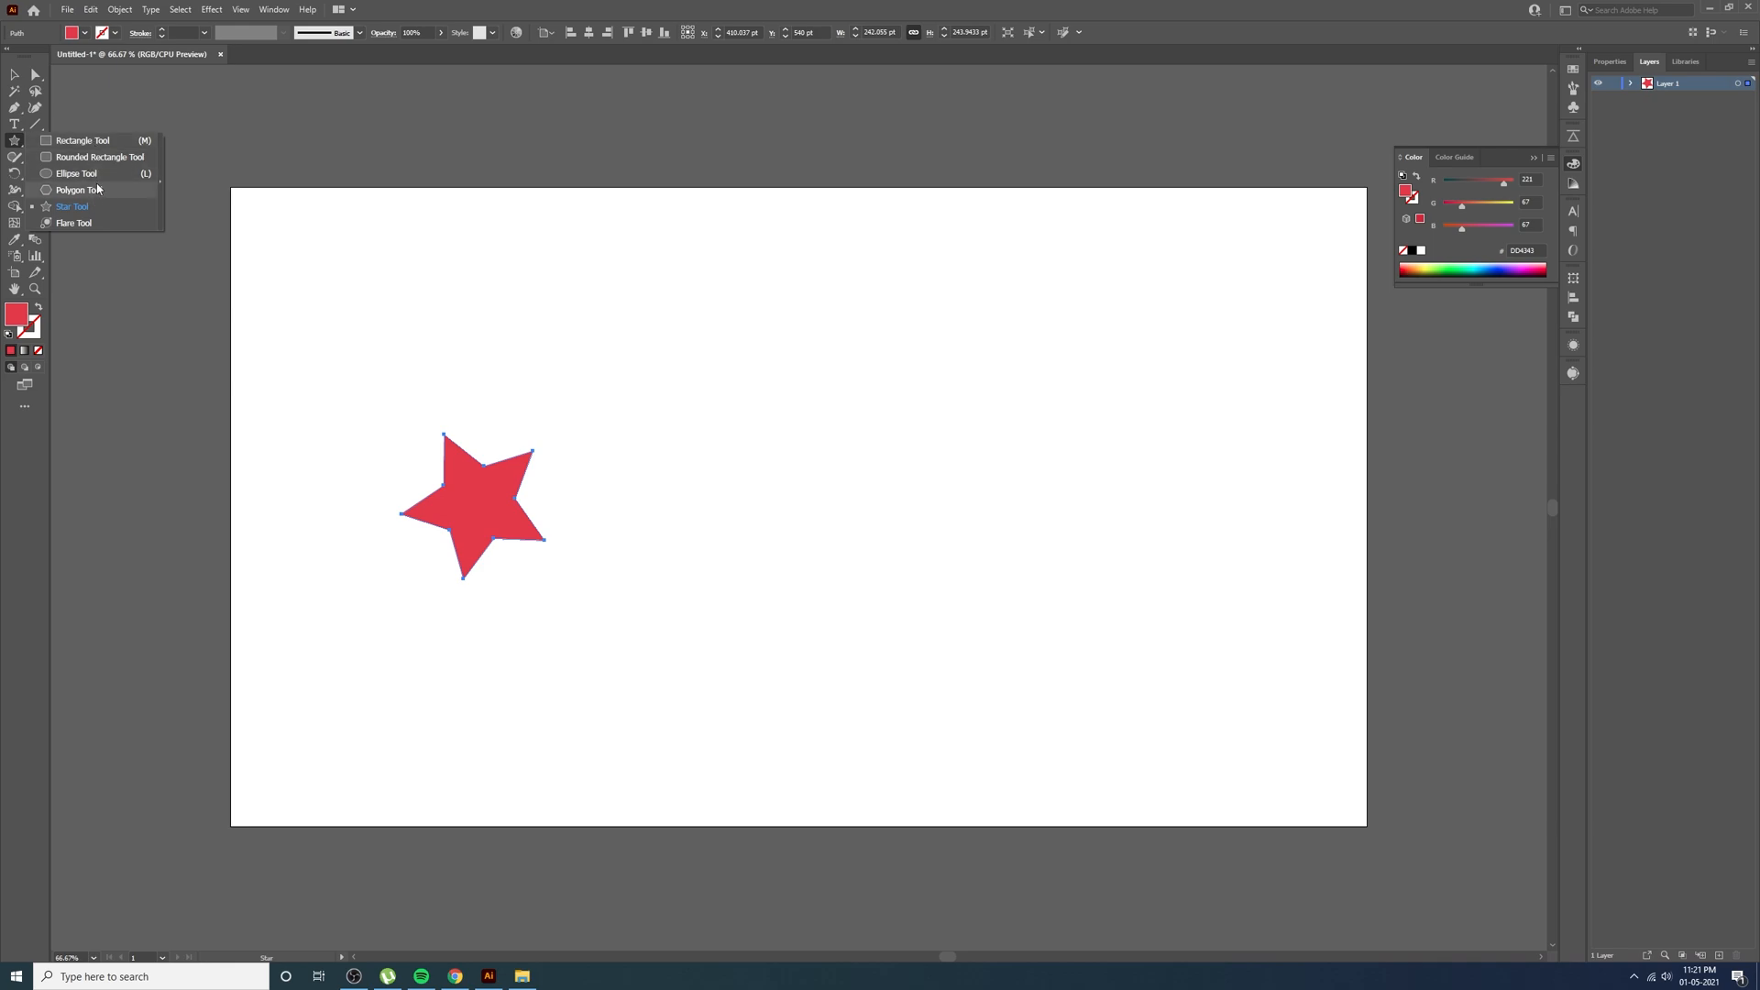
pyautogui.click(99, 143)
pyautogui.moveTo(916, 427); pyautogui.dragTo(1149, 614)
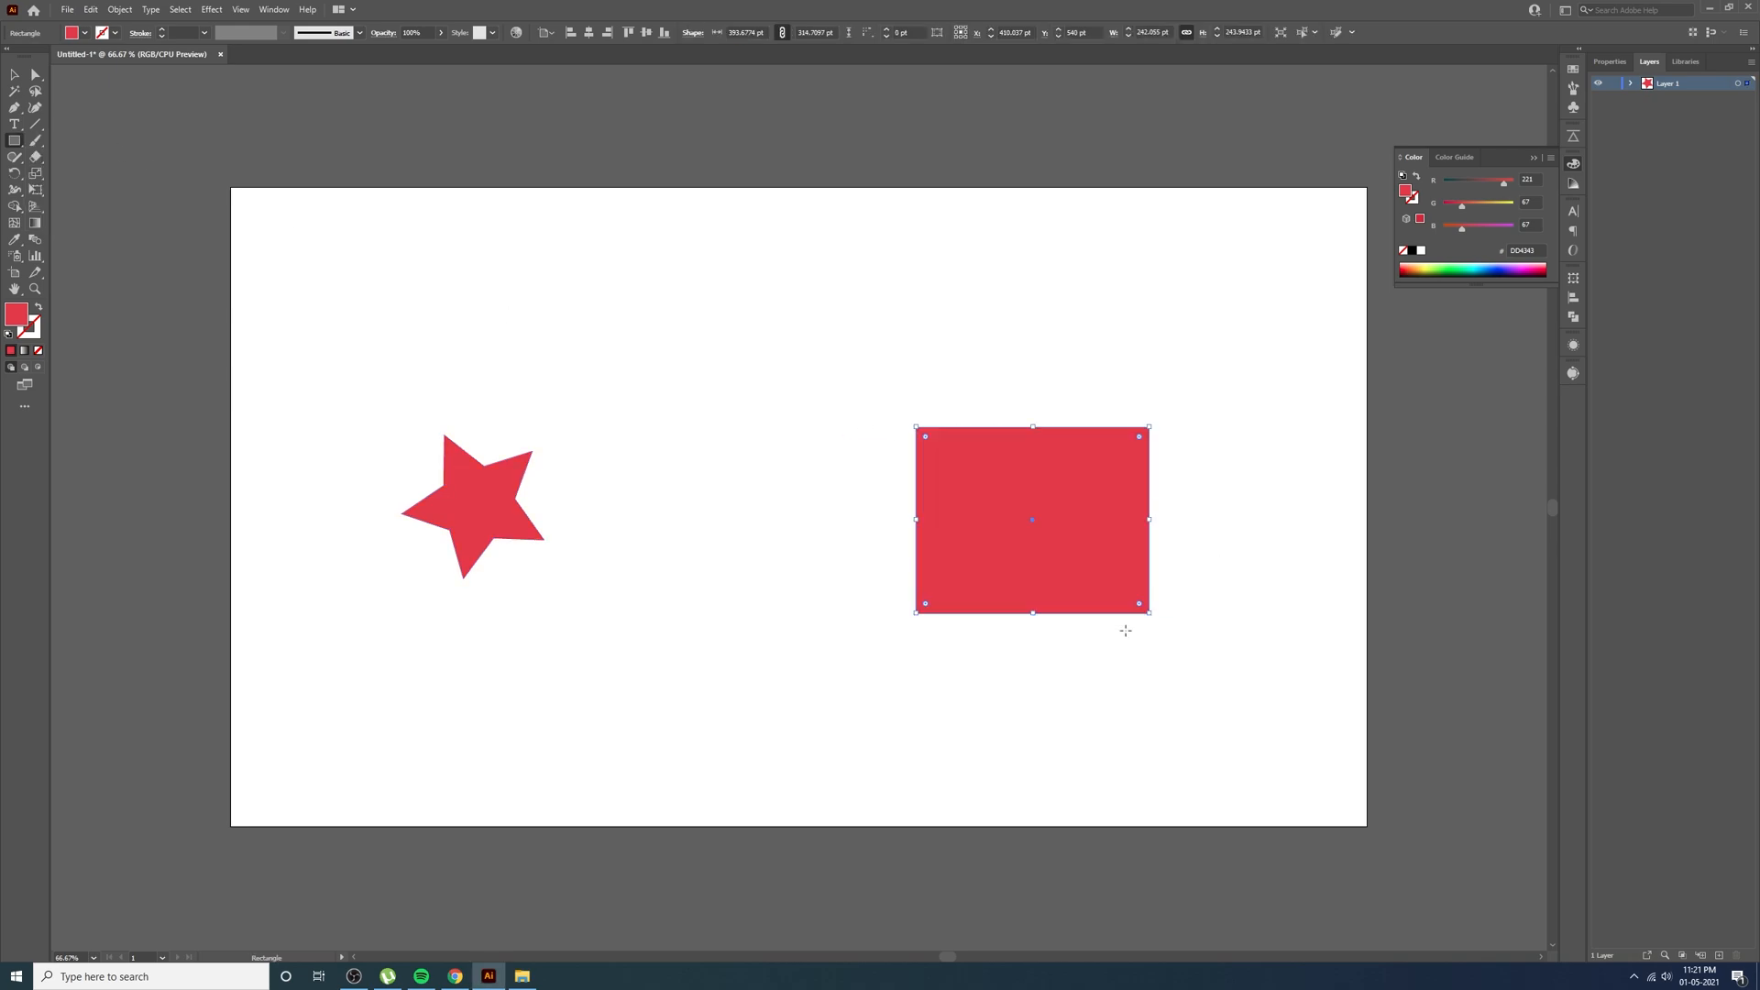
# Fill the rectangle with magenta #FF0DEE and move it slightly upward
pyautogui.doubleClick(18, 316)
pyautogui.click(1168, 286)
pyautogui.moveTo(1168, 284); pyautogui.dragTo(1167, 264)
pyautogui.click(1138, 239)
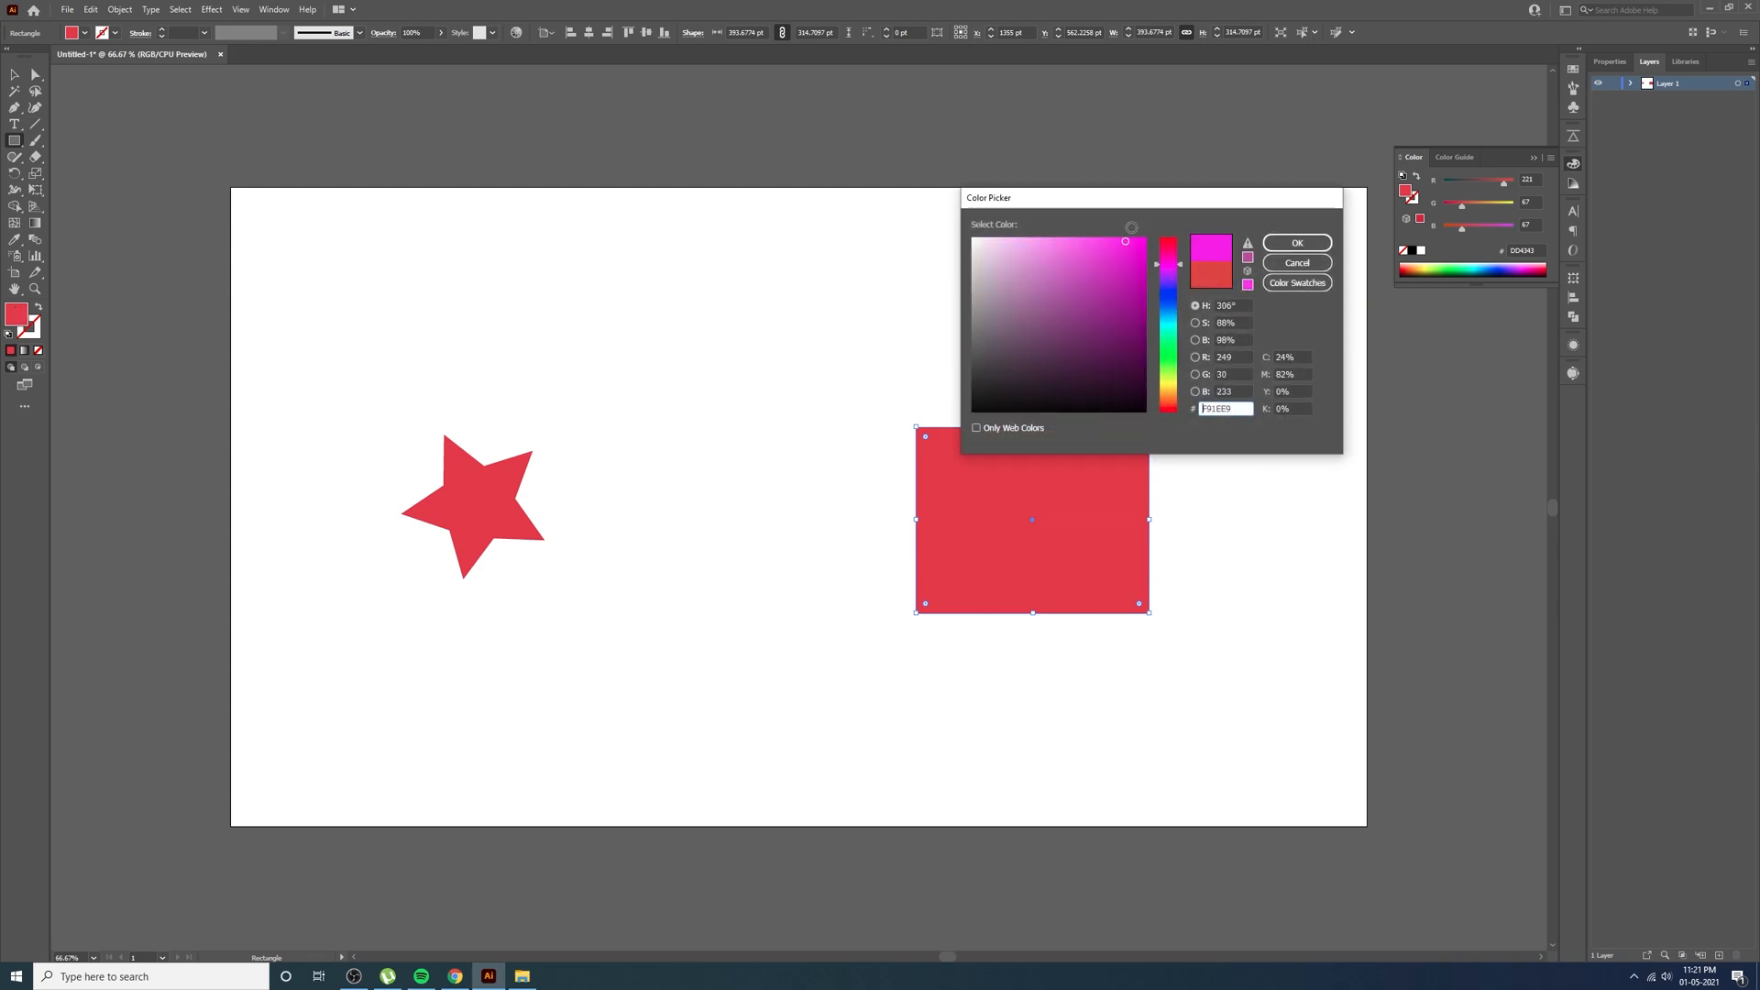
pyautogui.click(1293, 242)
pyautogui.press('v')
pyautogui.moveTo(1147, 523); pyautogui.dragTo(1106, 536)
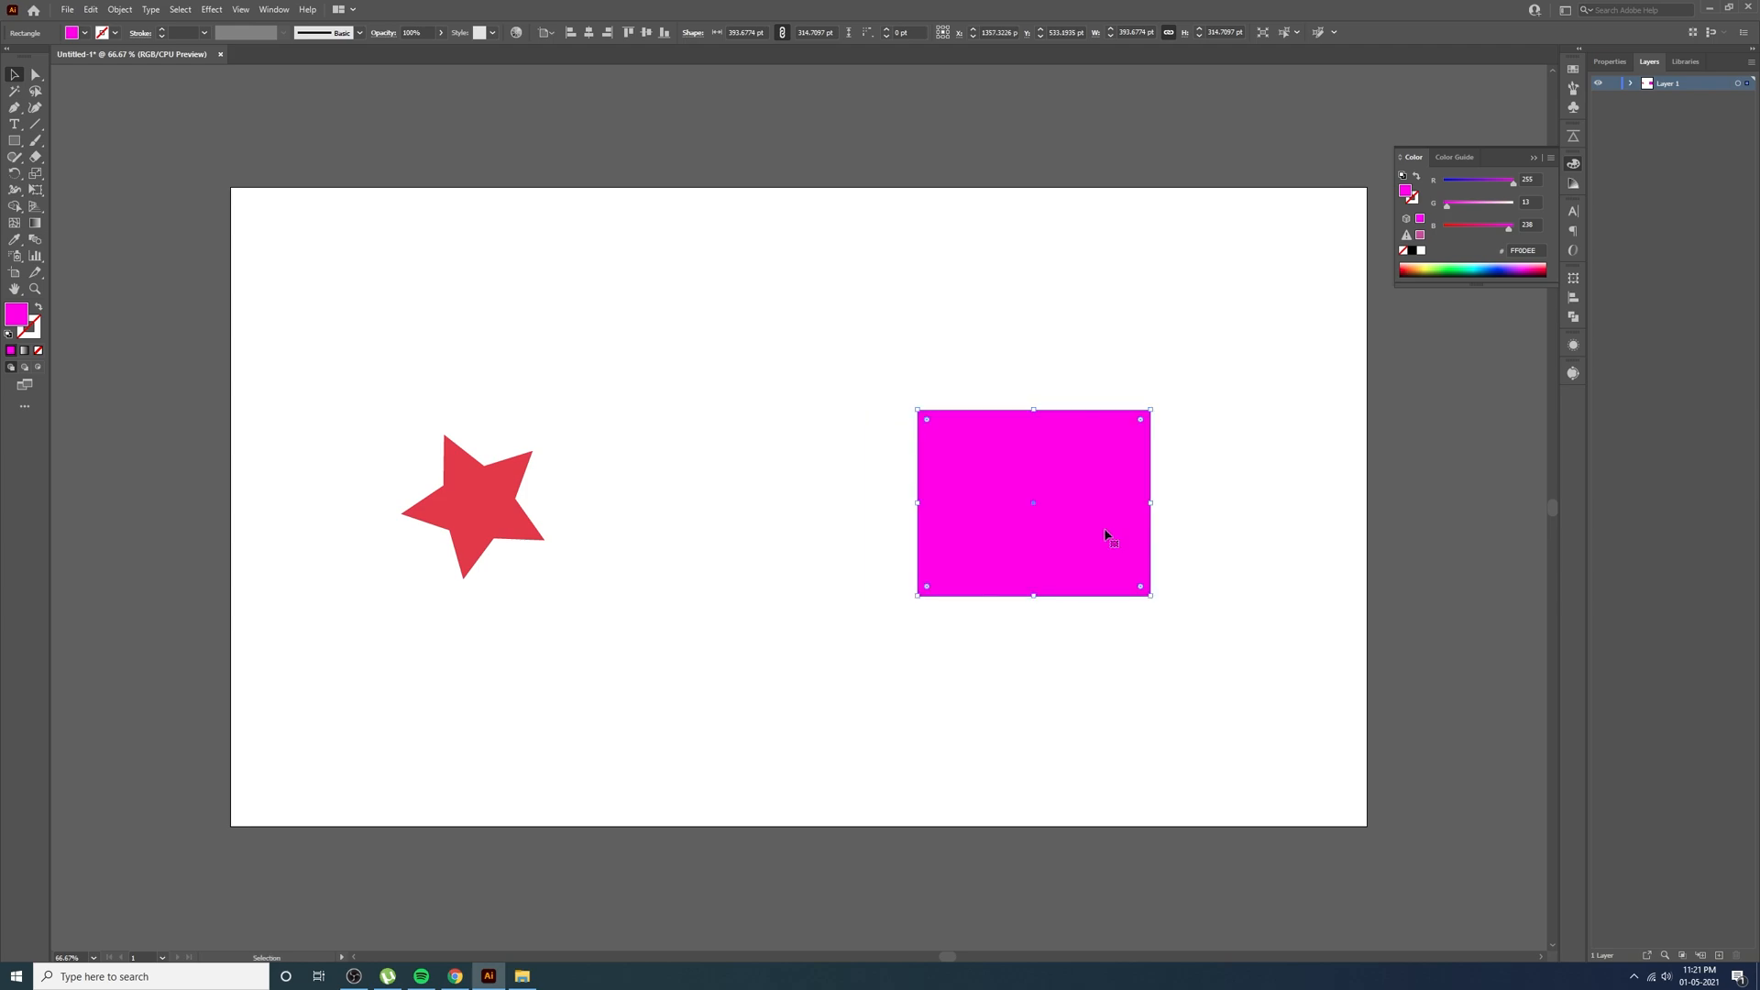
# Blend the red star and the magenta rectangle with the Blend tool and shift the blended shape slightly
pyautogui.moveTo(340, 346); pyautogui.dragTo(1251, 827)
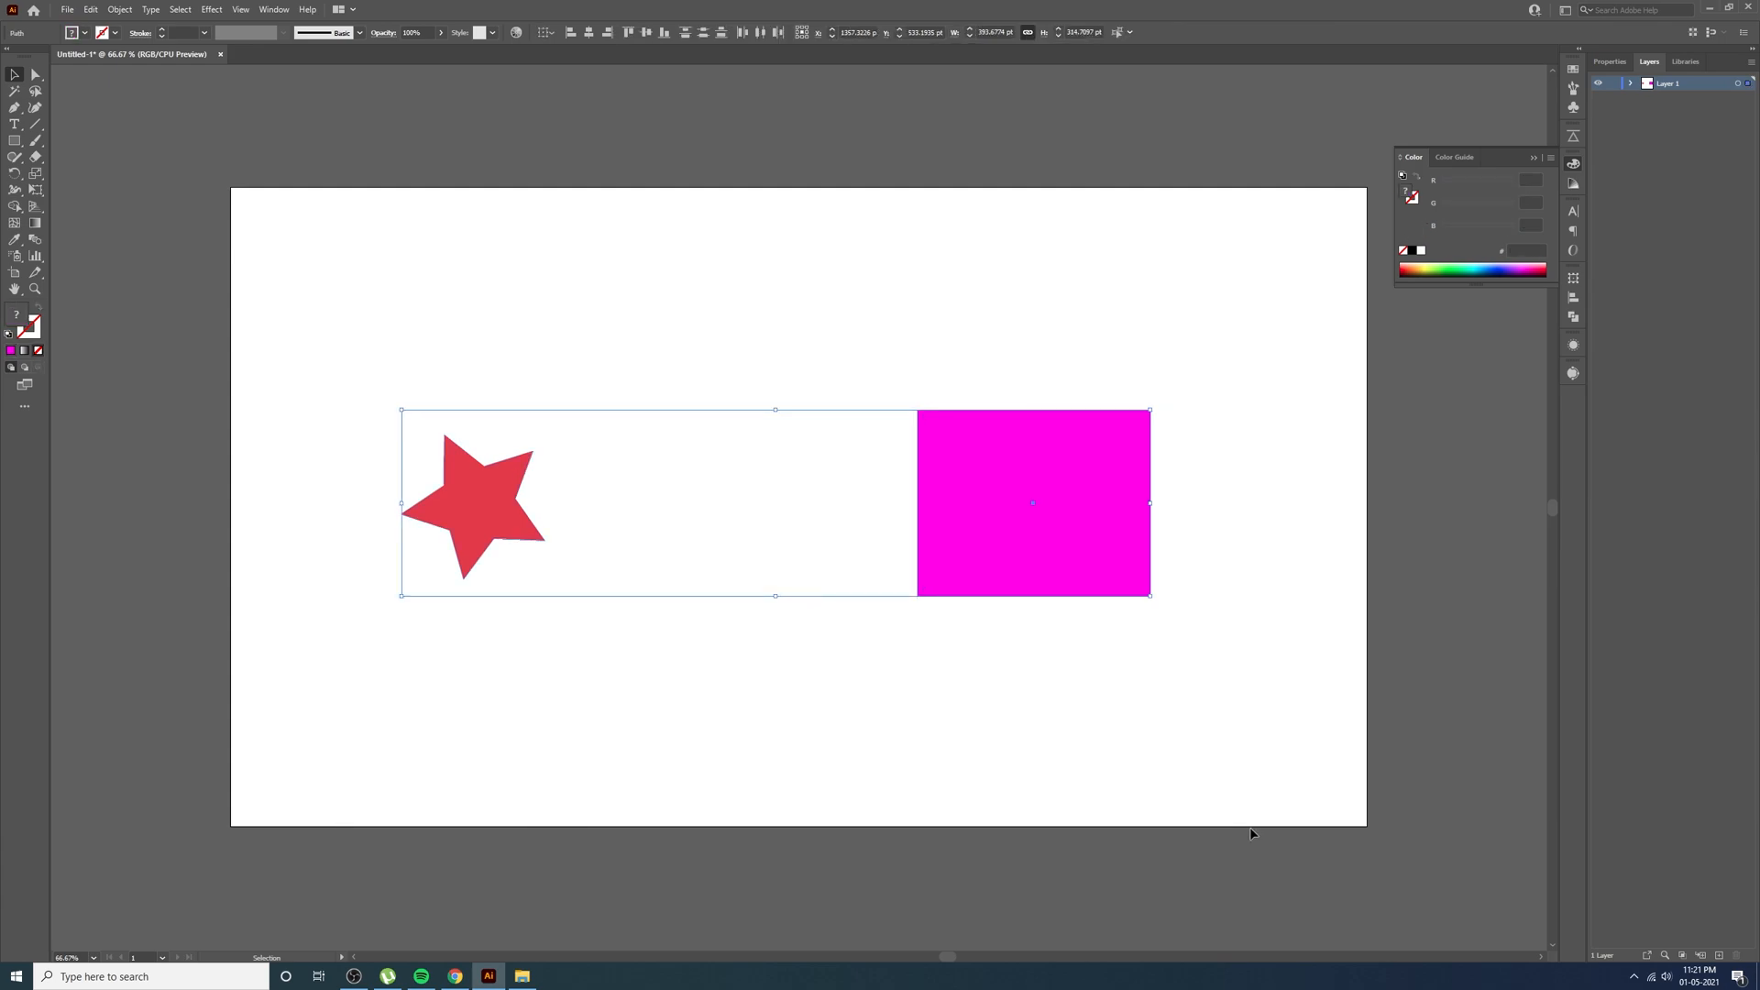
pyautogui.click(37, 242)
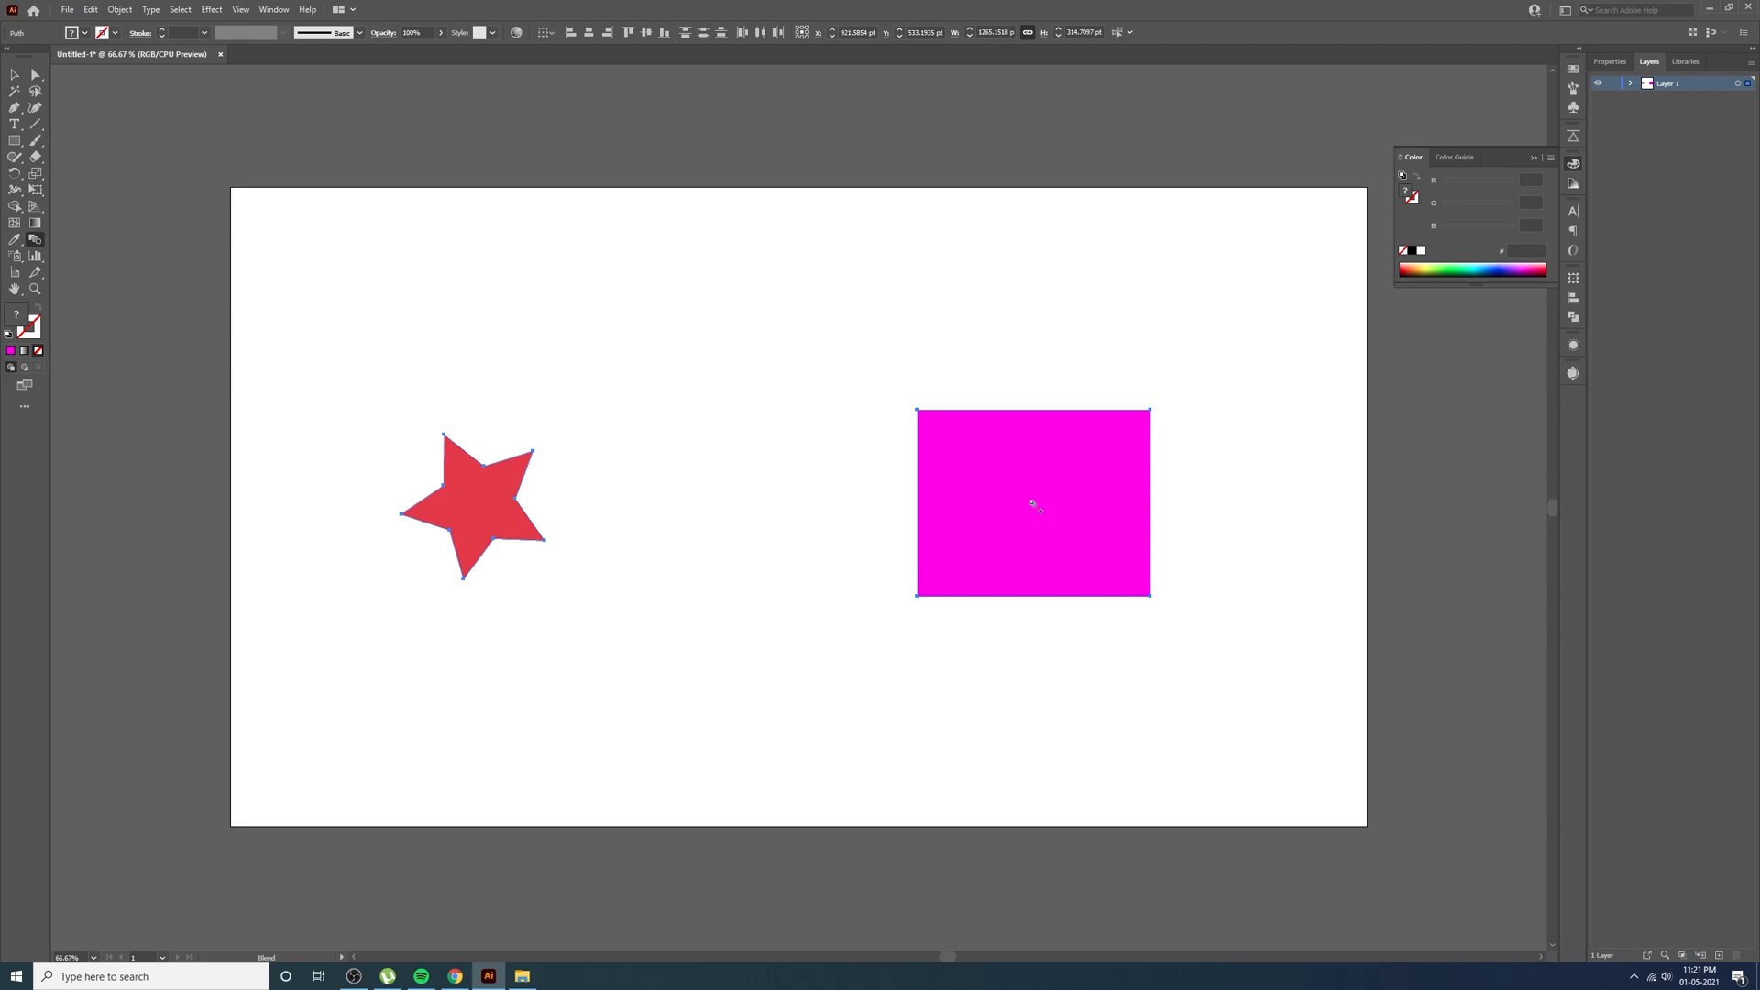
pyautogui.click(1033, 504)
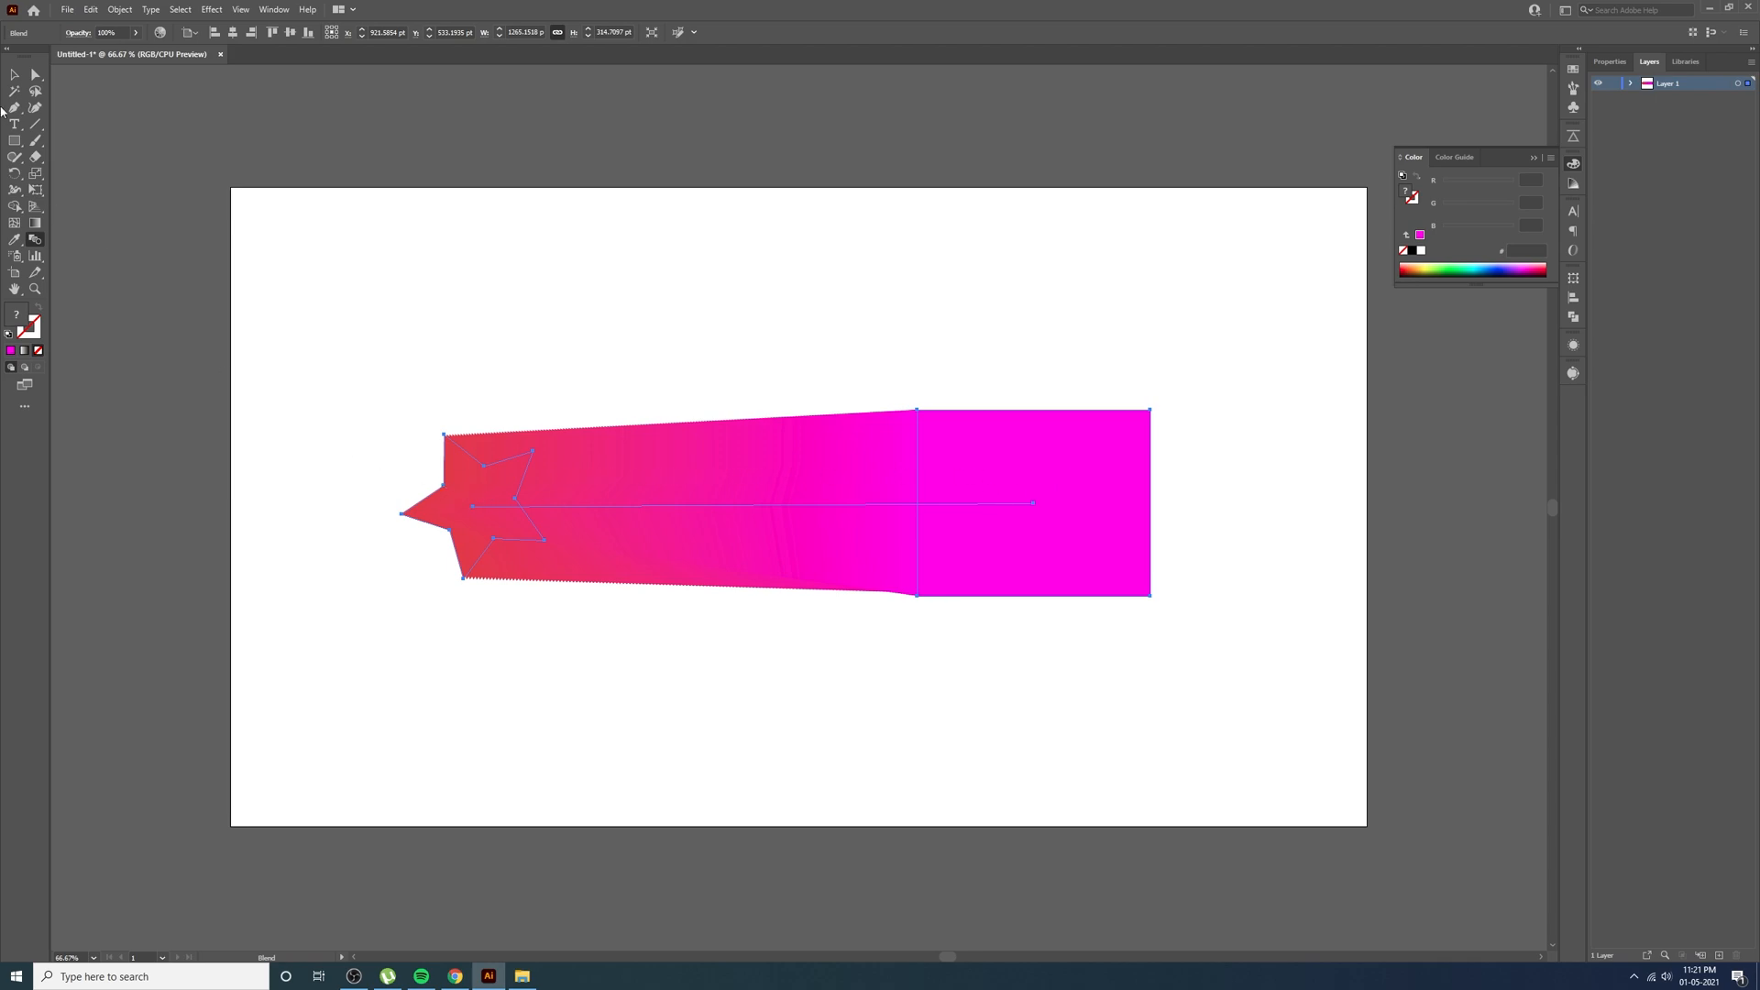
pyautogui.click(14, 74)
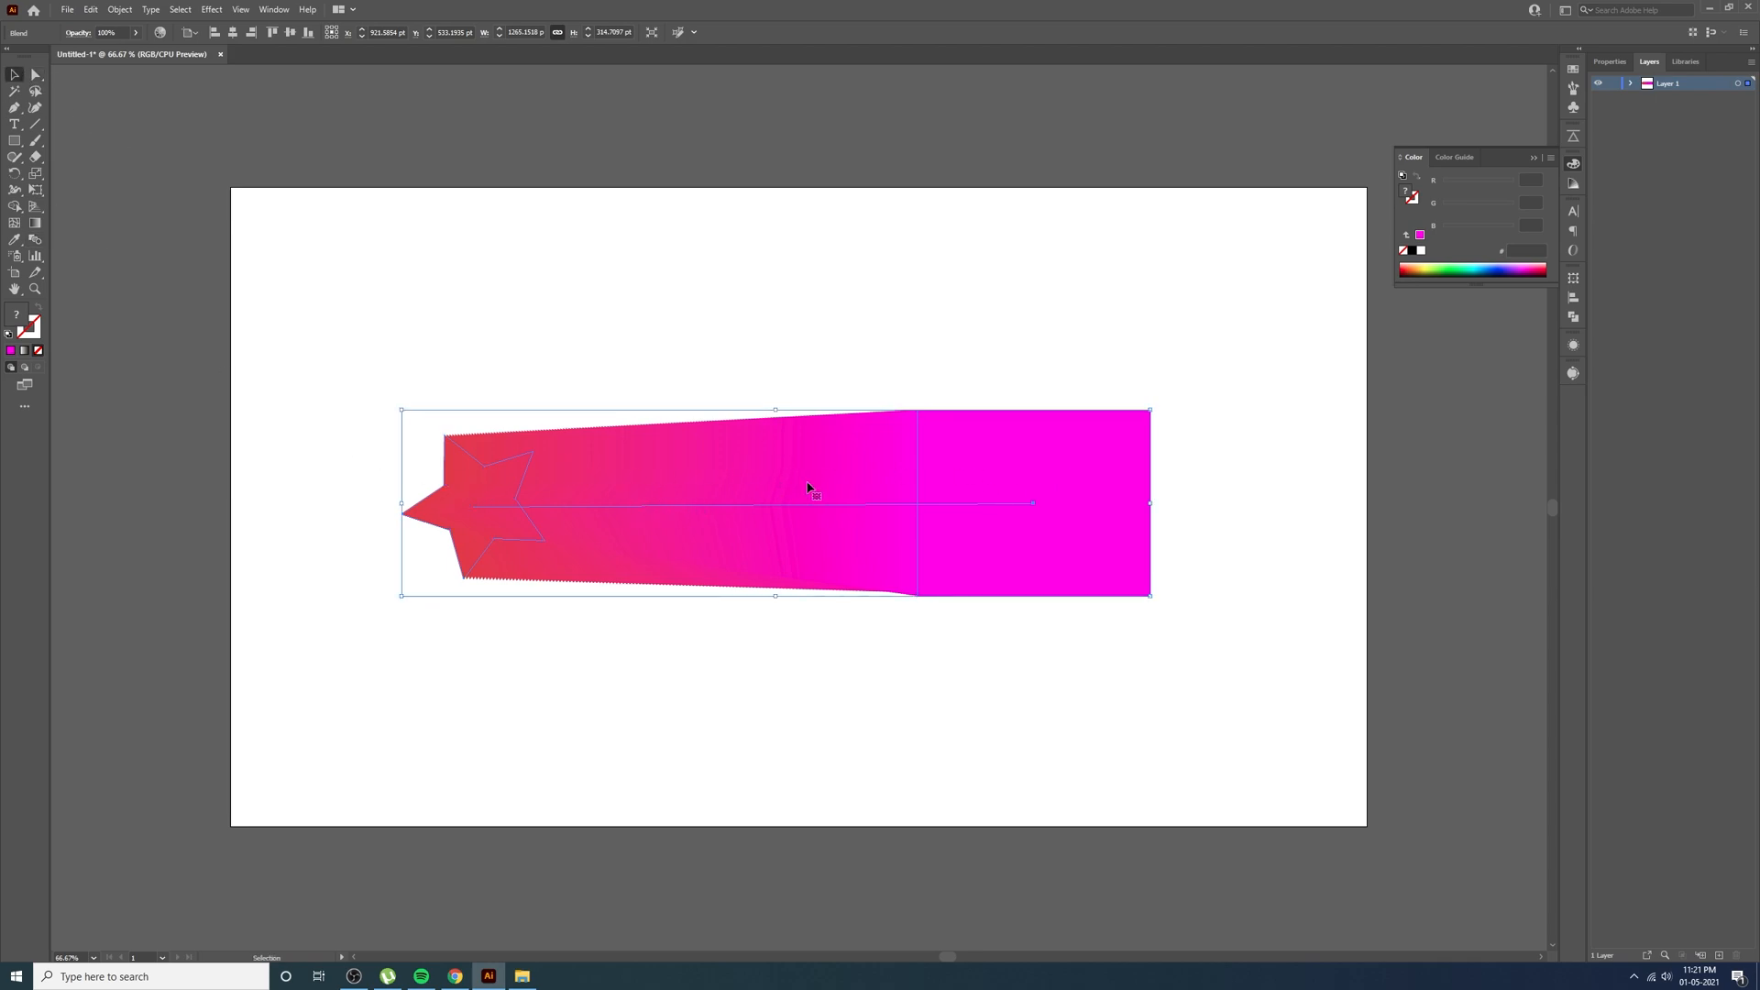
pyautogui.moveTo(770, 513)
pyautogui.mouseDown()
pyautogui.moveTo(870, 539)
pyautogui.moveTo(750, 539)
pyautogui.mouseUp()
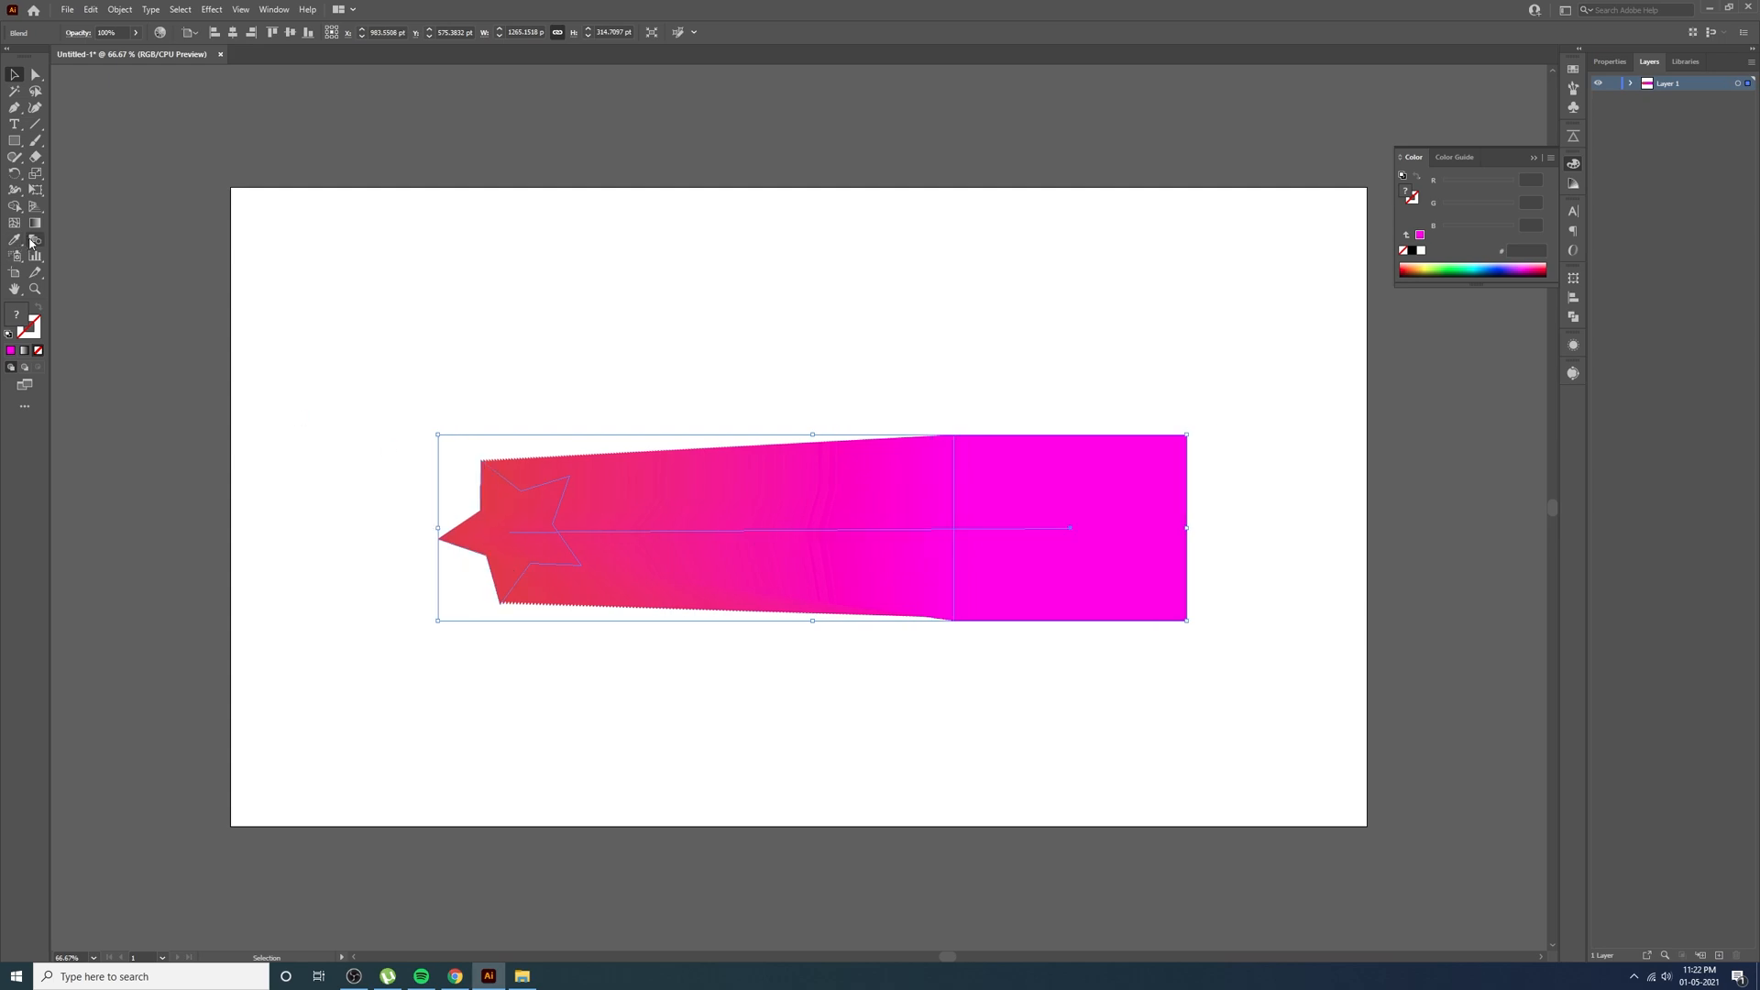
# Switch the blend's spacing to Specified Steps and reduce the count to 3 with the preview on
pyautogui.doubleClick(32, 242)
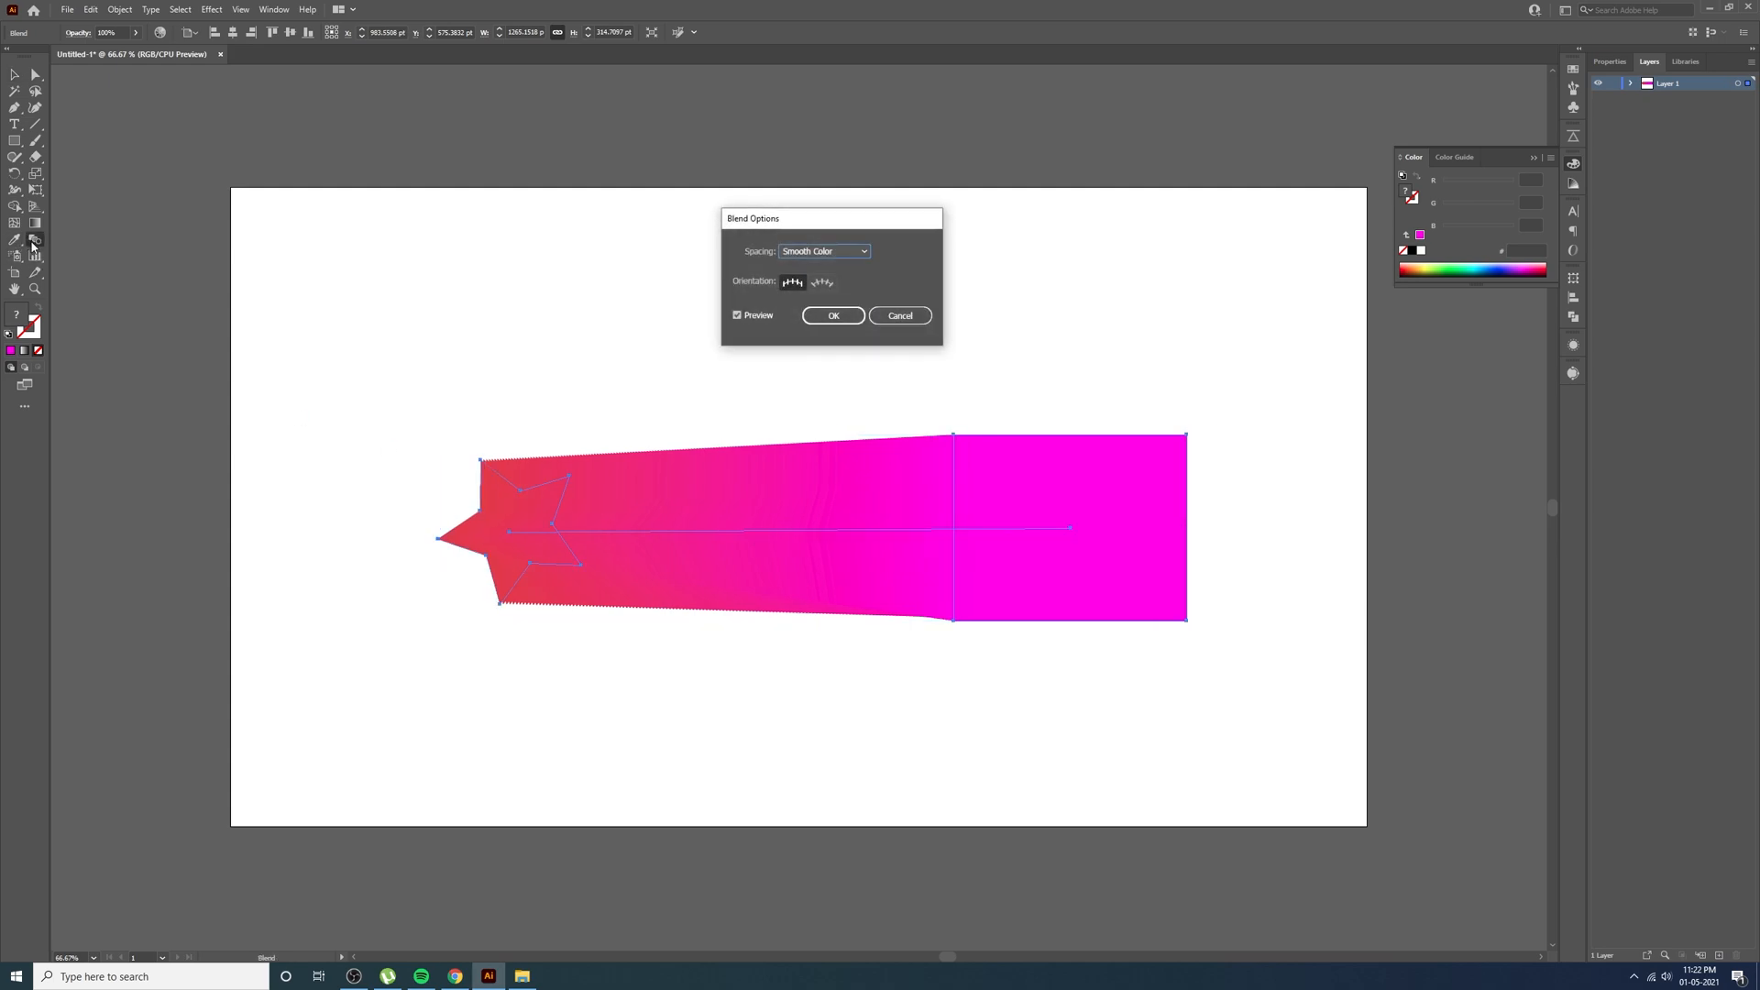
pyautogui.moveTo(887, 225); pyautogui.dragTo(919, 234)
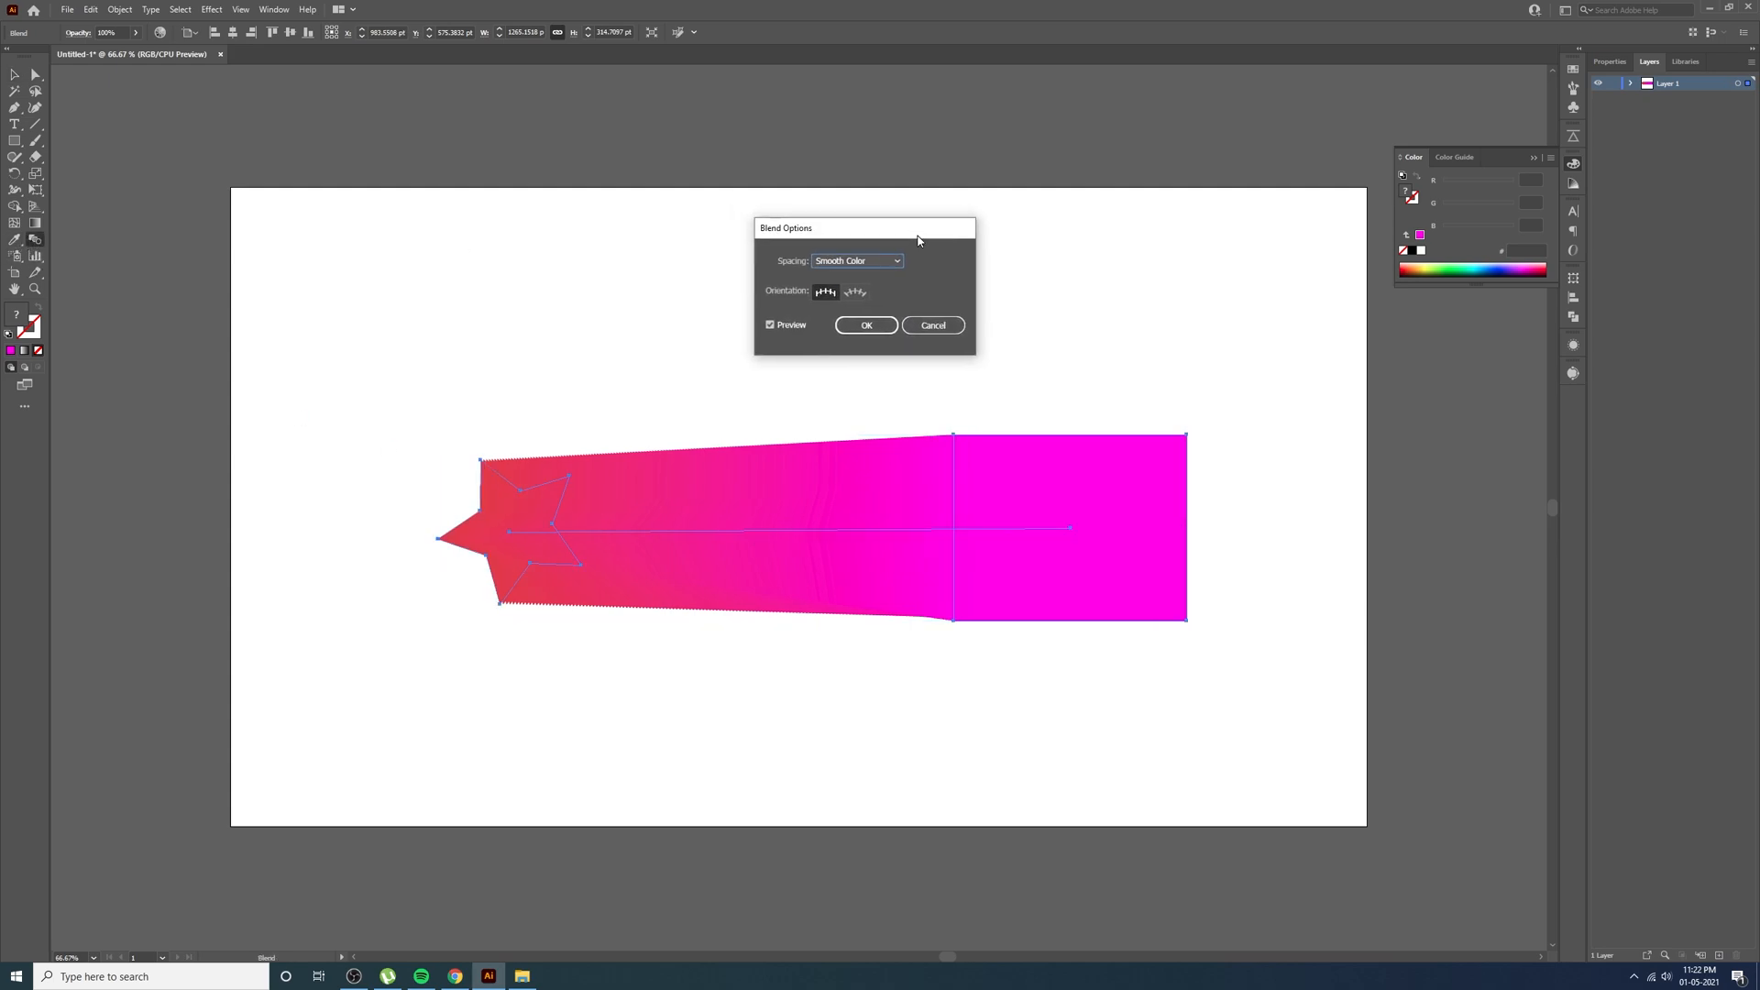
pyautogui.click(859, 265)
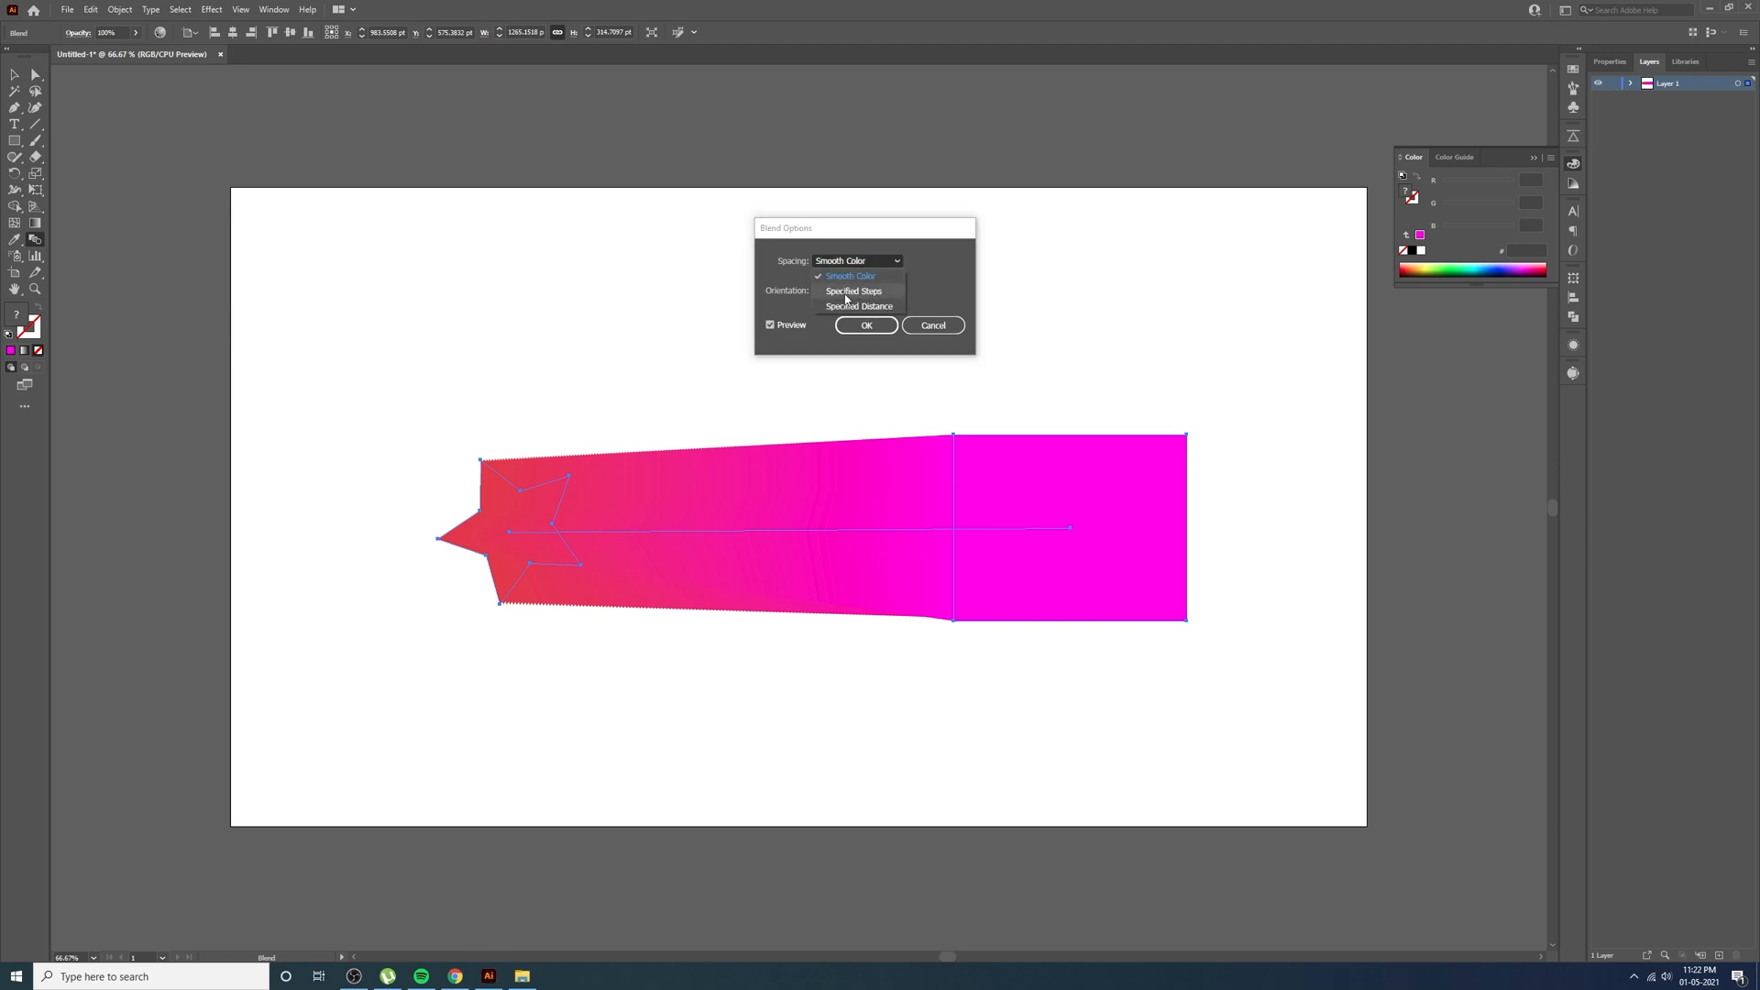
pyautogui.click(860, 293)
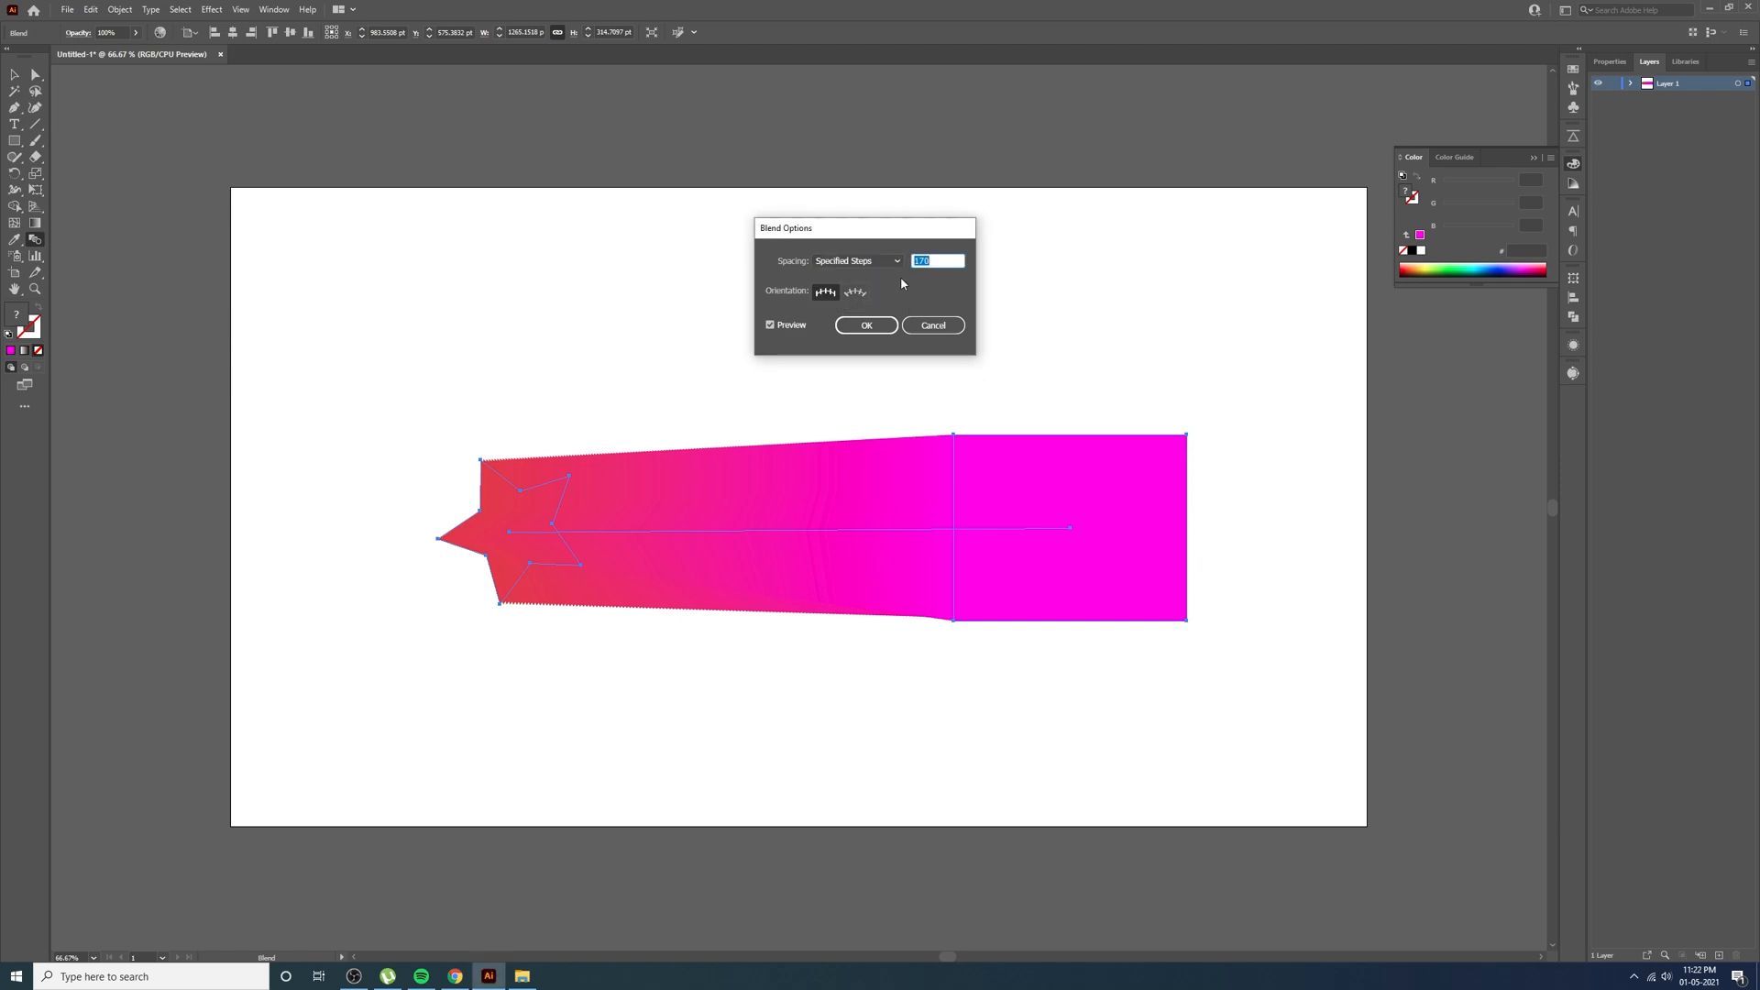
pyautogui.write('5')
pyautogui.press('Down')
pyautogui.press('Down')
pyautogui.press('Down')
pyautogui.press('Down')
pyautogui.press('Down')
pyautogui.press('Down')
pyautogui.press('Down')
pyautogui.press('Down')
pyautogui.press('Down')
pyautogui.press('Down')
pyautogui.press('Down')
pyautogui.press('Down')
pyautogui.press('Down')
pyautogui.press('Down')
pyautogui.press('Down')
pyautogui.press('Down')
pyautogui.press('Down')
pyautogui.press('Down')
pyautogui.press('Down')
pyautogui.press('Down')
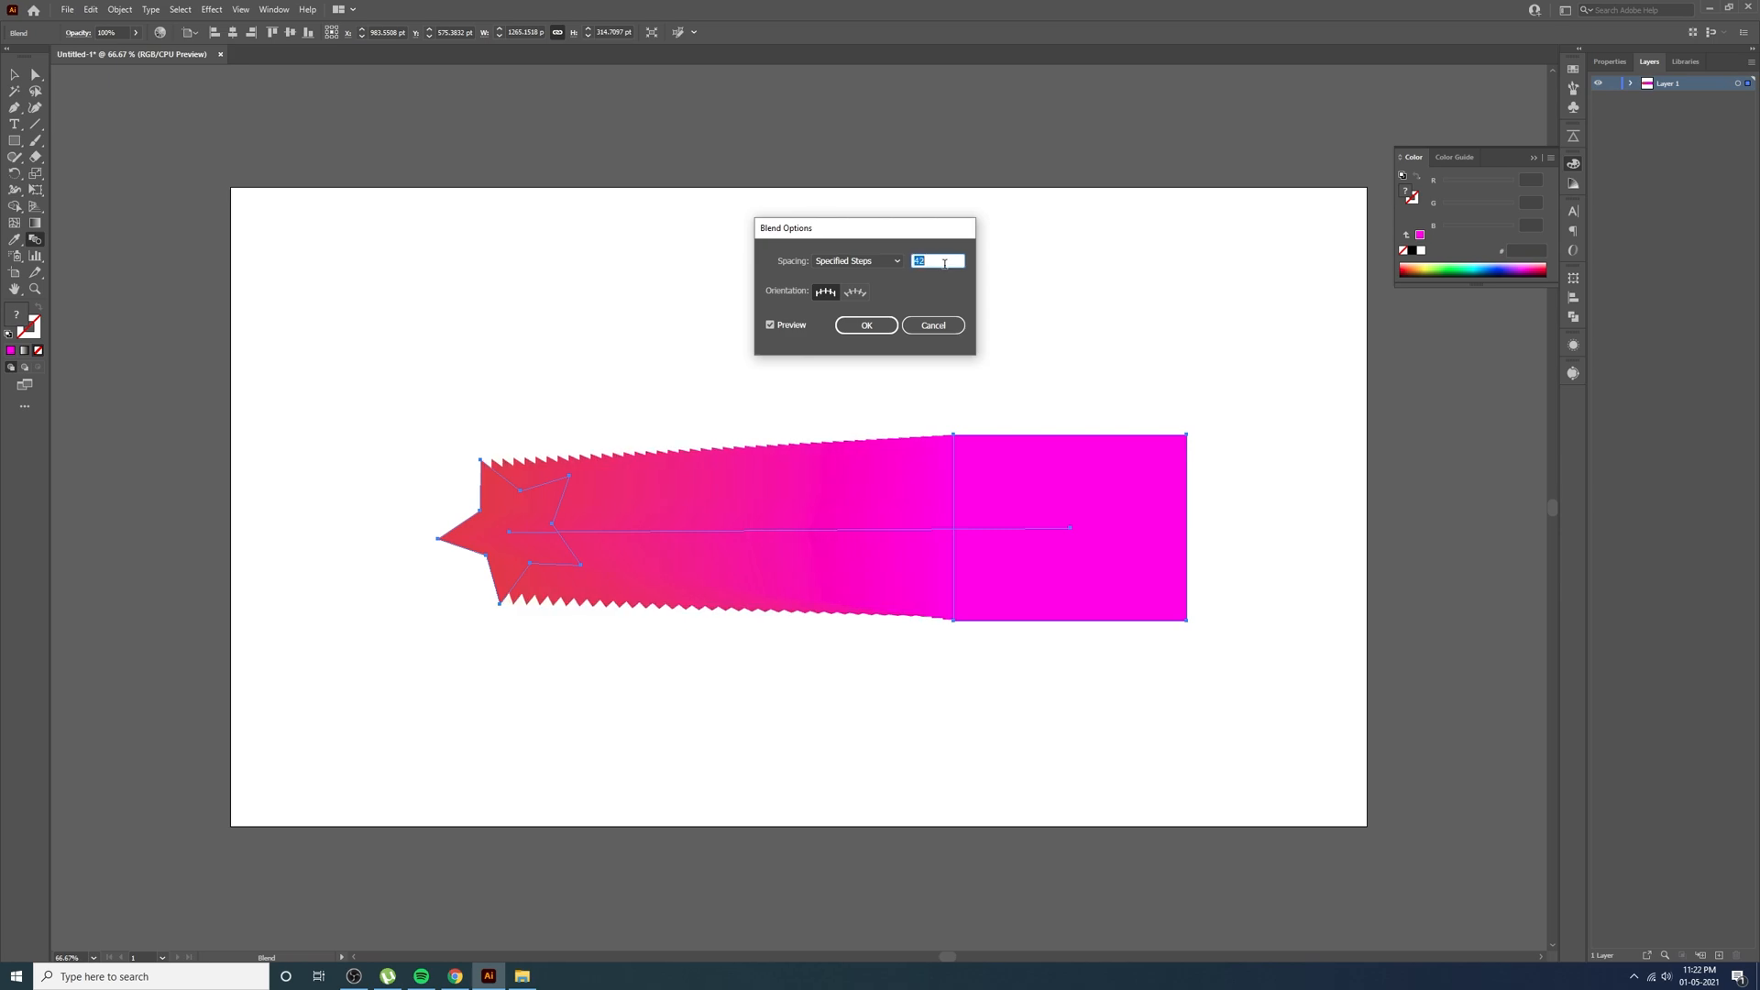
pyautogui.press('Down')
pyautogui.press('Down')
pyautogui.press('Down')
pyautogui.press('Down')
pyautogui.press('Down')
pyautogui.press('Down')
pyautogui.press('Down')
pyautogui.press('Down')
pyautogui.press('Down')
pyautogui.press('Down')
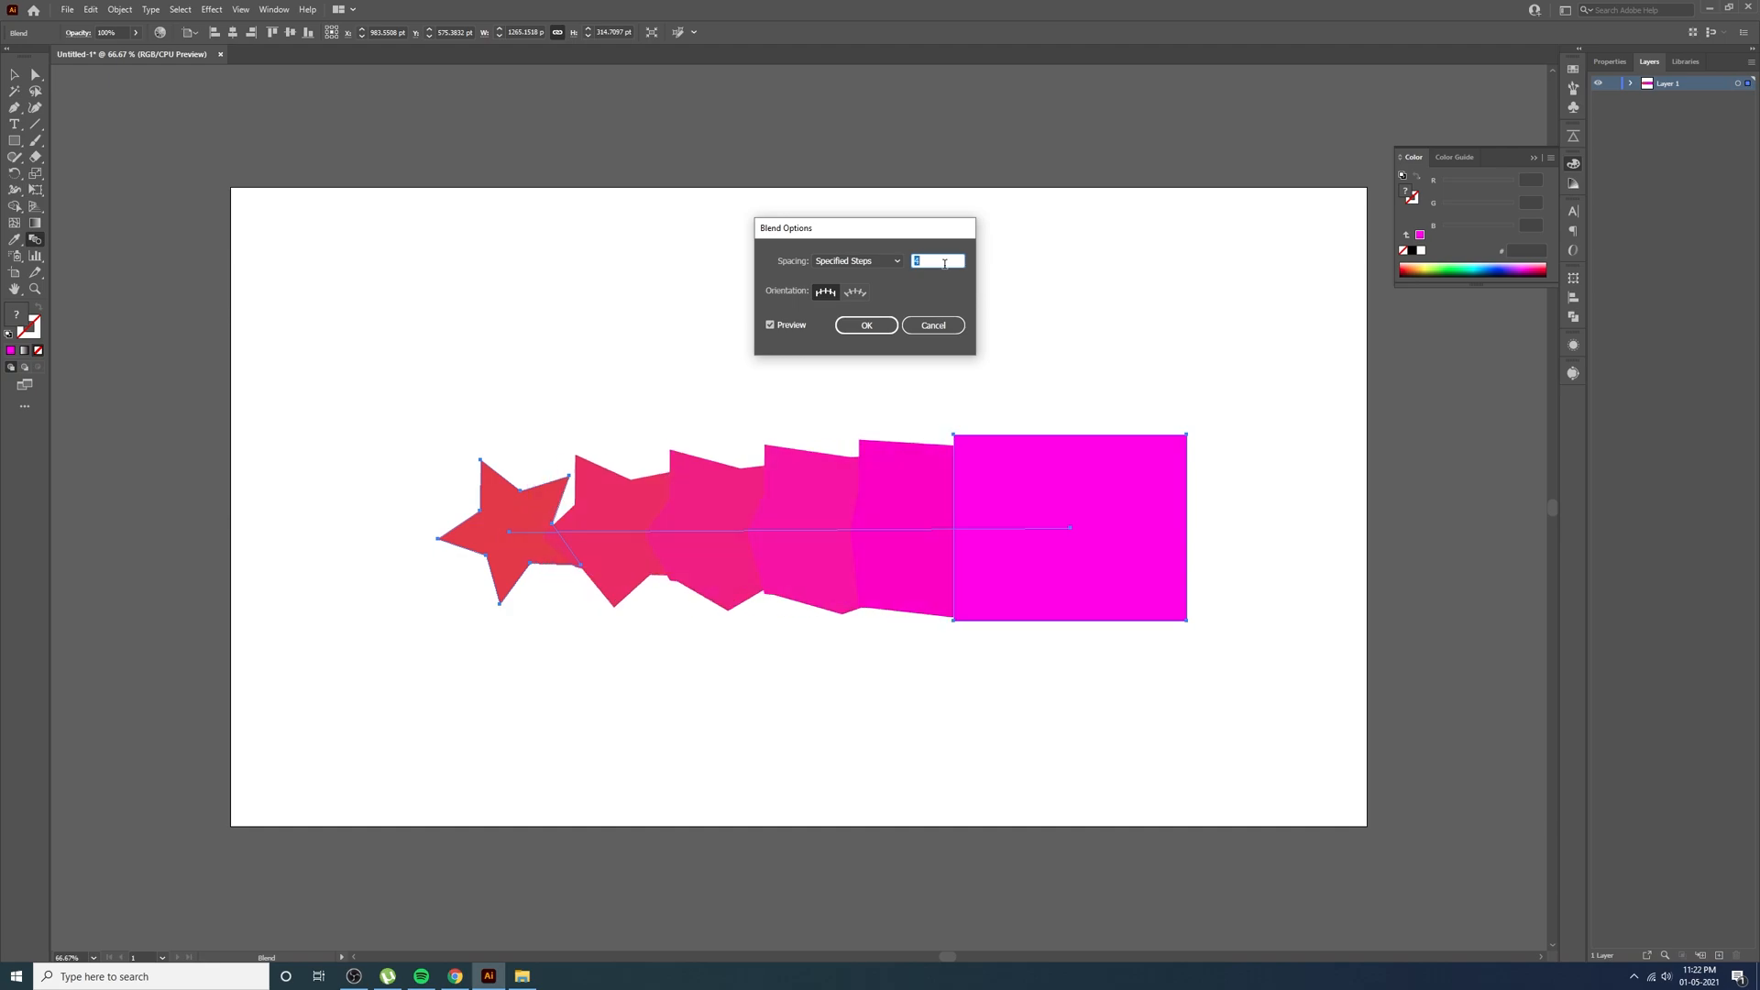
pyautogui.press('Up')
pyautogui.press('Up')
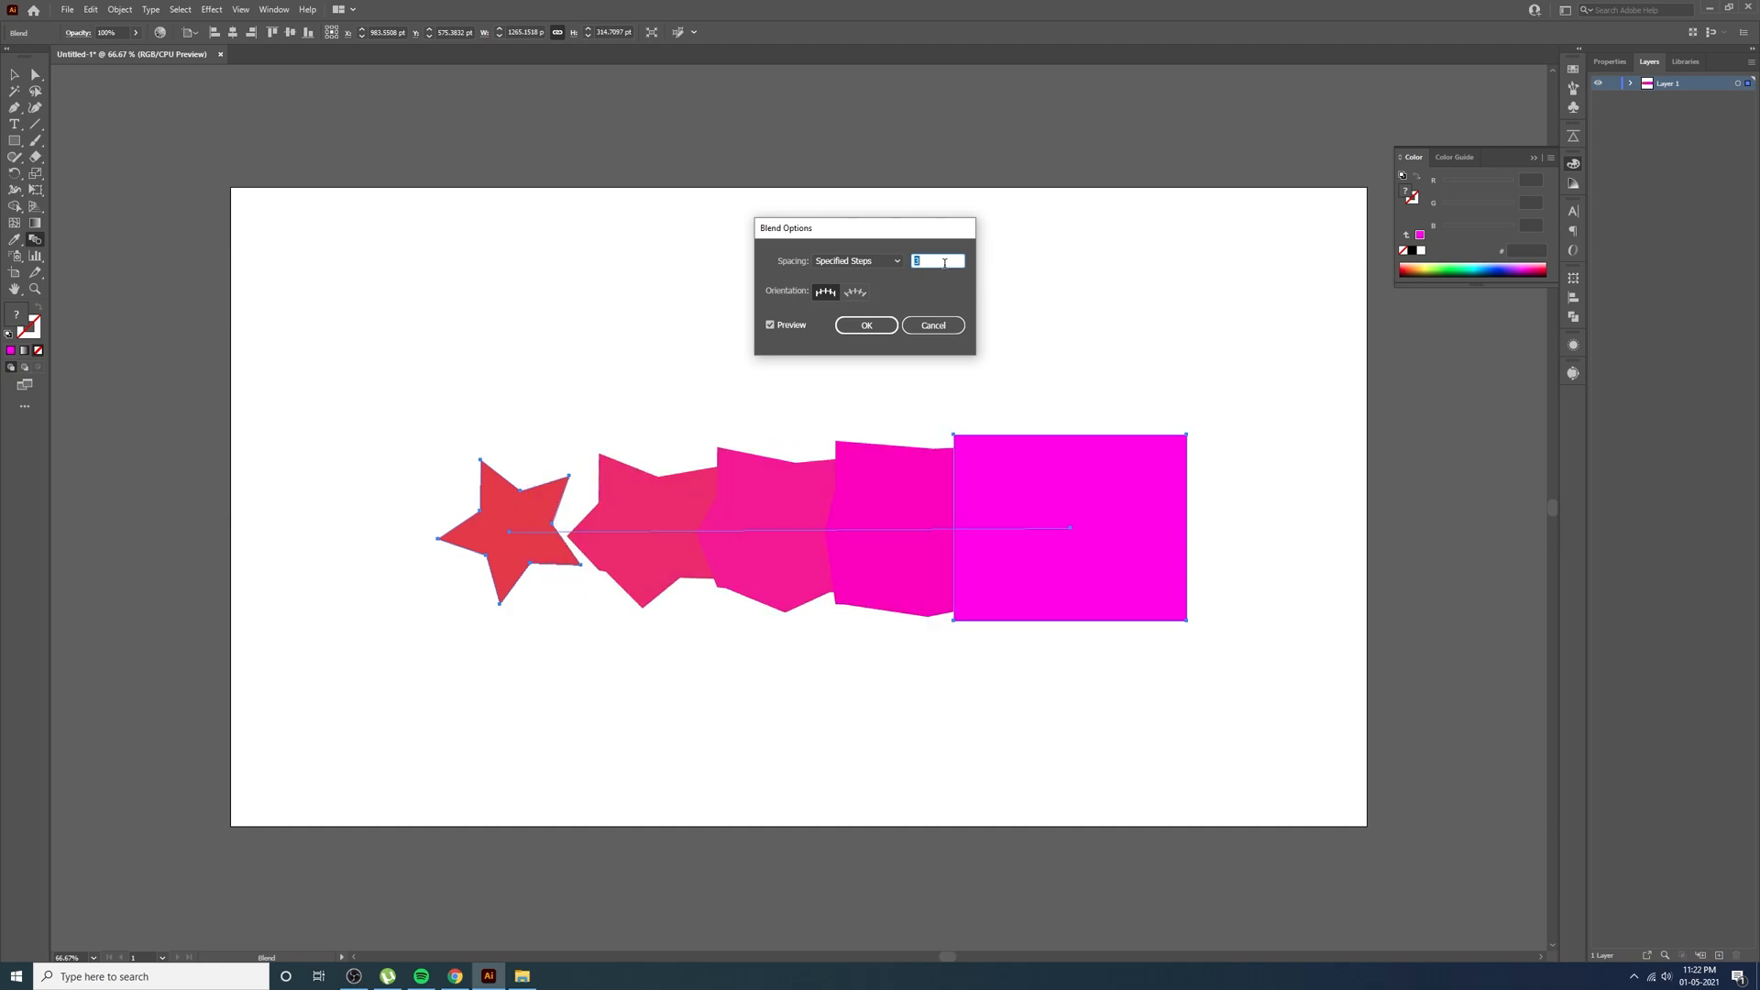
# Raise the blend's specified steps to 157 and apply the blend options
pyautogui.press('Up')
pyautogui.press('Up')
pyautogui.press('Up')
pyautogui.press('Up')
pyautogui.press('Up')
pyautogui.press('Up')
pyautogui.press('Up')
pyautogui.press('Up')
pyautogui.press('Up')
pyautogui.press('Up')
pyautogui.press('Up')
pyautogui.press('Up')
pyautogui.press('Up')
pyautogui.press('Up')
pyautogui.press('Up')
pyautogui.press('Up')
pyautogui.press('Up')
pyautogui.press('Up')
pyautogui.press('Up')
pyautogui.press('Up')
pyautogui.press('Up')
pyautogui.press('Up')
pyautogui.press('Up')
pyautogui.press('Up')
pyautogui.press('Up')
pyautogui.press('Up')
pyautogui.press('Up')
pyautogui.press('Up')
pyautogui.press('Up')
pyautogui.press('Up')
pyautogui.press('Up')
pyautogui.press('Up')
pyautogui.press('Up')
pyautogui.press('Up')
pyautogui.press('Up')
pyautogui.press('Up')
pyautogui.press('Up')
pyautogui.press('Up')
pyautogui.press('Up')
pyautogui.press('Up')
pyautogui.press('Up')
pyautogui.press('Up')
pyautogui.press('Up')
pyautogui.press('Up')
pyautogui.press('Up')
pyautogui.press('Up')
pyautogui.press('Up')
pyautogui.press('Up')
pyautogui.press('Up')
pyautogui.press('Up')
pyautogui.press('Up')
pyautogui.press('Up')
pyautogui.press('Up')
pyautogui.press('Up')
pyautogui.press('Up')
pyautogui.press('Up')
pyautogui.press('Up')
pyautogui.press('Up')
pyautogui.press('Up')
pyautogui.press('Up')
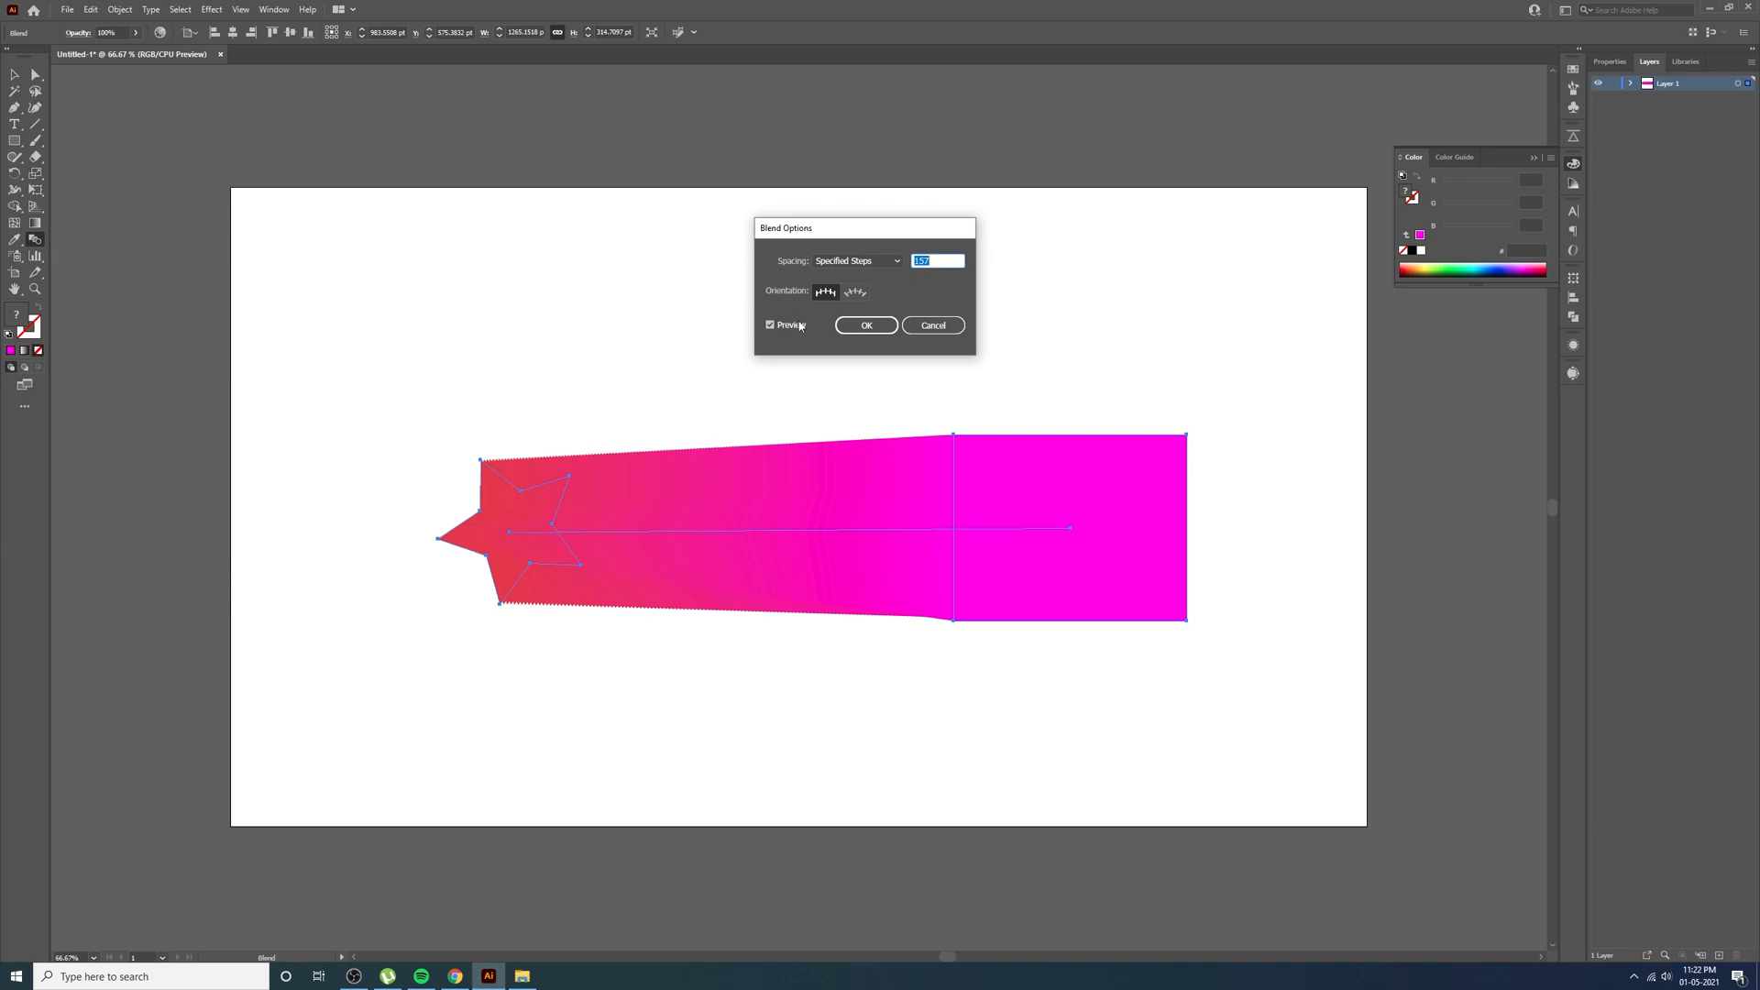
pyautogui.click(863, 326)
# Delete the entire star-to-rectangle blend from the artboard
pyautogui.click(14, 74)
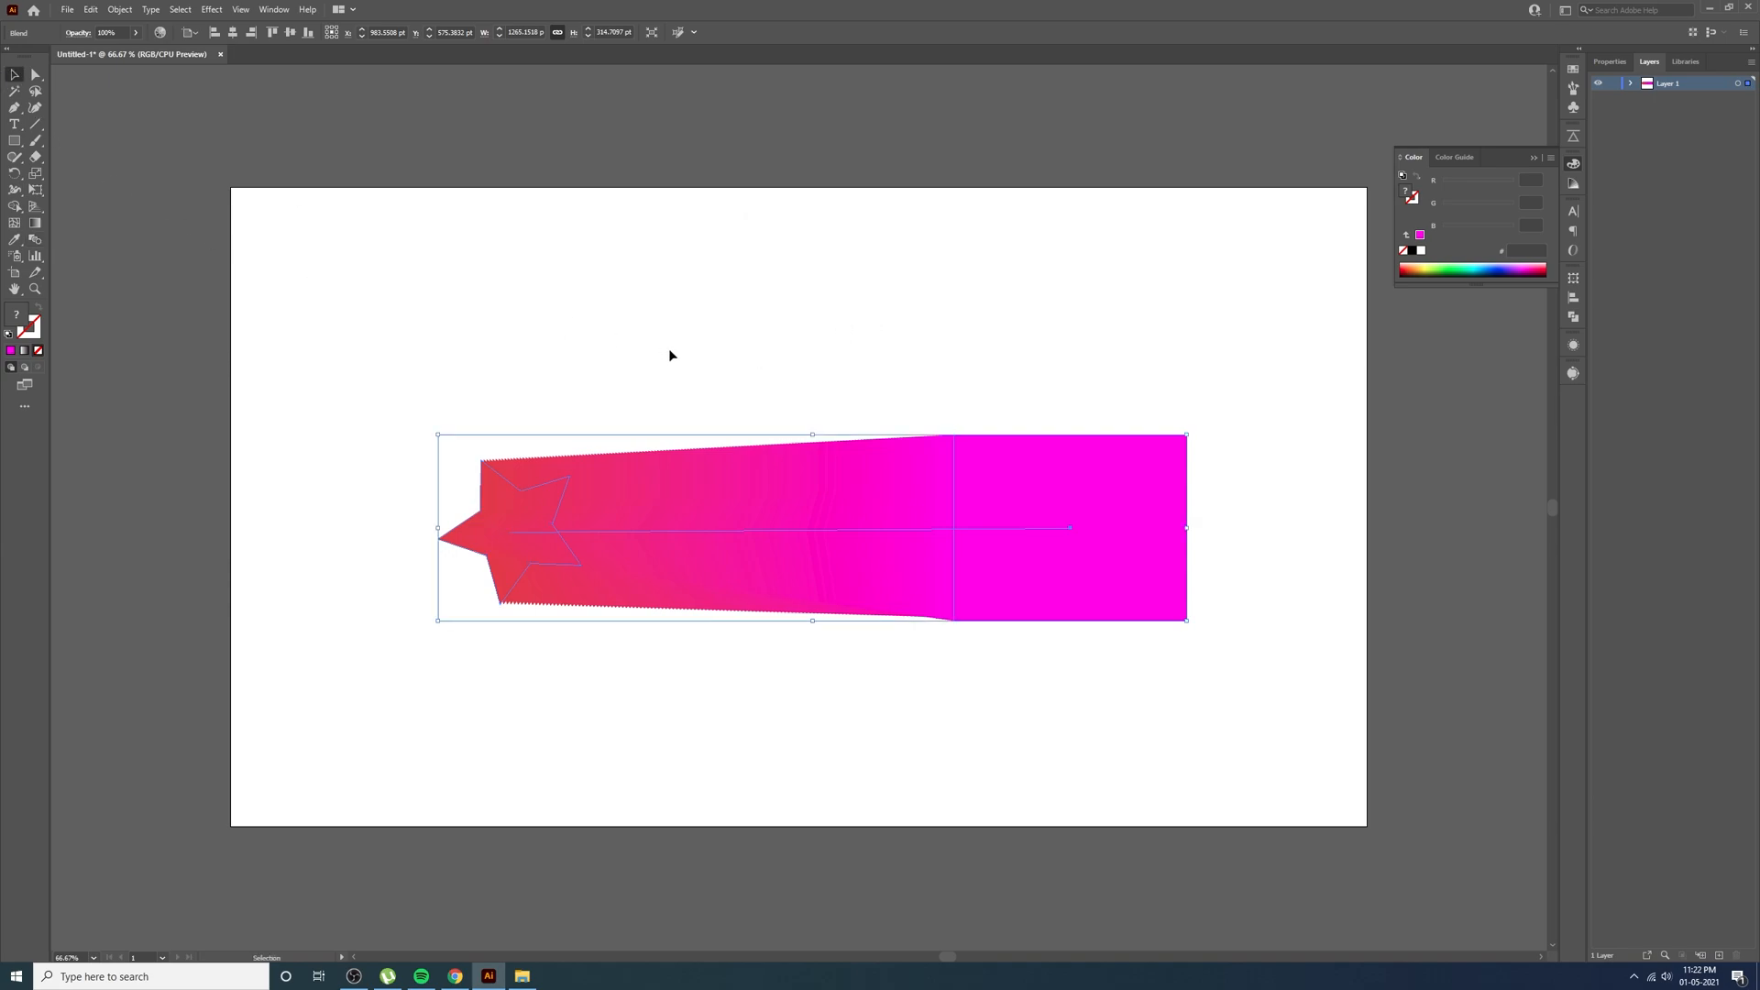
pyautogui.moveTo(396, 388); pyautogui.dragTo(1336, 824)
pyautogui.press('Delete')
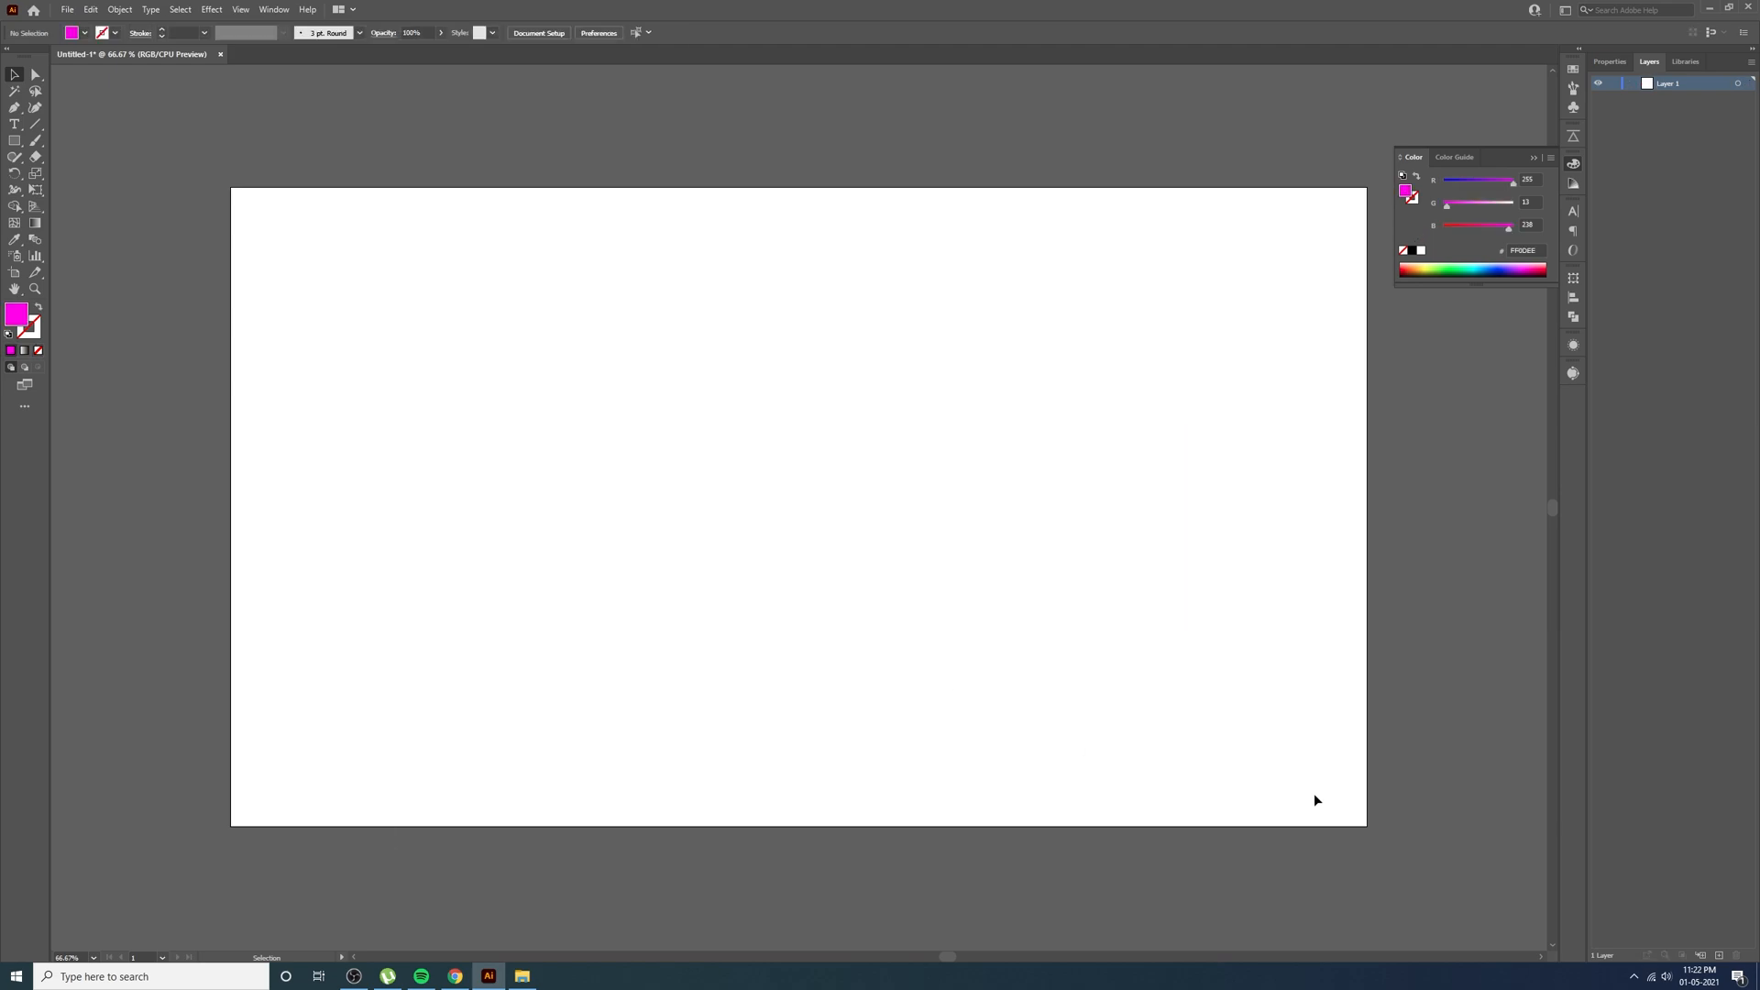
# Paste the four small gradient circles and move them to the artboard's upper-left corner
pyautogui.moveTo(1051, 351); pyautogui.dragTo(1055, 370)
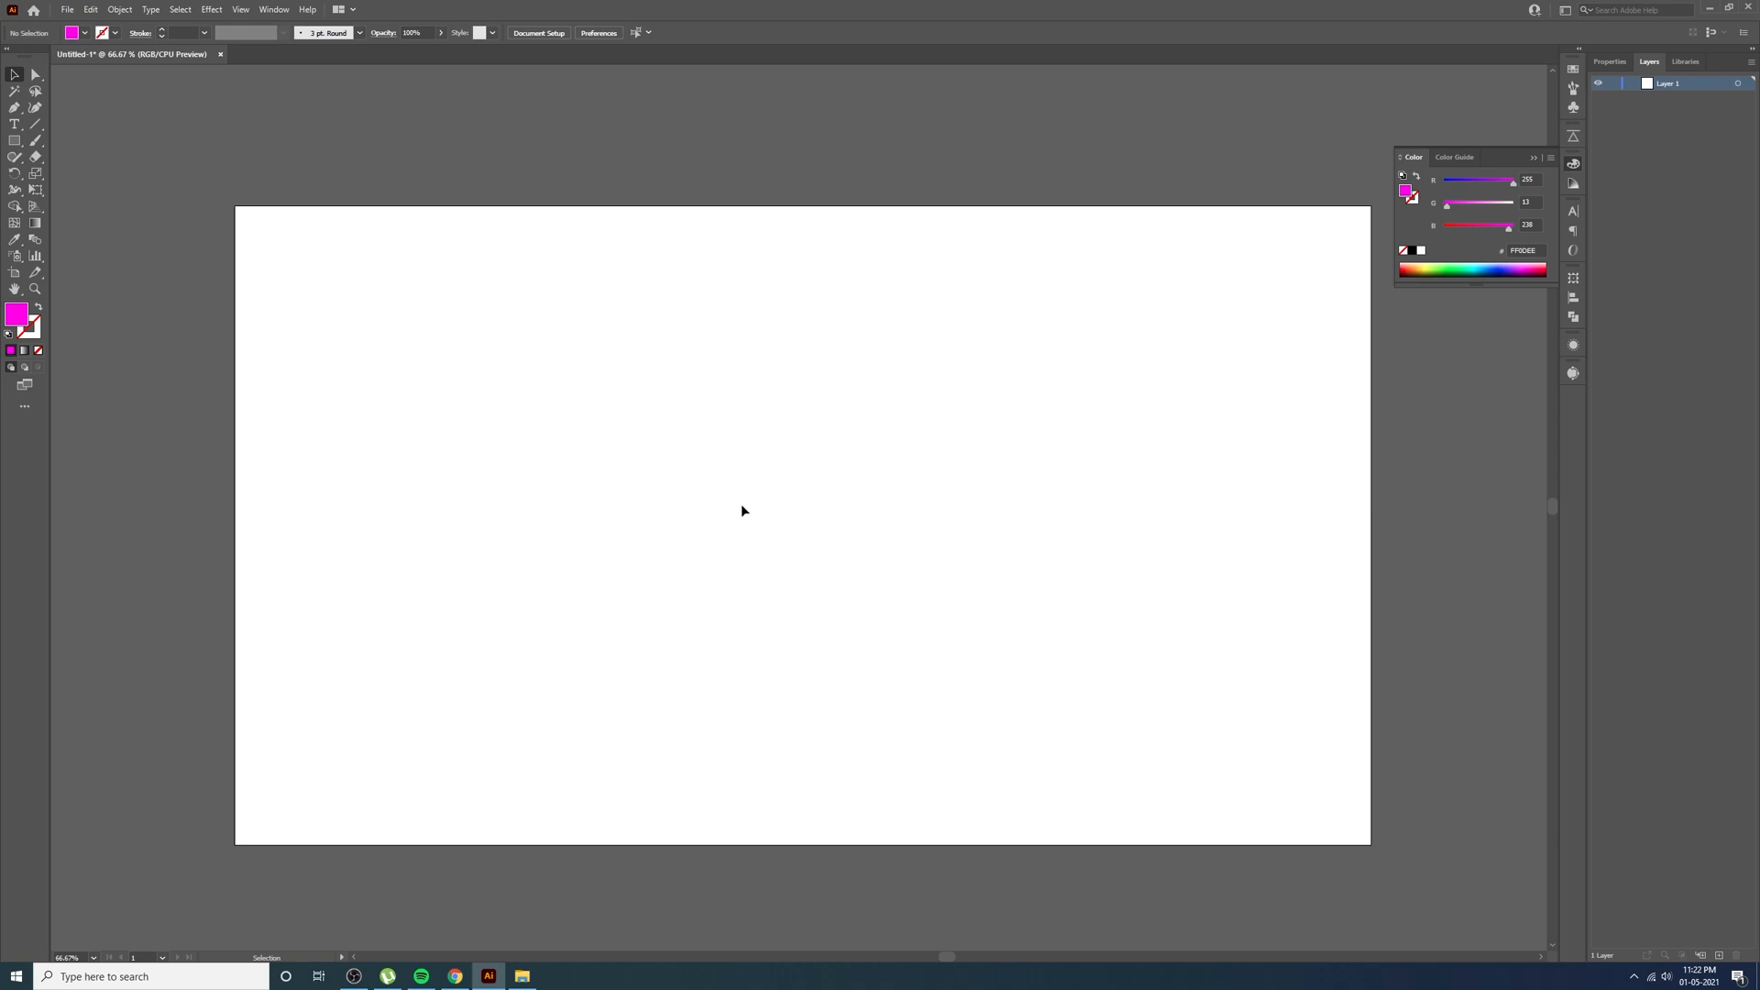
pyautogui.hotkey('ctrl', 'v')
pyautogui.moveTo(744, 514); pyautogui.dragTo(356, 266)
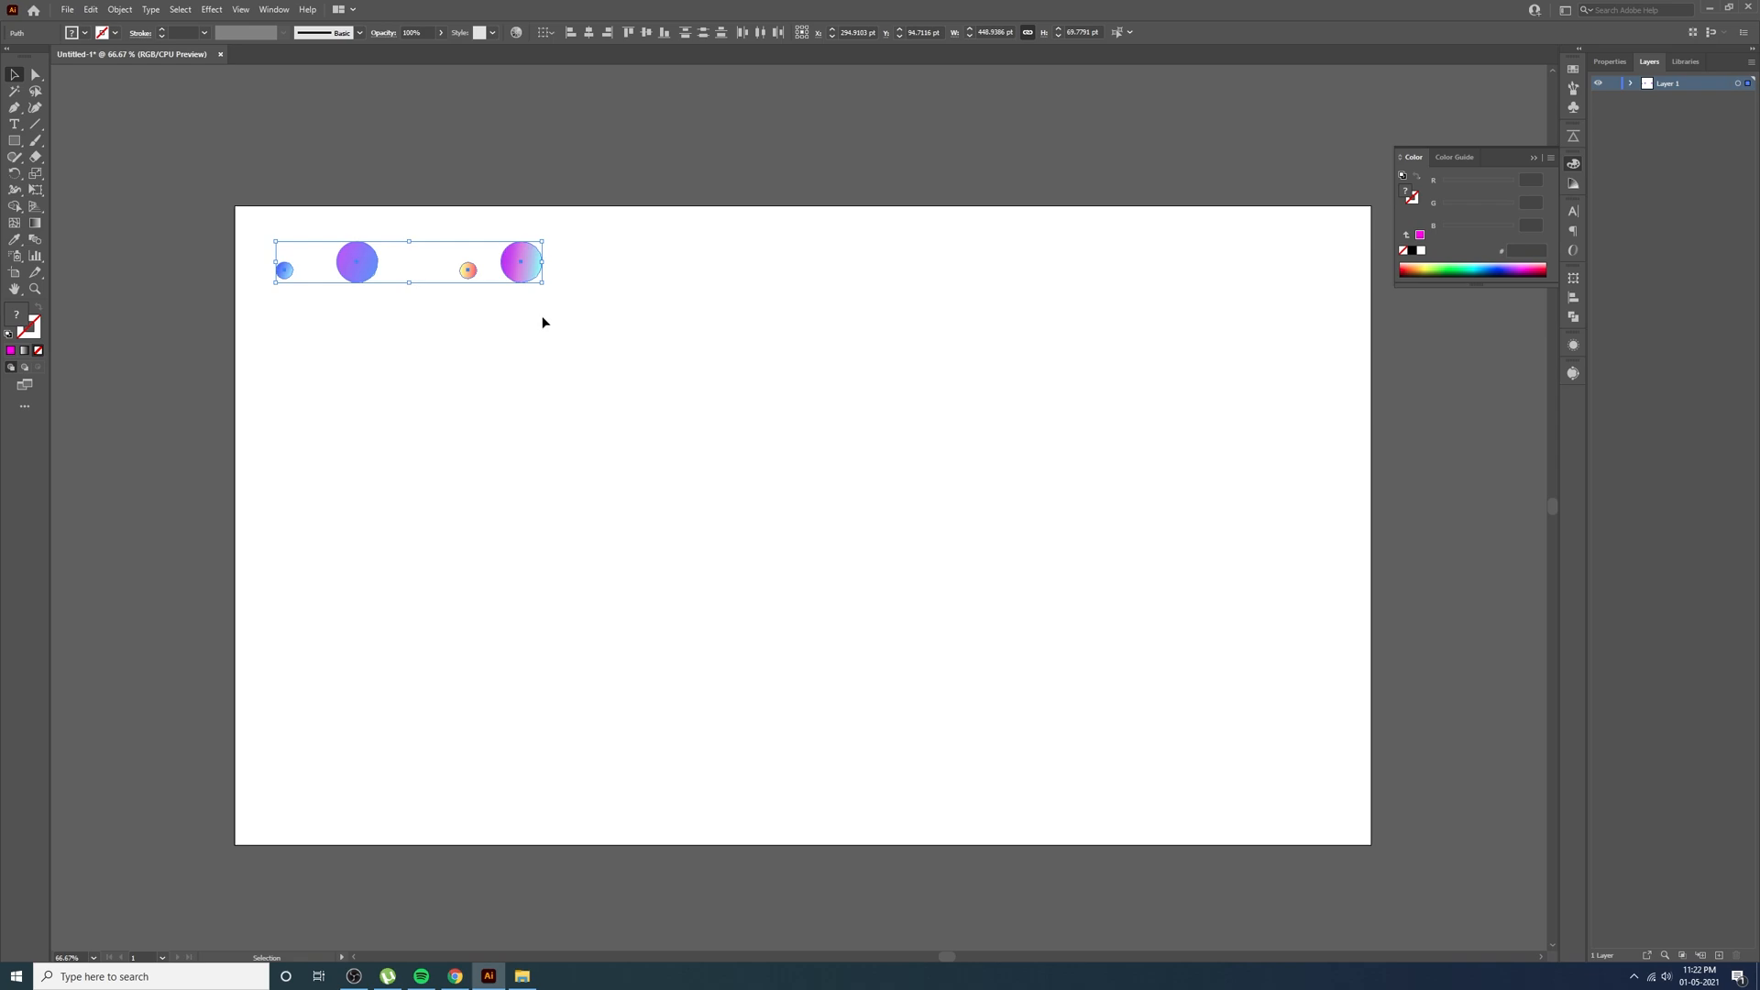
pyautogui.scroll(1, 542, 319)
pyautogui.click(641, 432)
pyautogui.scroll(-2, 688, 503)
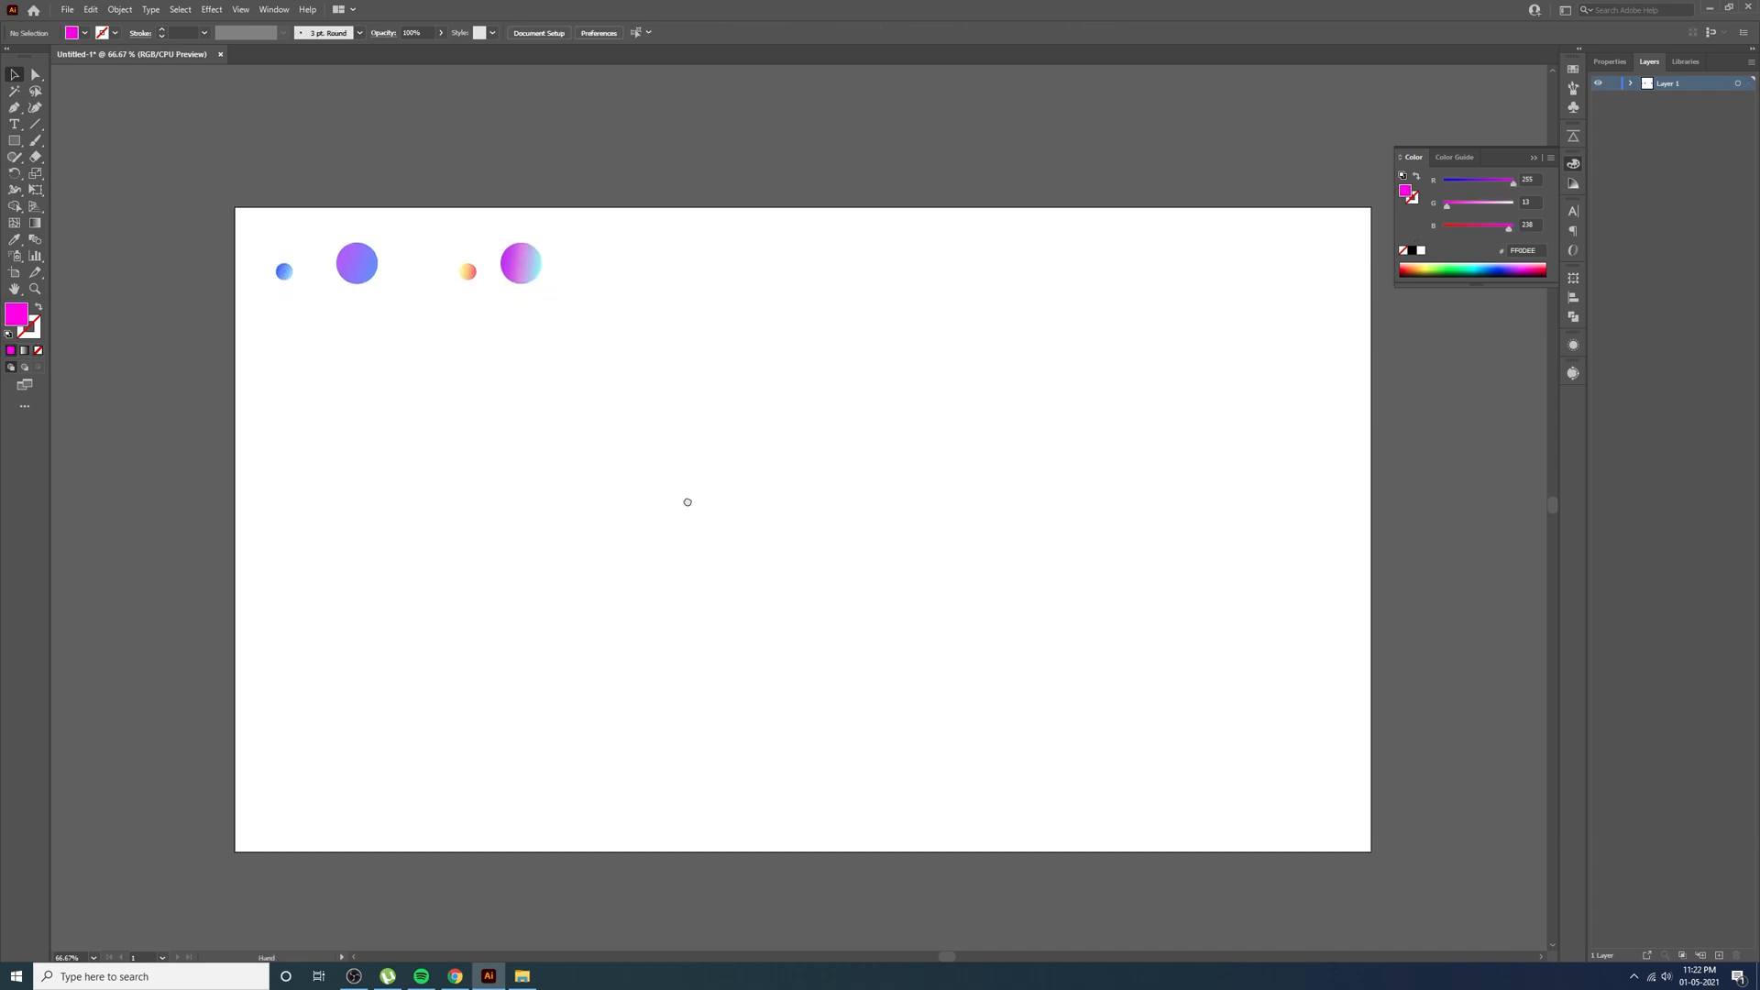
pyautogui.scroll(1, 683, 510)
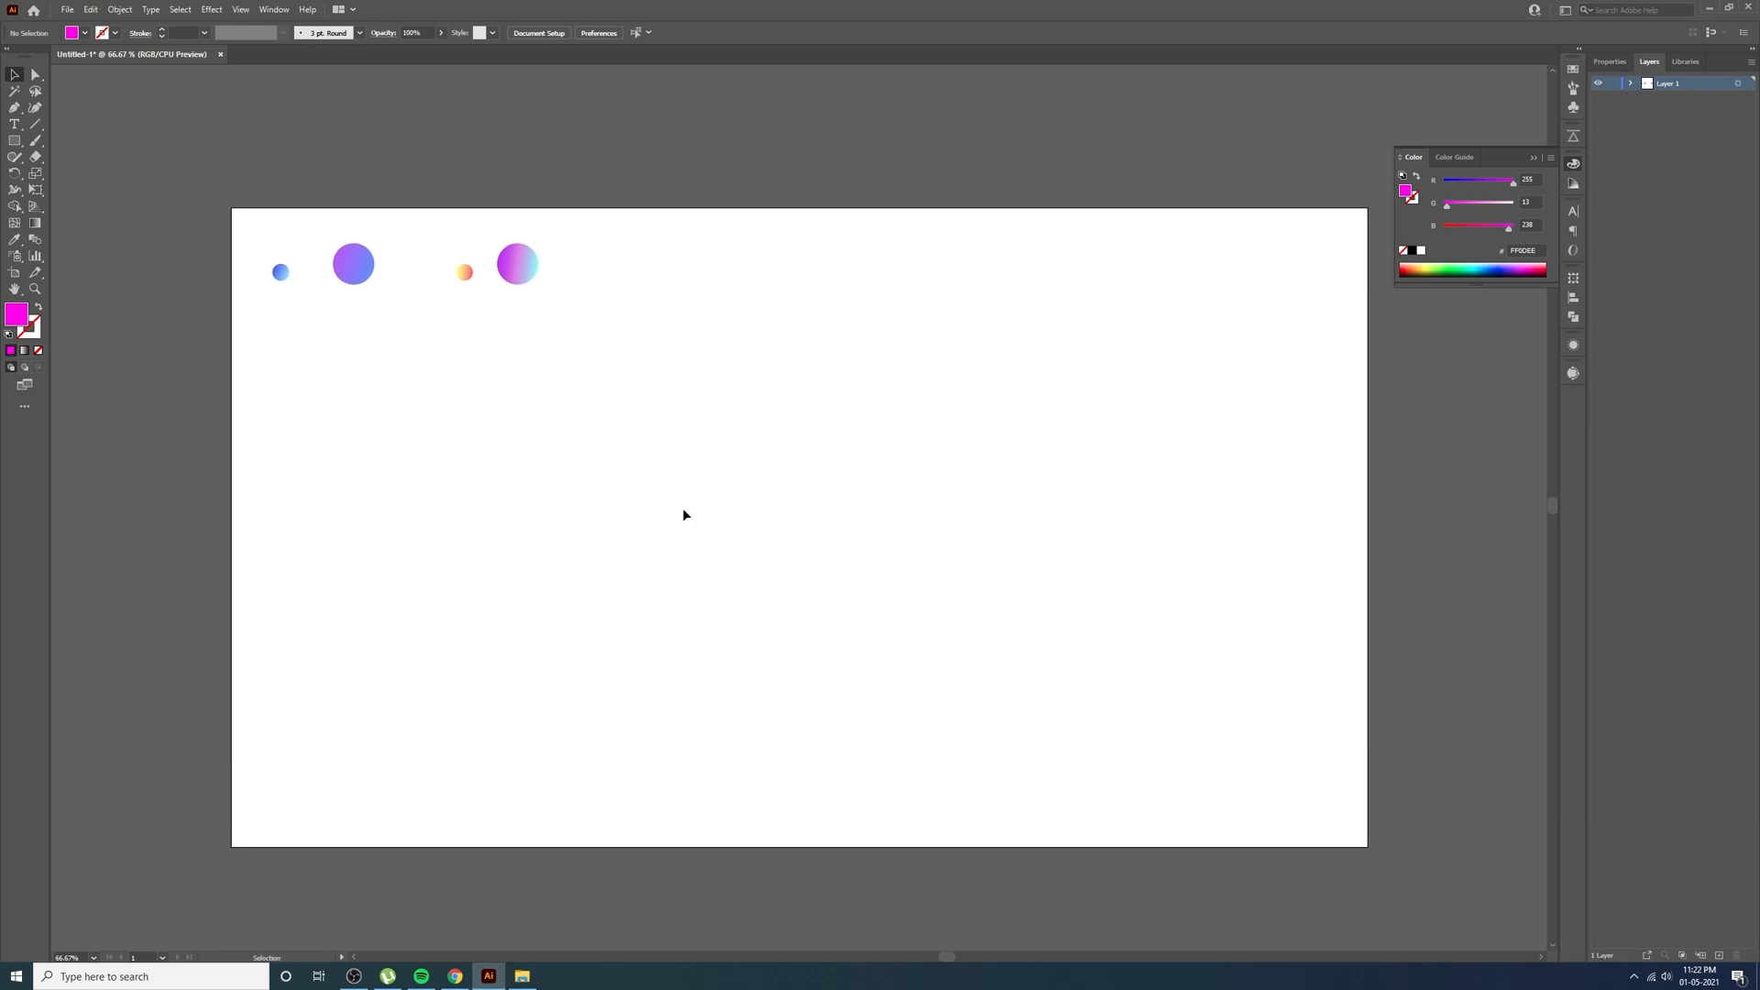
# Draw a magenta circle about 111 pt in diameter with the Ellipse tool, below the middle of the artboard
pyautogui.click(15, 142)
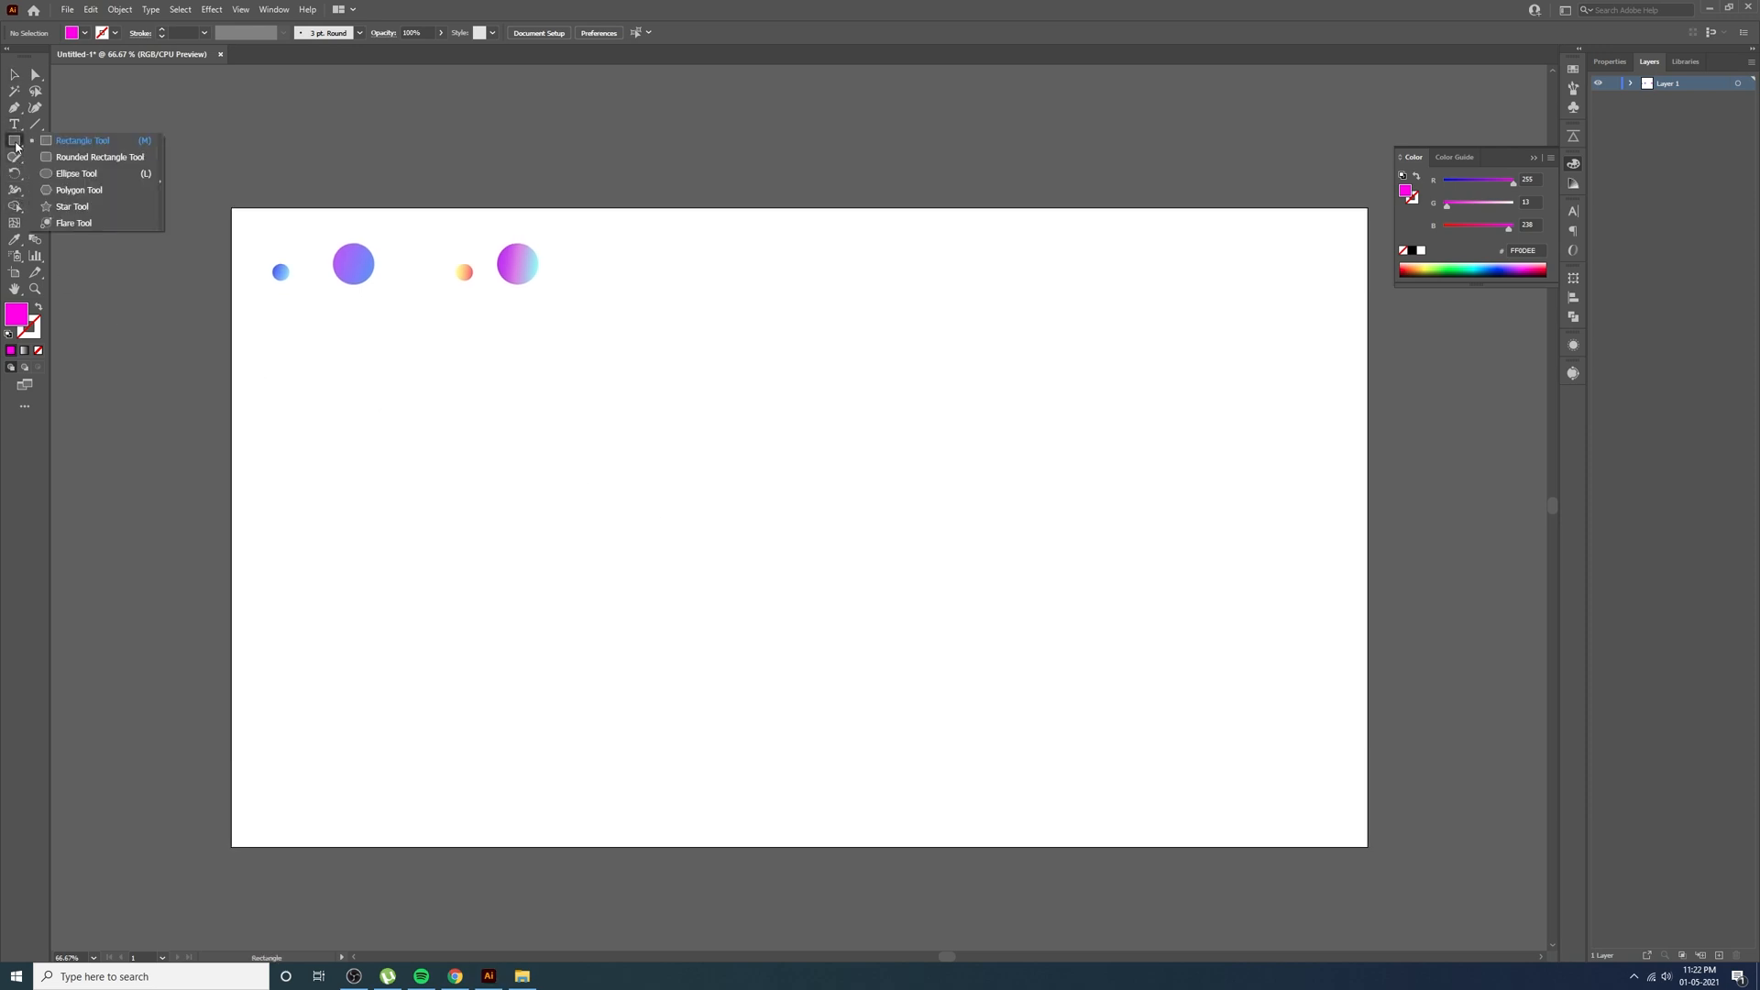
pyautogui.click(83, 174)
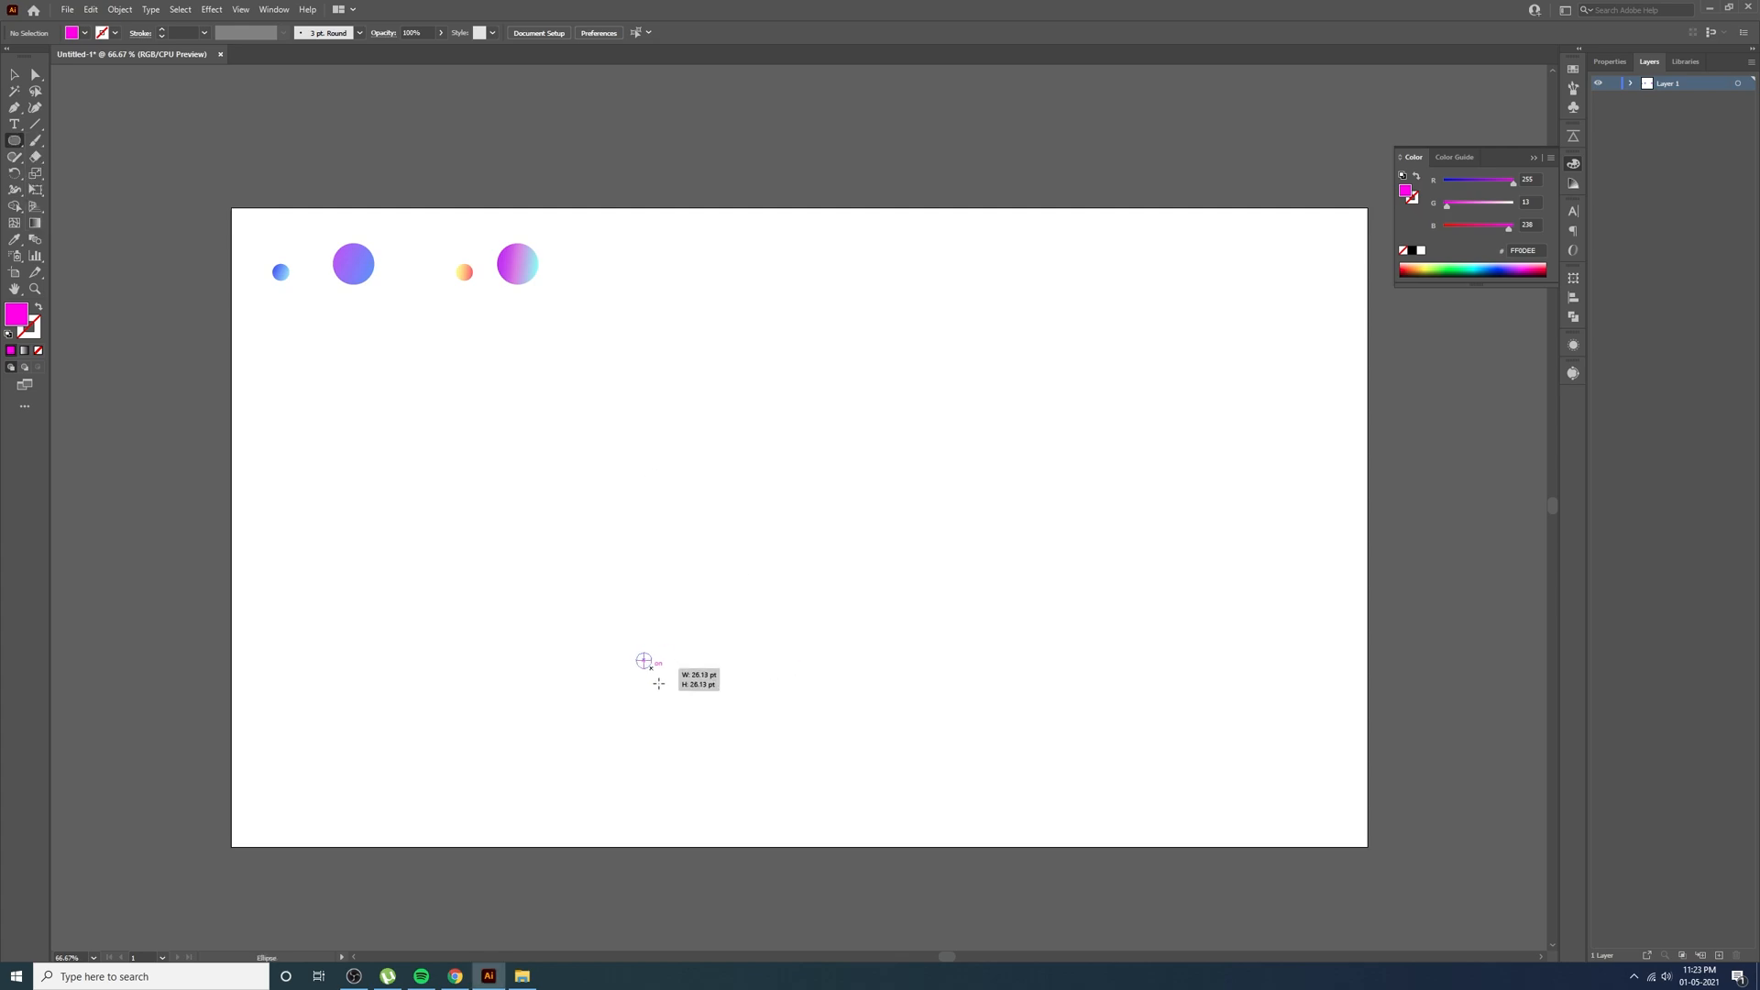
pyautogui.moveTo(740, 768); pyautogui.dragTo(657, 636)
pyautogui.moveTo(742, 784); pyautogui.dragTo(780, 738)
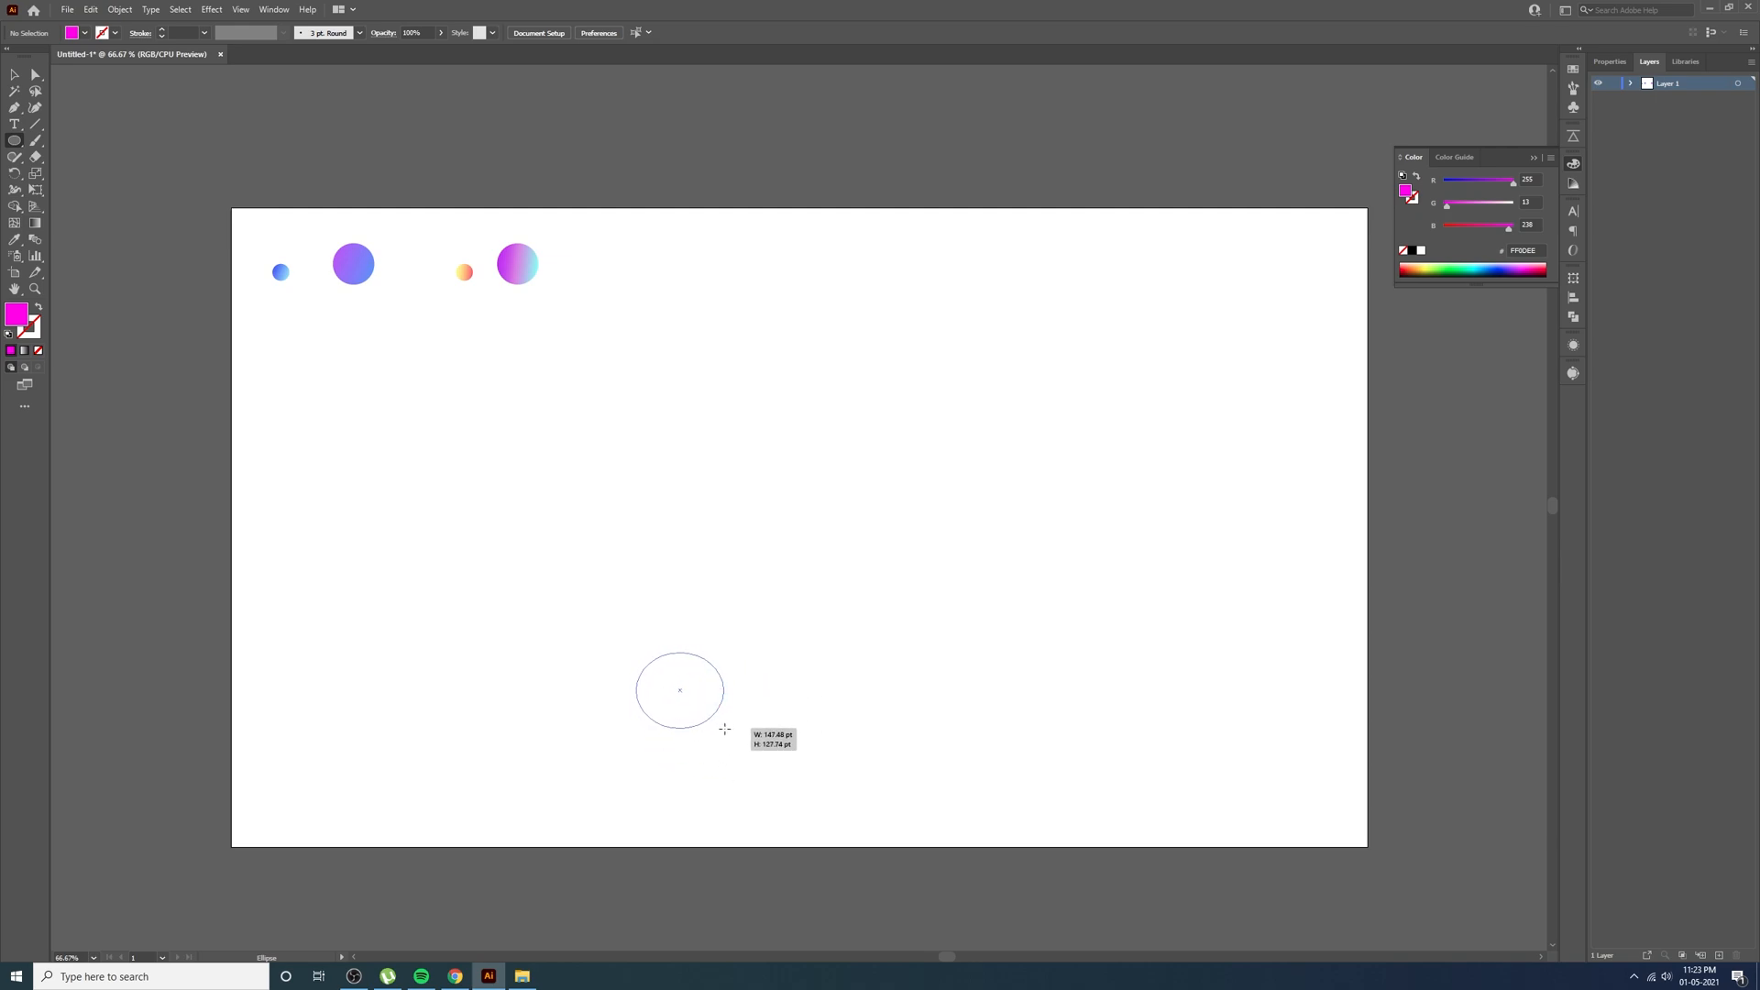
pyautogui.moveTo(721, 738)
pyautogui.mouseDown()
pyautogui.moveTo(770, 751)
pyautogui.moveTo(667, 671)
pyautogui.moveTo(852, 800)
pyautogui.moveTo(727, 726)
pyautogui.moveTo(702, 744)
pyautogui.moveTo(786, 664)
pyautogui.moveTo(776, 779)
pyautogui.moveTo(706, 742)
pyautogui.moveTo(798, 714)
pyautogui.moveTo(774, 734)
pyautogui.moveTo(801, 758)
pyautogui.moveTo(675, 785)
pyautogui.mouseUp()
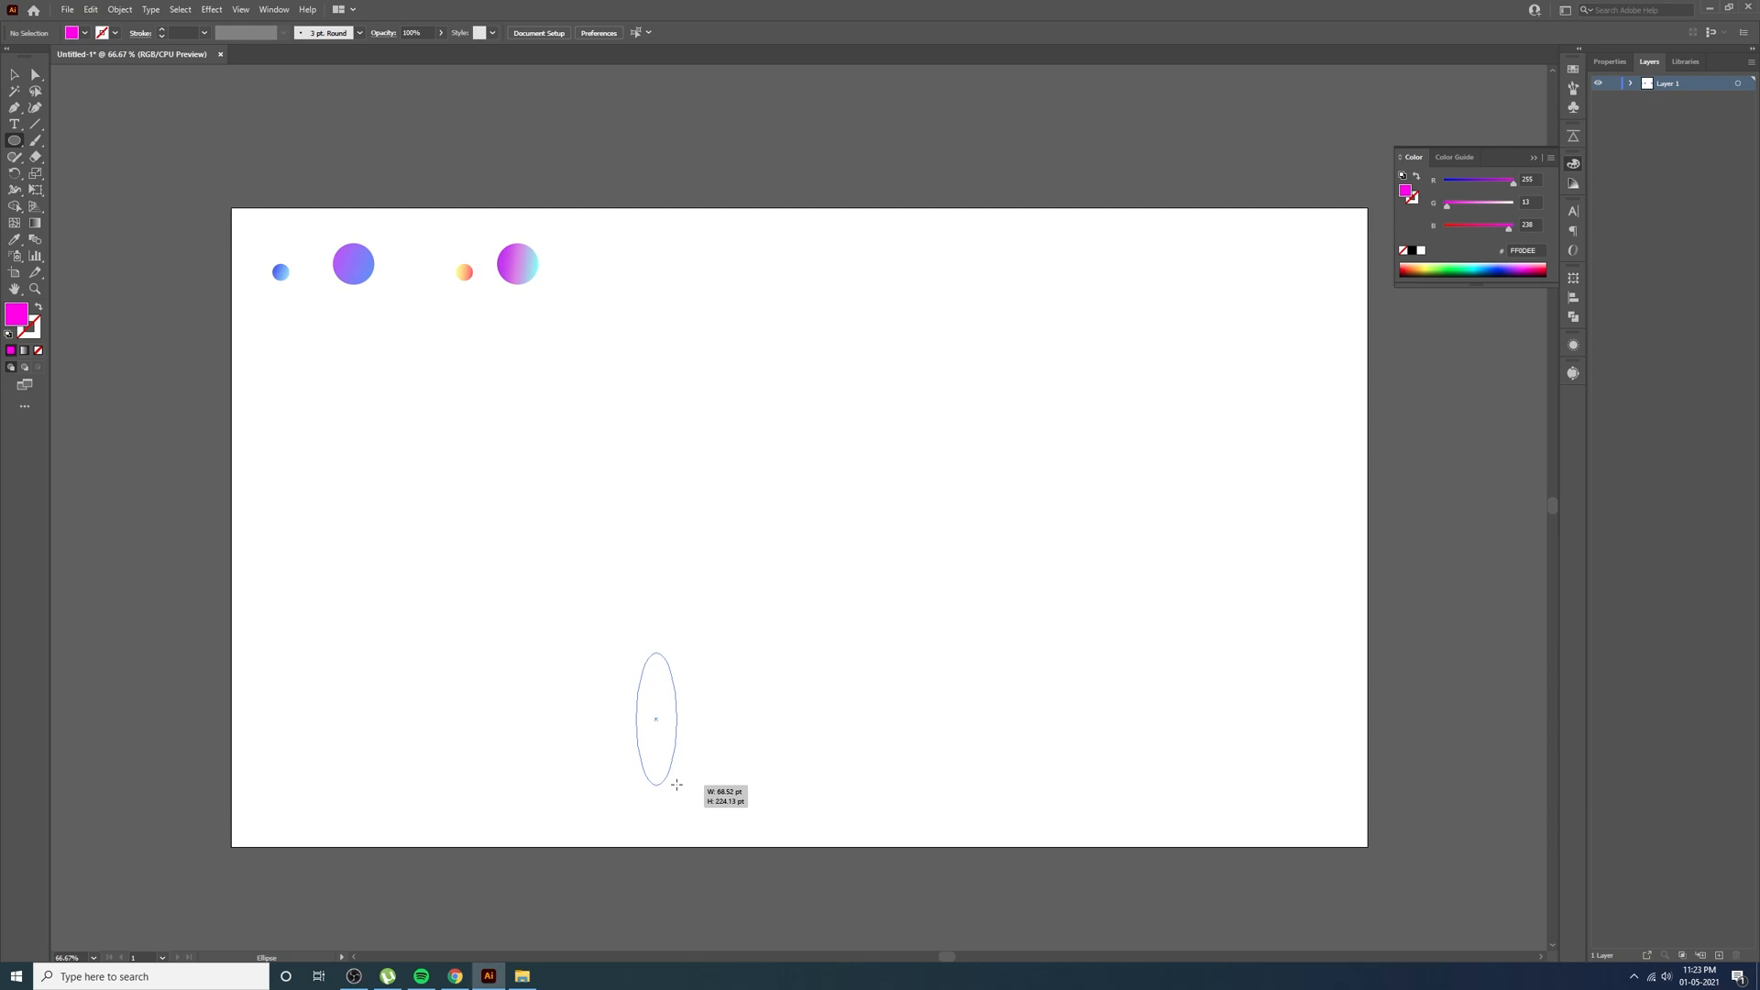
pyautogui.moveTo(676, 784)
pyautogui.mouseDown()
pyautogui.moveTo(662, 687)
pyautogui.moveTo(716, 768)
pyautogui.moveTo(695, 750)
pyautogui.moveTo(699, 689)
pyautogui.moveTo(703, 781)
pyautogui.moveTo(678, 700)
pyautogui.moveTo(764, 771)
pyautogui.moveTo(653, 697)
pyautogui.moveTo(751, 774)
pyautogui.moveTo(702, 708)
pyautogui.moveTo(709, 731)
pyautogui.mouseUp()
pyautogui.press('v')
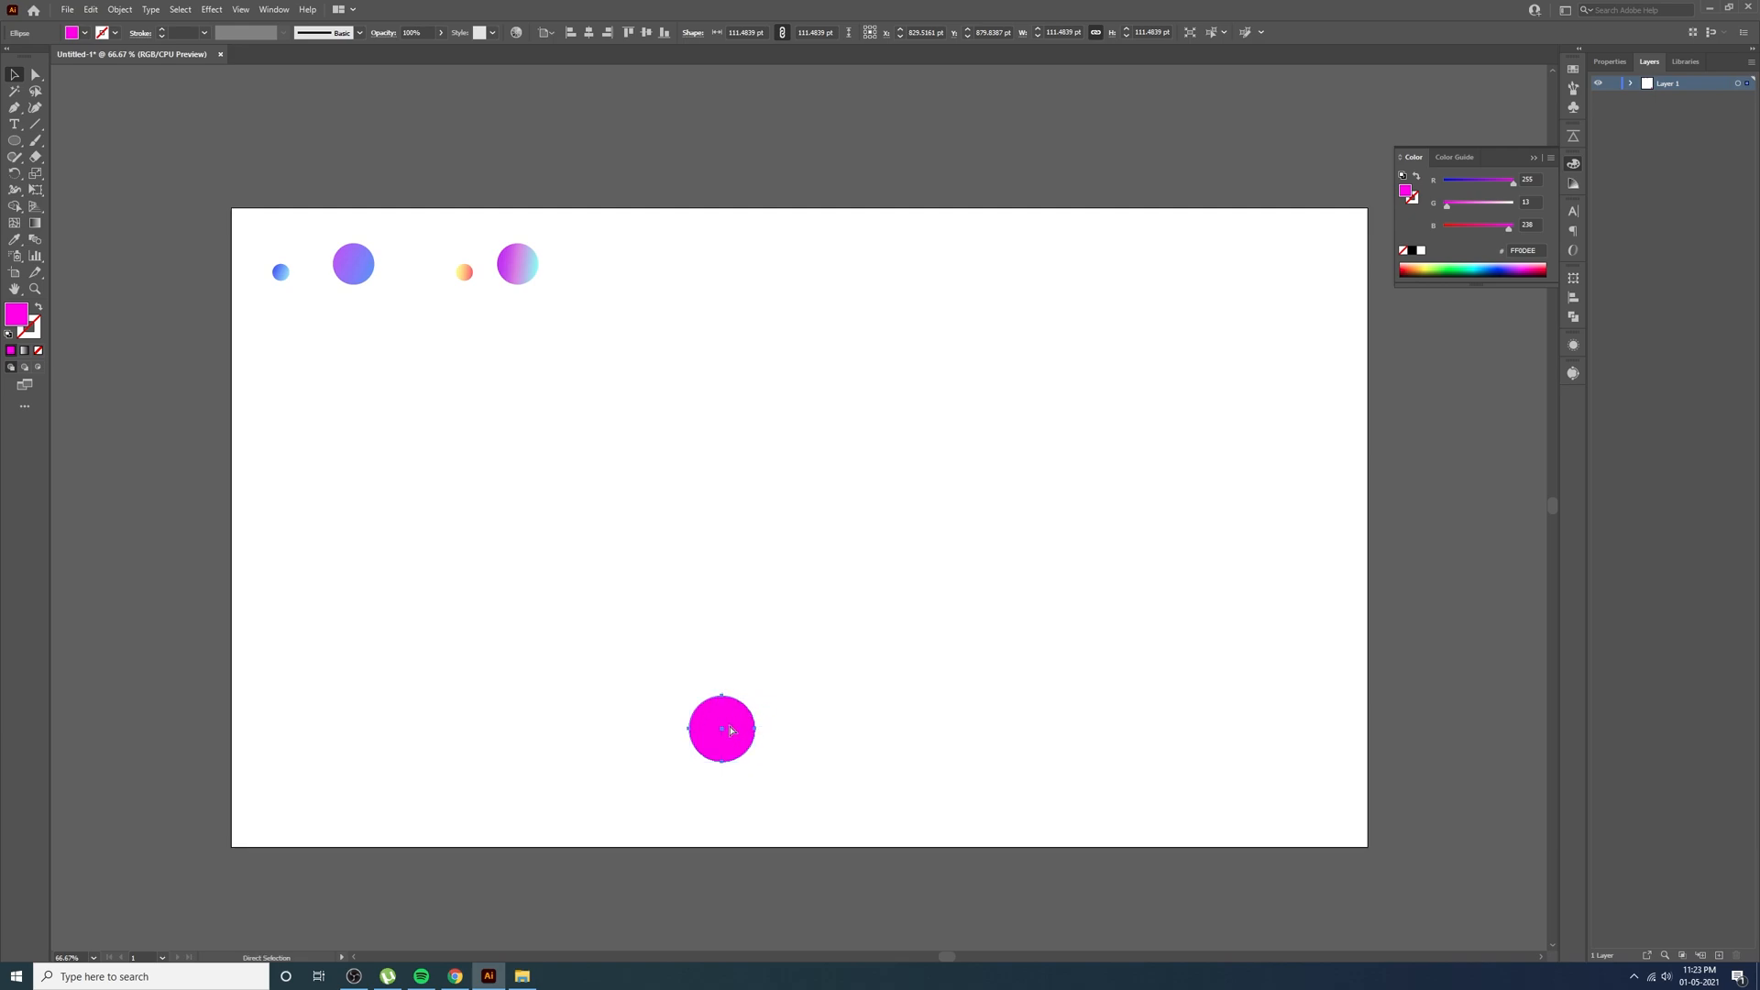
pyautogui.hotkey('ctrl', 'c')
pyautogui.hotkey('ctrl', 'v')
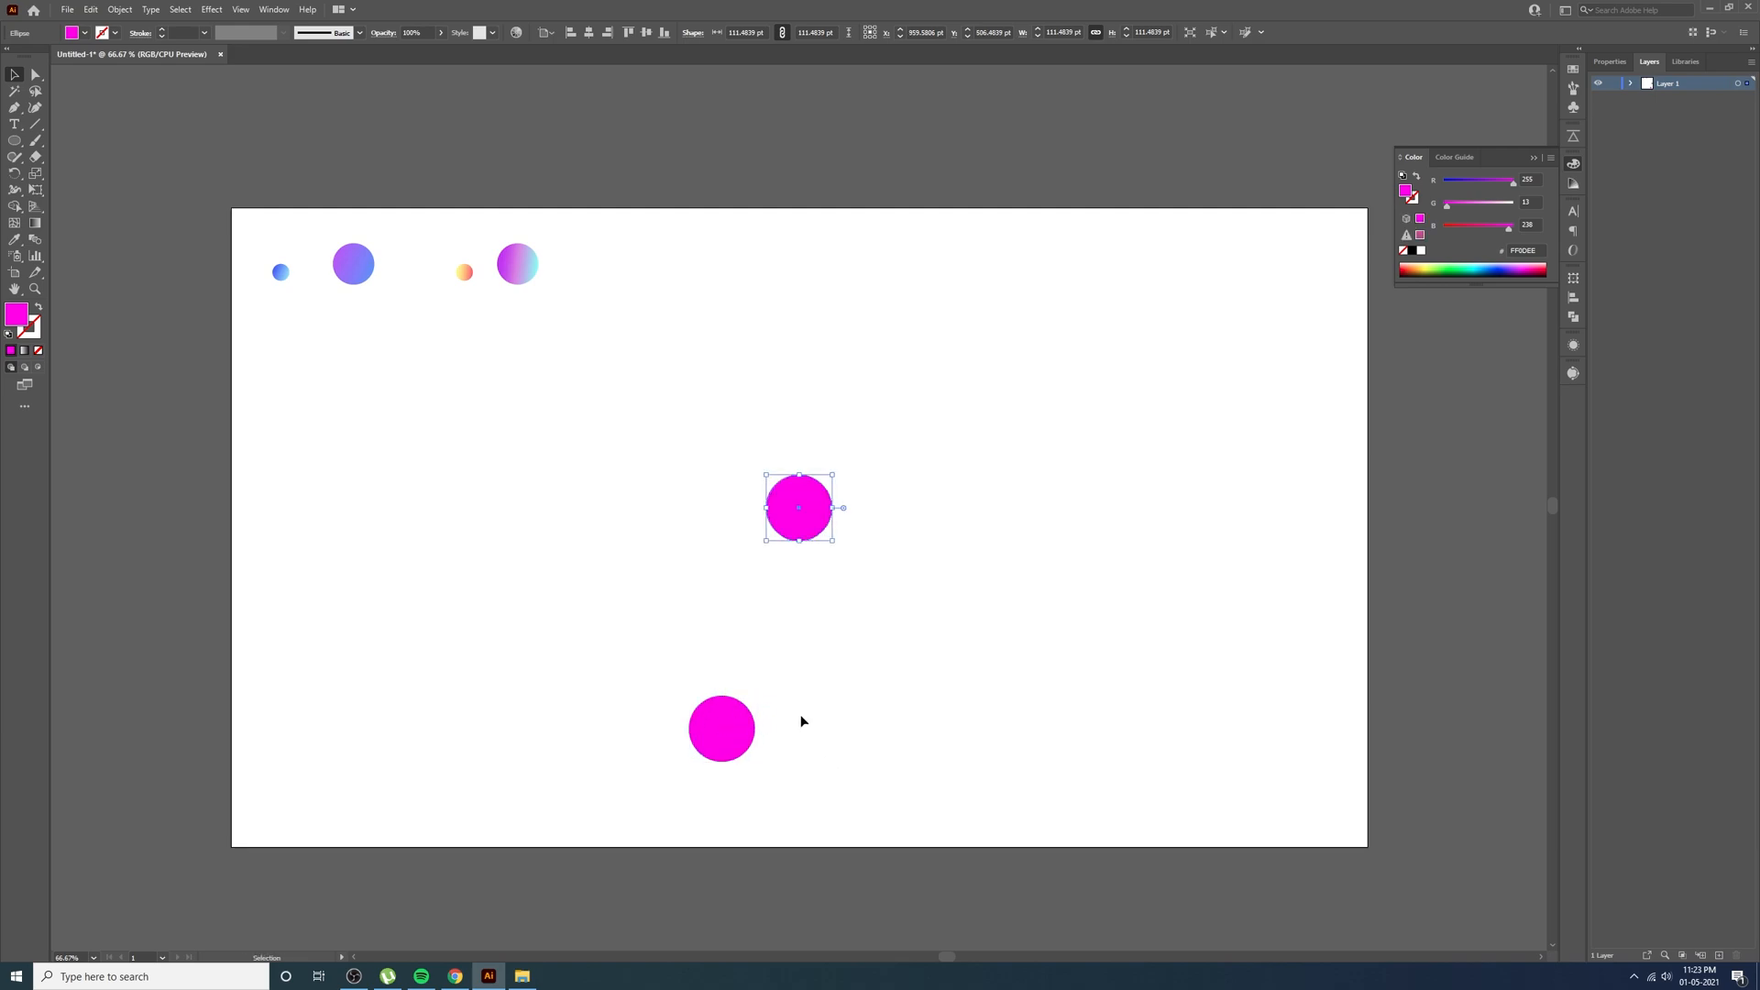
pyautogui.moveTo(795, 520); pyautogui.dragTo(952, 429)
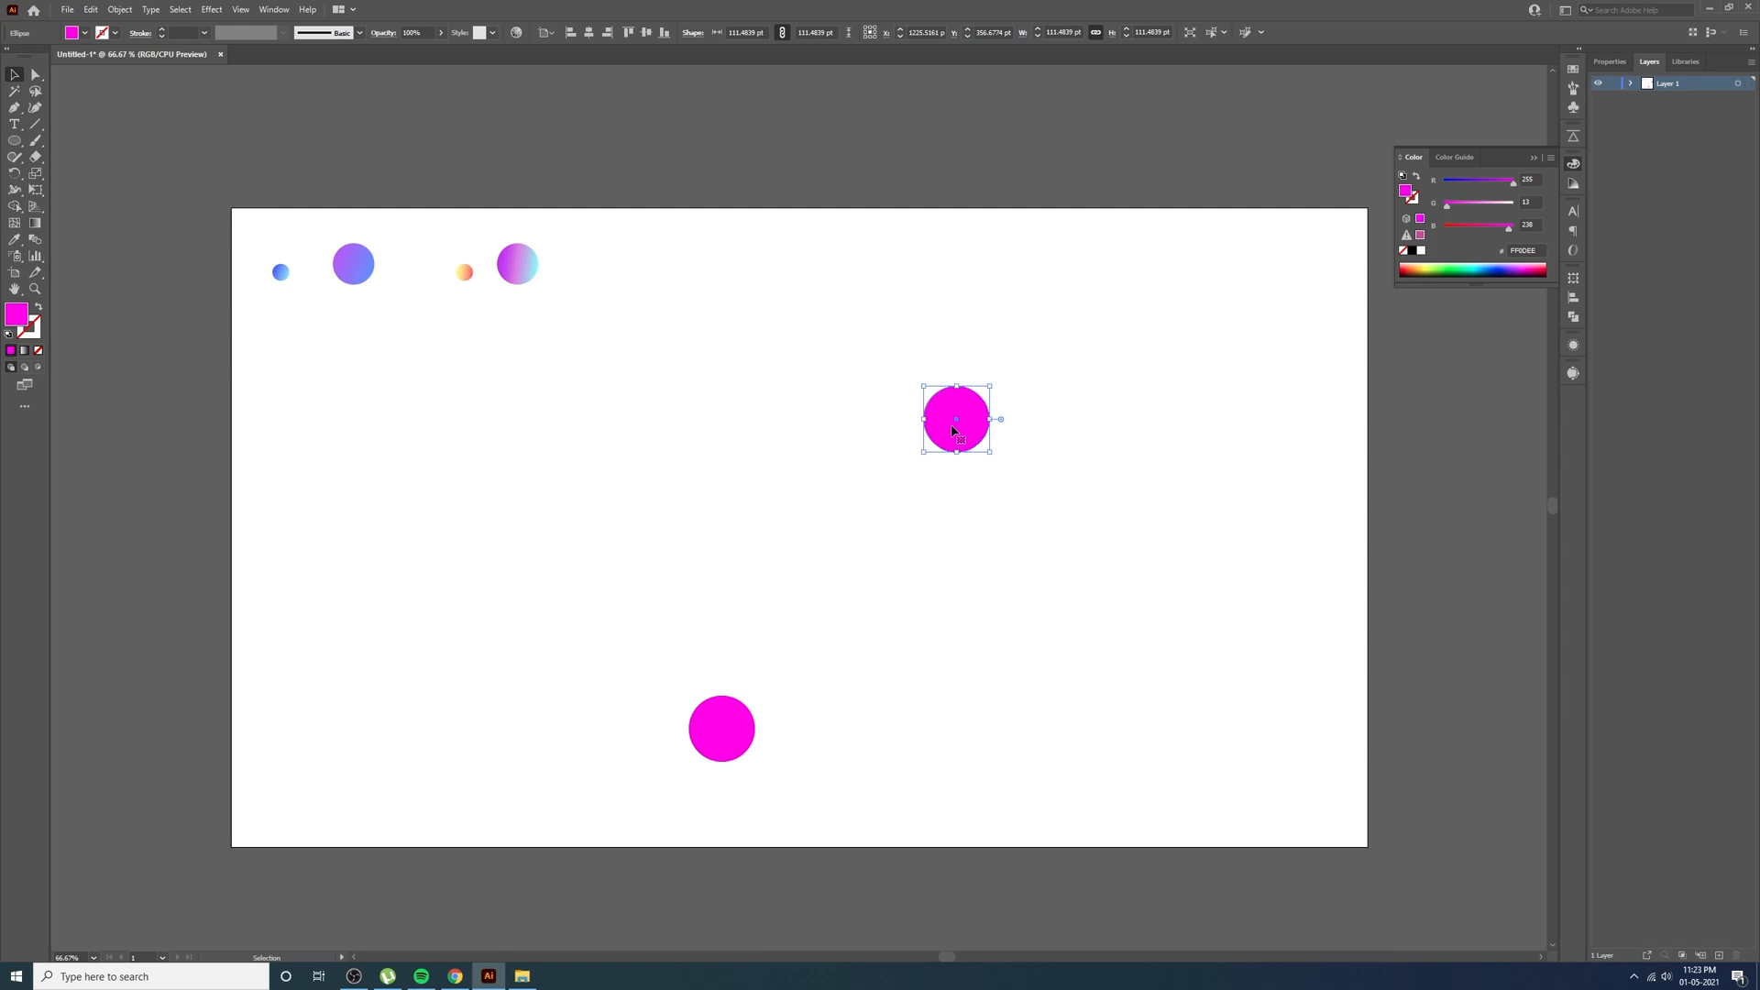
pyautogui.press('Delete')
# Make a copy of the magenta circle about twice as large up and to its right, and shrink the original to about 56 pt
pyautogui.click(727, 754)
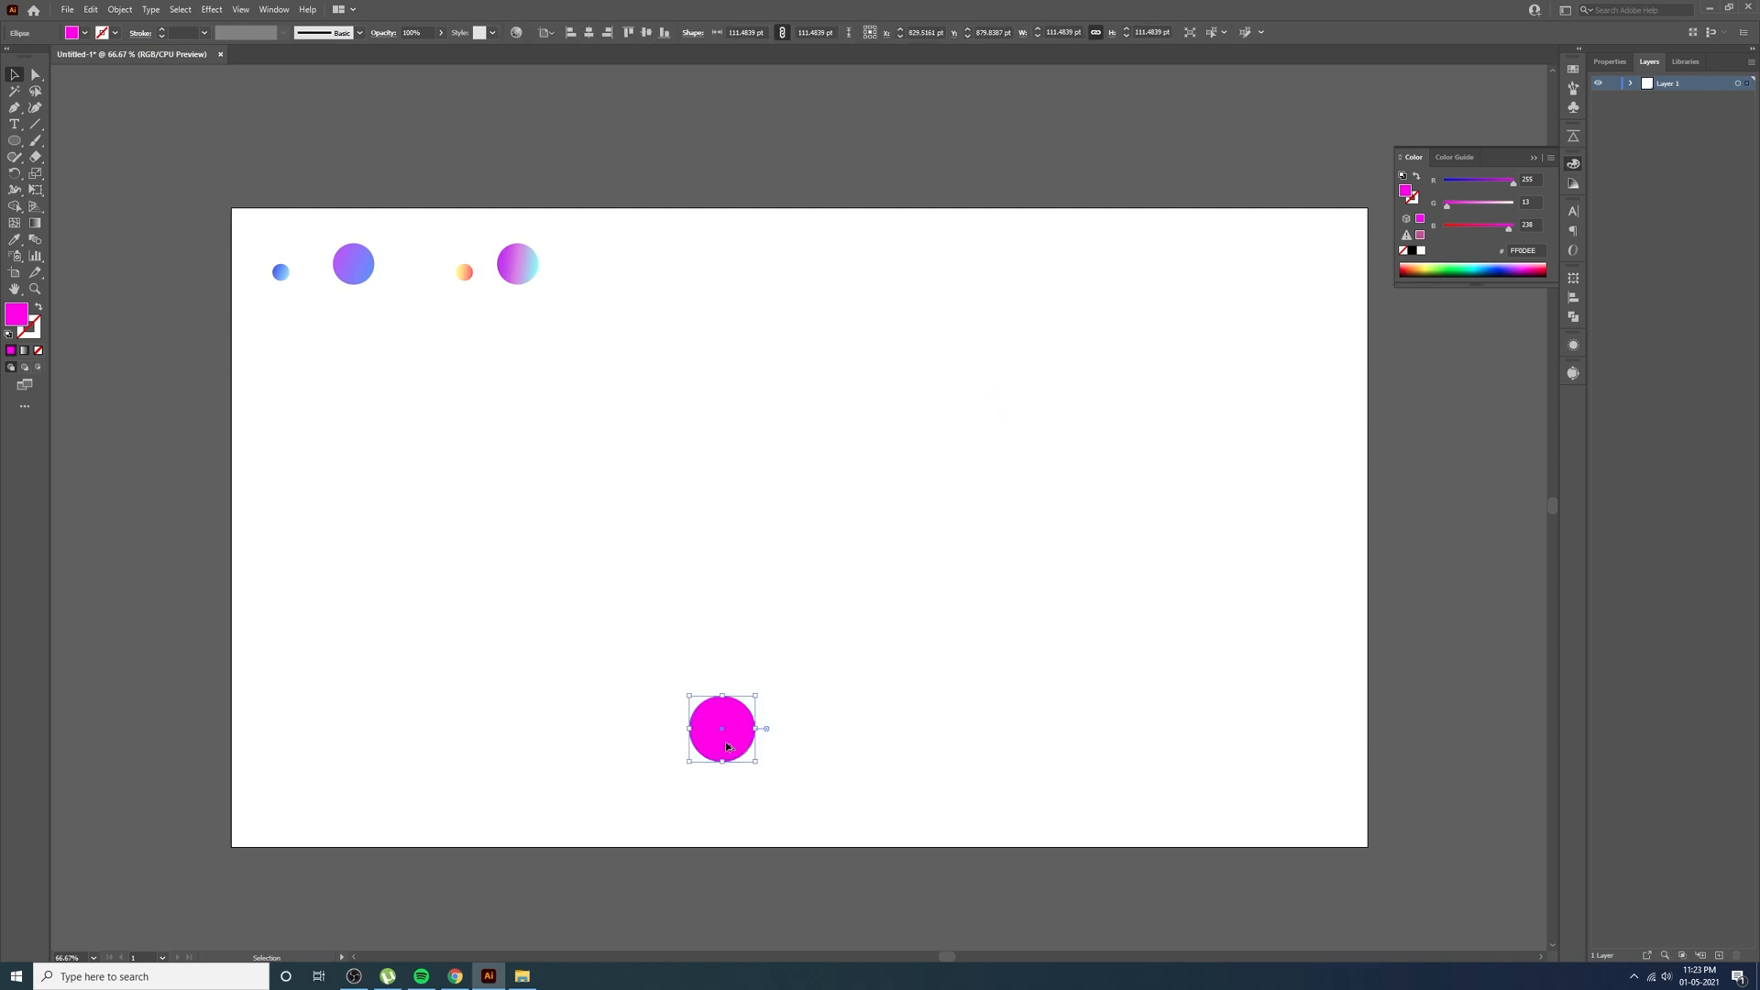
pyautogui.moveTo(727, 744); pyautogui.dragTo(995, 511)
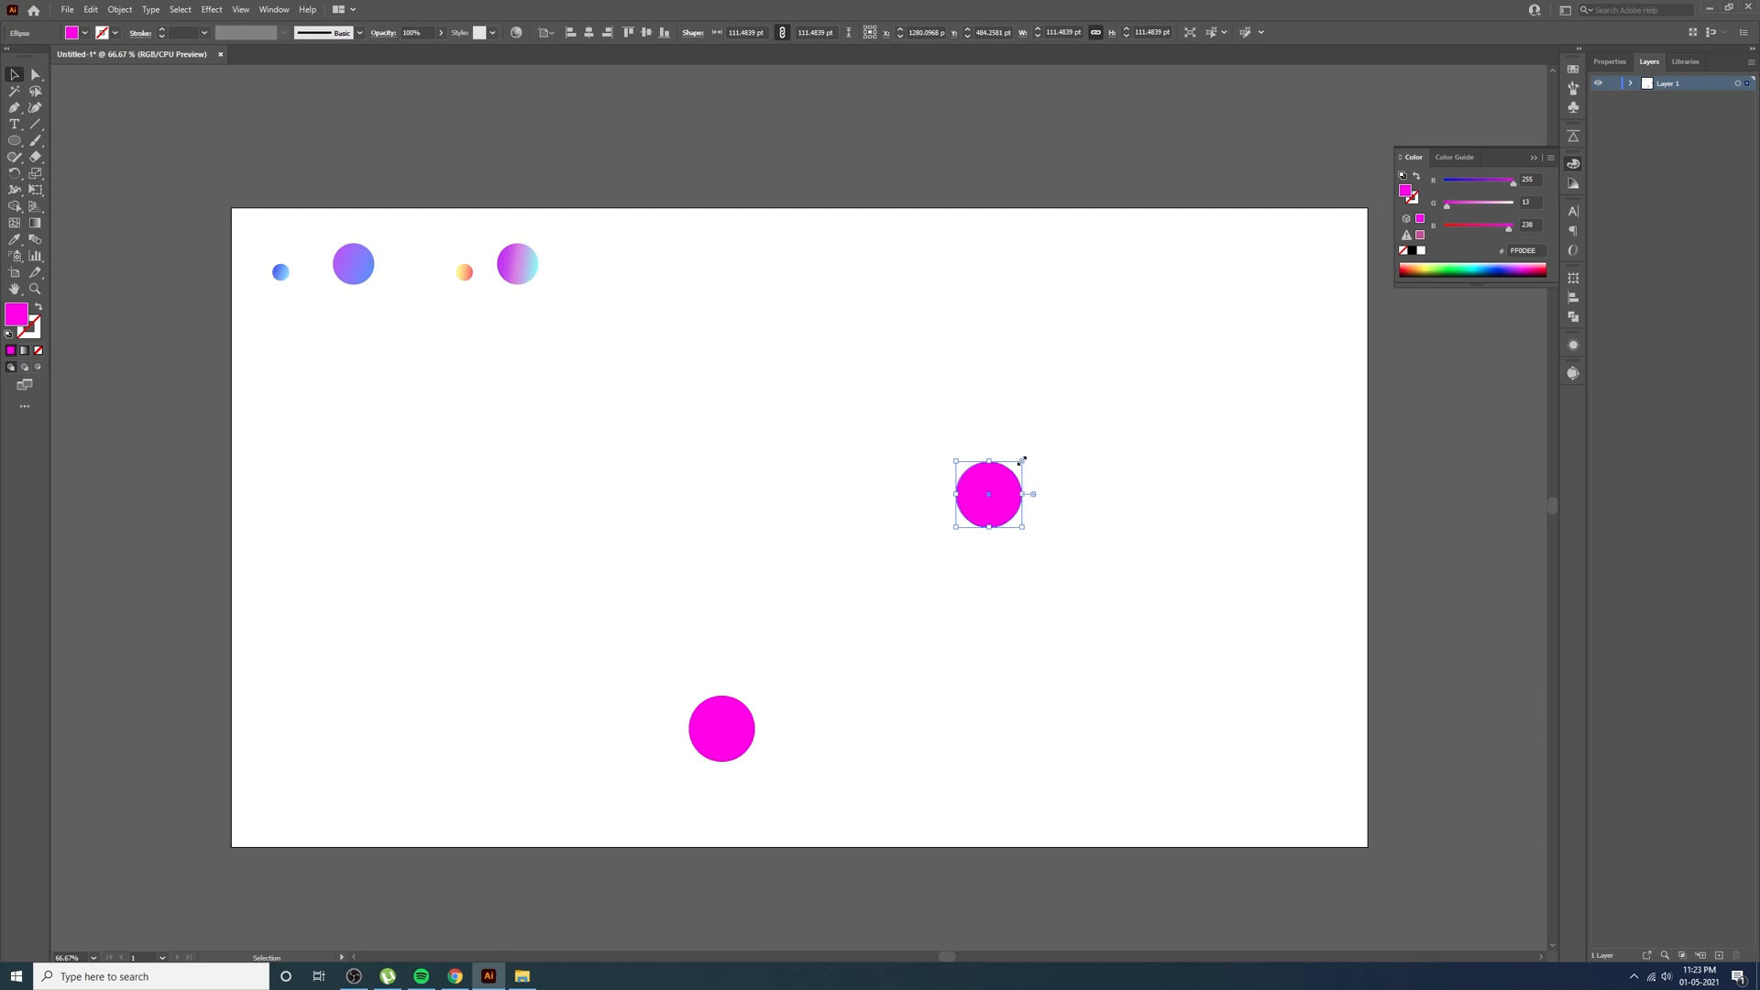
pyautogui.moveTo(1022, 459)
pyautogui.mouseDown()
pyautogui.moveTo(1096, 345)
pyautogui.moveTo(1097, 459)
pyautogui.moveTo(1019, 295)
pyautogui.moveTo(1027, 368)
pyautogui.moveTo(1151, 382)
pyautogui.moveTo(1034, 371)
pyautogui.moveTo(1086, 353)
pyautogui.moveTo(1148, 275)
pyautogui.moveTo(1073, 381)
pyautogui.moveTo(1166, 327)
pyautogui.moveTo(1170, 311)
pyautogui.moveTo(1007, 434)
pyautogui.mouseUp()
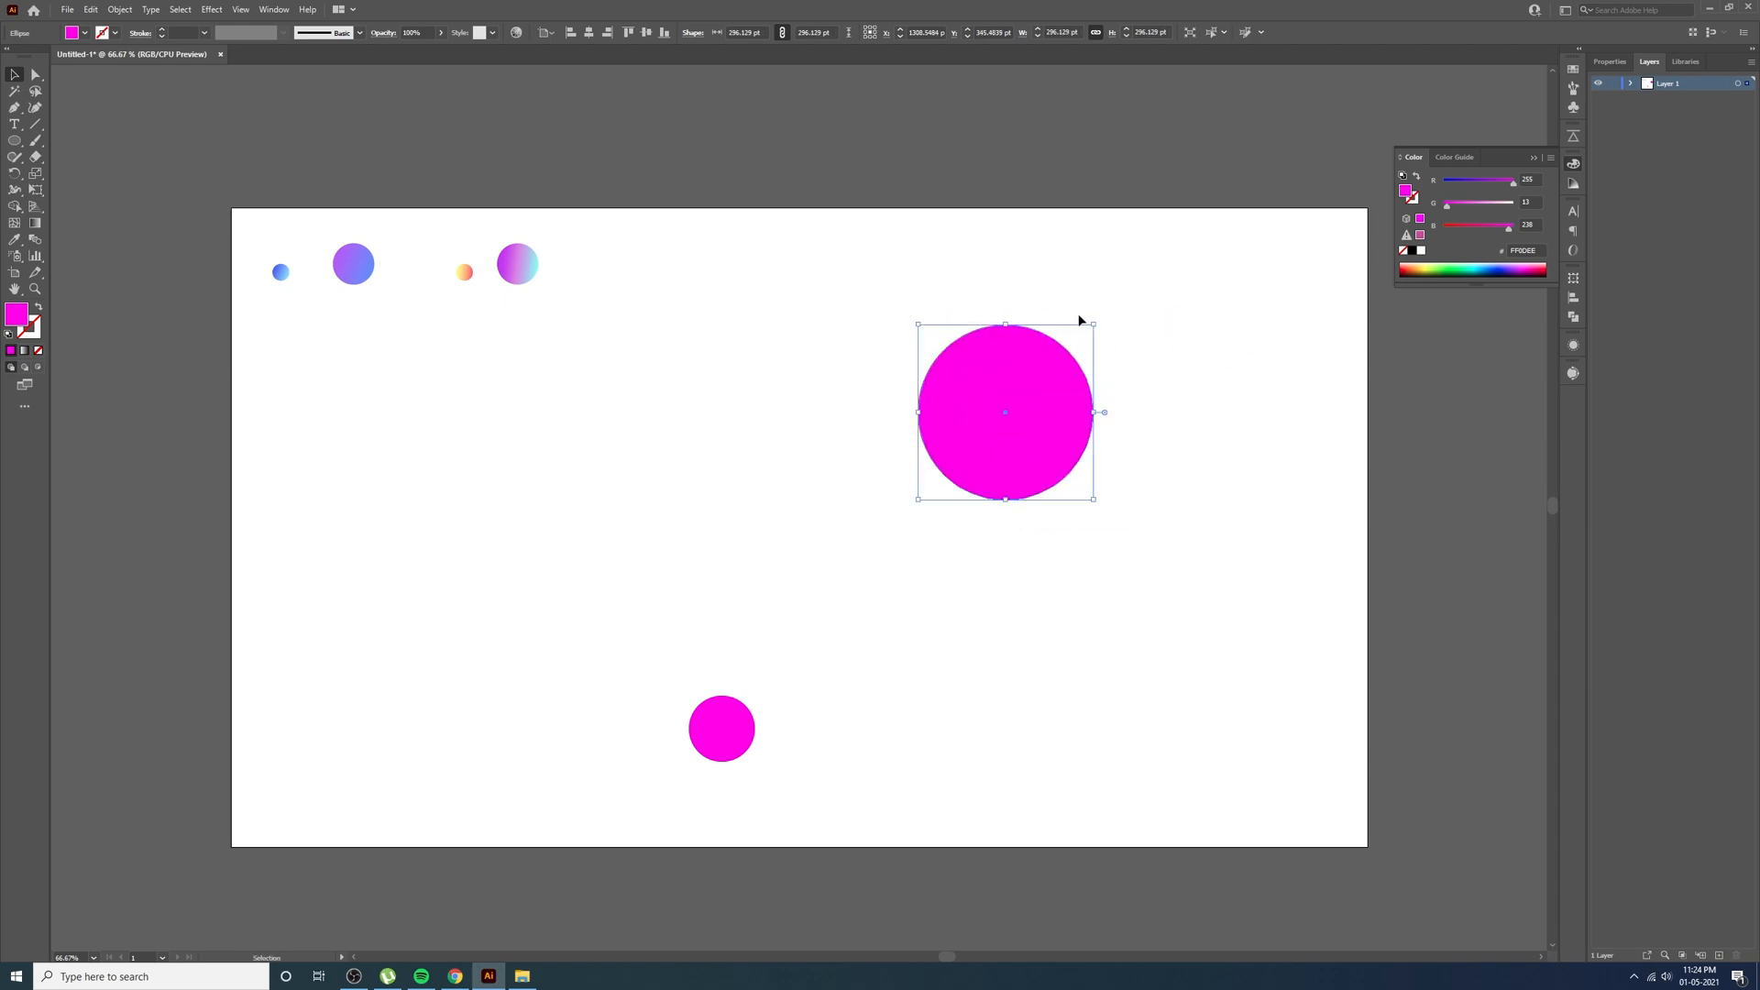
pyautogui.moveTo(1093, 324); pyautogui.dragTo(1053, 365)
pyautogui.click(744, 744)
pyautogui.moveTo(753, 759); pyautogui.dragTo(736, 706)
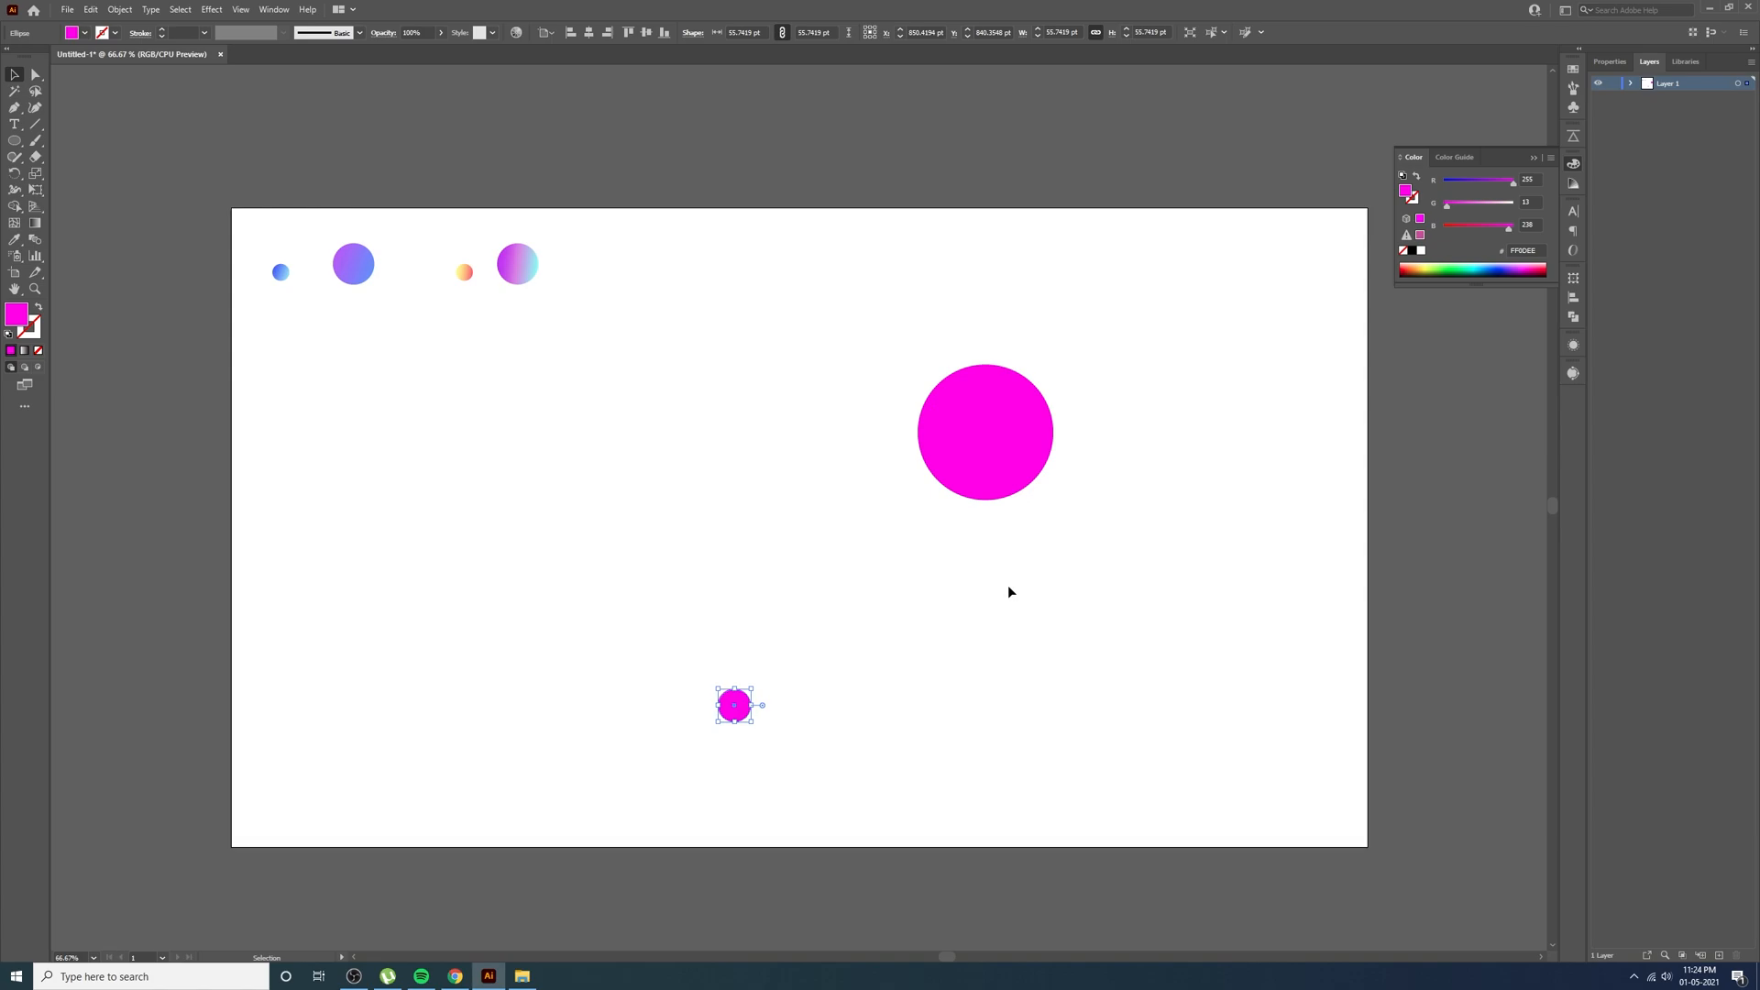
# Switch to Chrome, search for "ui gradients" in a new tab and open the uiGradients website
pyautogui.click(455, 976)
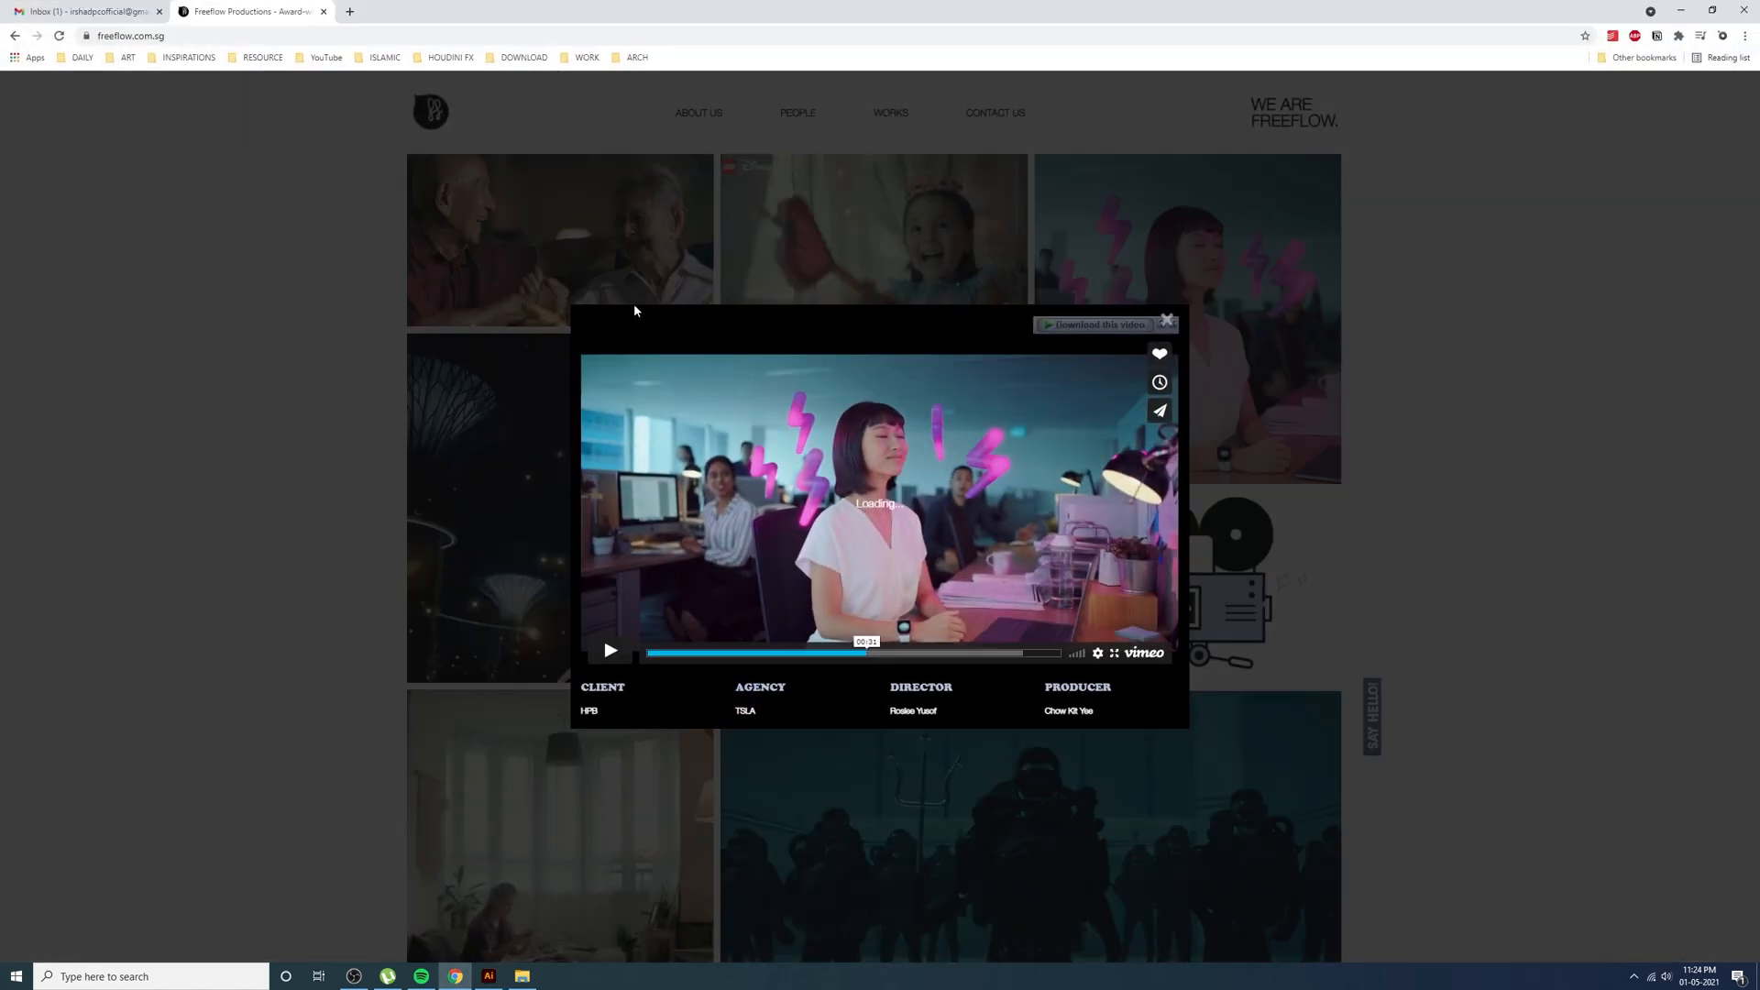
pyautogui.click(348, 10)
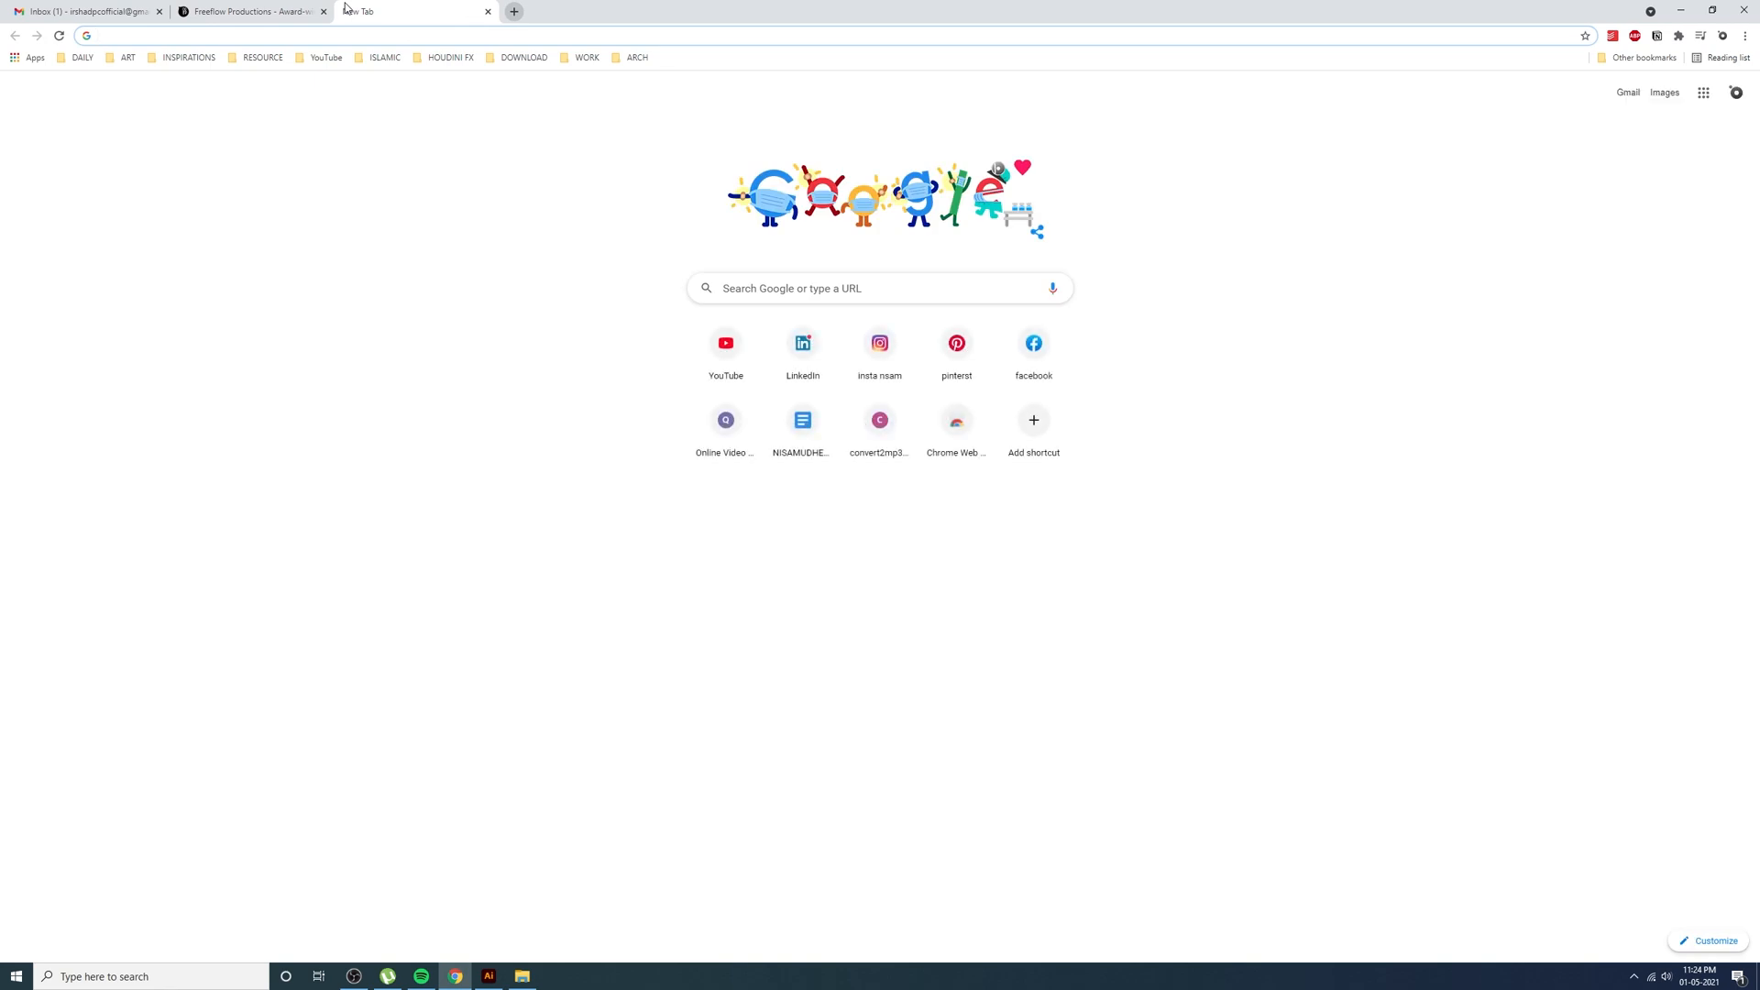
pyautogui.write('ui gradients')
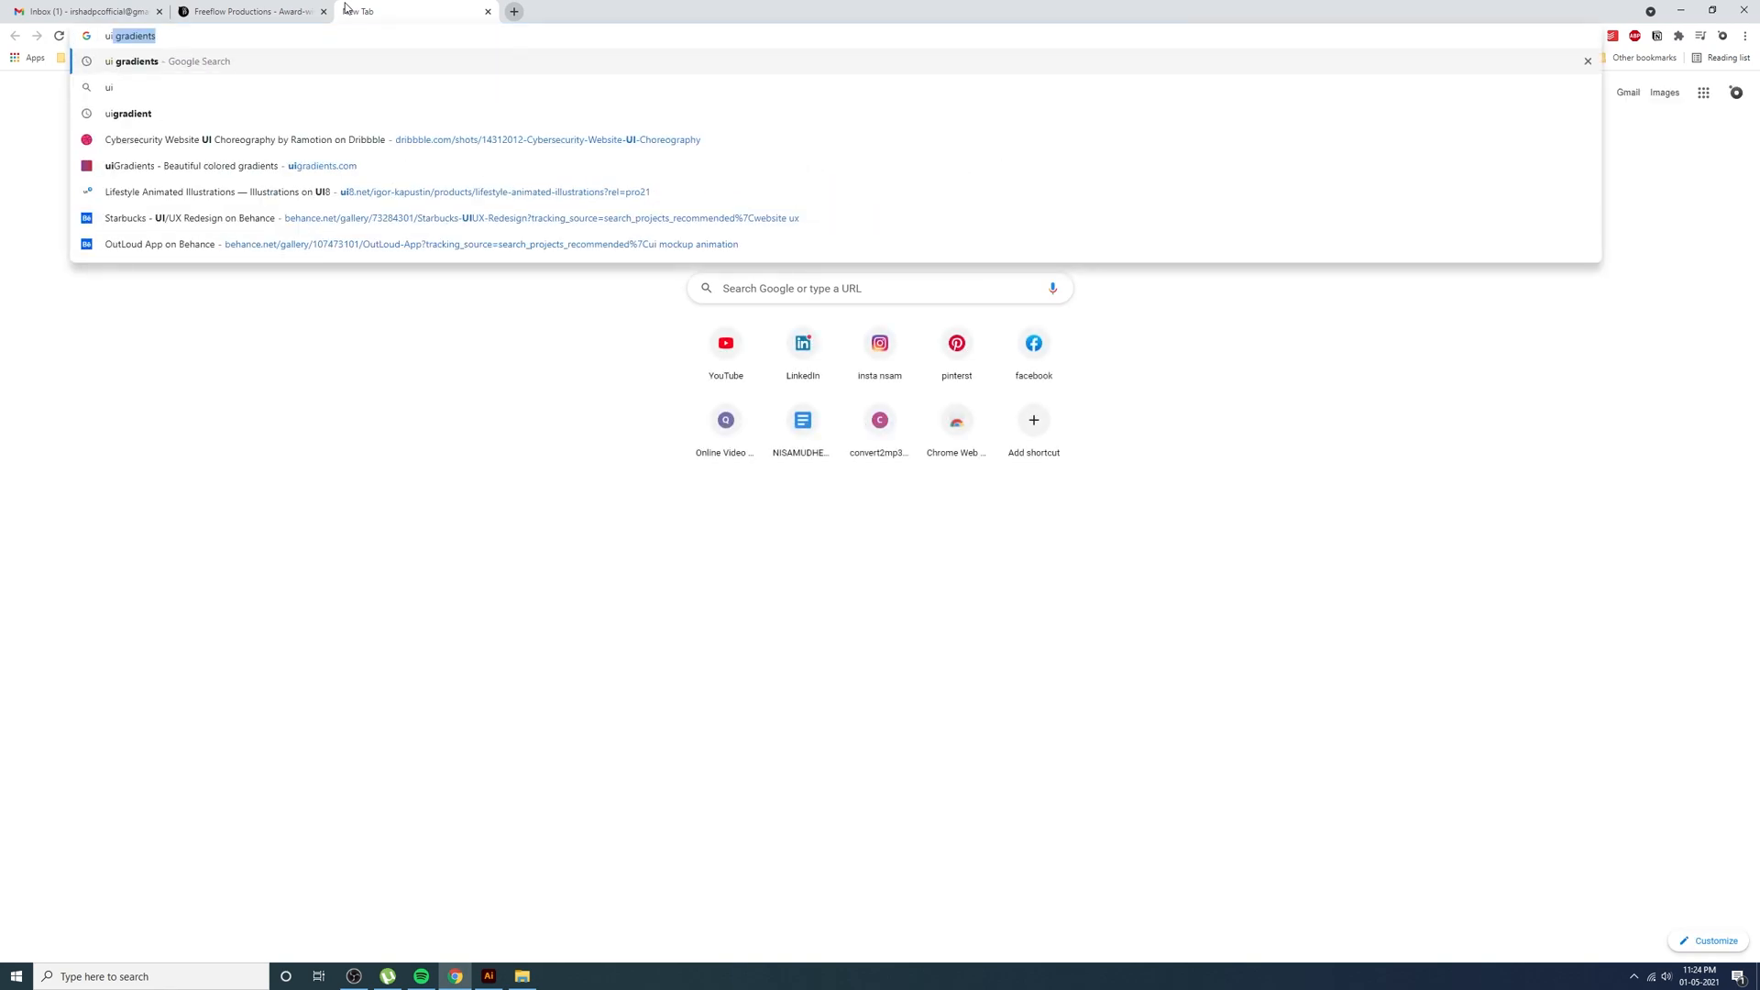
pyautogui.press('Return')
pyautogui.click(253, 217)
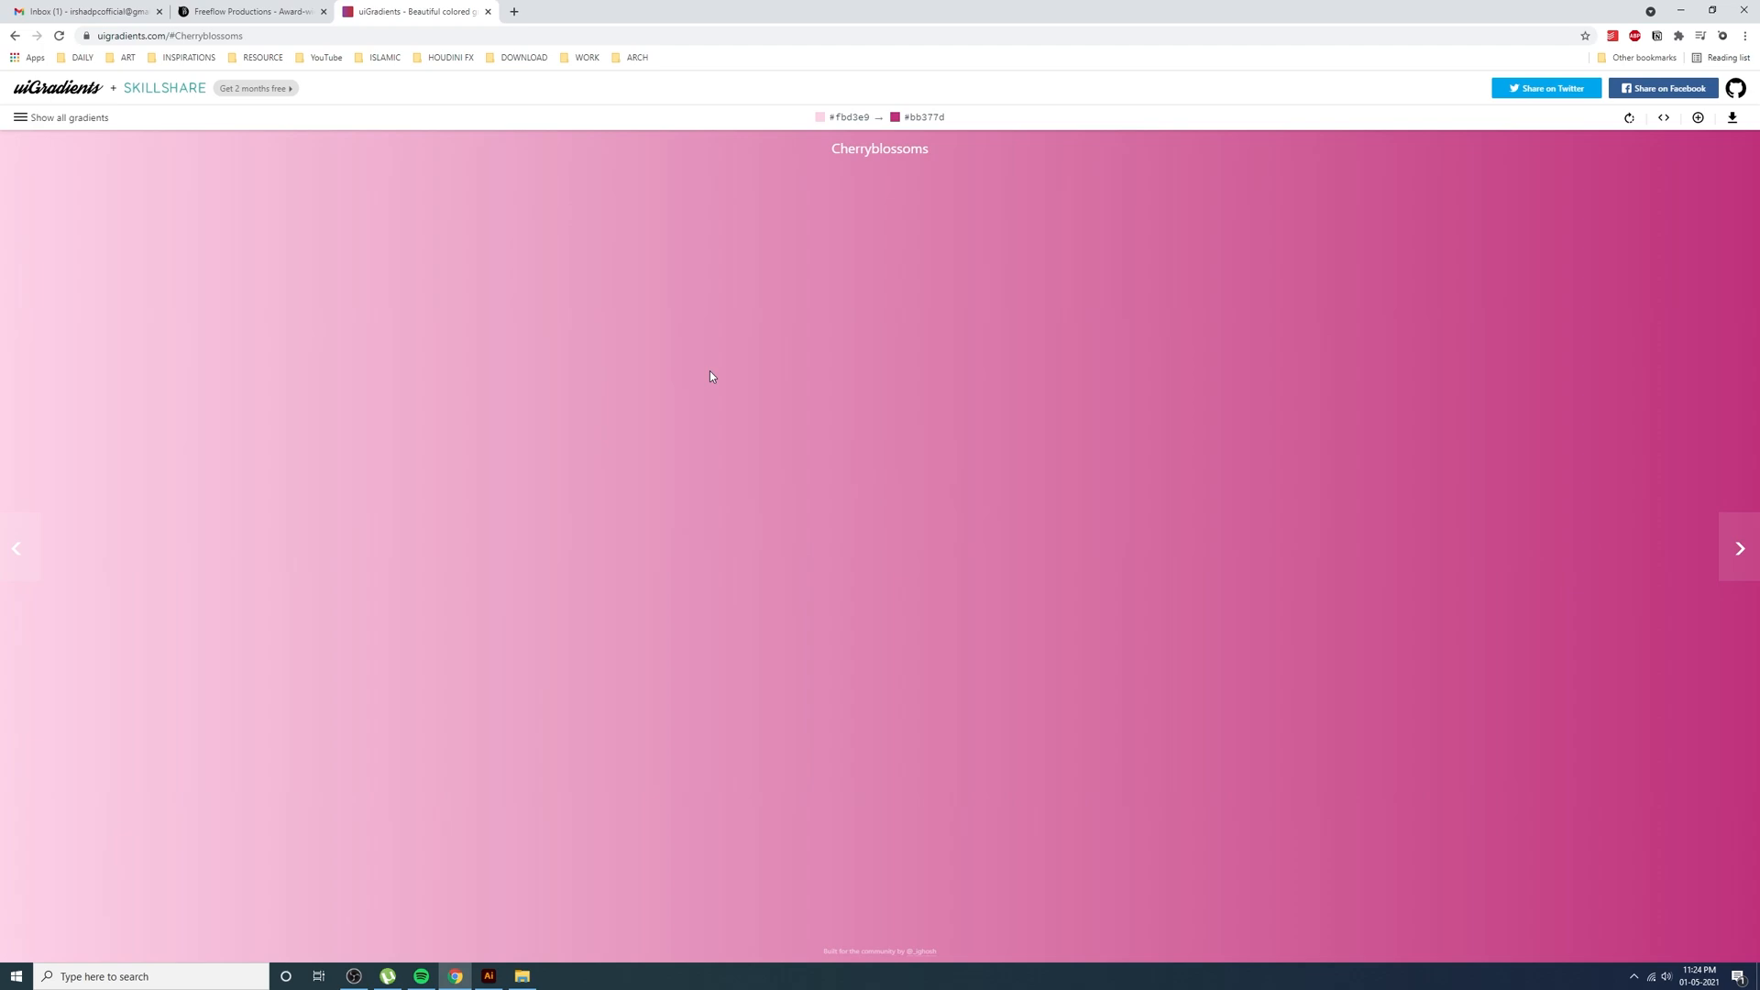
# Browse through the uiGradients colour presets and settle on the Kyoto gradient
pyautogui.click(1743, 548)
pyautogui.click(1742, 549)
pyautogui.click(1742, 548)
pyautogui.click(1742, 548)
pyautogui.click(1742, 548)
pyautogui.click(1742, 549)
pyautogui.click(1743, 548)
pyautogui.click(1743, 548)
pyautogui.click(1743, 548)
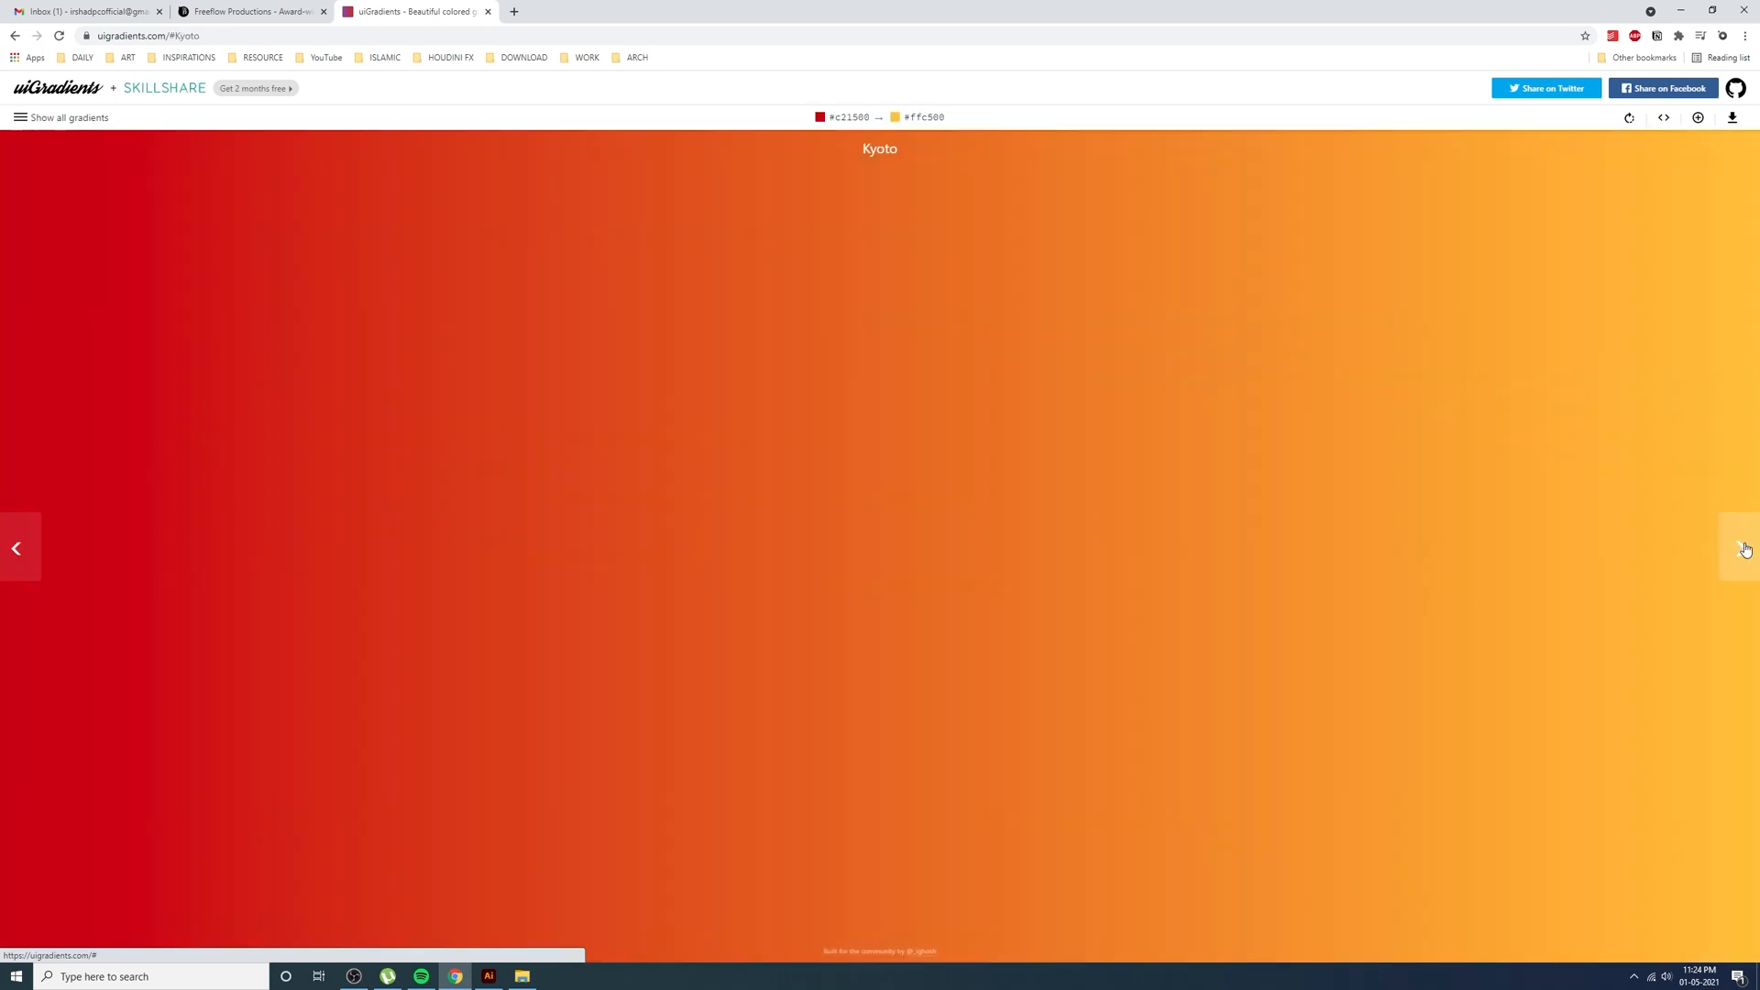
pyautogui.click(1742, 549)
pyautogui.click(18, 550)
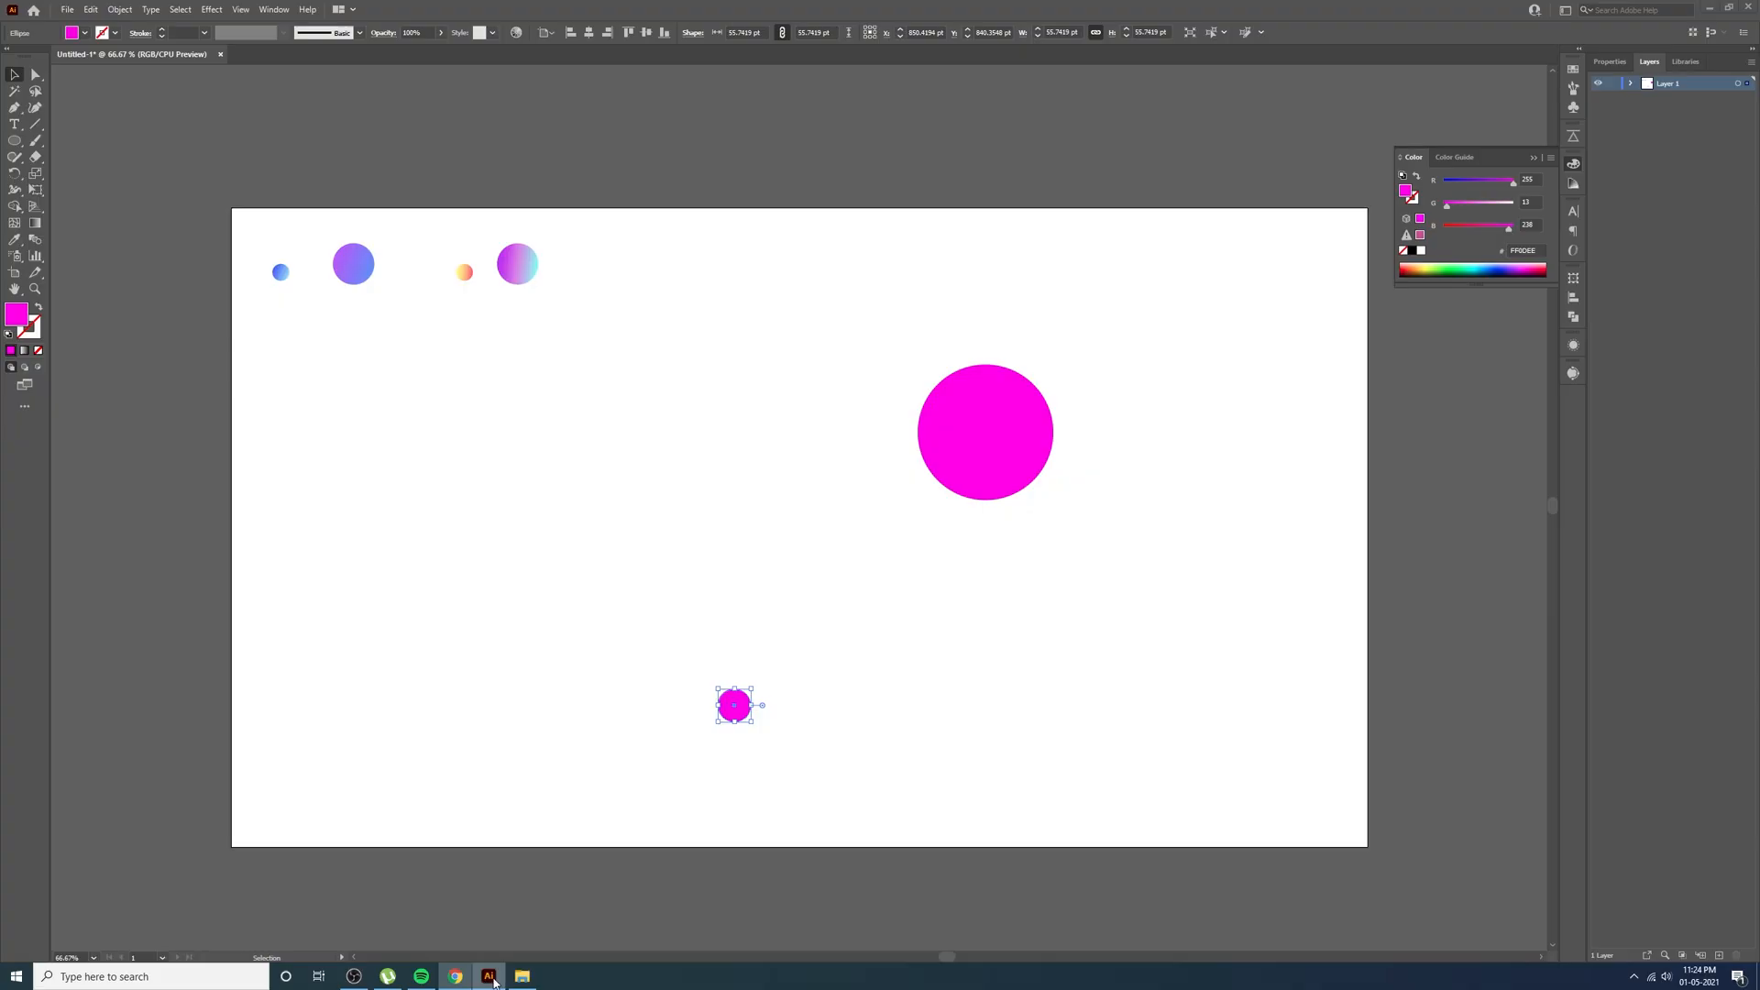
# Switch back to Illustrator, shift the small magenta circle slightly and fill it with the default white-to-black linear gradient
pyautogui.click(489, 976)
pyautogui.moveTo(743, 713); pyautogui.dragTo(747, 713)
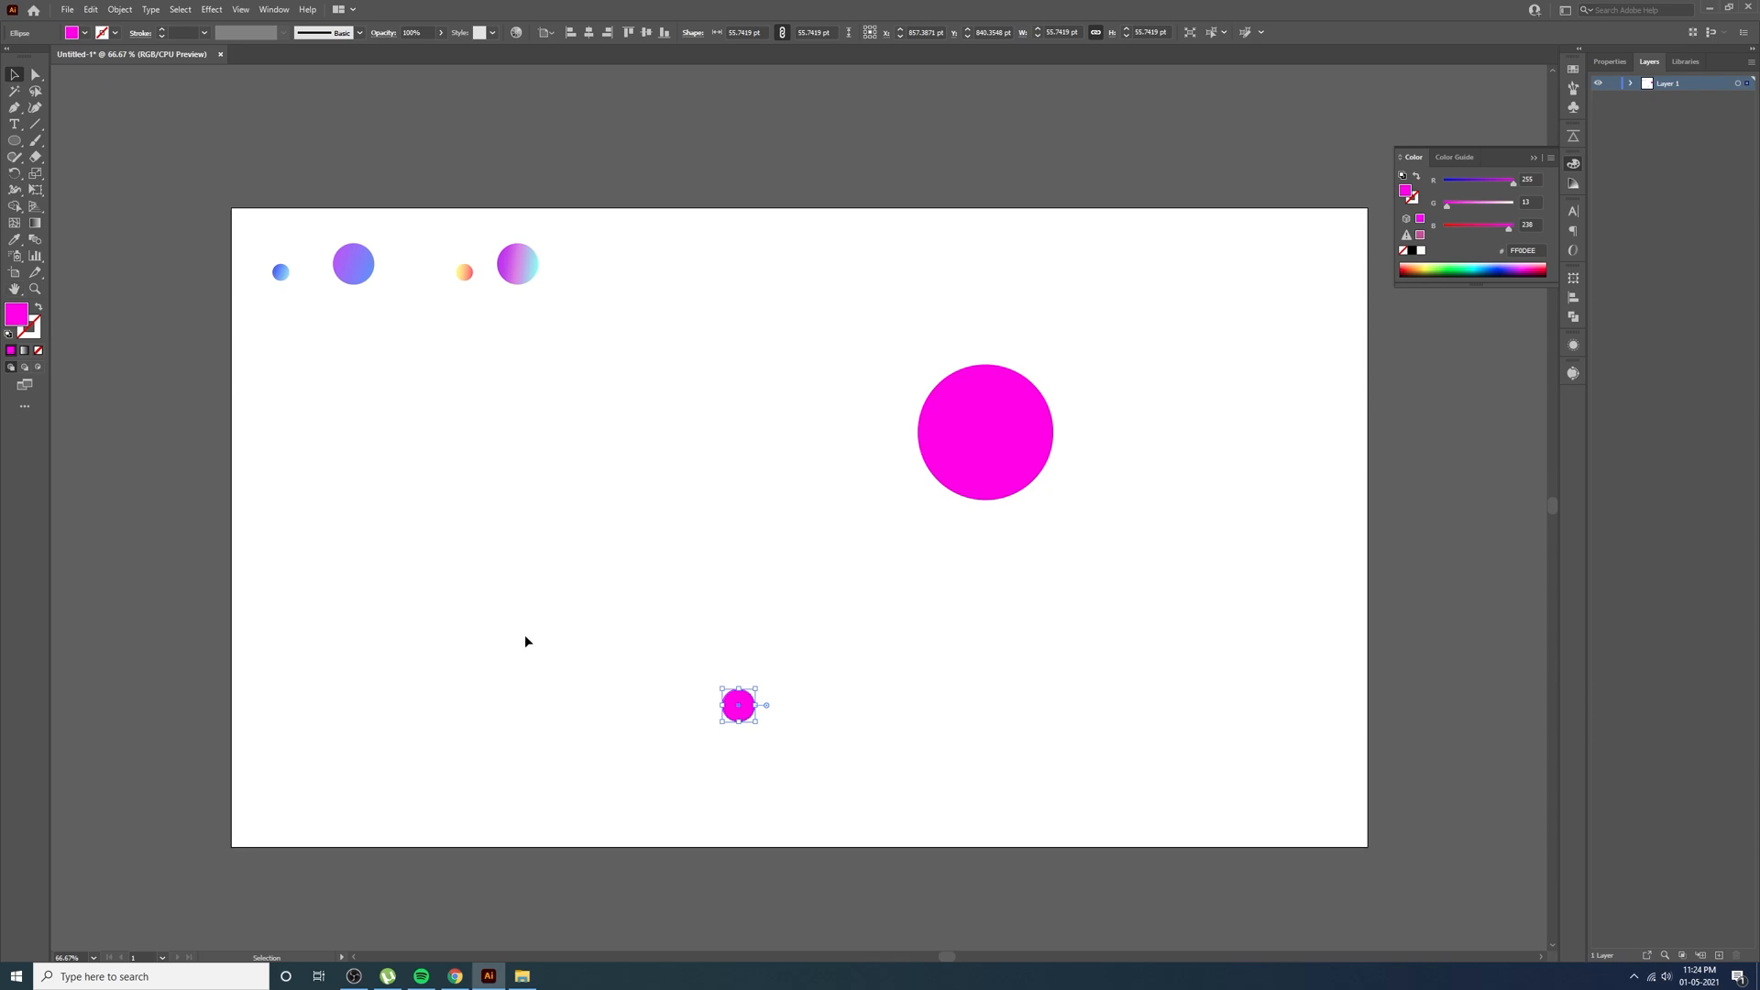
pyautogui.click(24, 351)
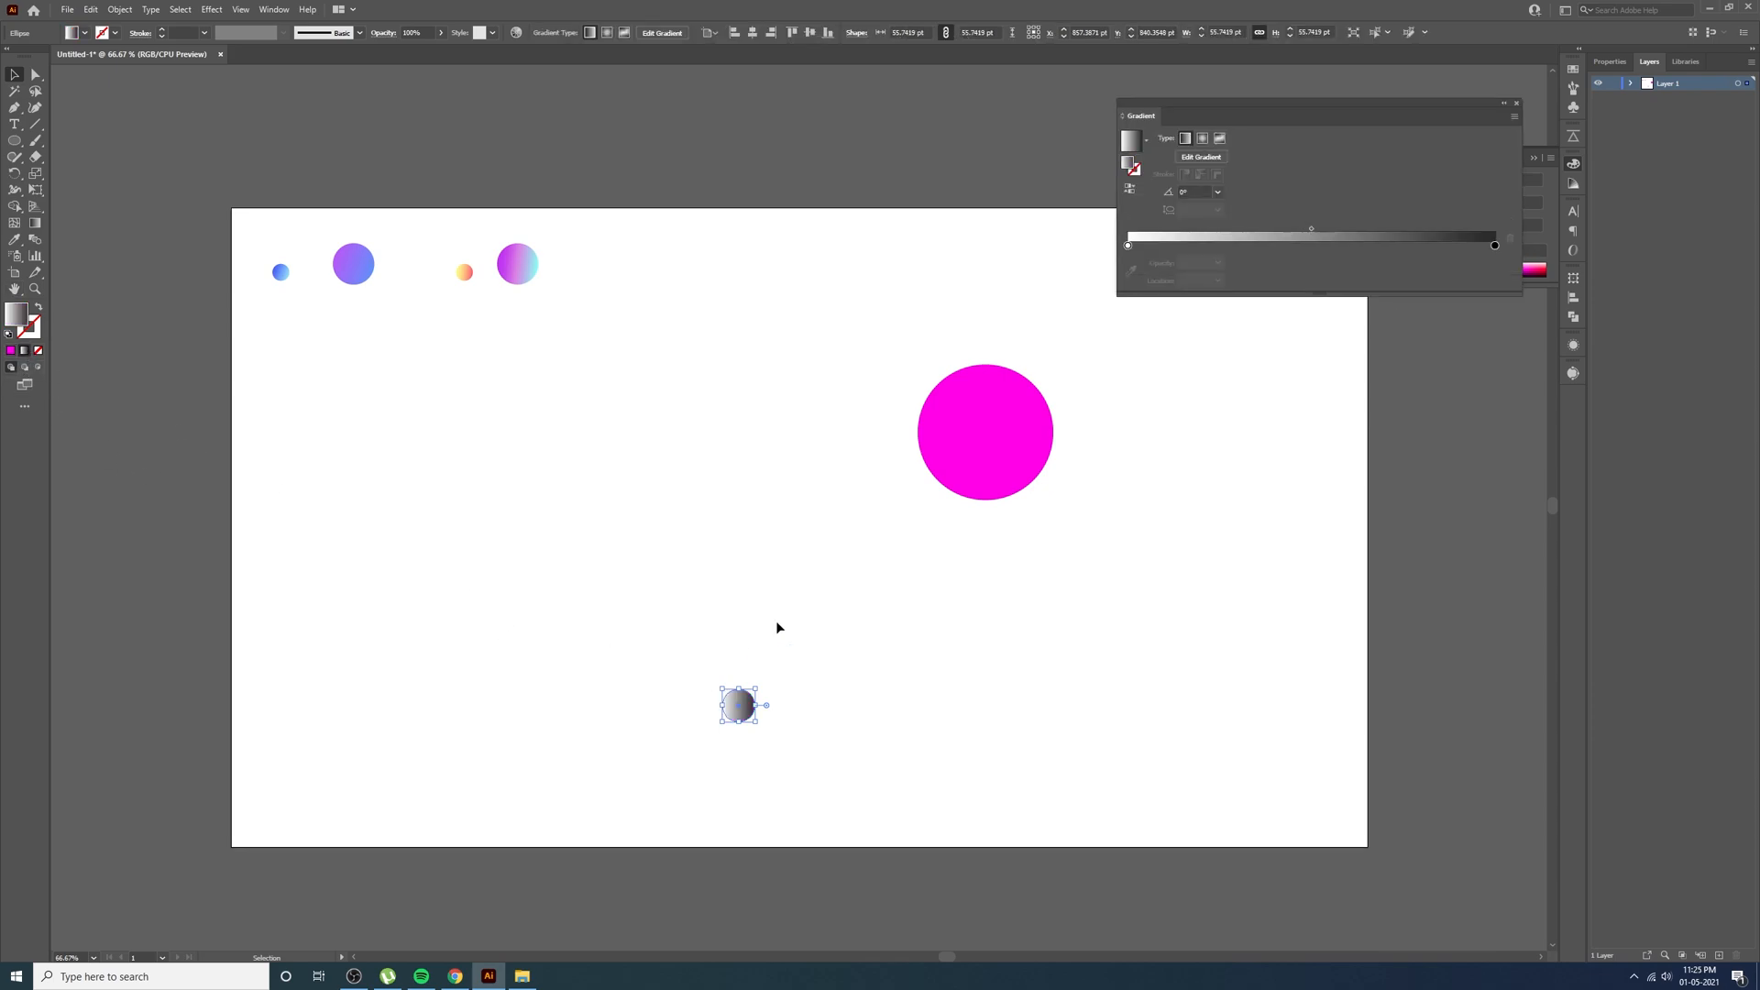
pyautogui.moveTo(1178, 112); pyautogui.dragTo(1171, 260)
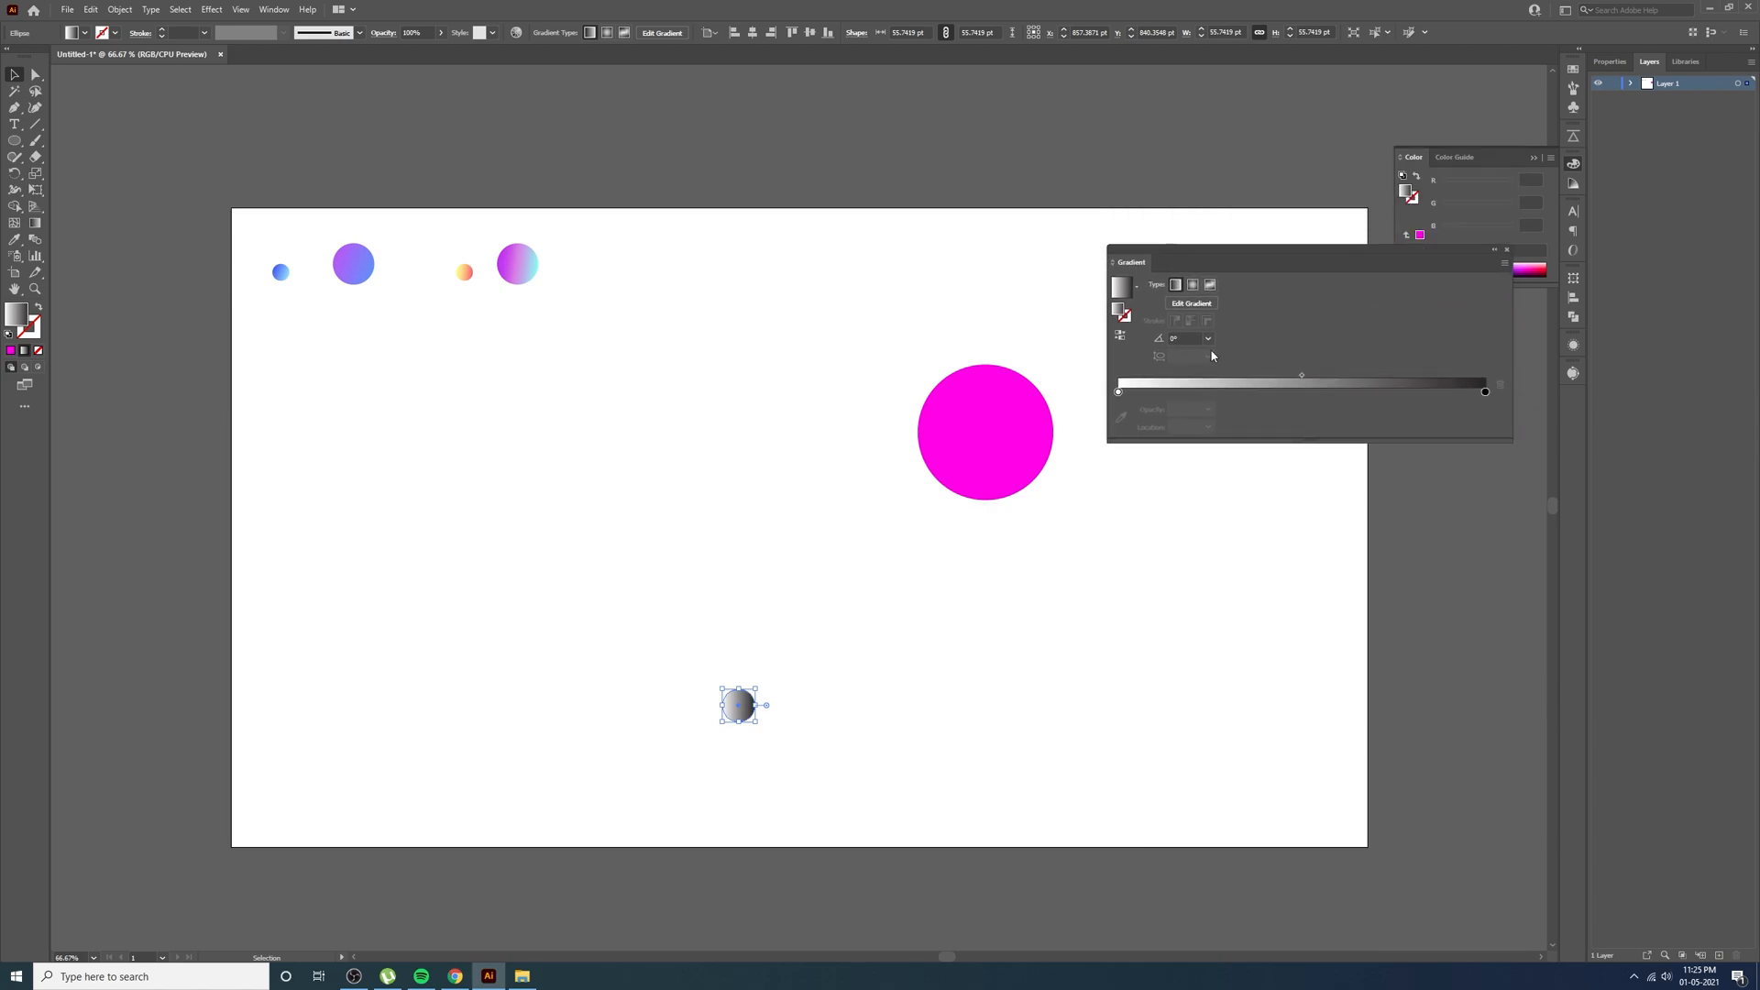
pyautogui.moveTo(1294, 252); pyautogui.dragTo(1272, 334)
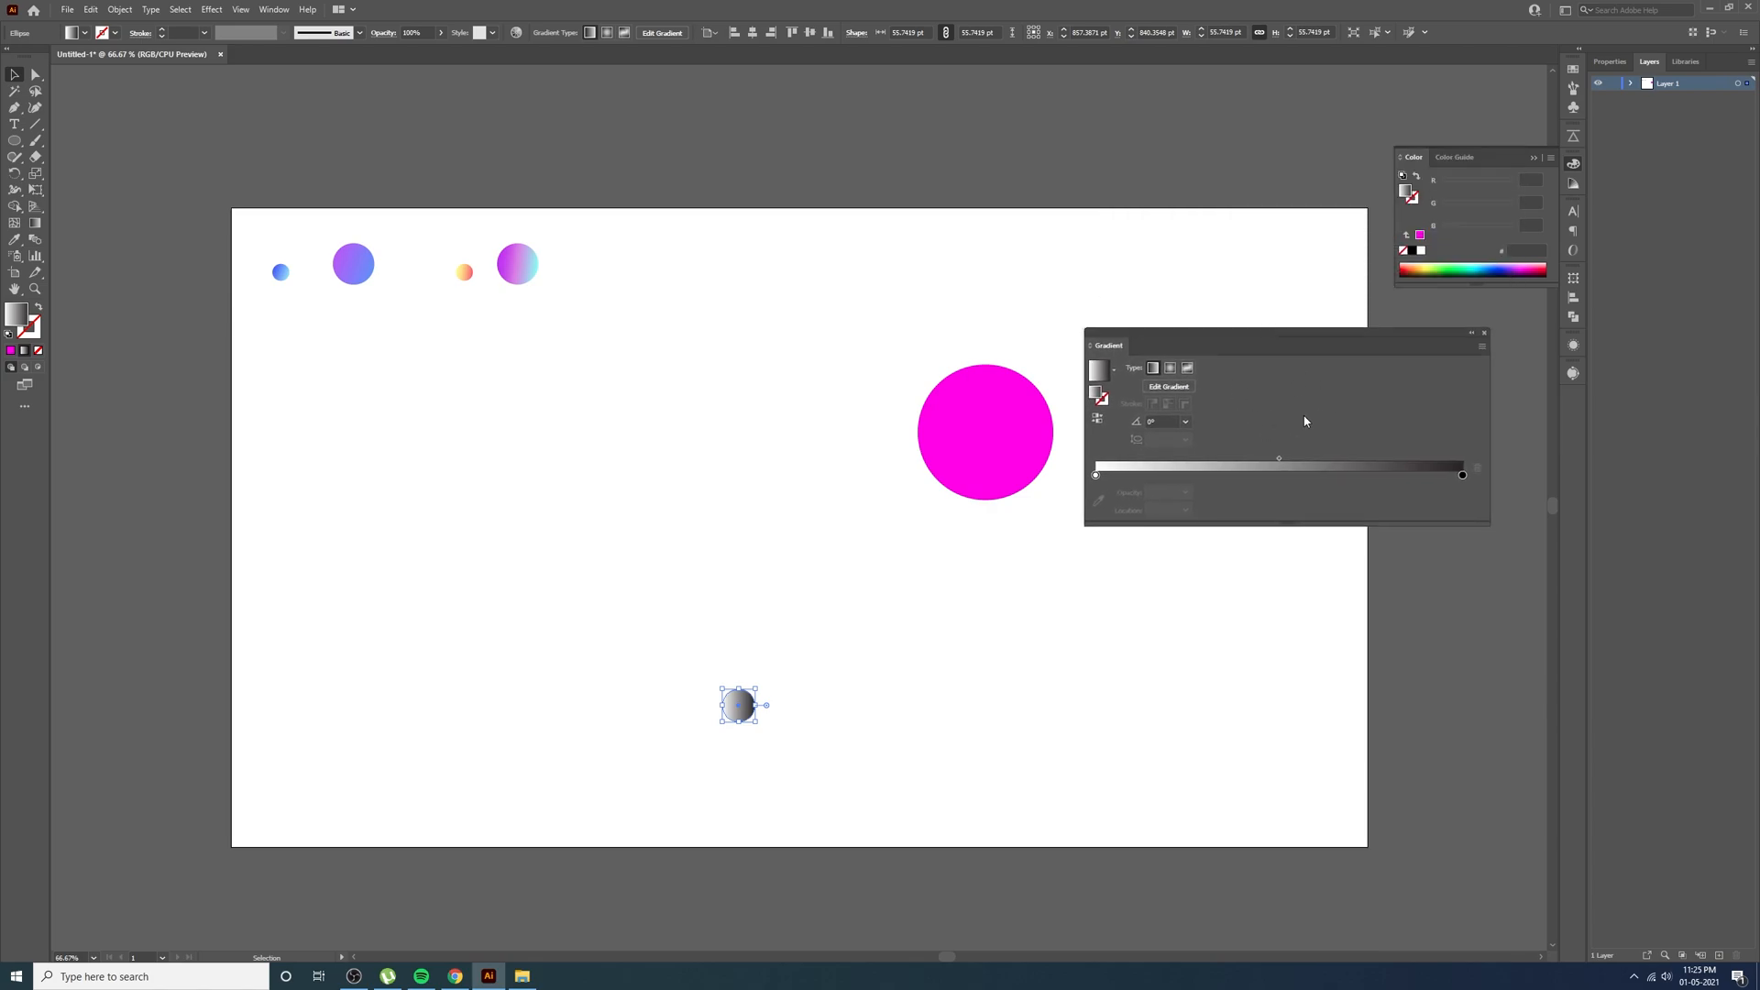
pyautogui.click(272, 9)
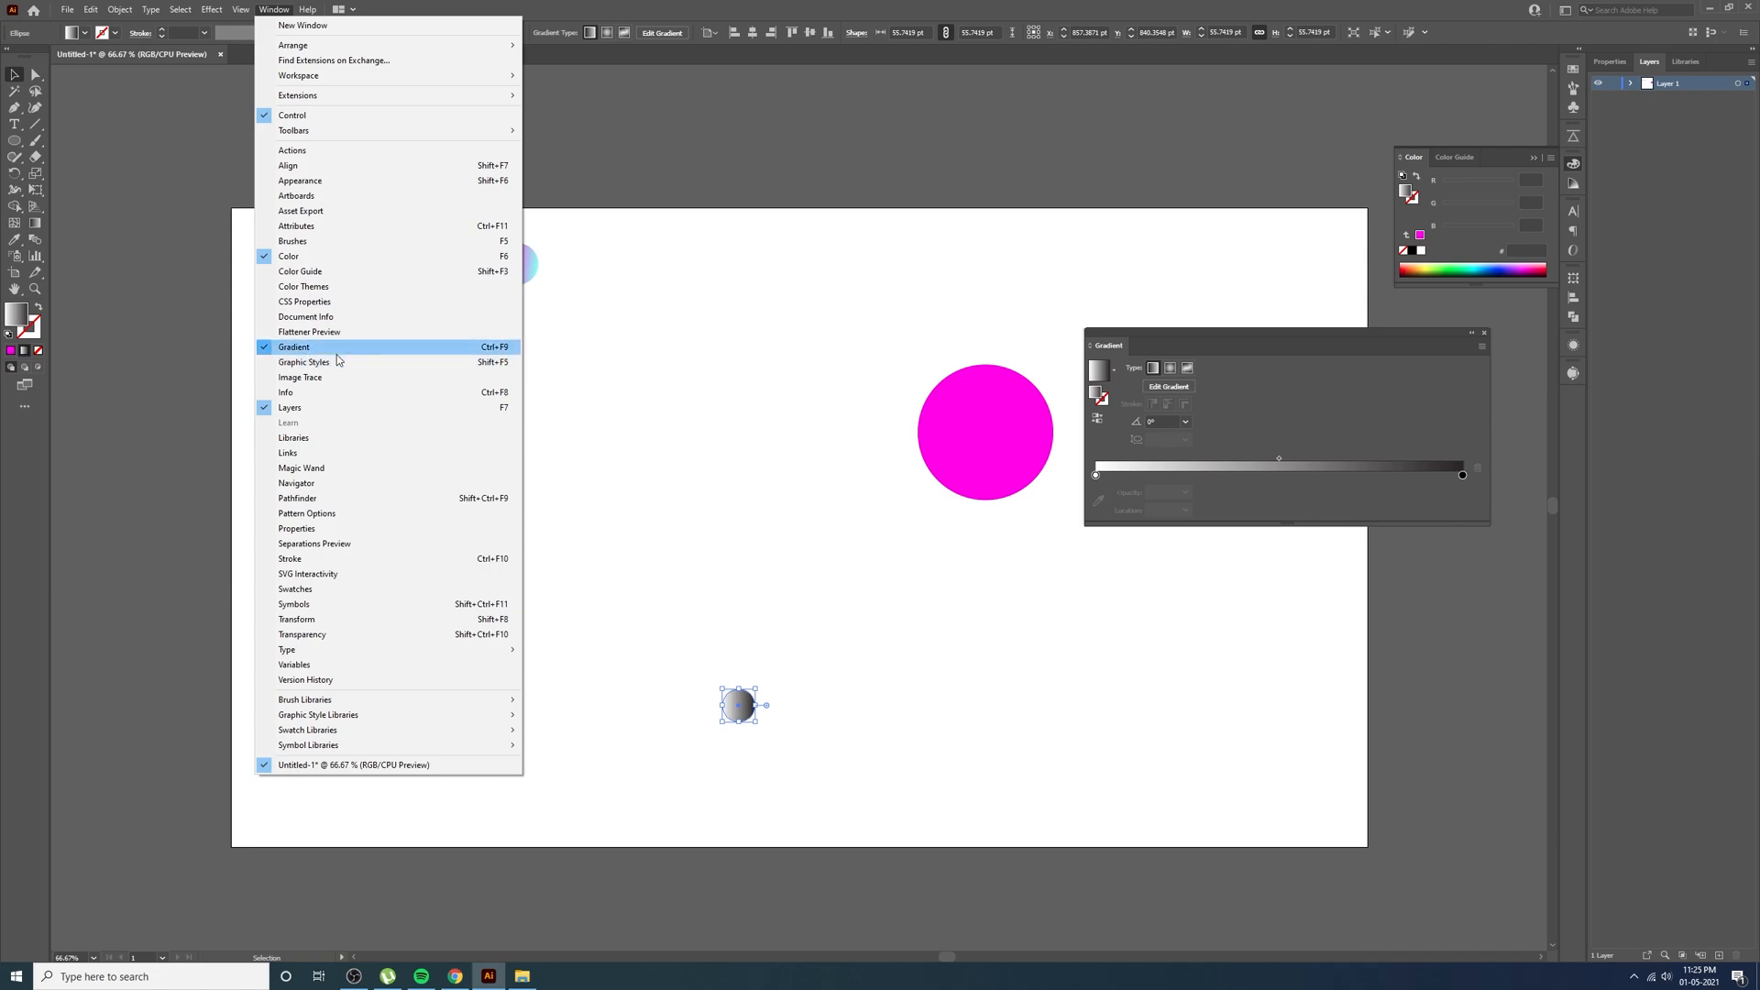
pyautogui.click(1261, 395)
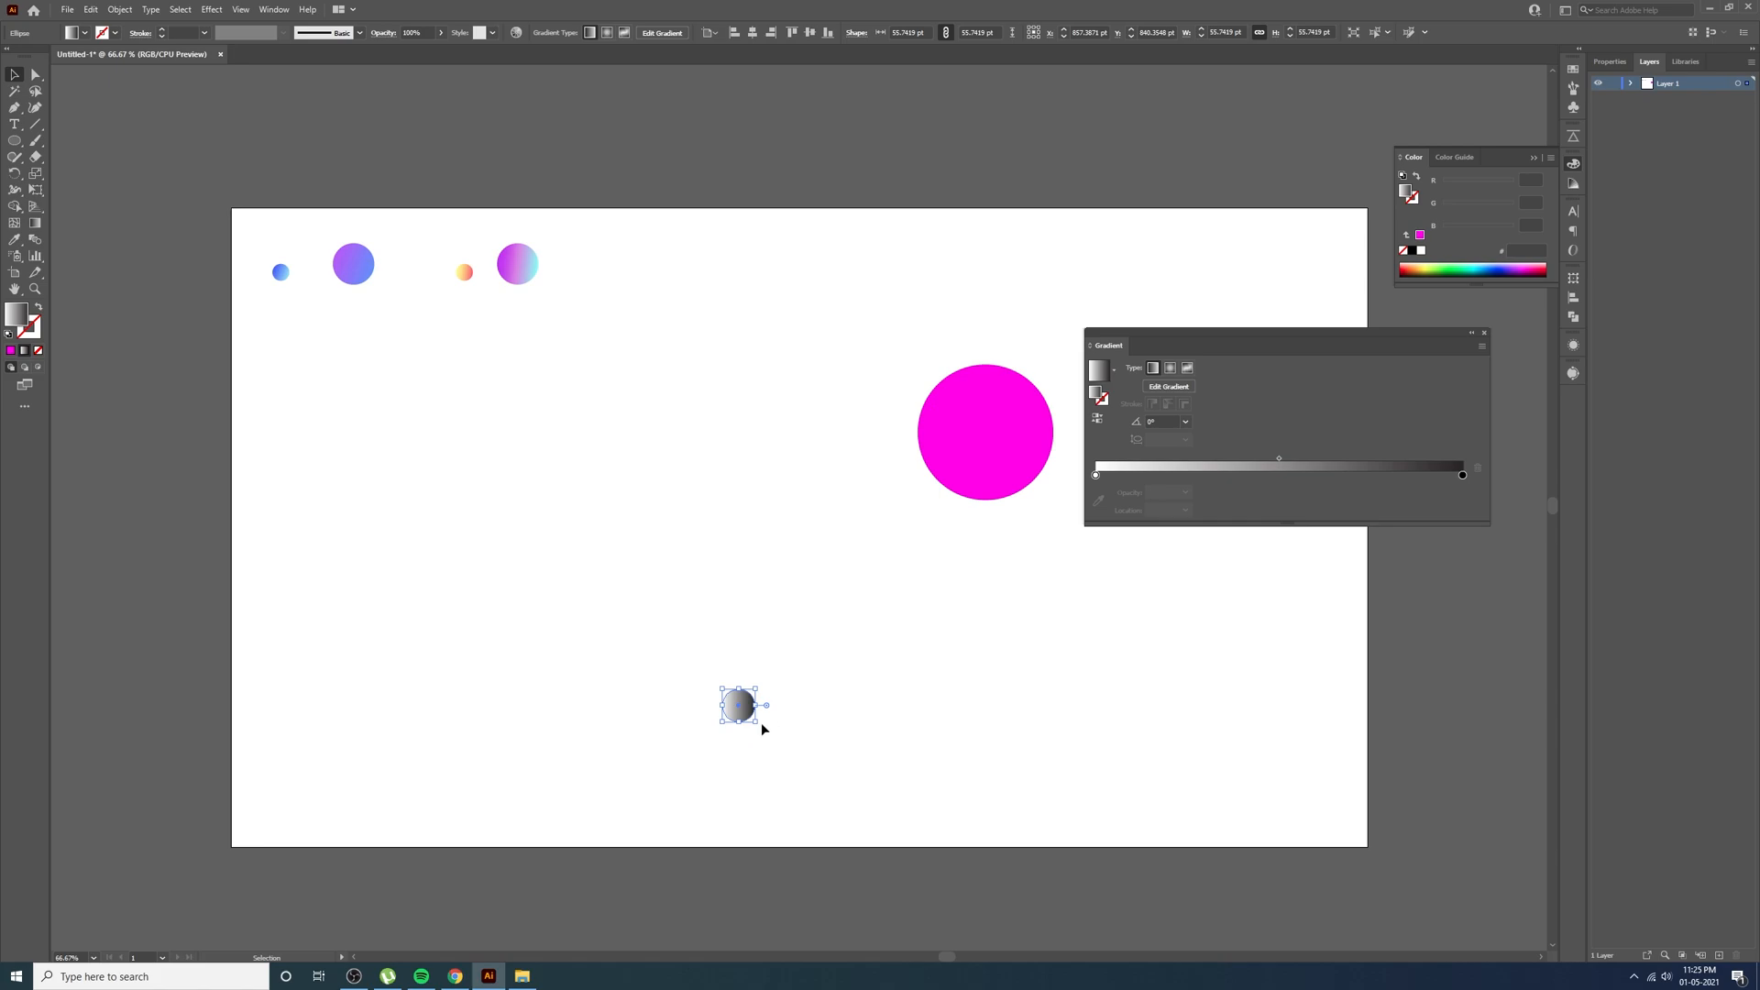
# Switch the small circle's starting gradient stop to RGB and set its colour to #c21500
pyautogui.scroll(3, 724, 729)
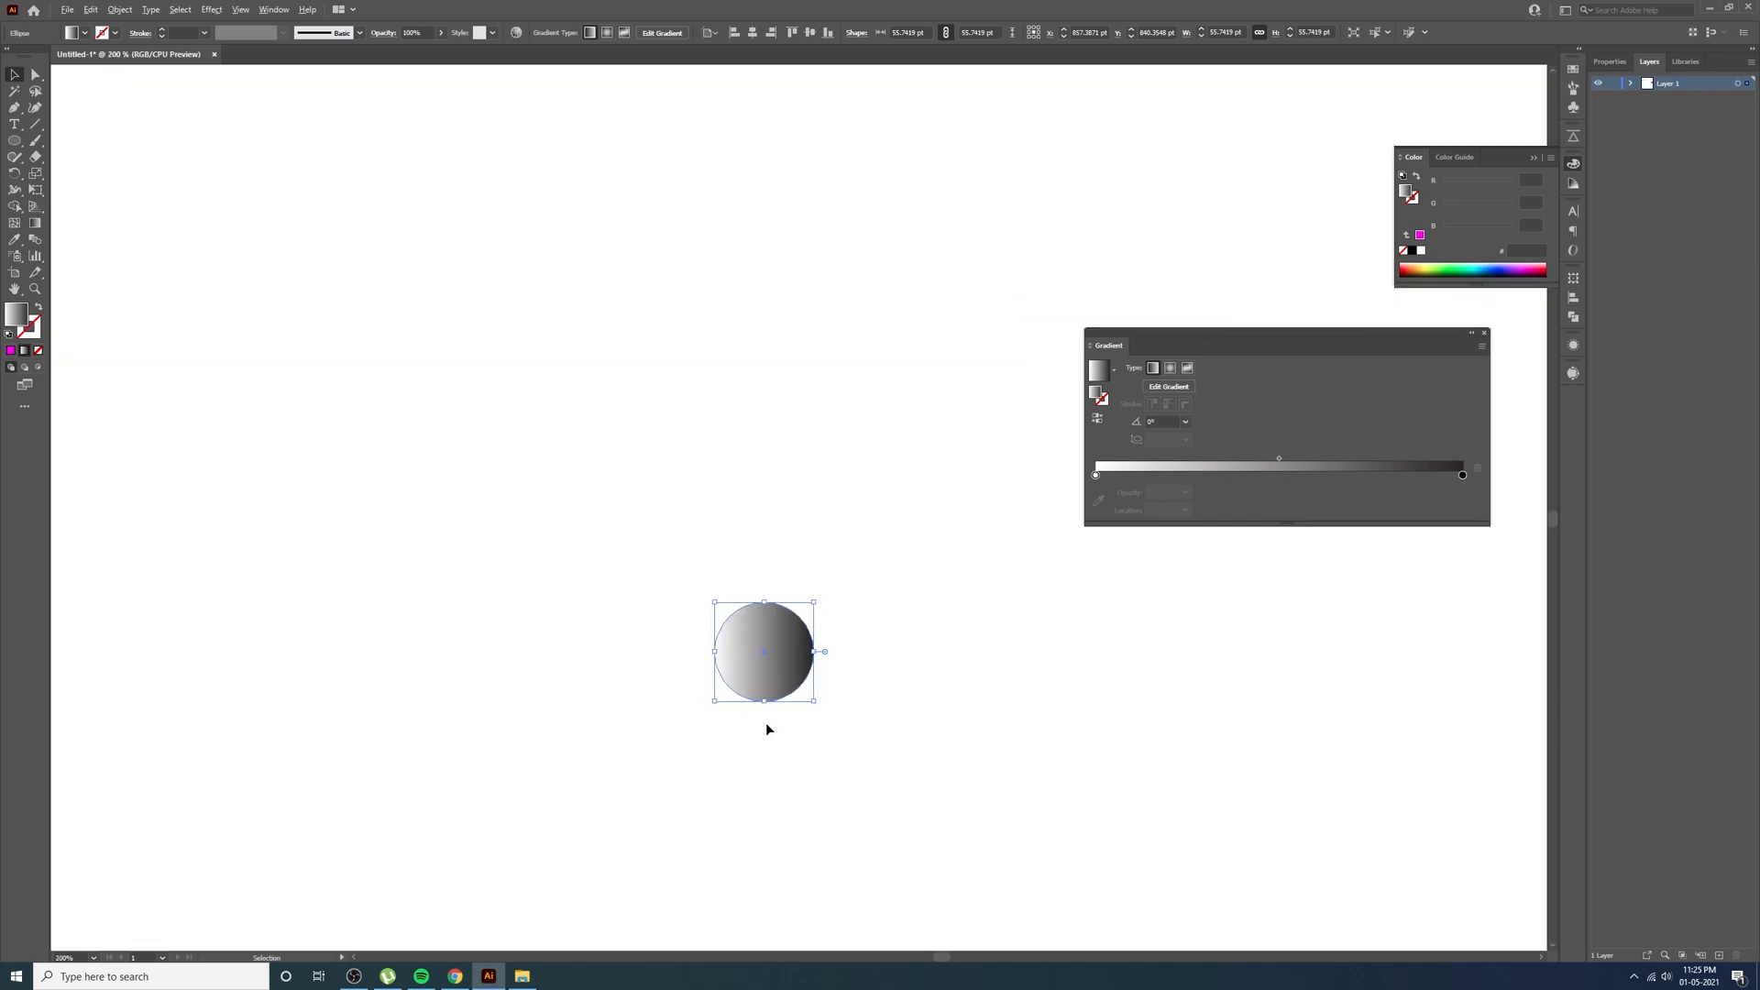
pyautogui.hscroll(1, 769, 666)
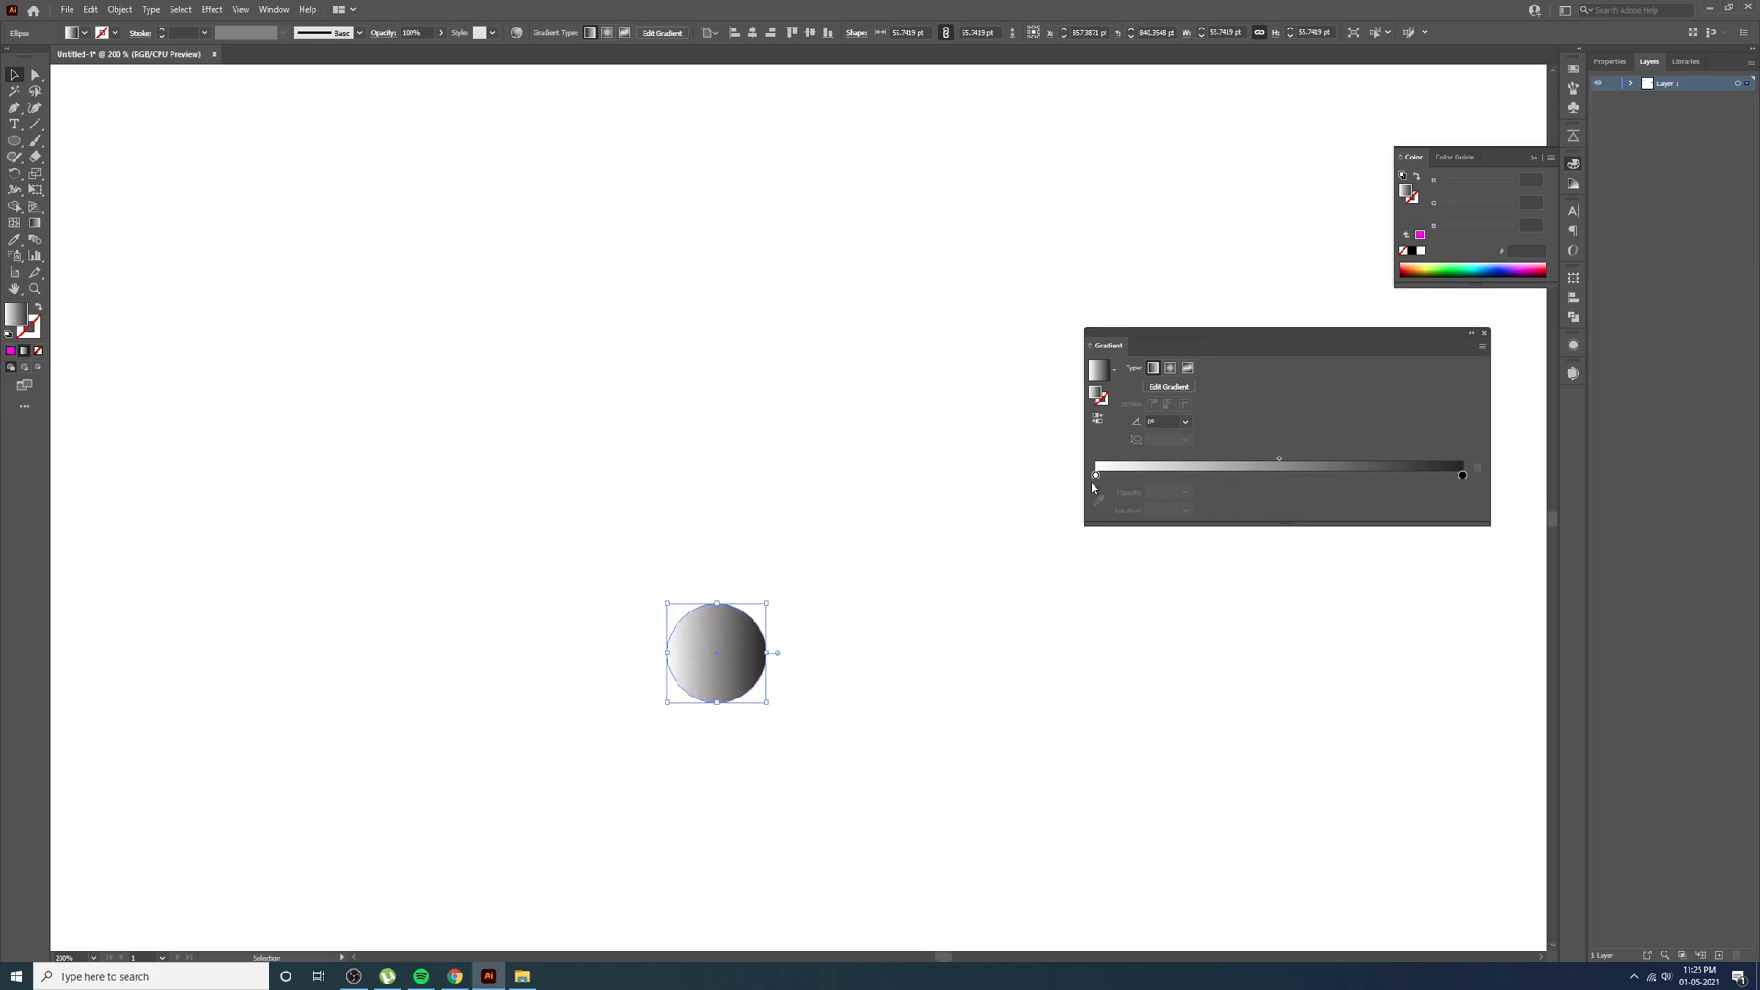
pyautogui.doubleClick(1097, 476)
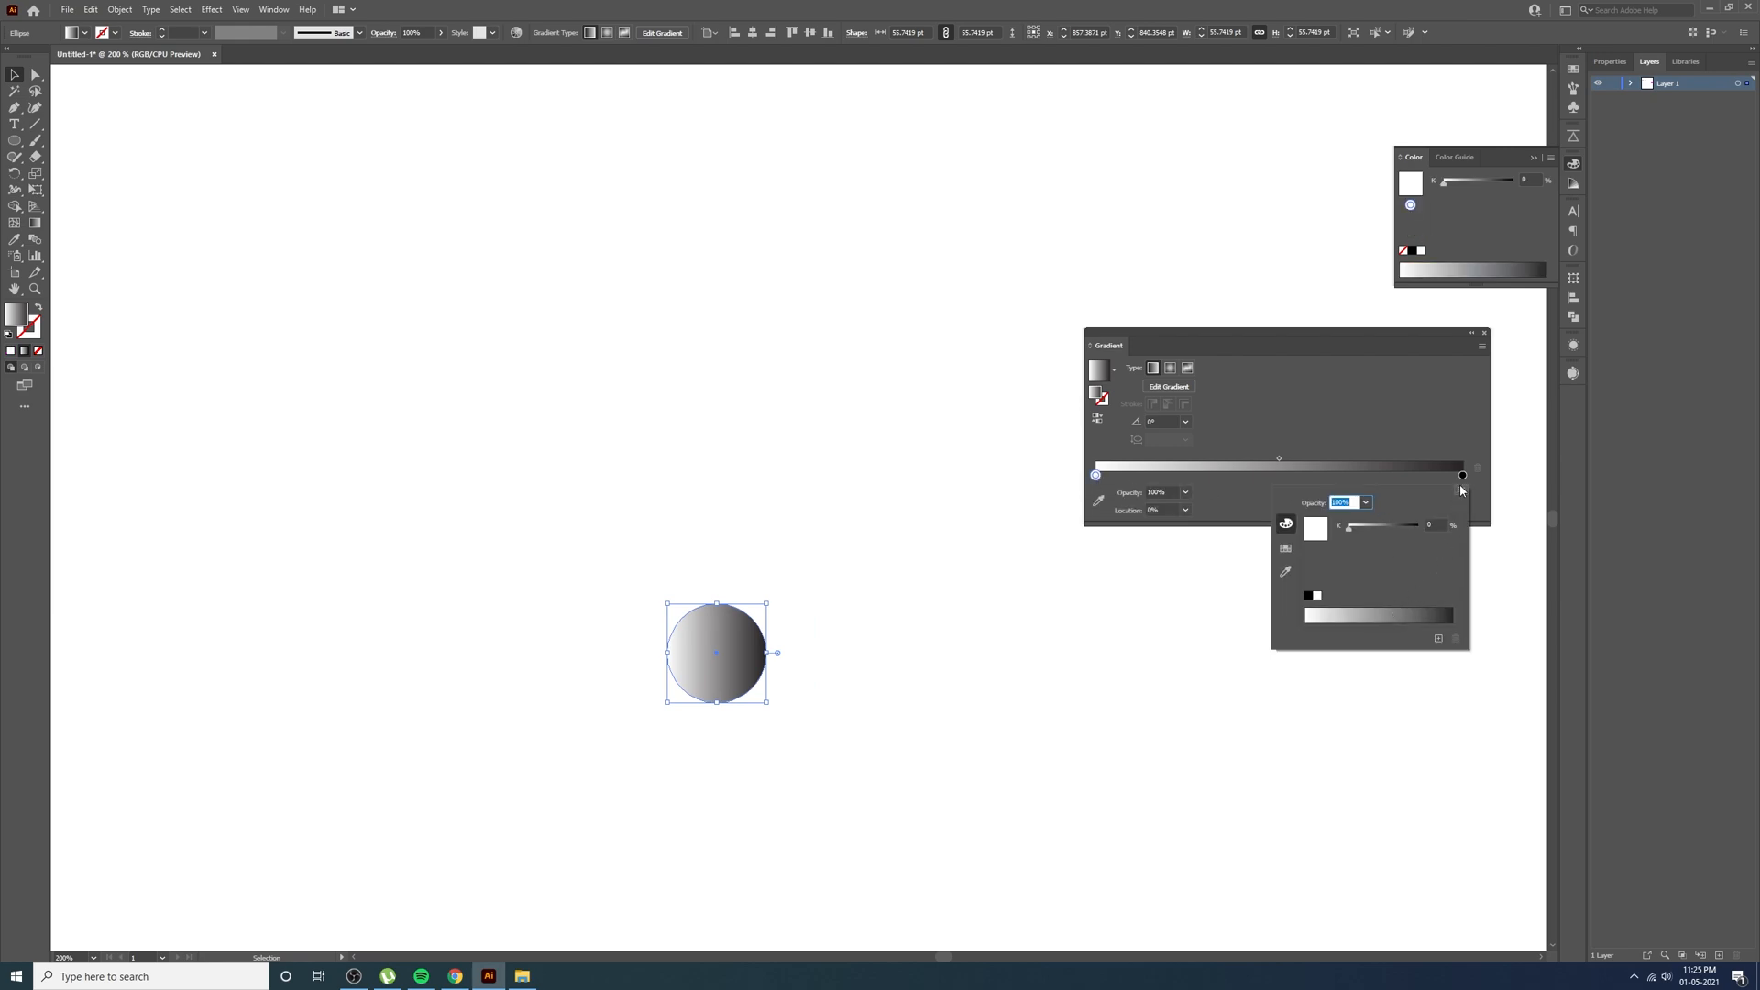
pyautogui.click(1461, 490)
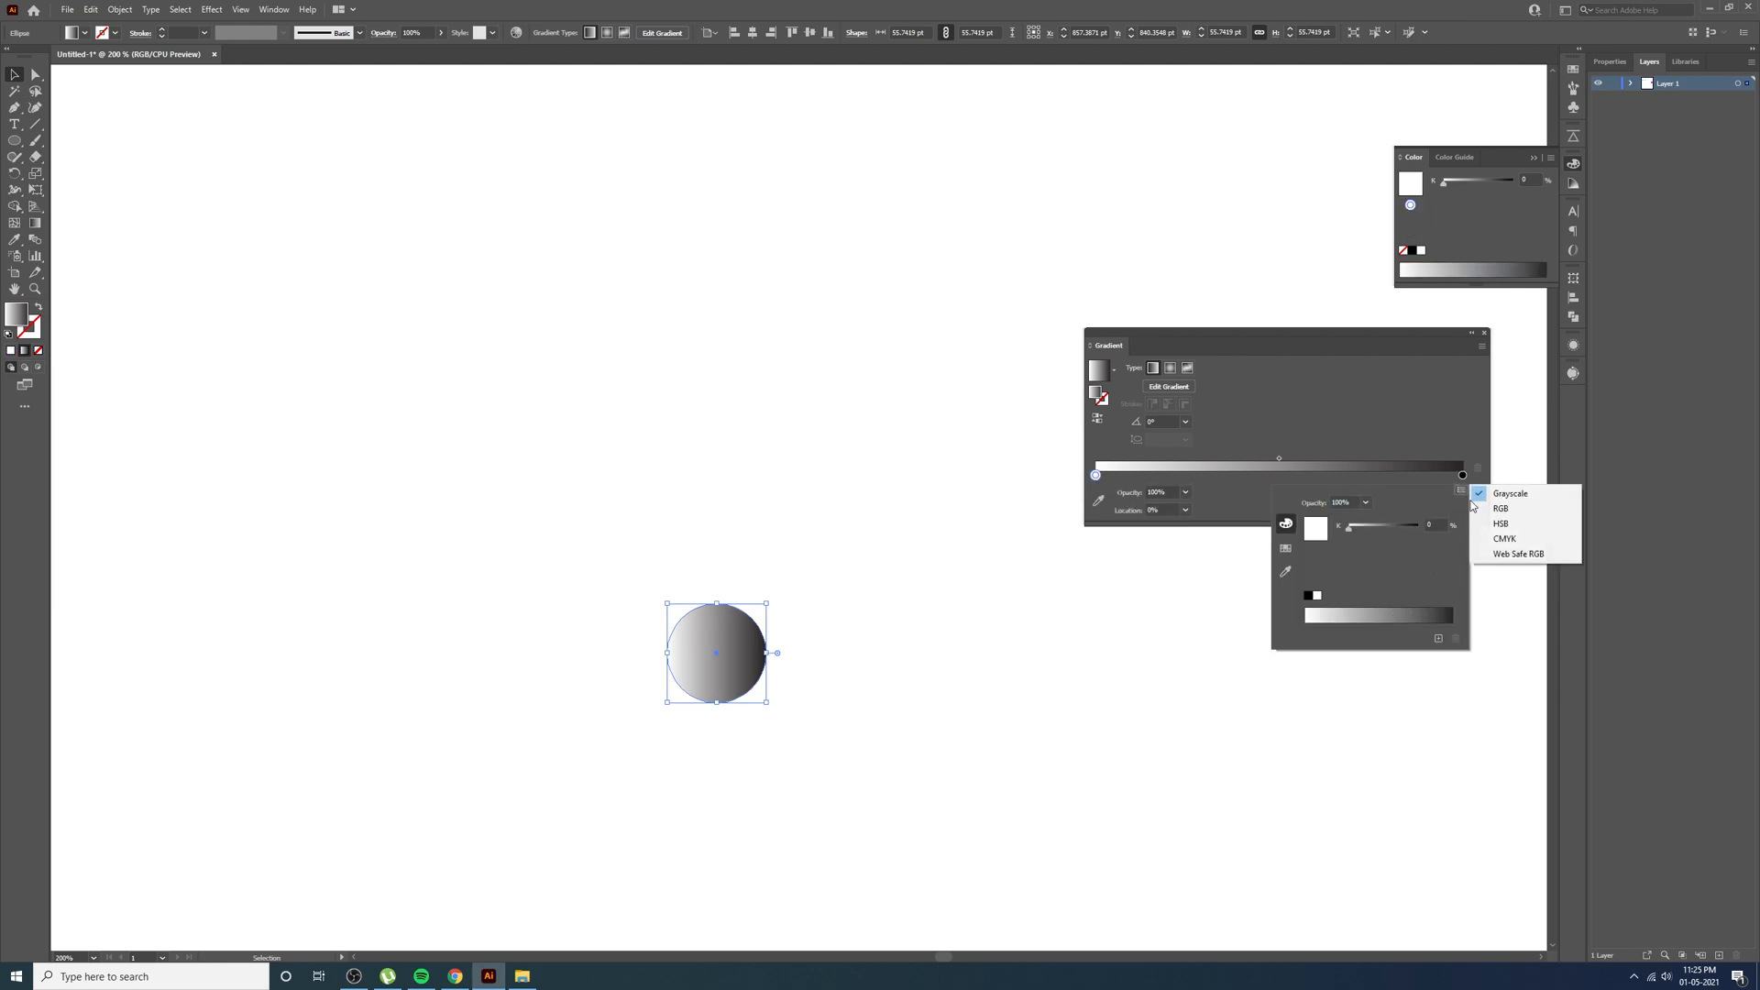
pyautogui.click(1518, 509)
pyautogui.click(1438, 596)
pyautogui.moveTo(1438, 597); pyautogui.dragTo(1411, 601)
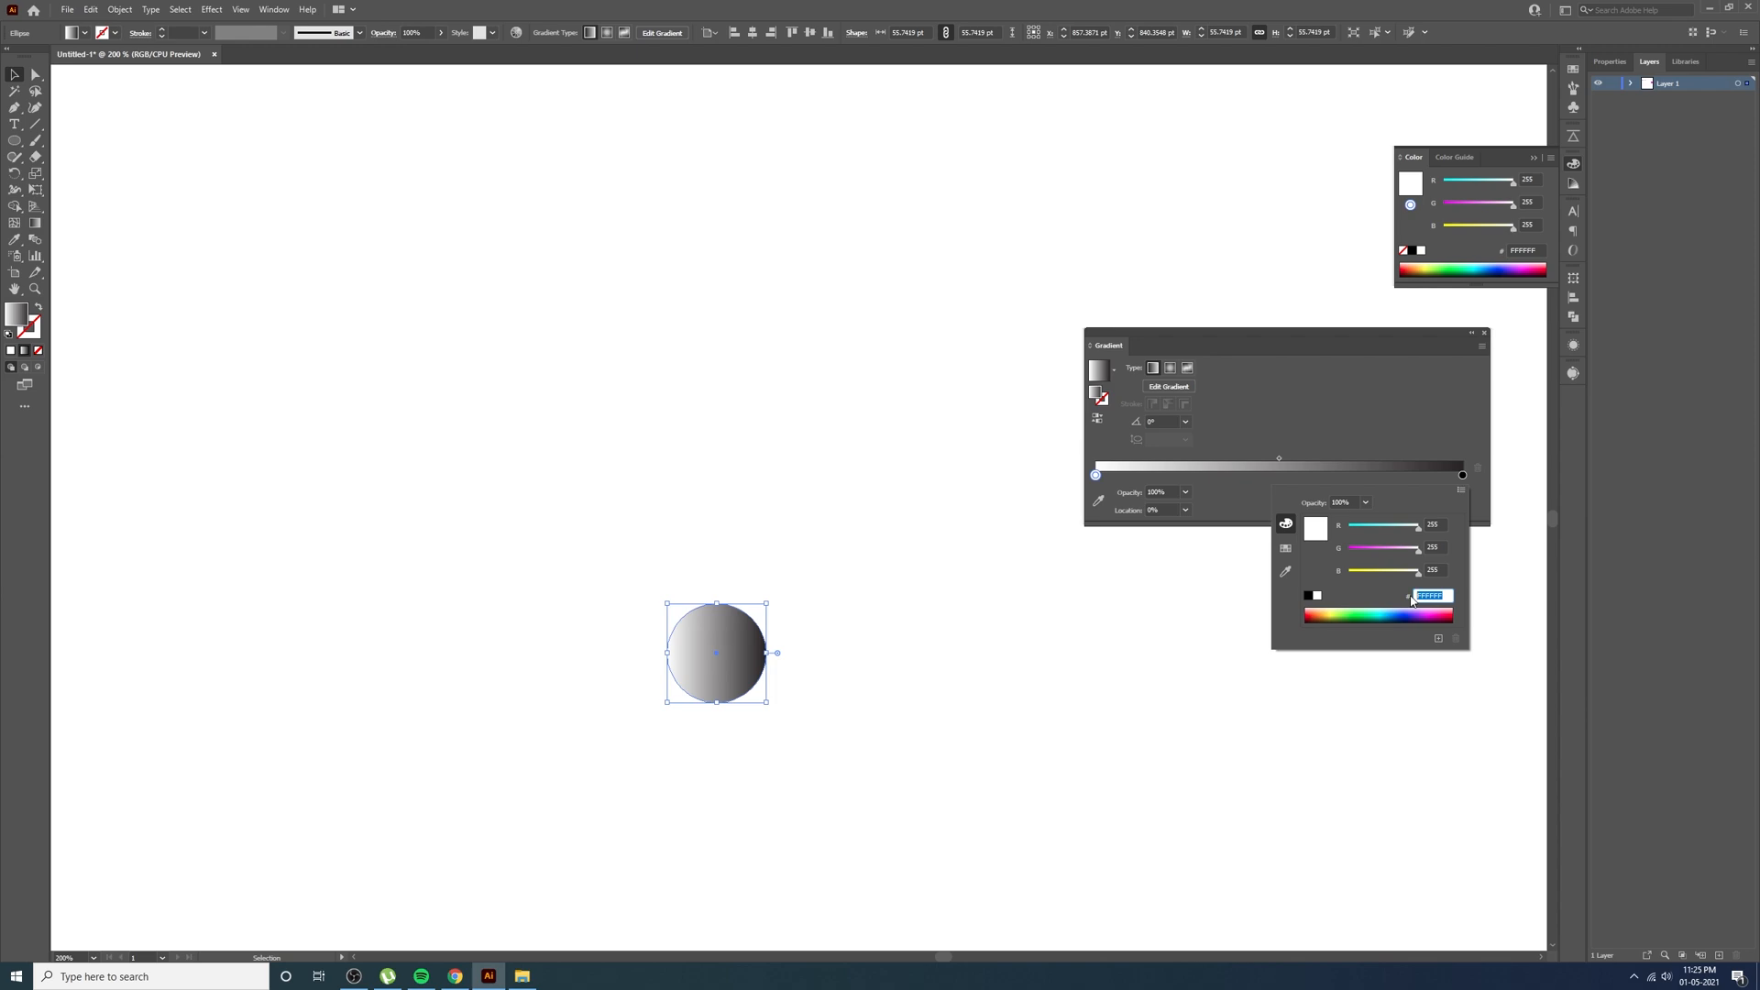
pyautogui.write('#c21500')
pyautogui.press('Return')
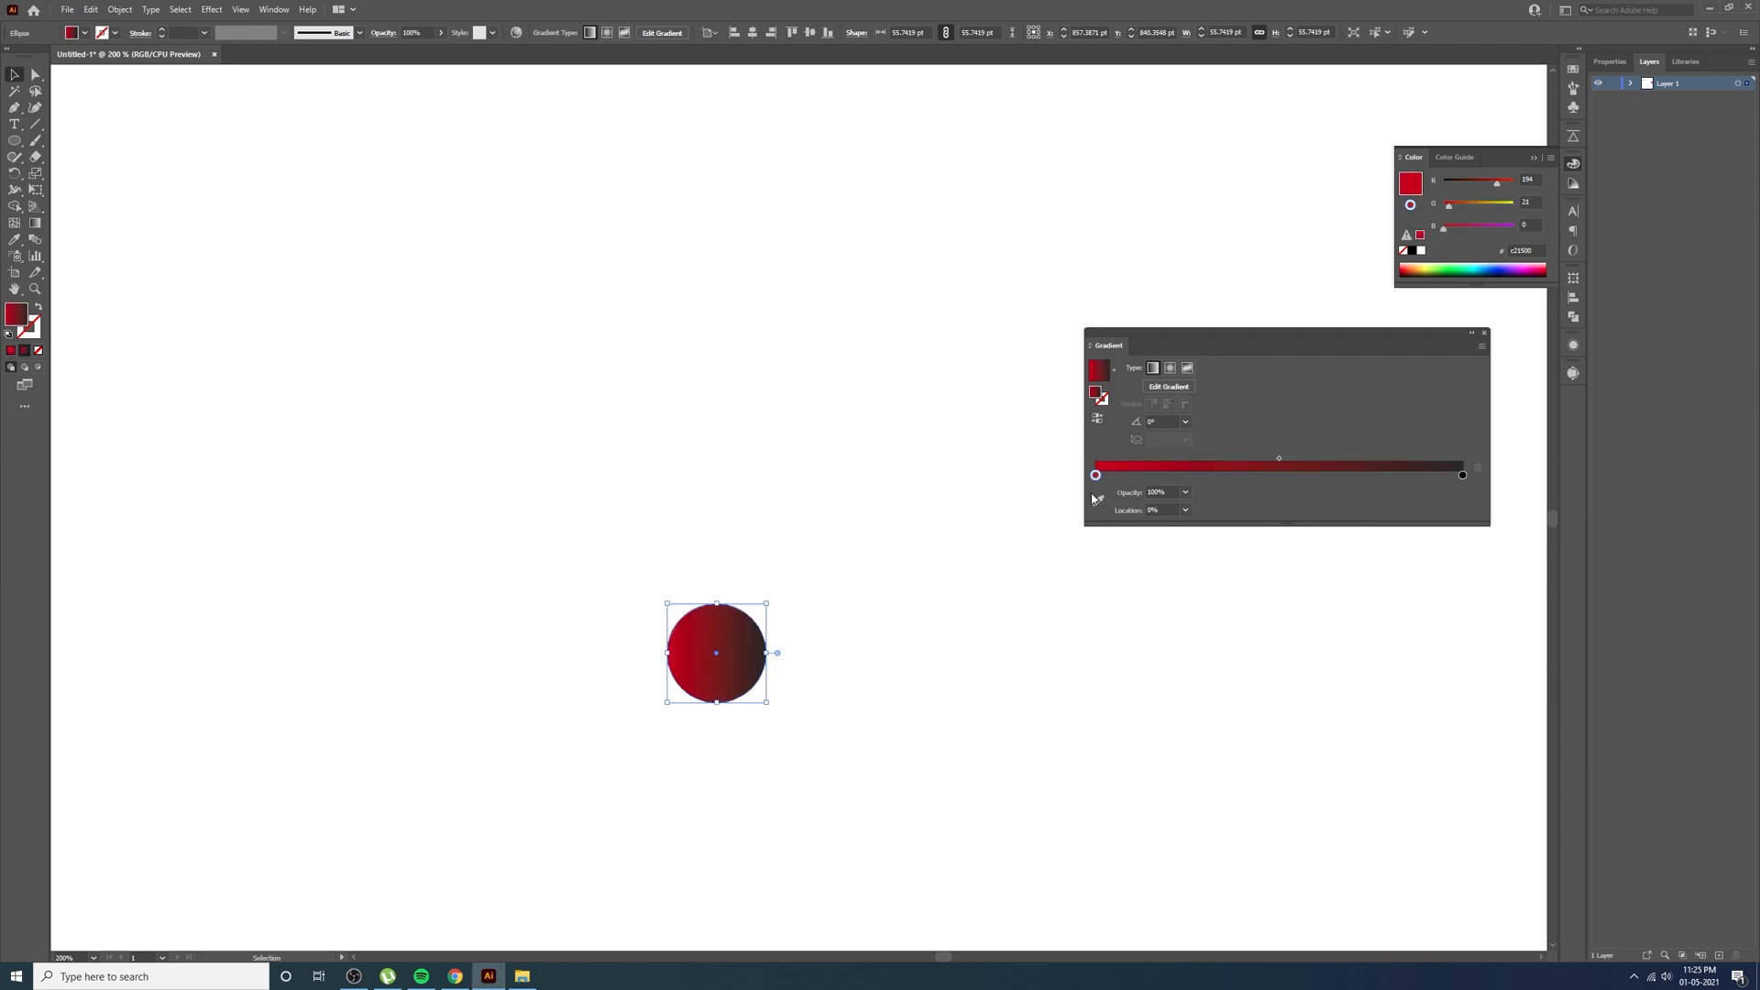
# Get the Kyoto end colour from uiGradients in Chrome, then return to Illustrator and set the small circle's ending gradient stop to RGB #ffc500
pyautogui.click(455, 976)
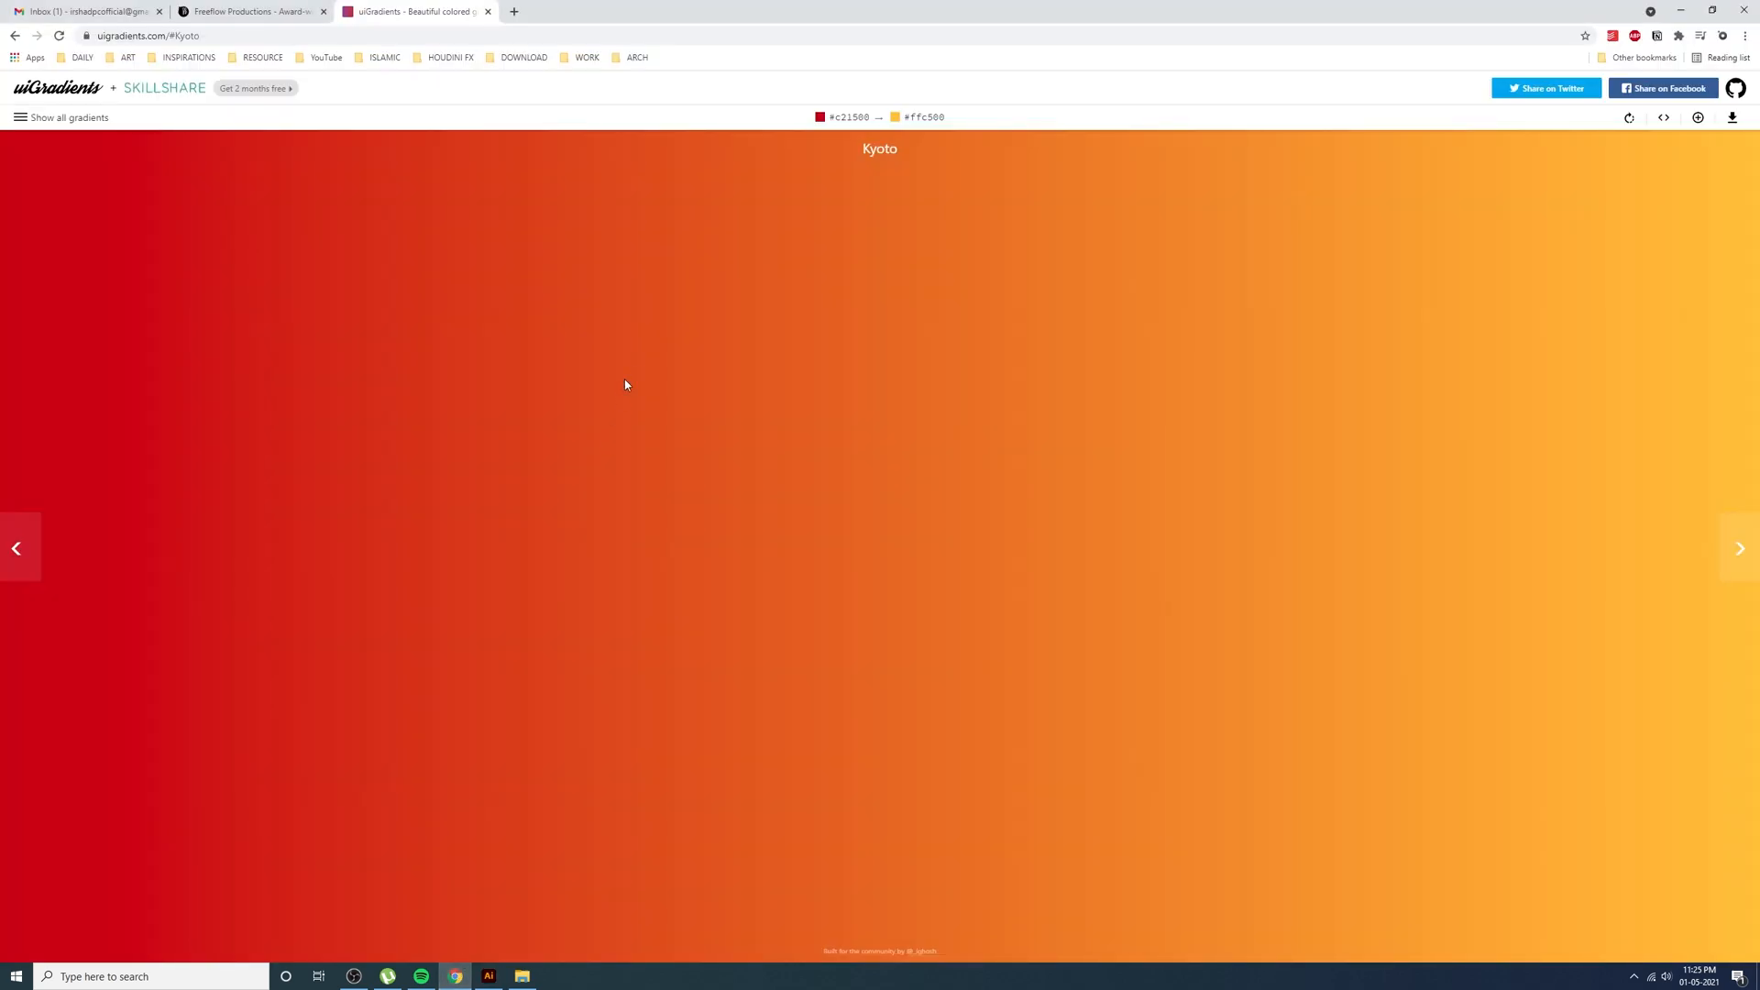
pyautogui.click(921, 117)
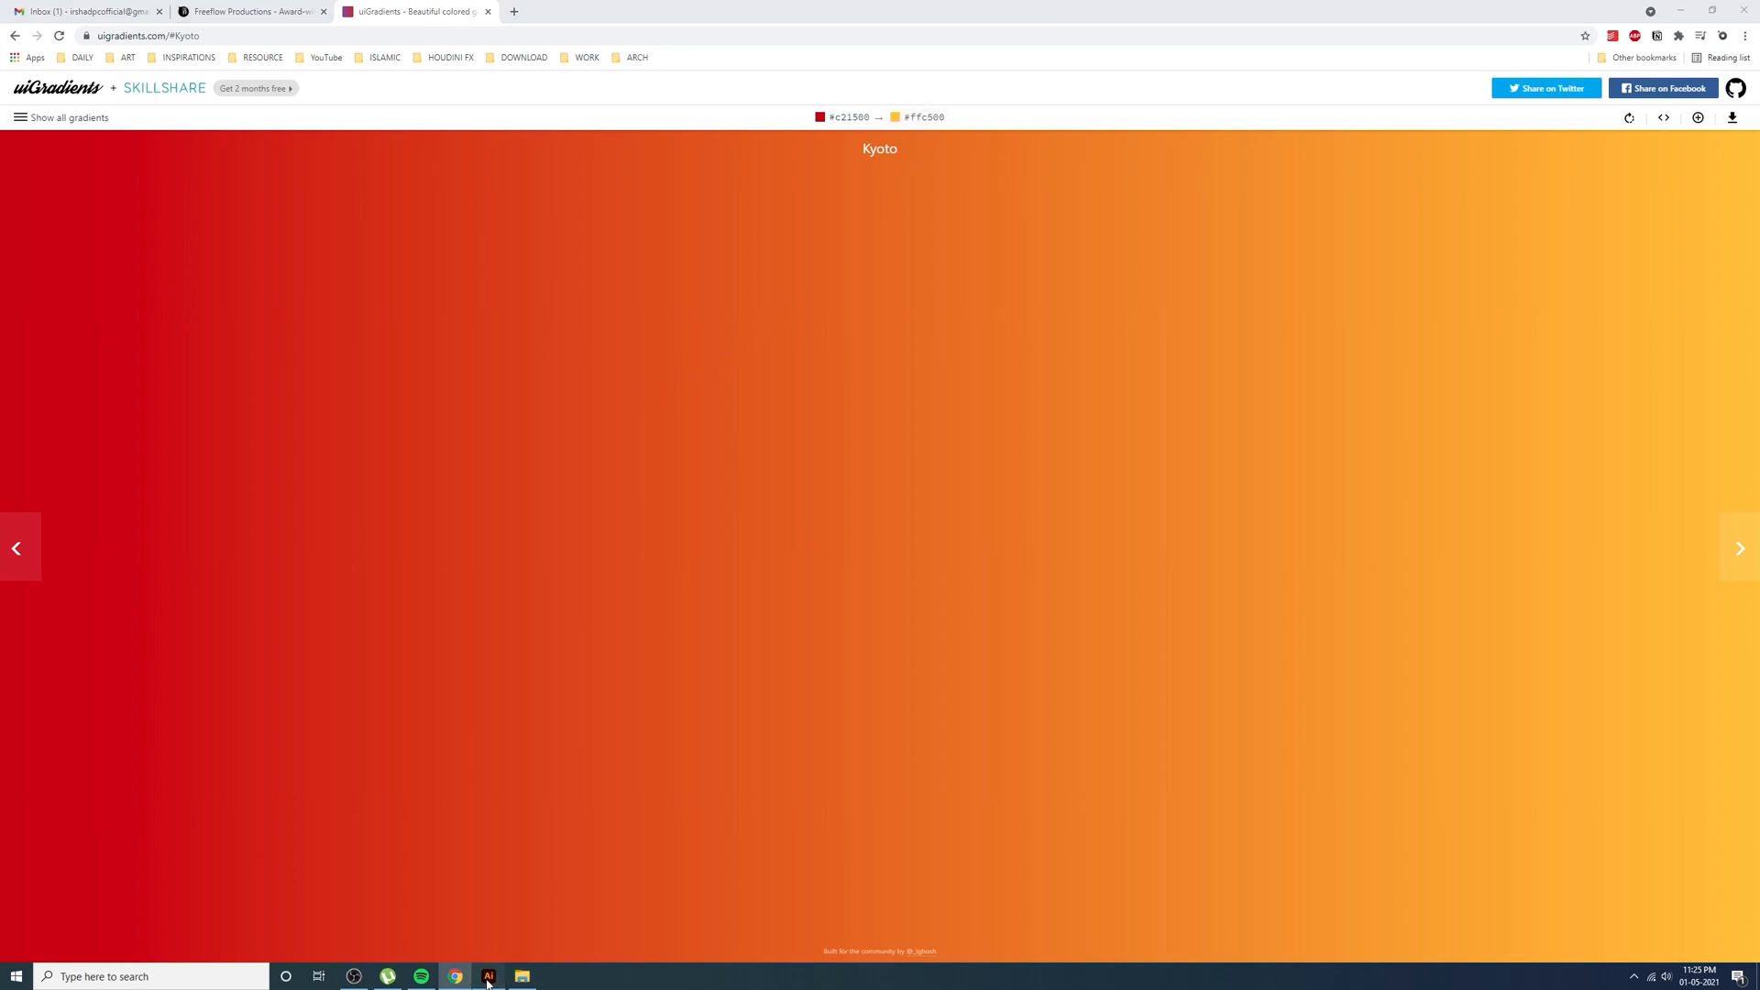
pyautogui.click(489, 976)
pyautogui.click(1462, 475)
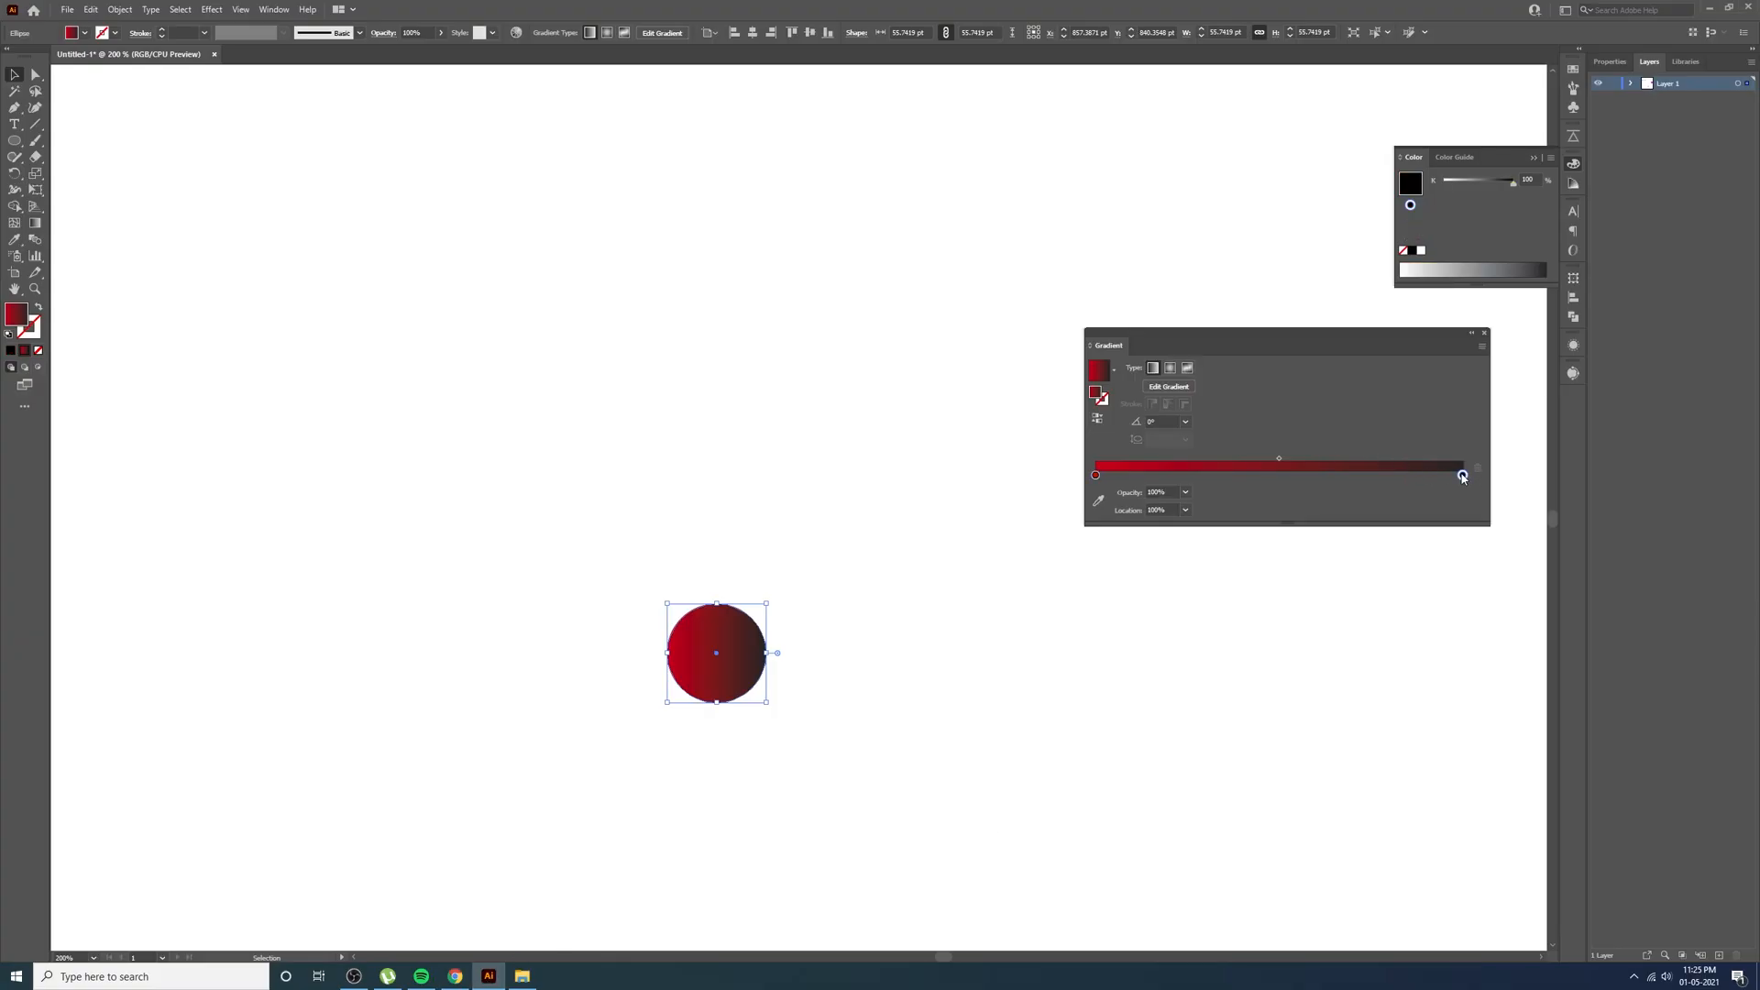
pyautogui.doubleClick(1462, 475)
pyautogui.click(1461, 491)
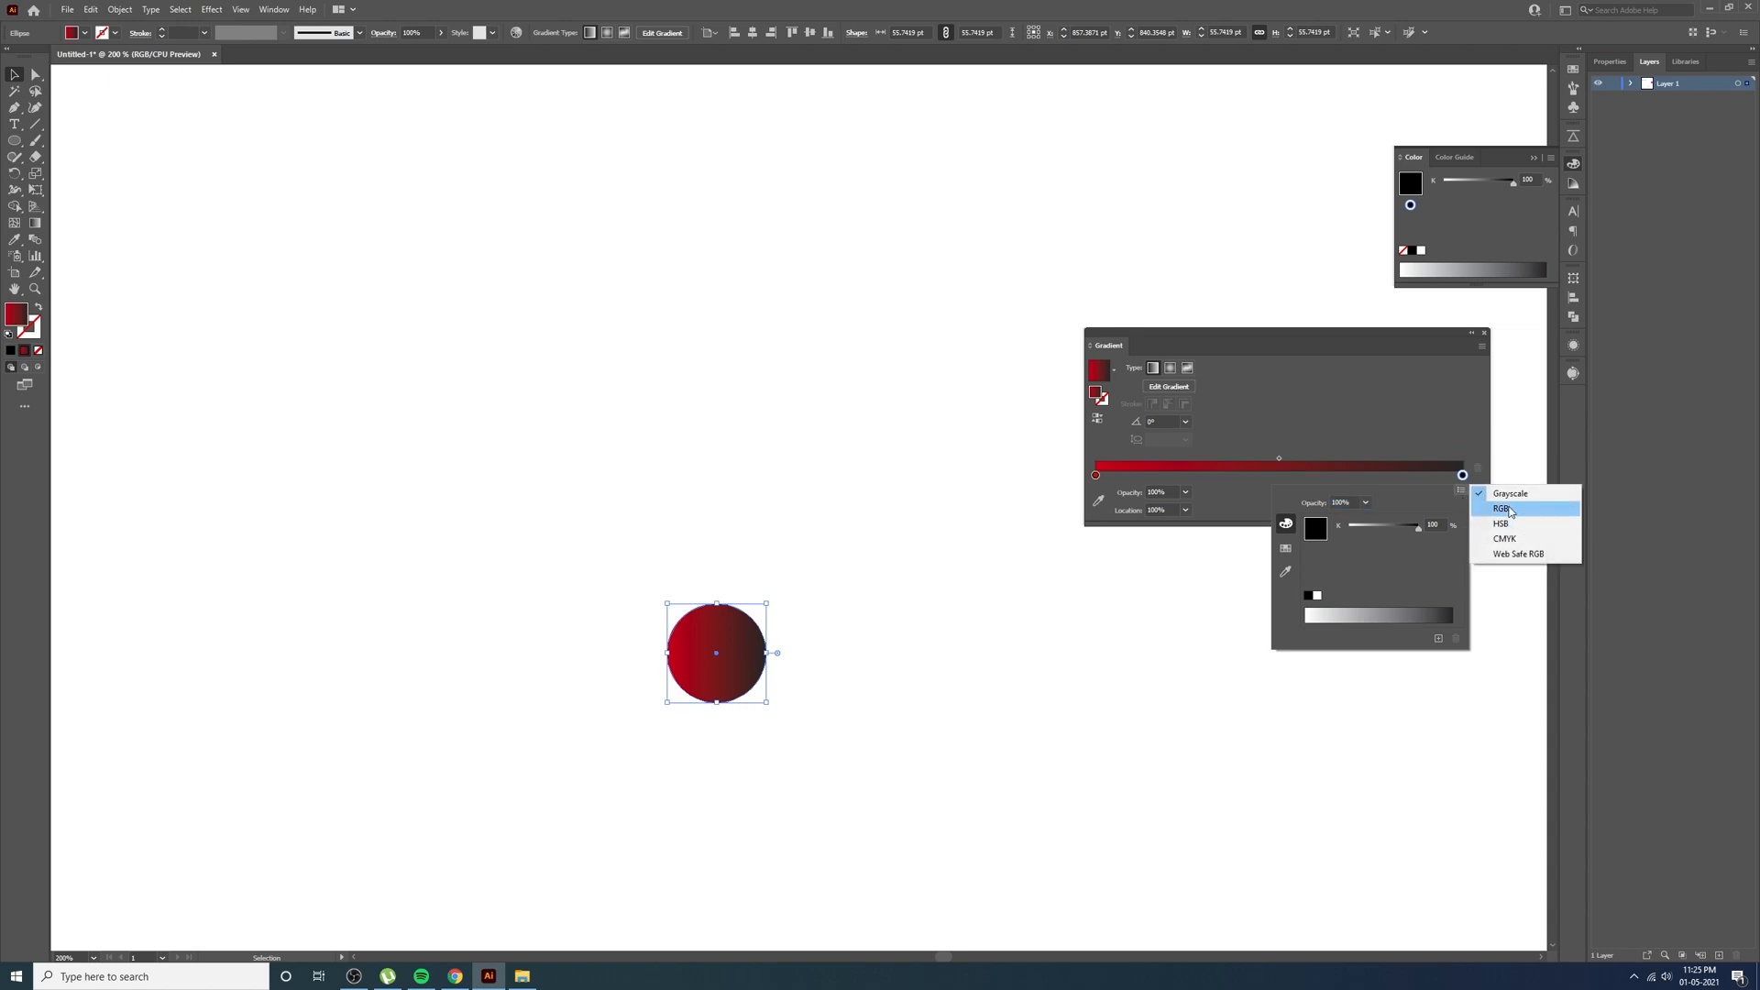
pyautogui.click(1501, 509)
pyautogui.write('ffc500')
pyautogui.press('Return')
pyautogui.click(1006, 672)
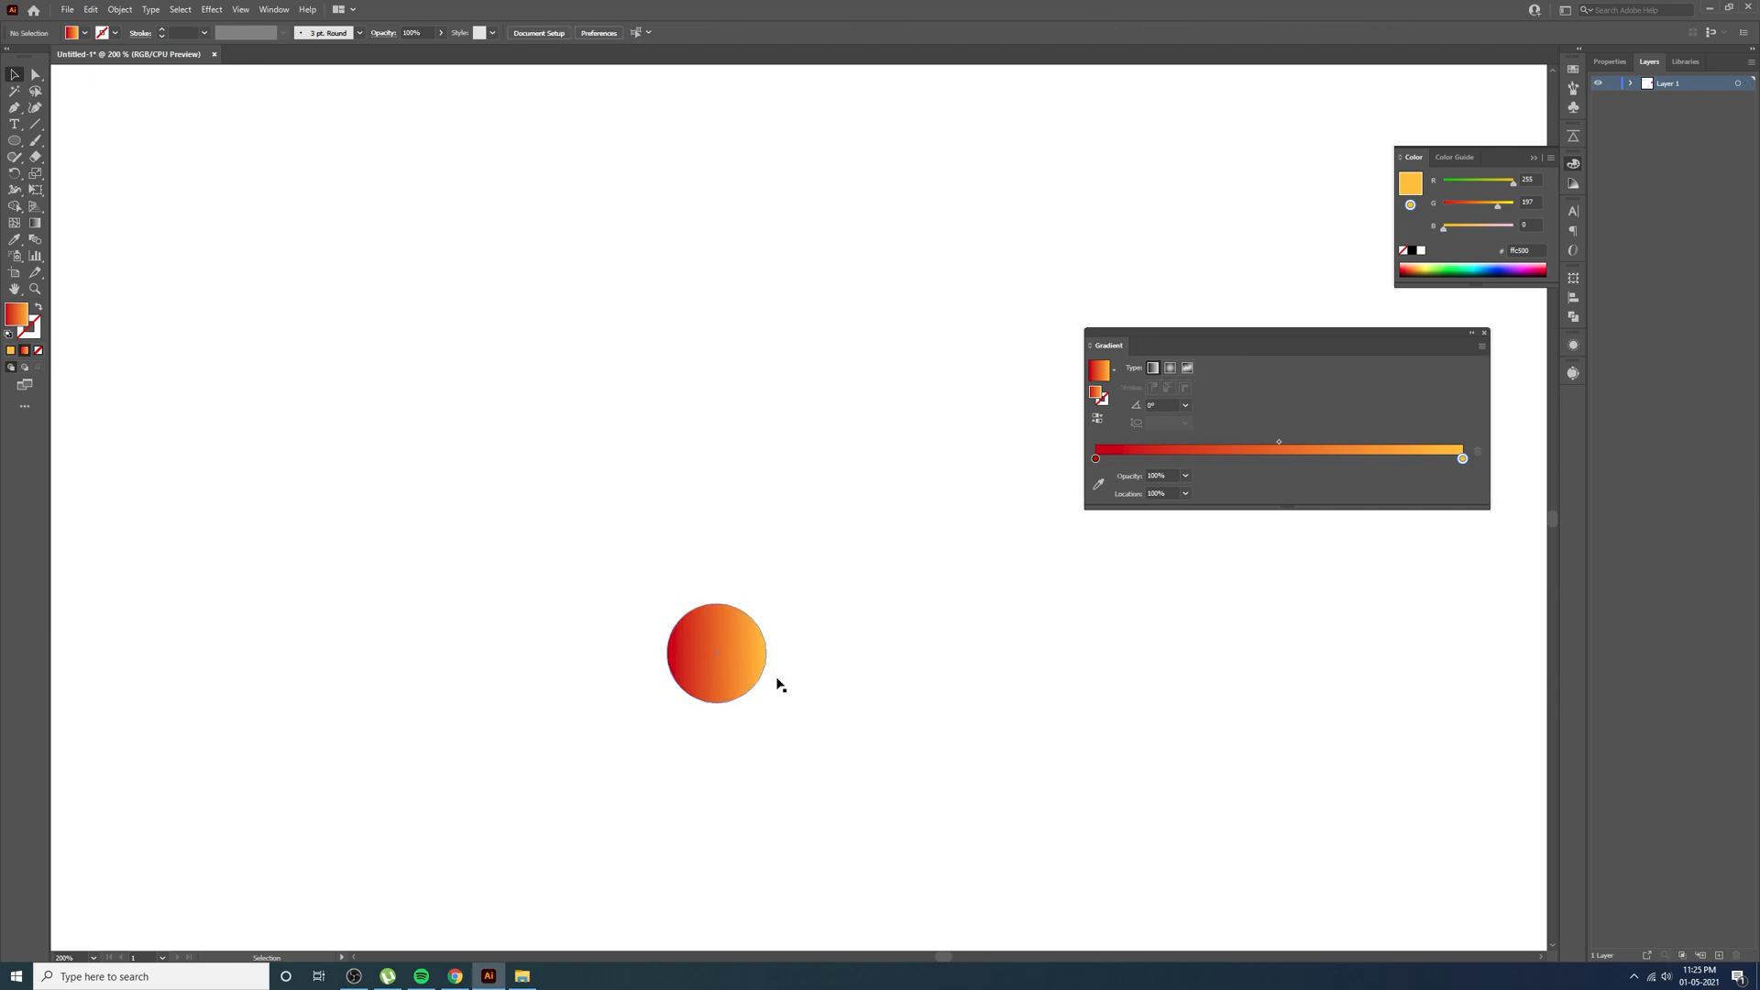
# Move the large magenta circle slightly left and fill it with the same red-to-yellow linear gradient
pyautogui.scroll(-2, 876, 703)
pyautogui.moveTo(880, 682); pyautogui.dragTo(700, 732)
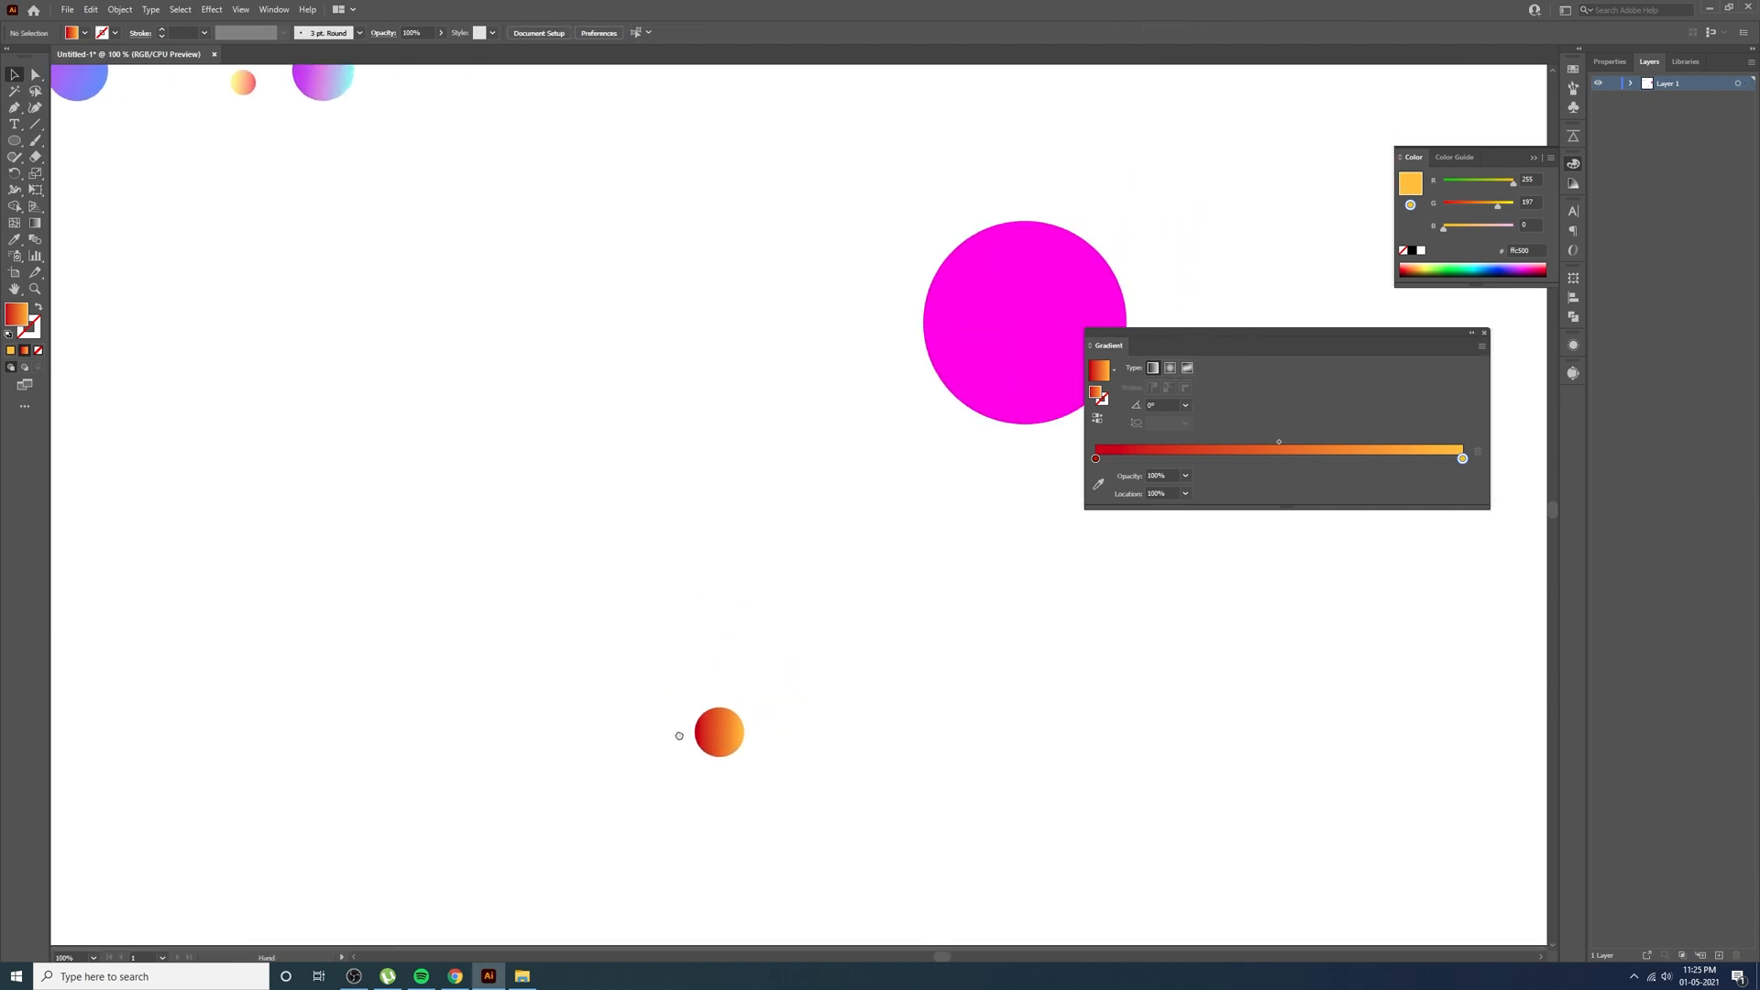
pyautogui.click(959, 304)
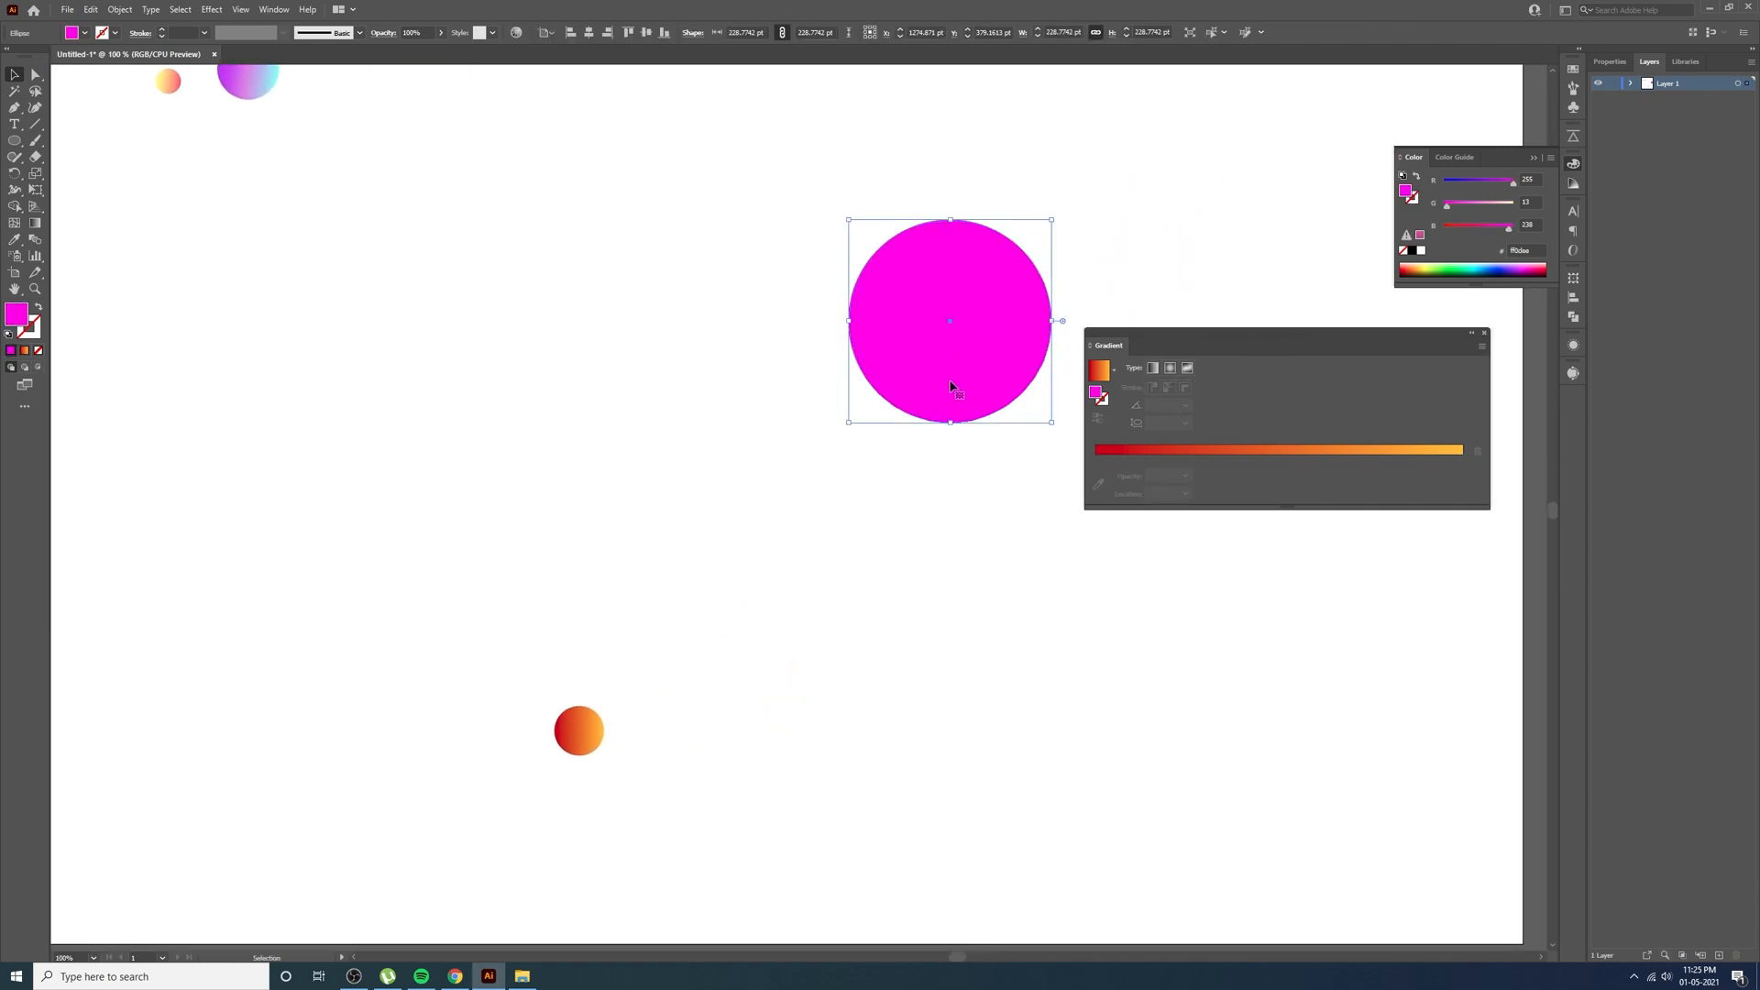
pyautogui.moveTo(942, 370); pyautogui.dragTo(840, 361)
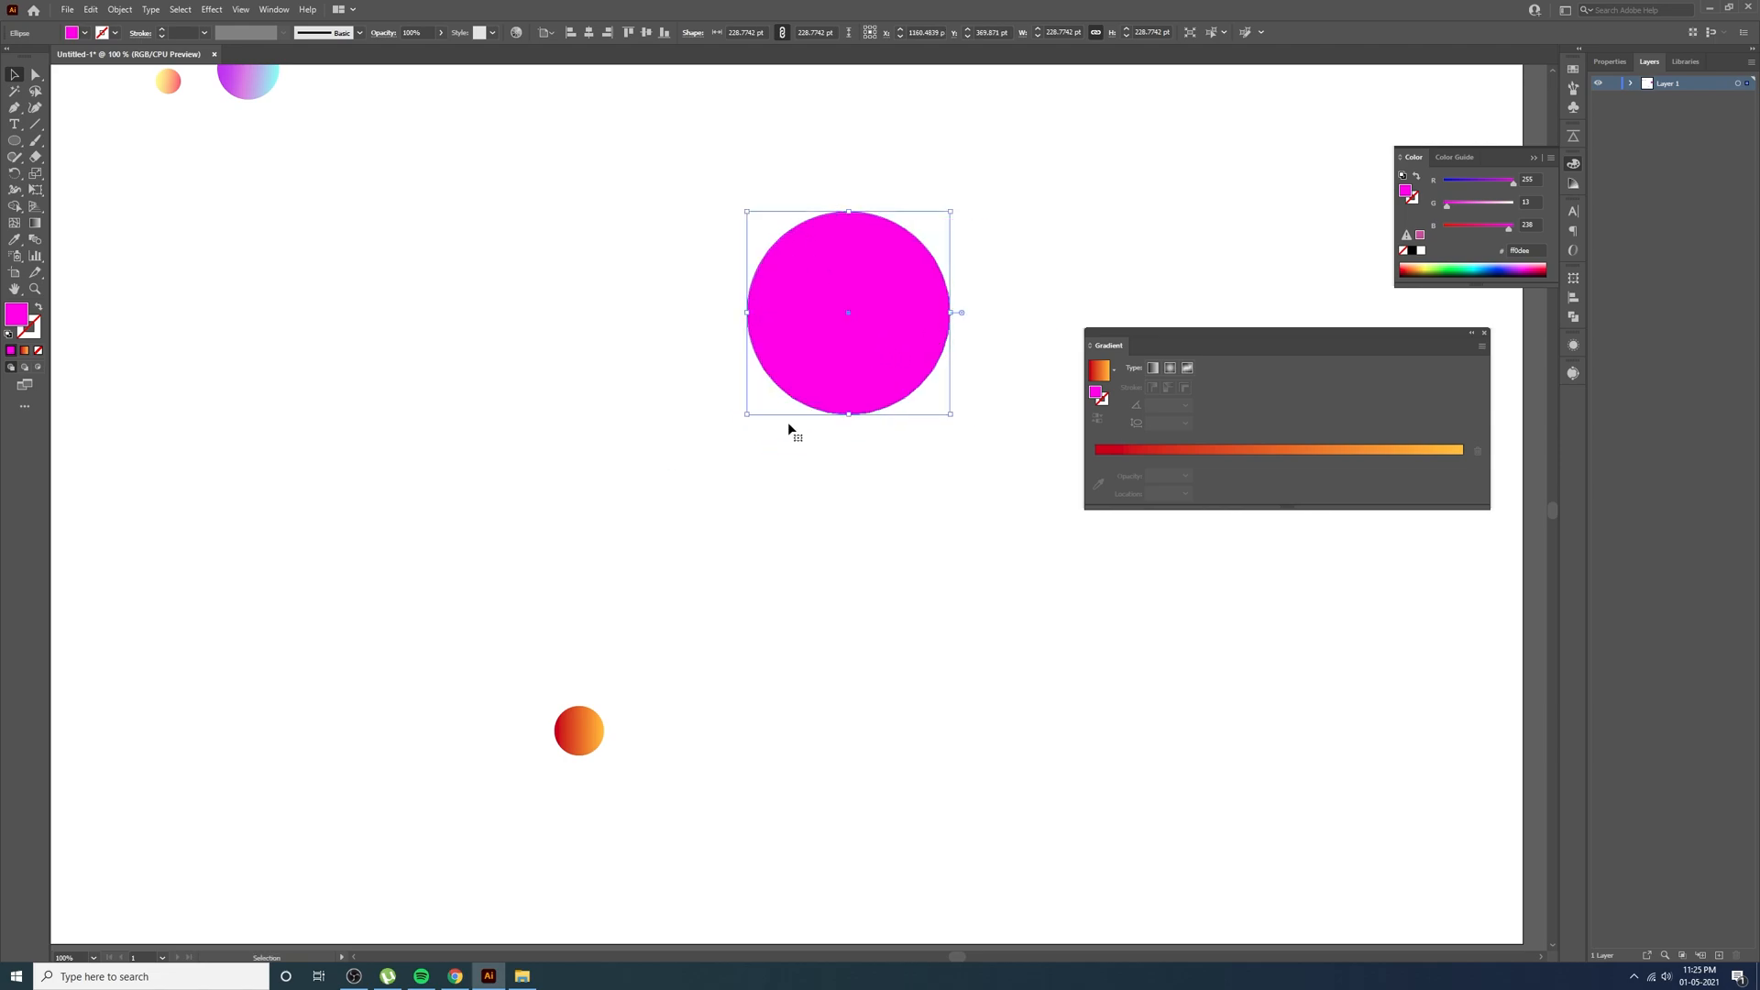
pyautogui.click(24, 350)
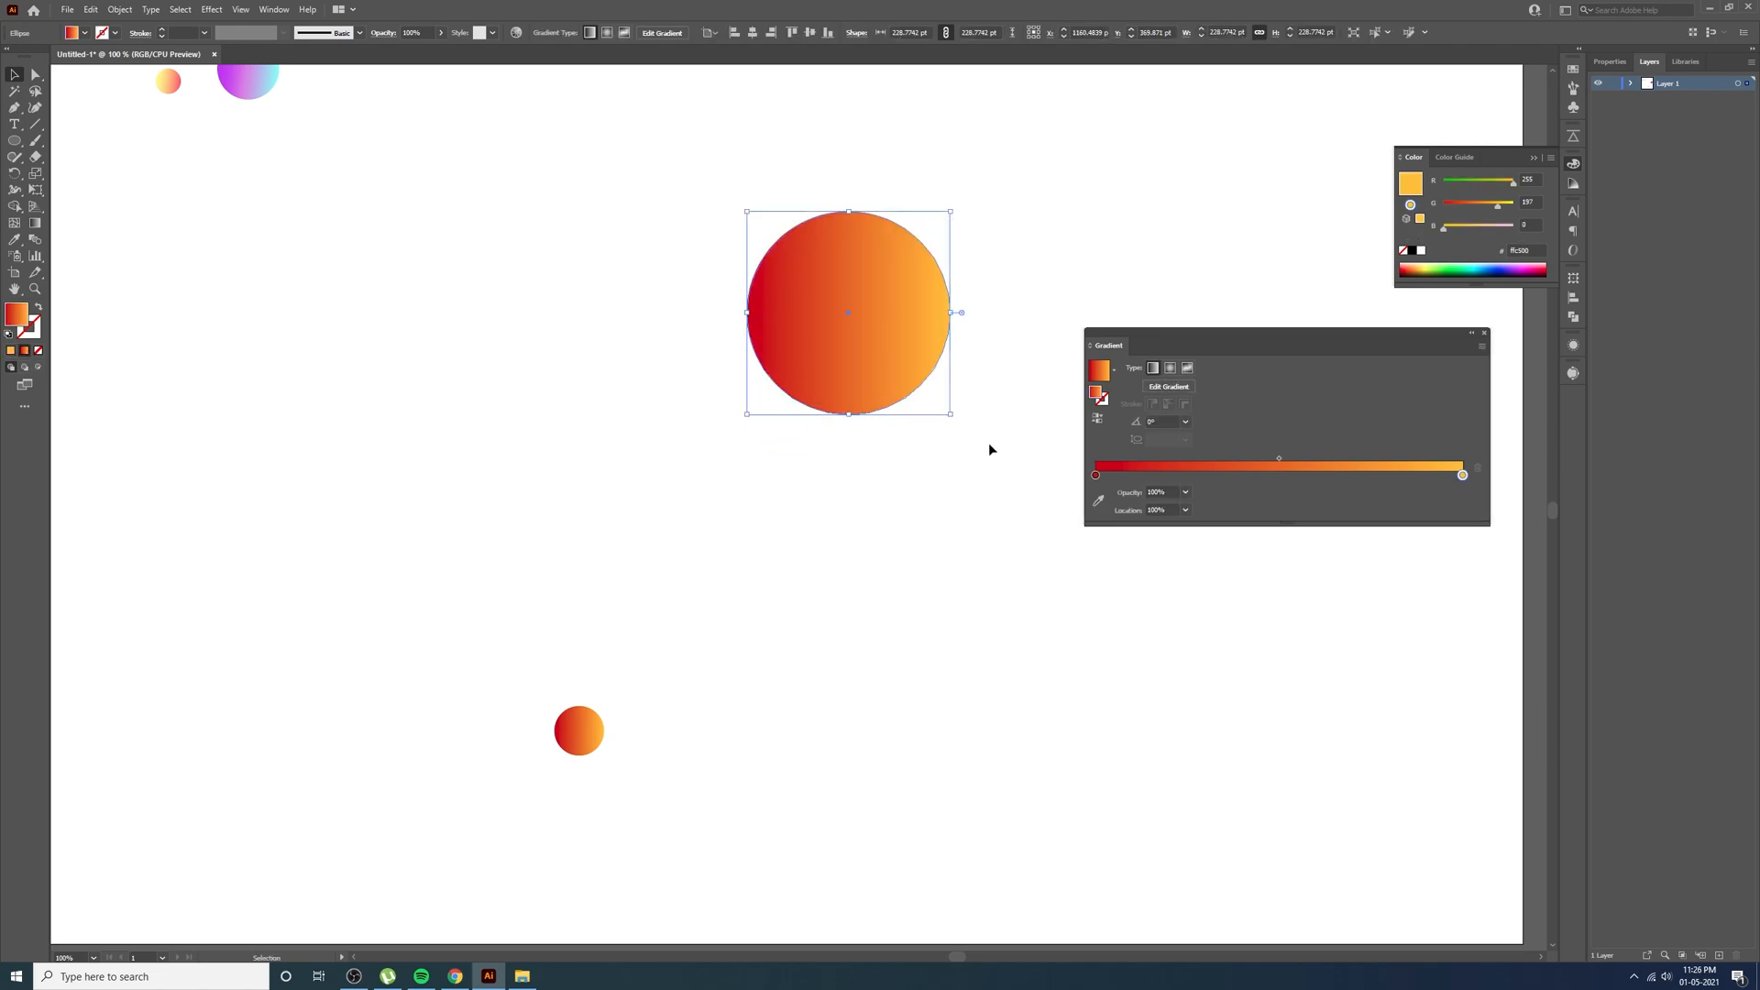
# Switch to Chrome and browse the uiGradients presets from Kyoto onwards, stopping at the Peach gradient
pyautogui.click(454, 976)
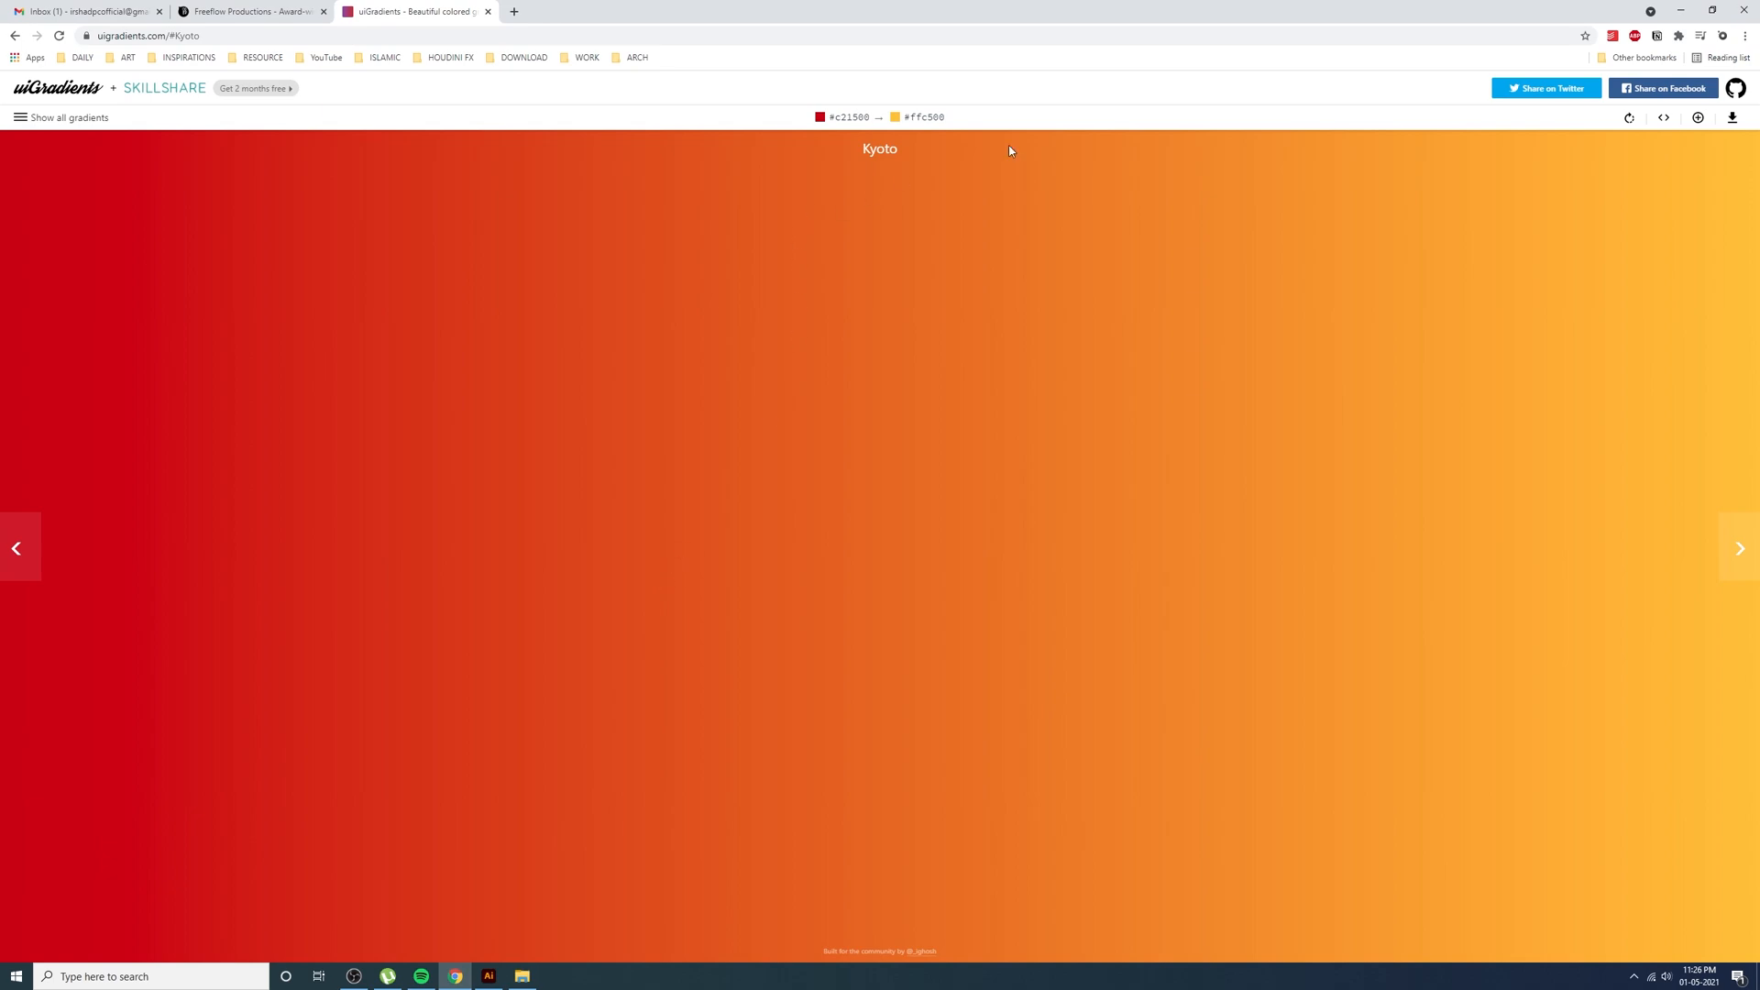
pyautogui.click(1745, 552)
pyautogui.click(1744, 552)
pyautogui.click(1745, 554)
pyautogui.click(1746, 554)
pyautogui.click(1745, 554)
pyautogui.click(1746, 554)
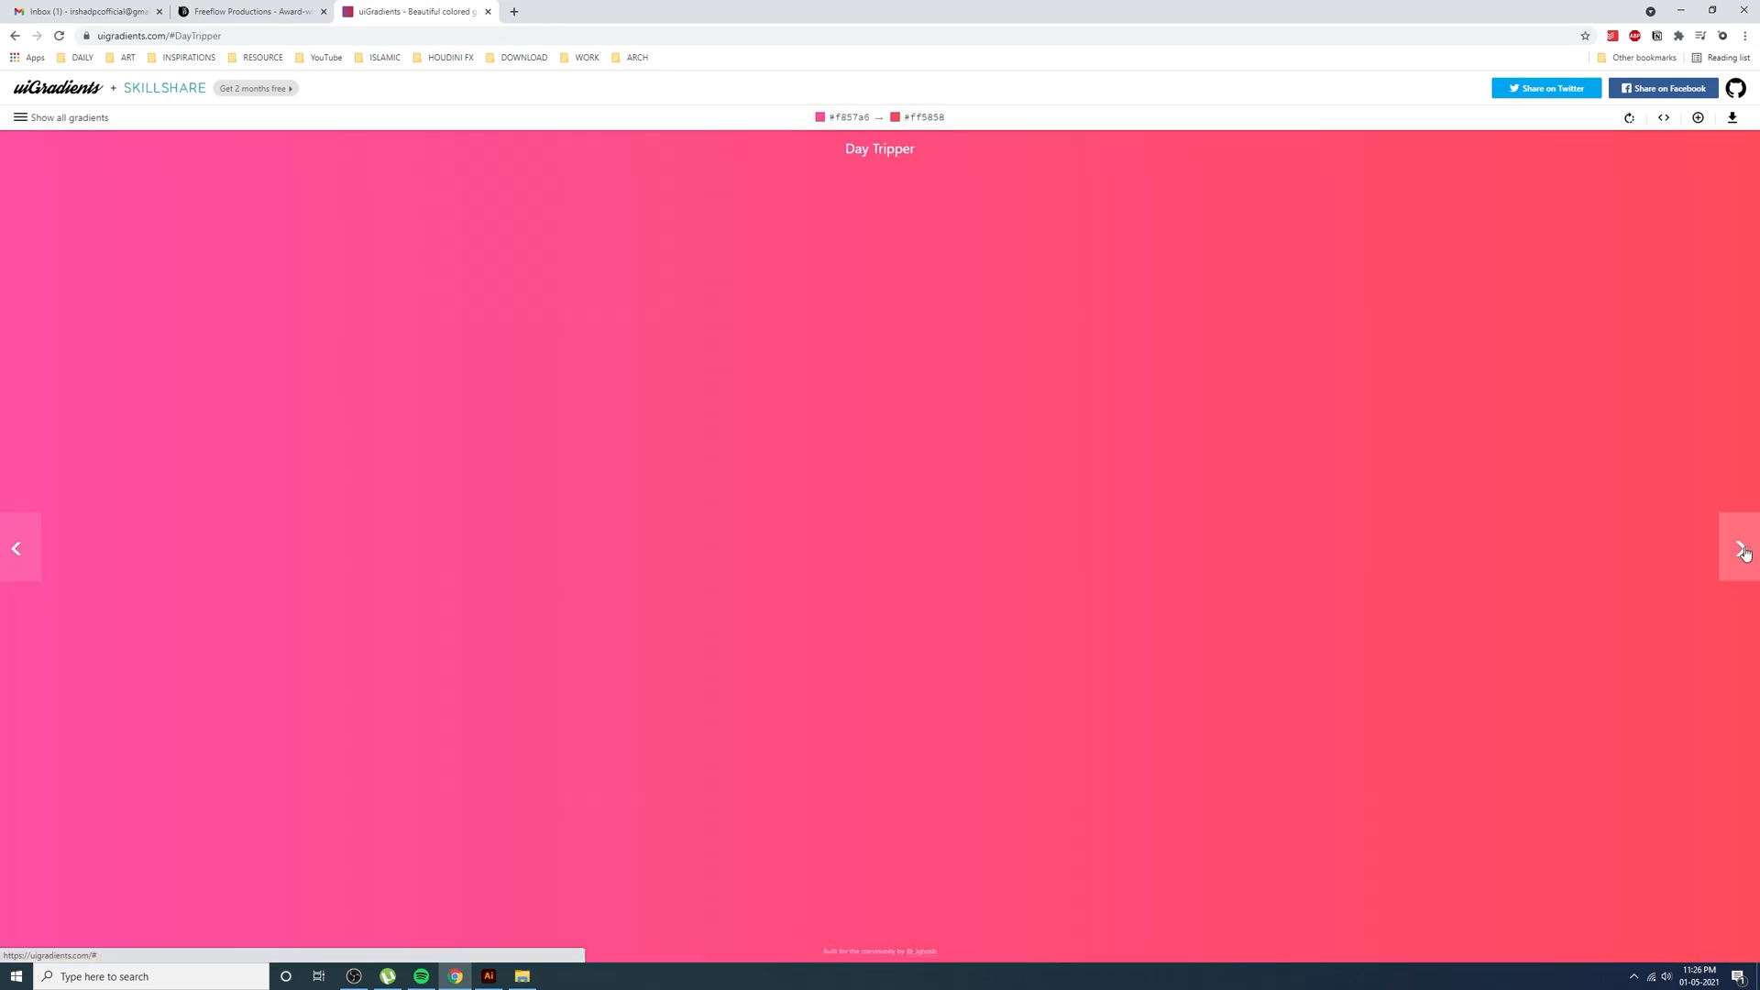
pyautogui.click(1745, 554)
pyautogui.click(1745, 554)
pyautogui.click(1745, 554)
pyautogui.click(1745, 553)
pyautogui.click(1746, 554)
pyautogui.click(1745, 554)
pyautogui.click(1745, 554)
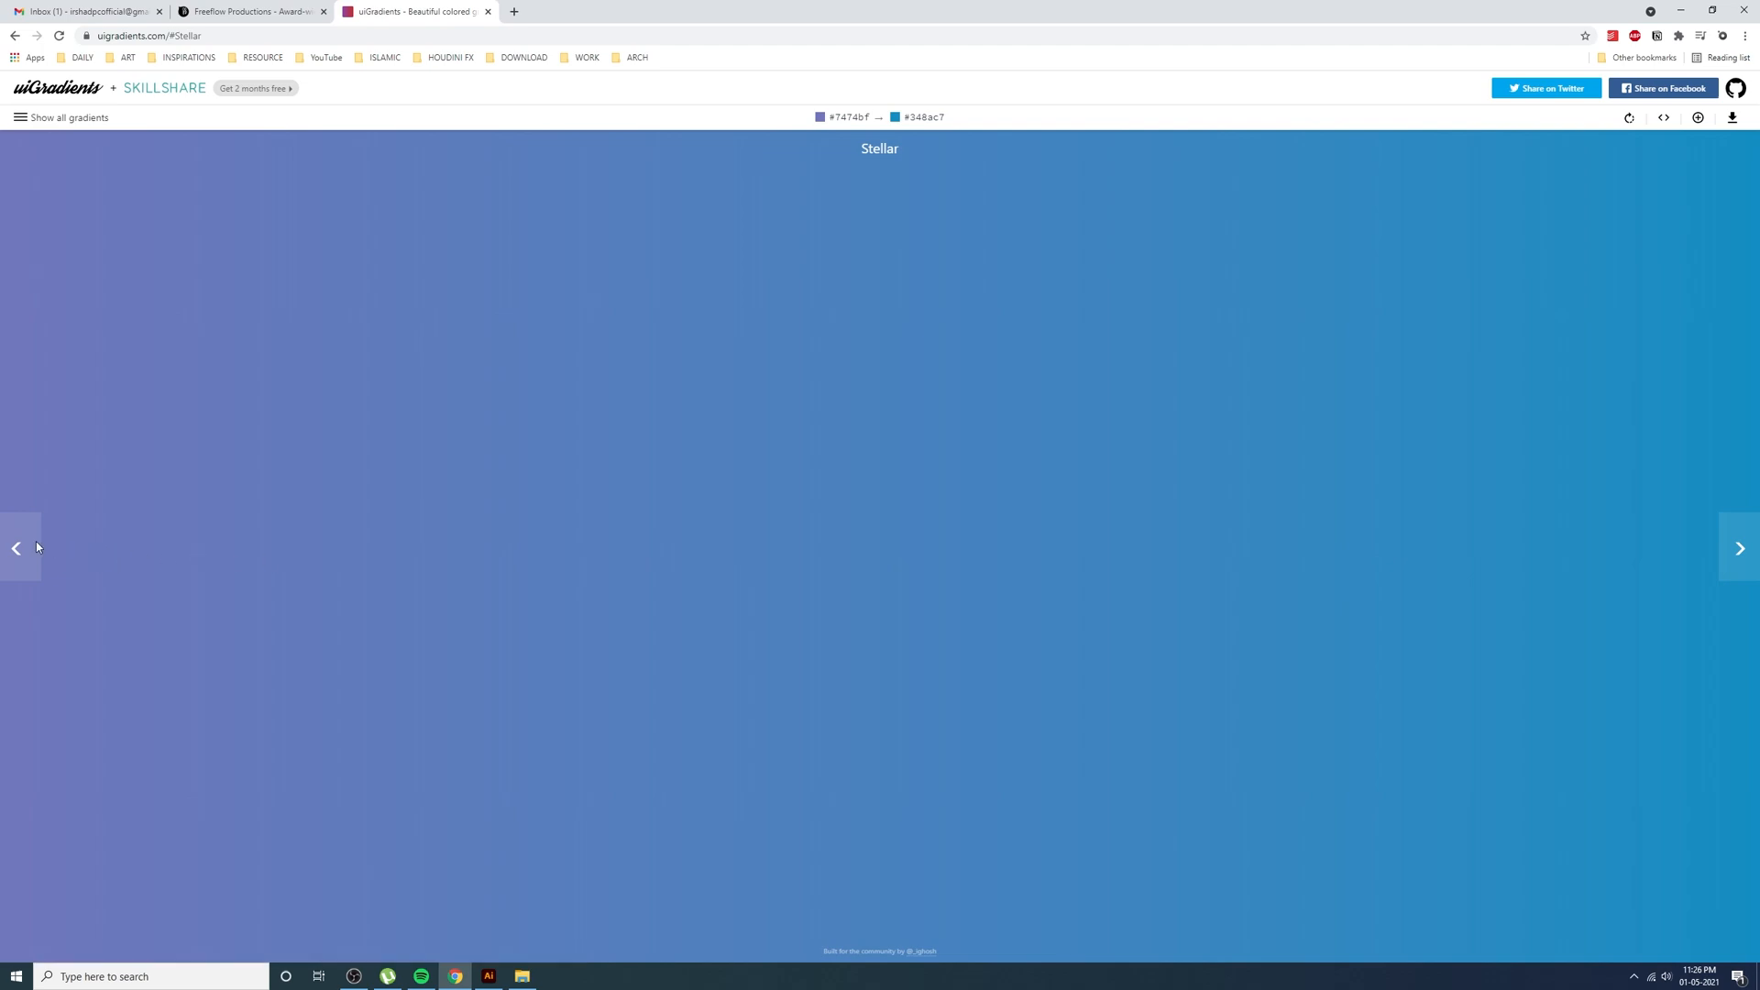
pyautogui.click(40, 548)
pyautogui.click(1745, 561)
pyautogui.click(1744, 559)
pyautogui.click(1745, 557)
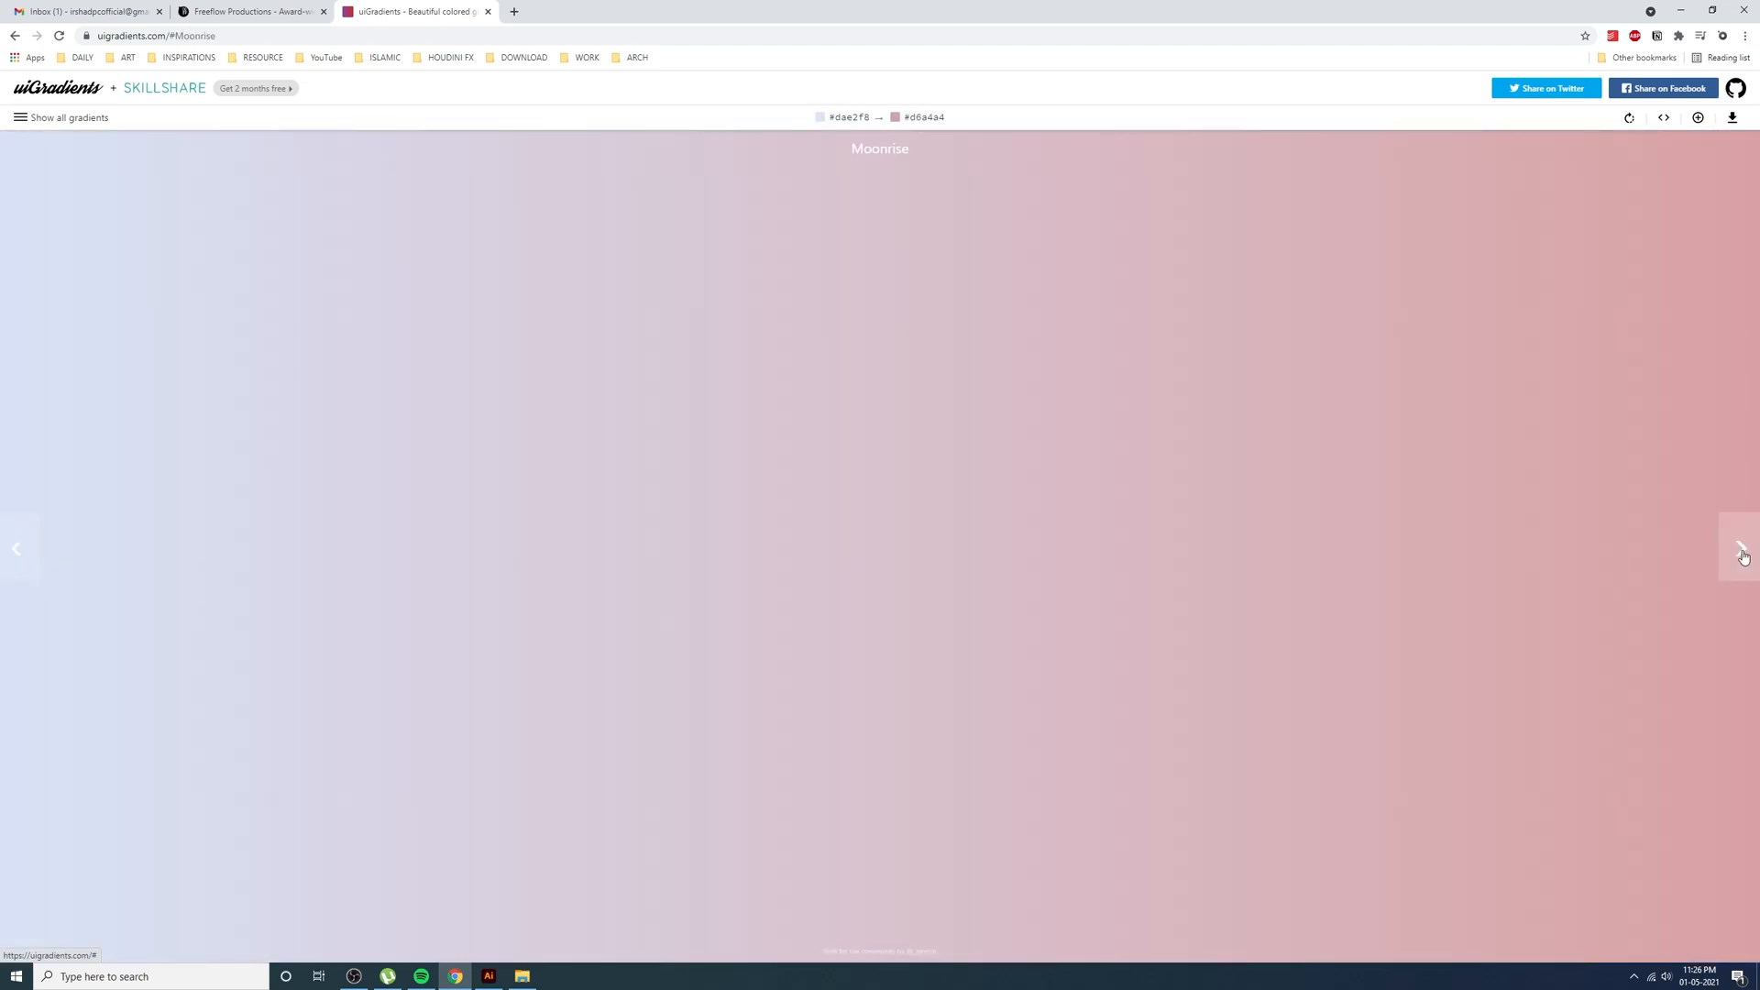
pyautogui.click(1744, 557)
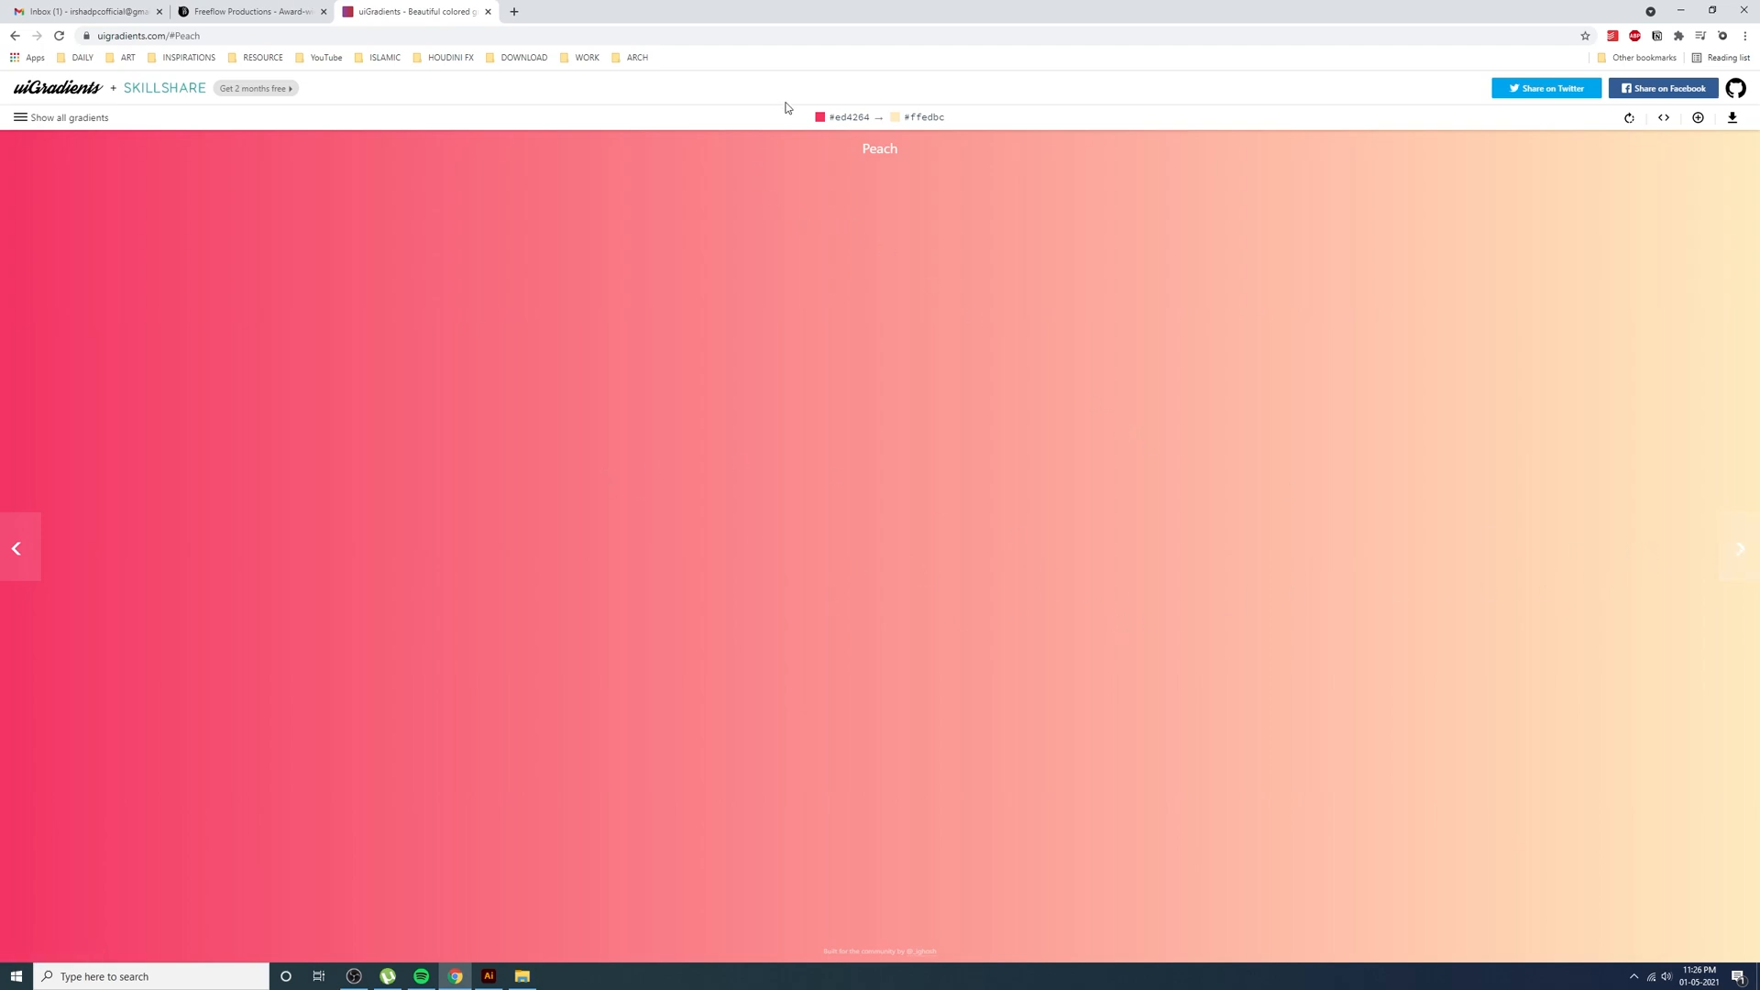
# Switch back to Illustrator and set the large circle's starting gradient stop to #ED4264
pyautogui.click(488, 977)
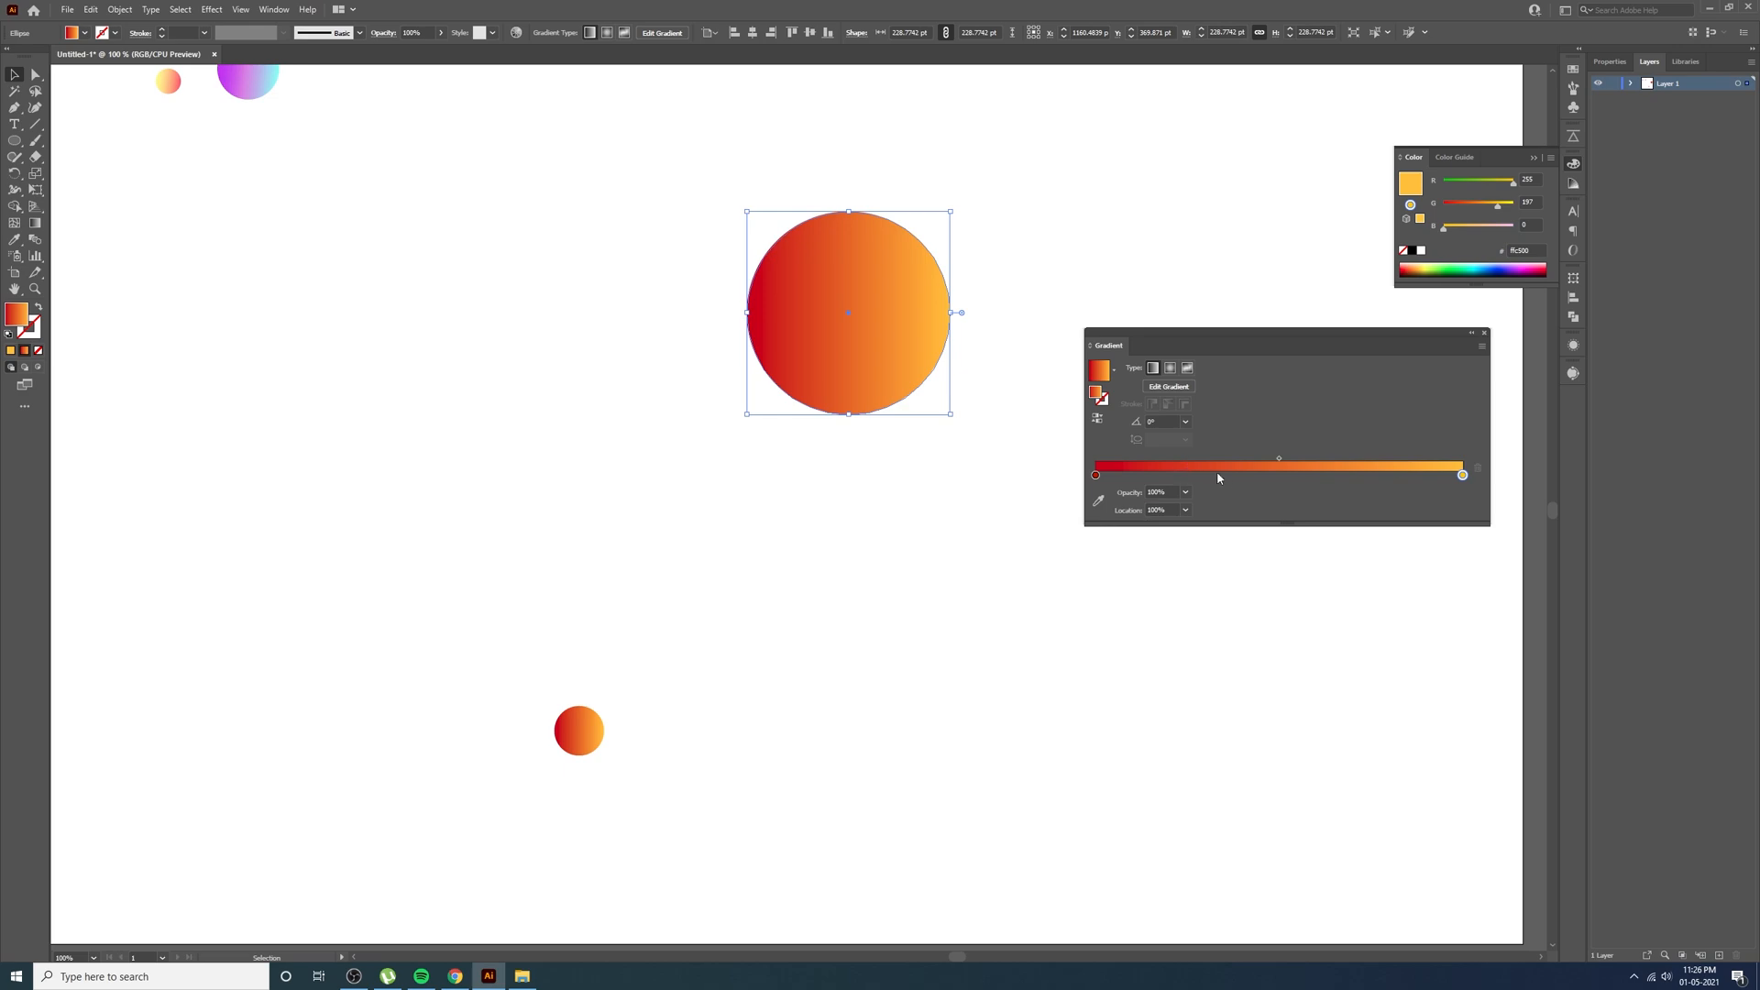
pyautogui.doubleClick(1095, 475)
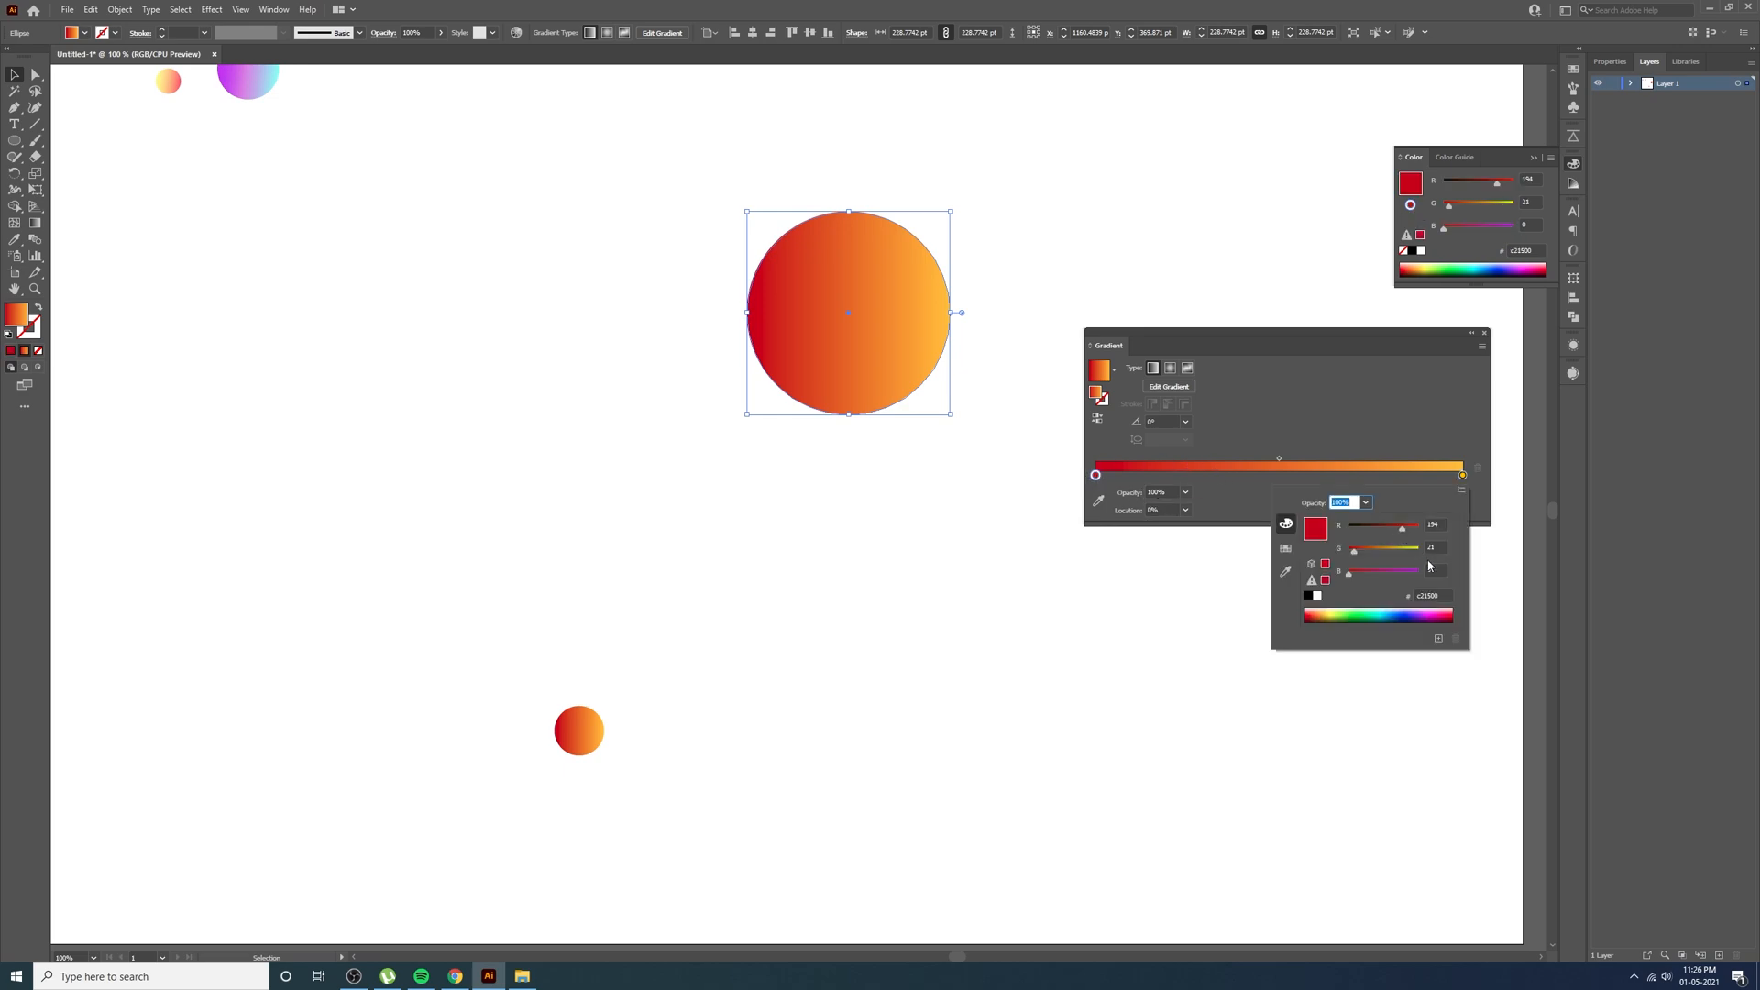
pyautogui.click(1444, 598)
pyautogui.write('ED4264')
pyautogui.press('Return')
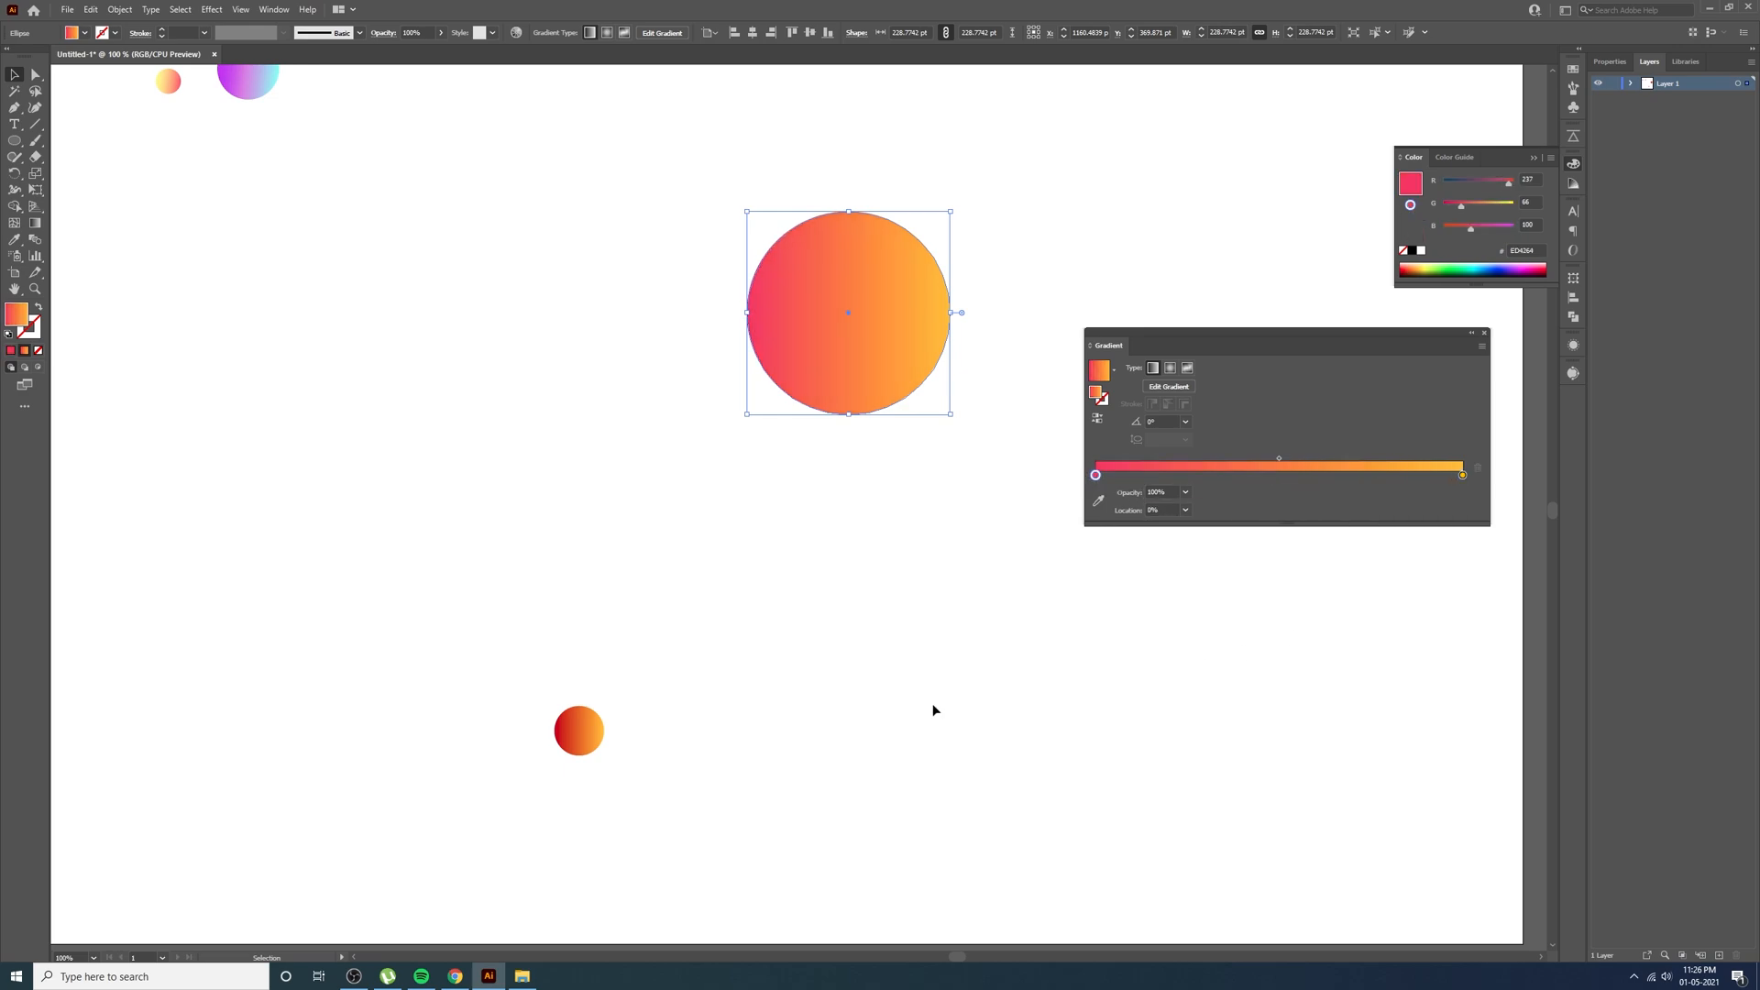
# Get the Peach end colour from uiGradients in Chrome, return to Illustrator and set the large circle's ending gradient stop to #ffedbc
pyautogui.click(455, 977)
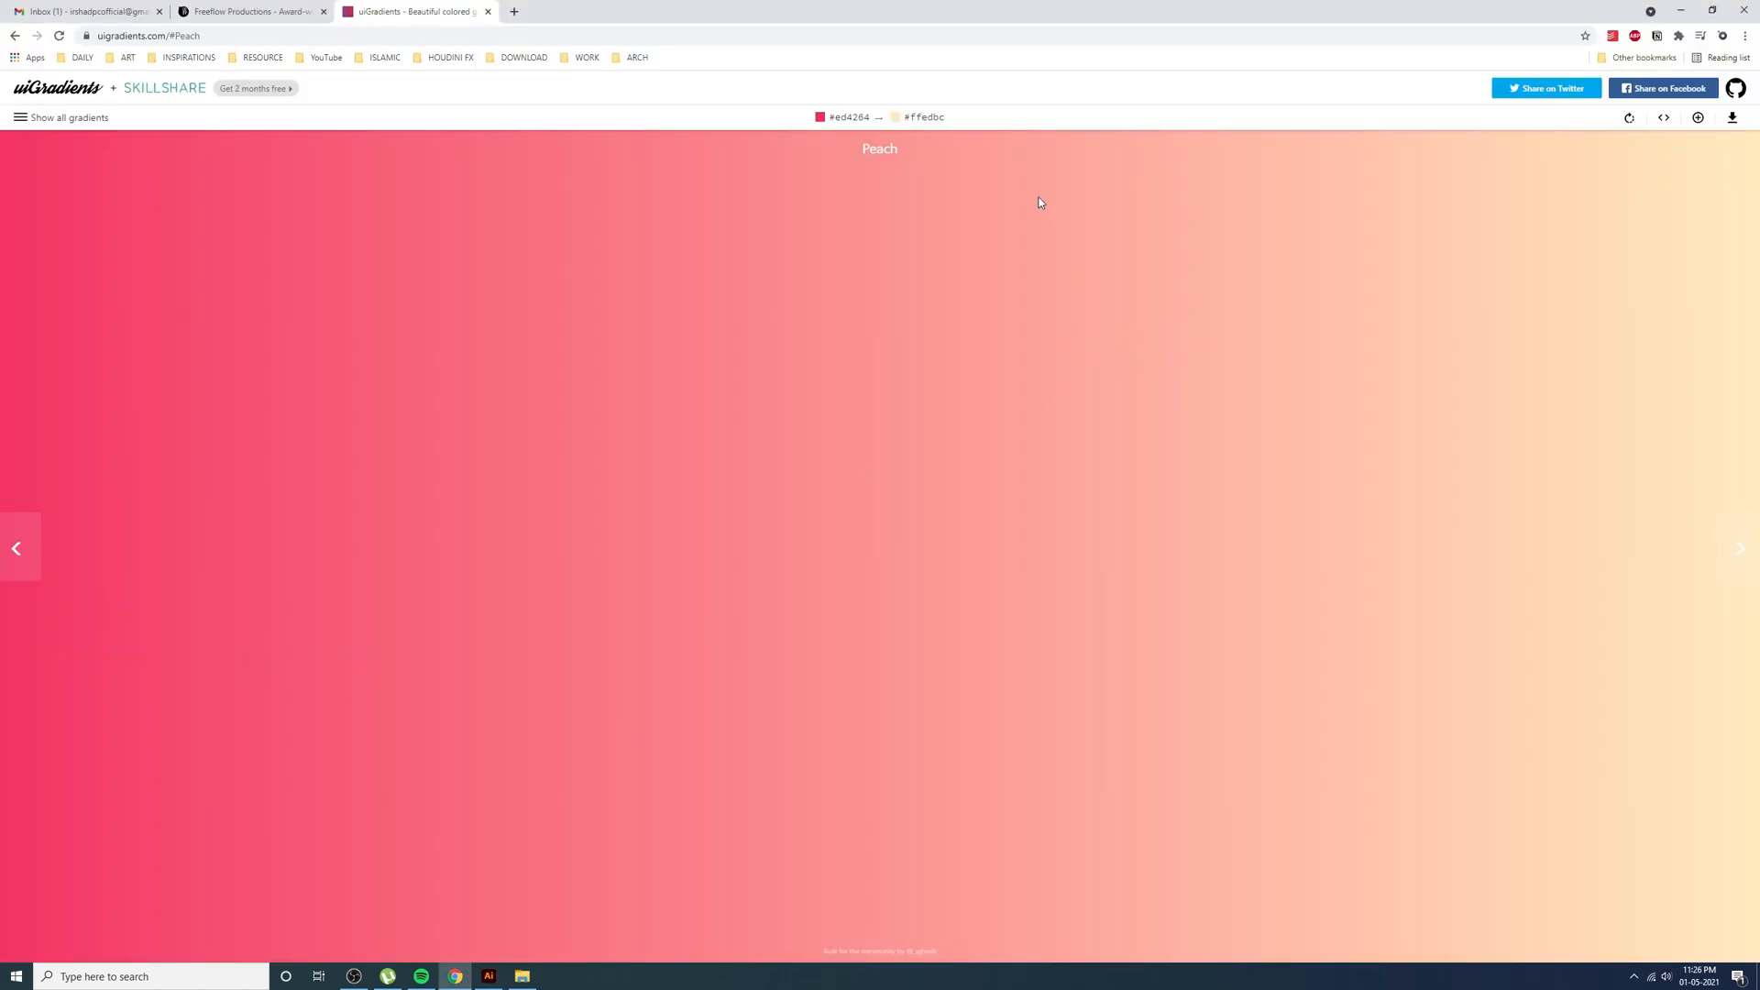
pyautogui.click(910, 119)
pyautogui.click(489, 976)
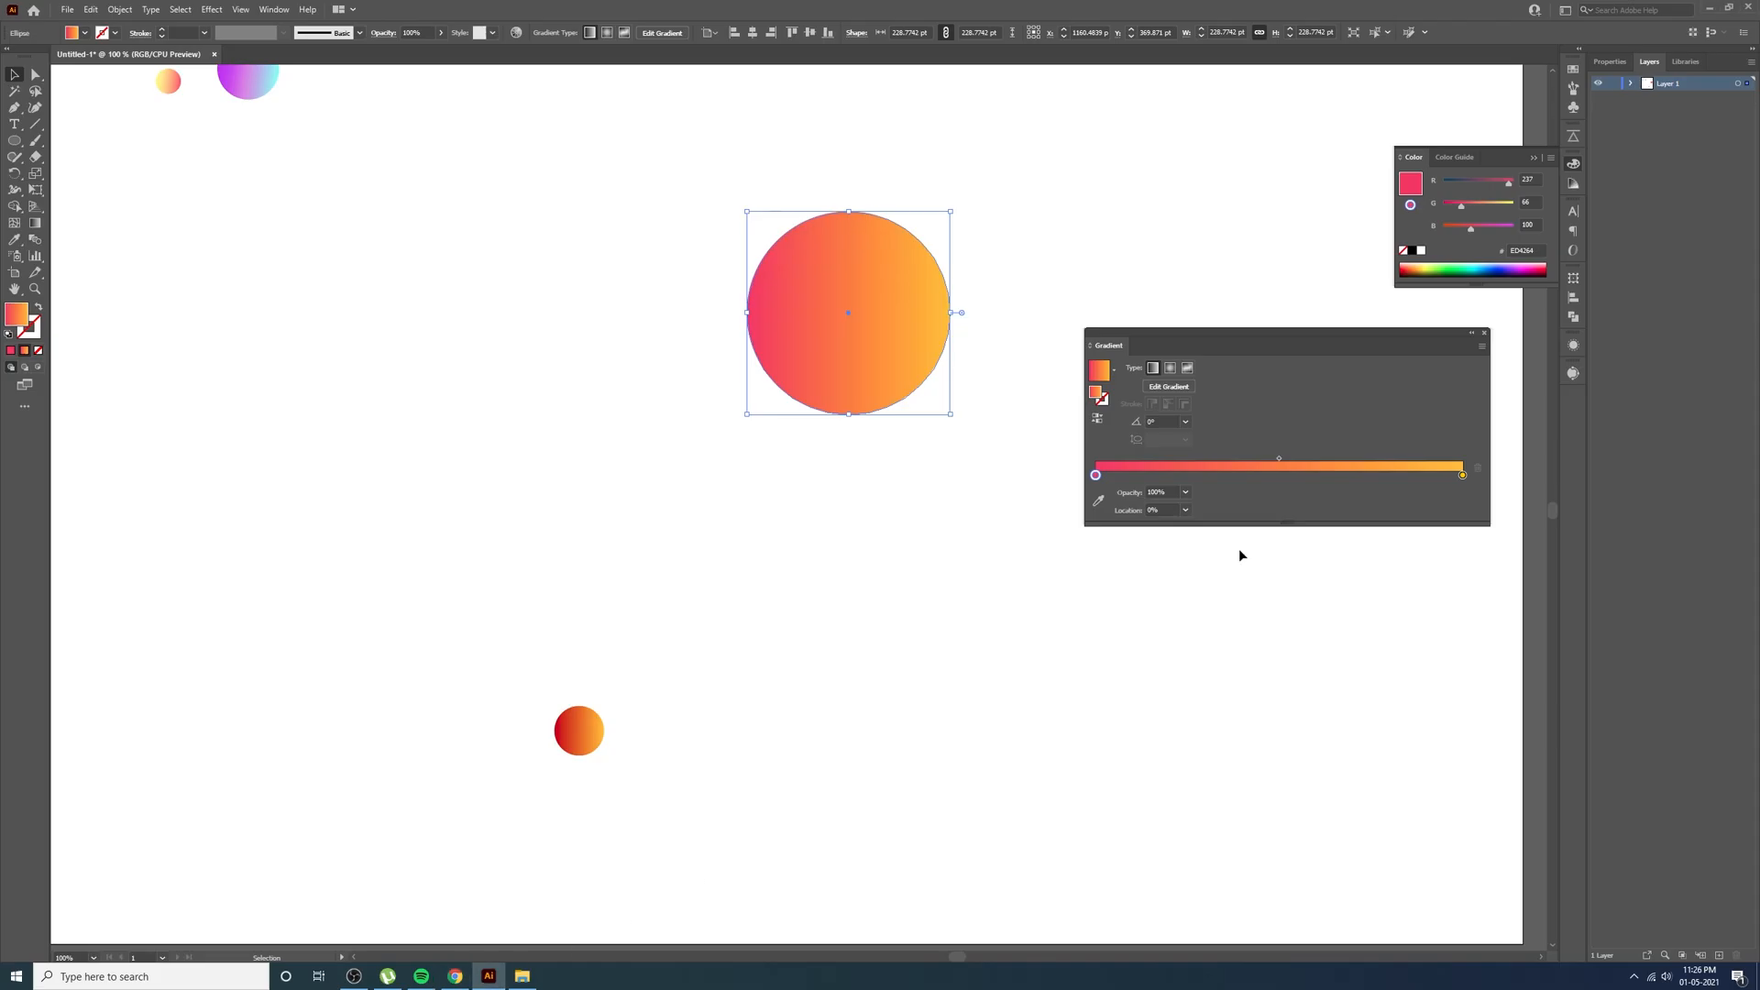
pyautogui.doubleClick(1462, 475)
pyautogui.click(1433, 594)
pyautogui.write('ffedbc')
pyautogui.press('Return')
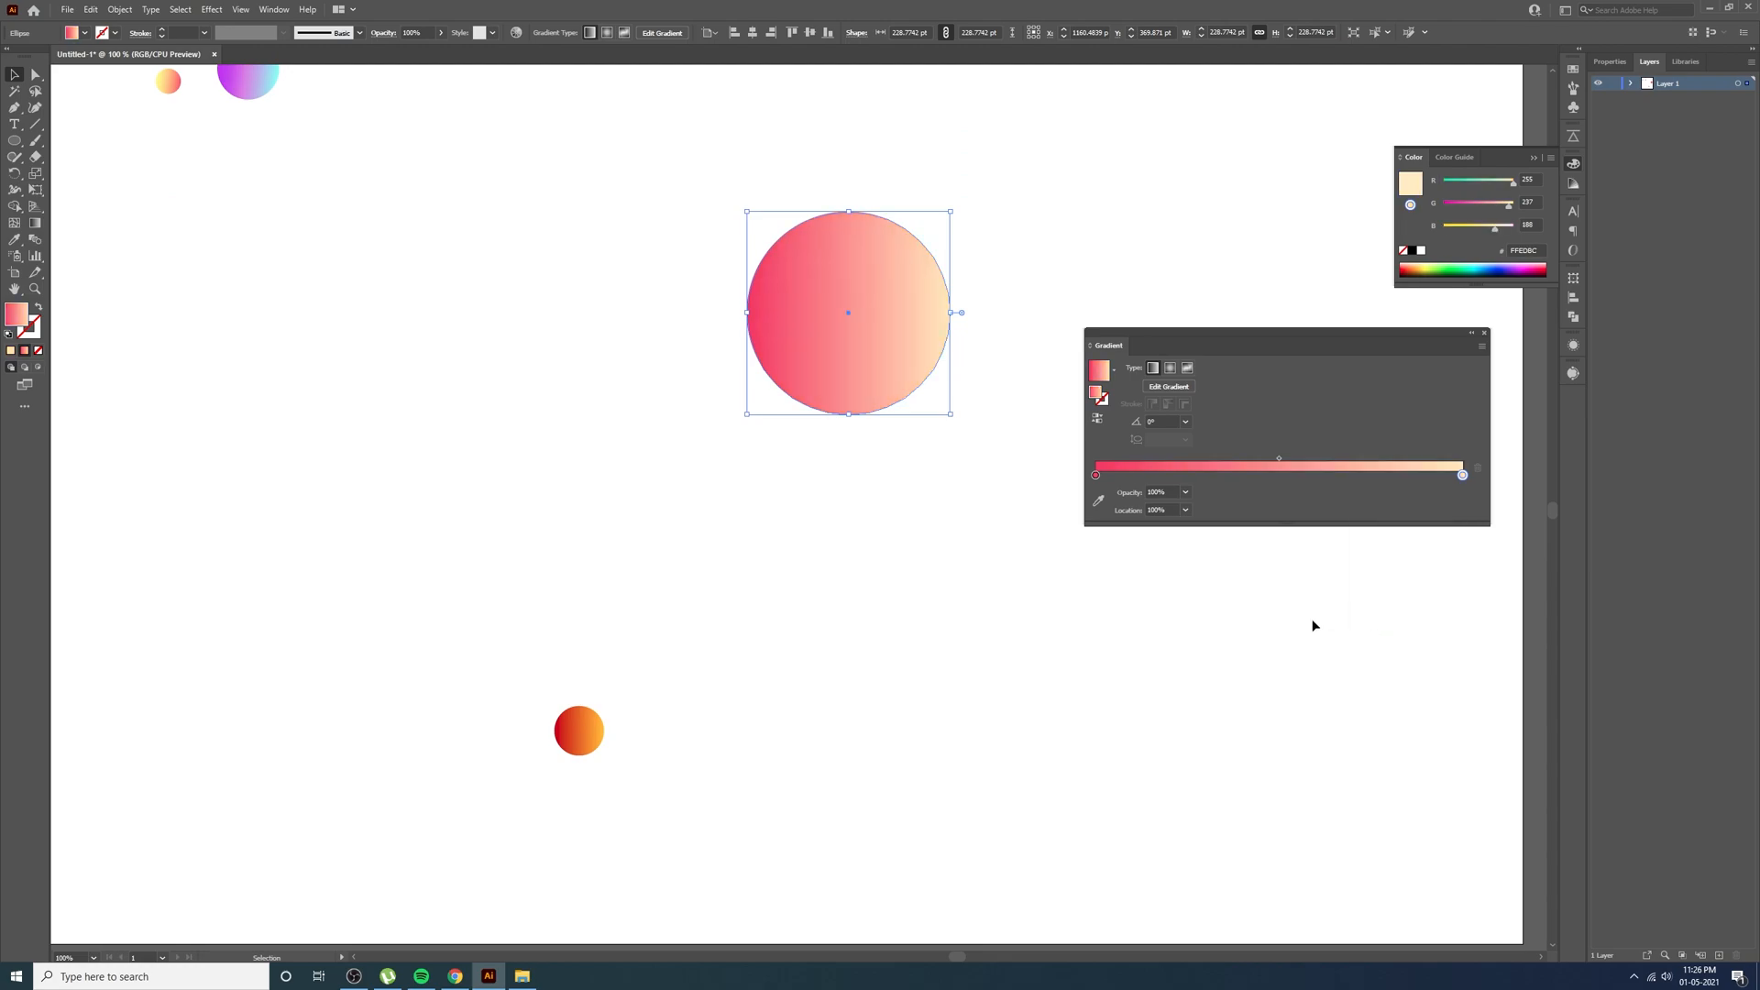
pyautogui.click(958, 583)
# Select both the large and the small gradient circles and blend them together with the Blend tool
pyautogui.scroll(-2, 933, 478)
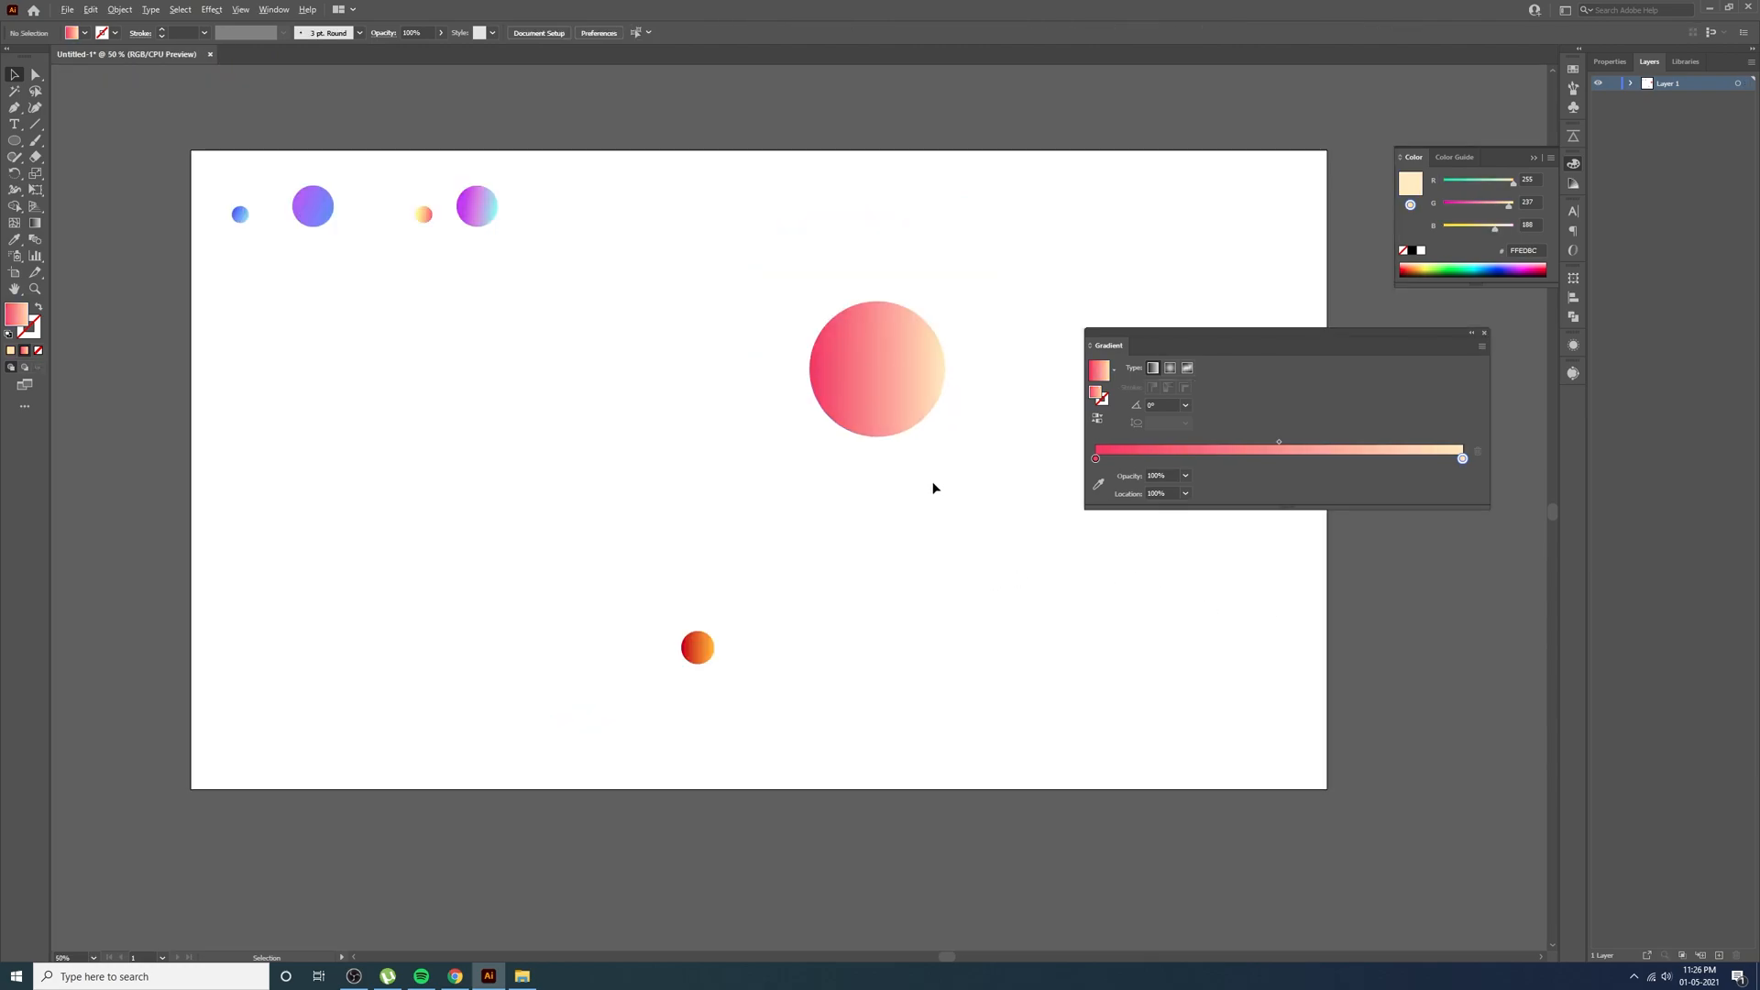
pyautogui.moveTo(917, 508); pyautogui.dragTo(871, 504)
pyautogui.scroll(1, 853, 510)
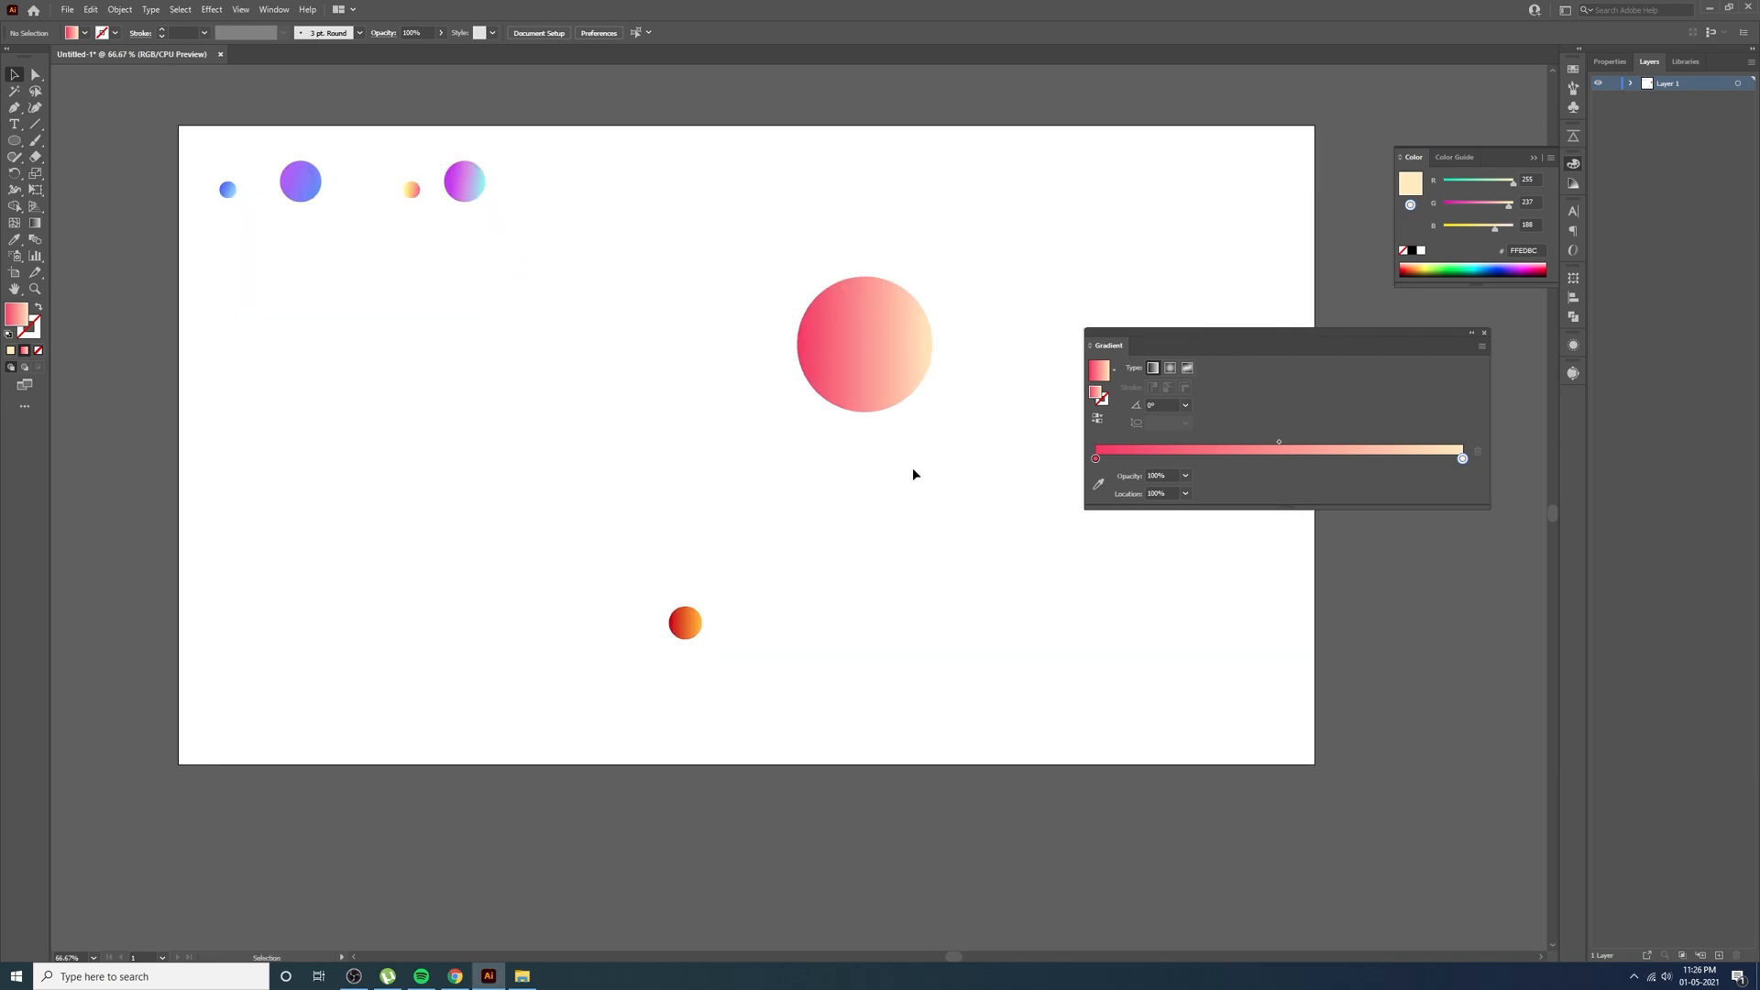
pyautogui.moveTo(971, 217); pyautogui.dragTo(596, 811)
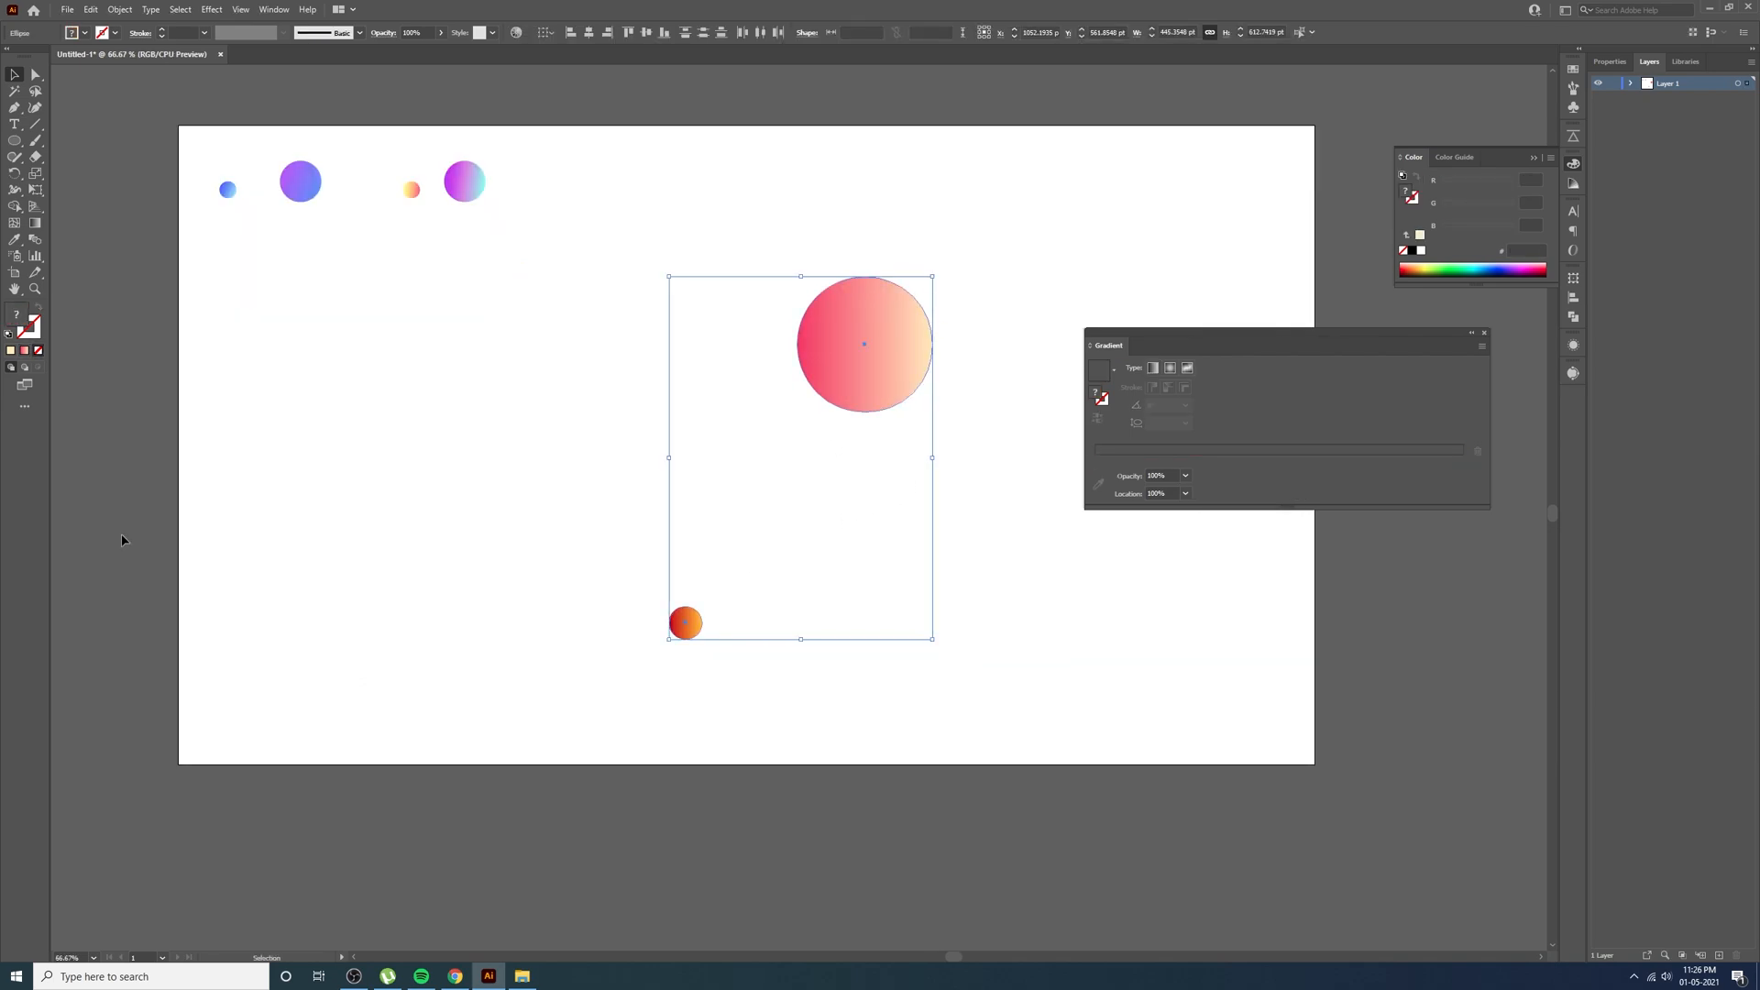
pyautogui.click(35, 240)
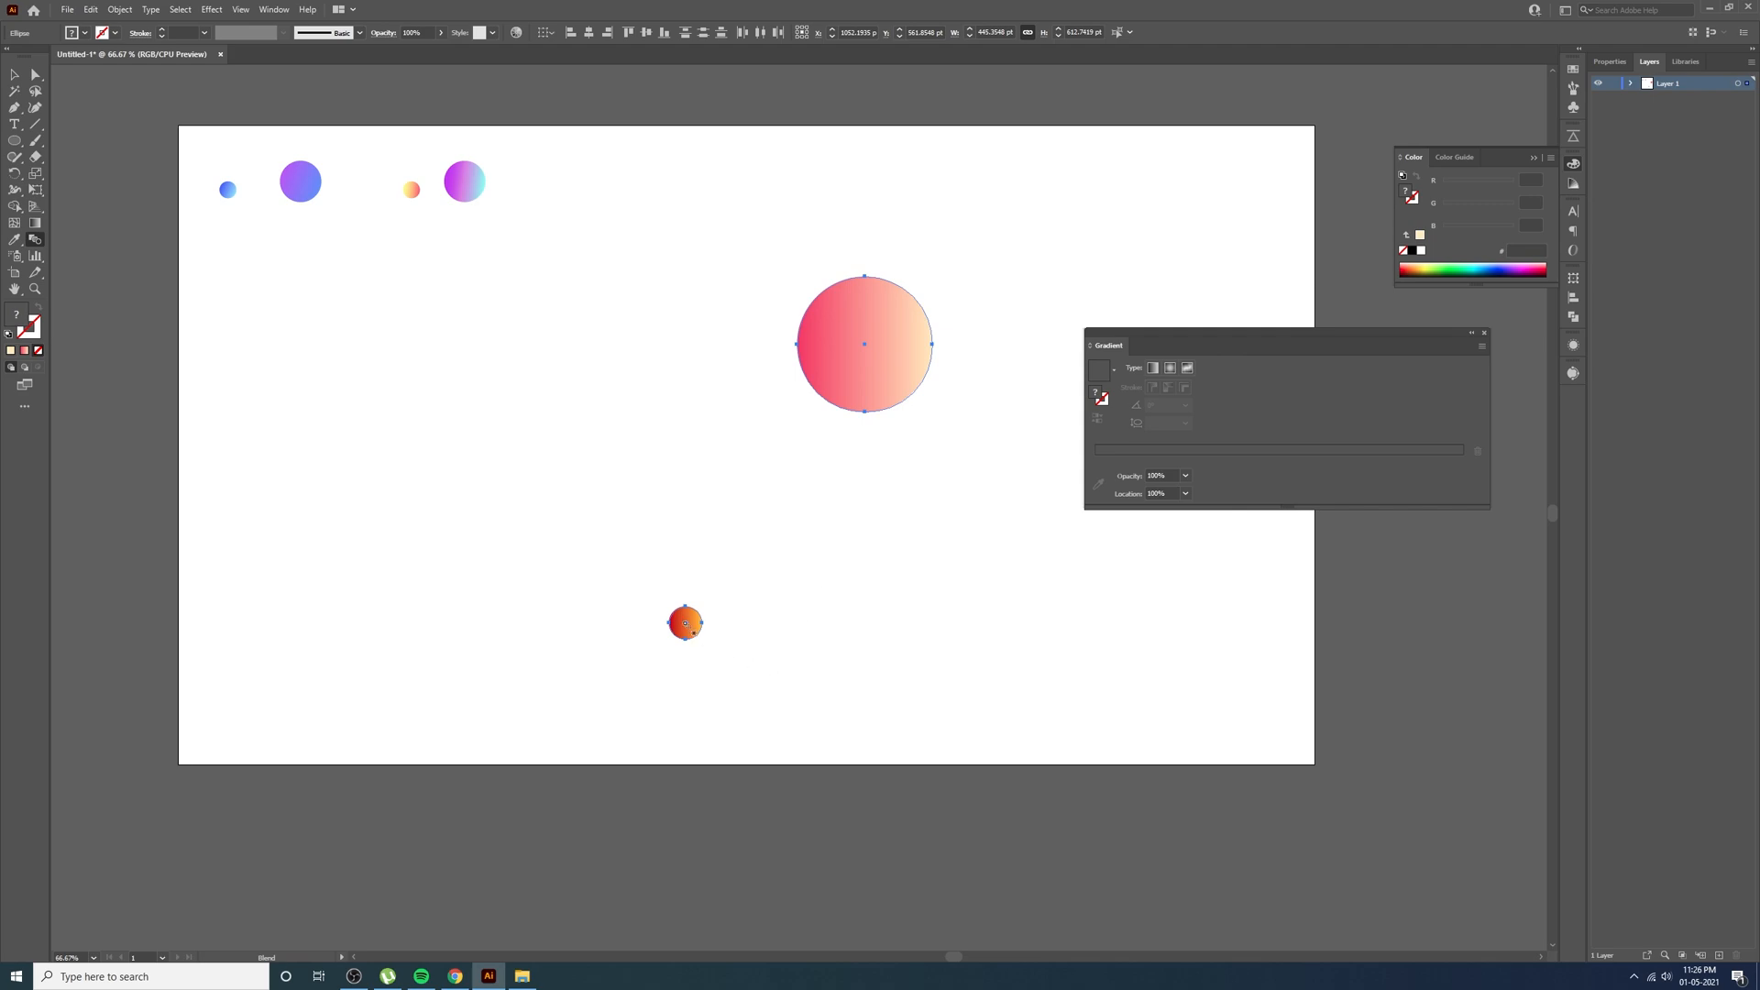
pyautogui.click(865, 346)
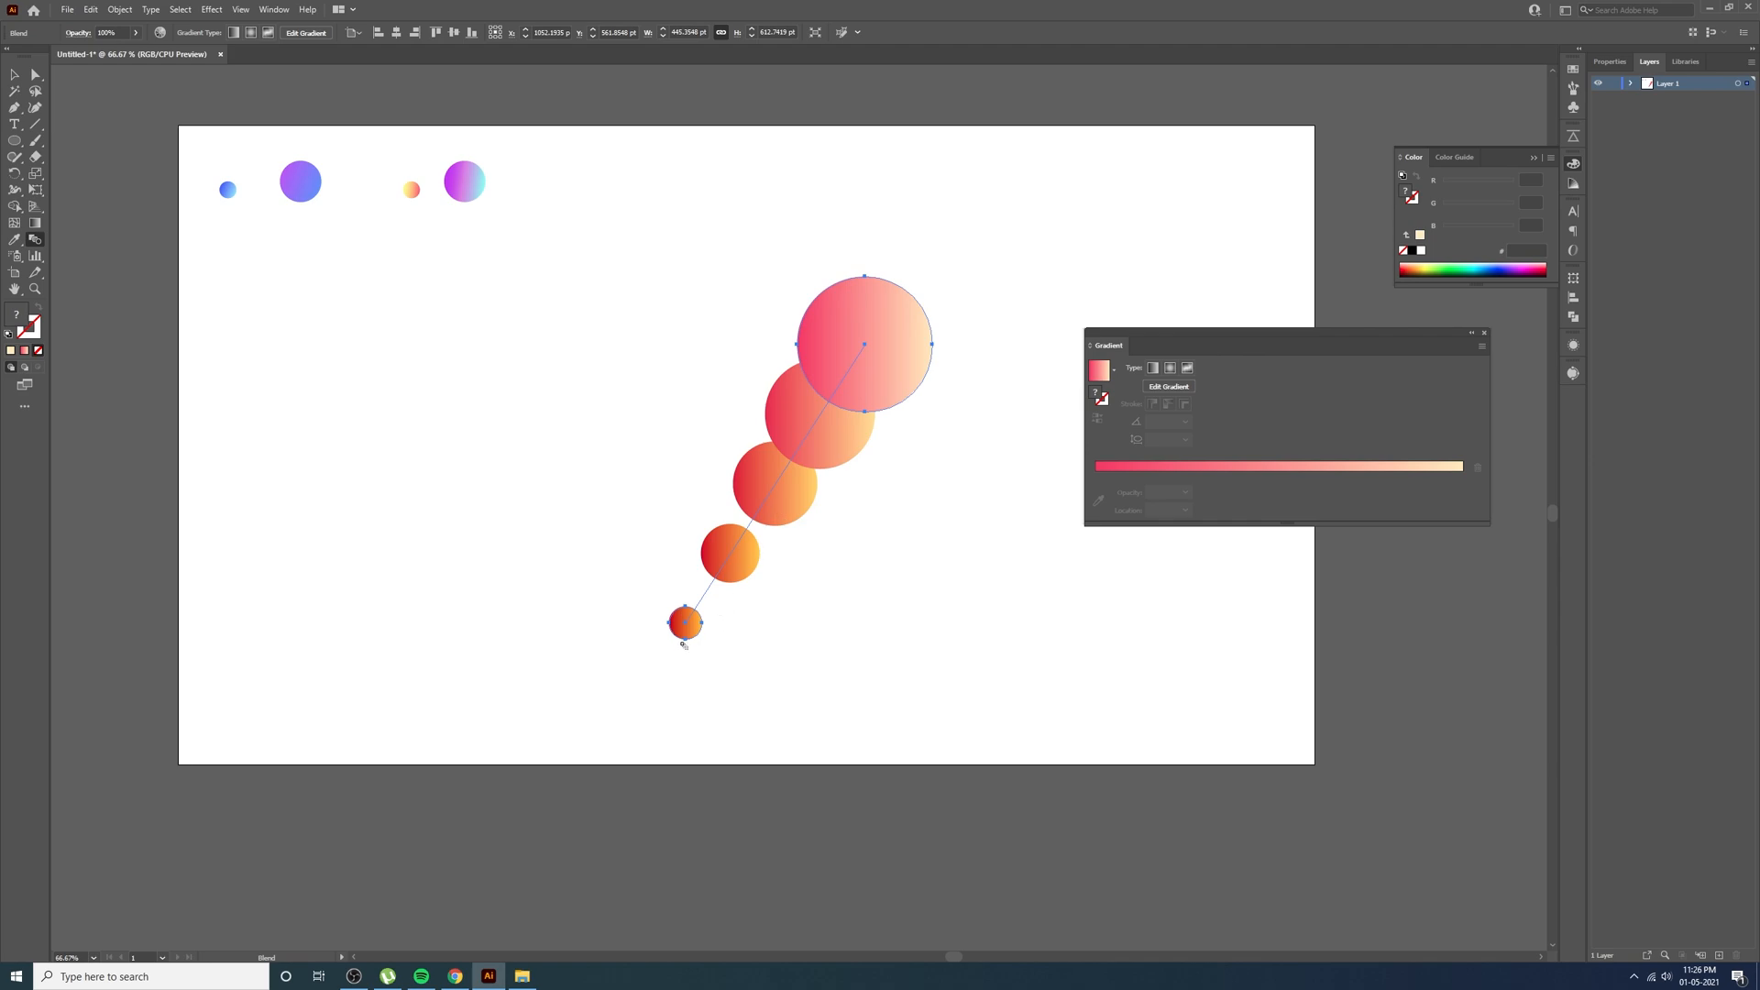
# Change the blend's spacing from Smooth Color to Specified Steps with 152 steps
pyautogui.click(11, 75)
pyautogui.moveTo(1217, 331); pyautogui.dragTo(1240, 319)
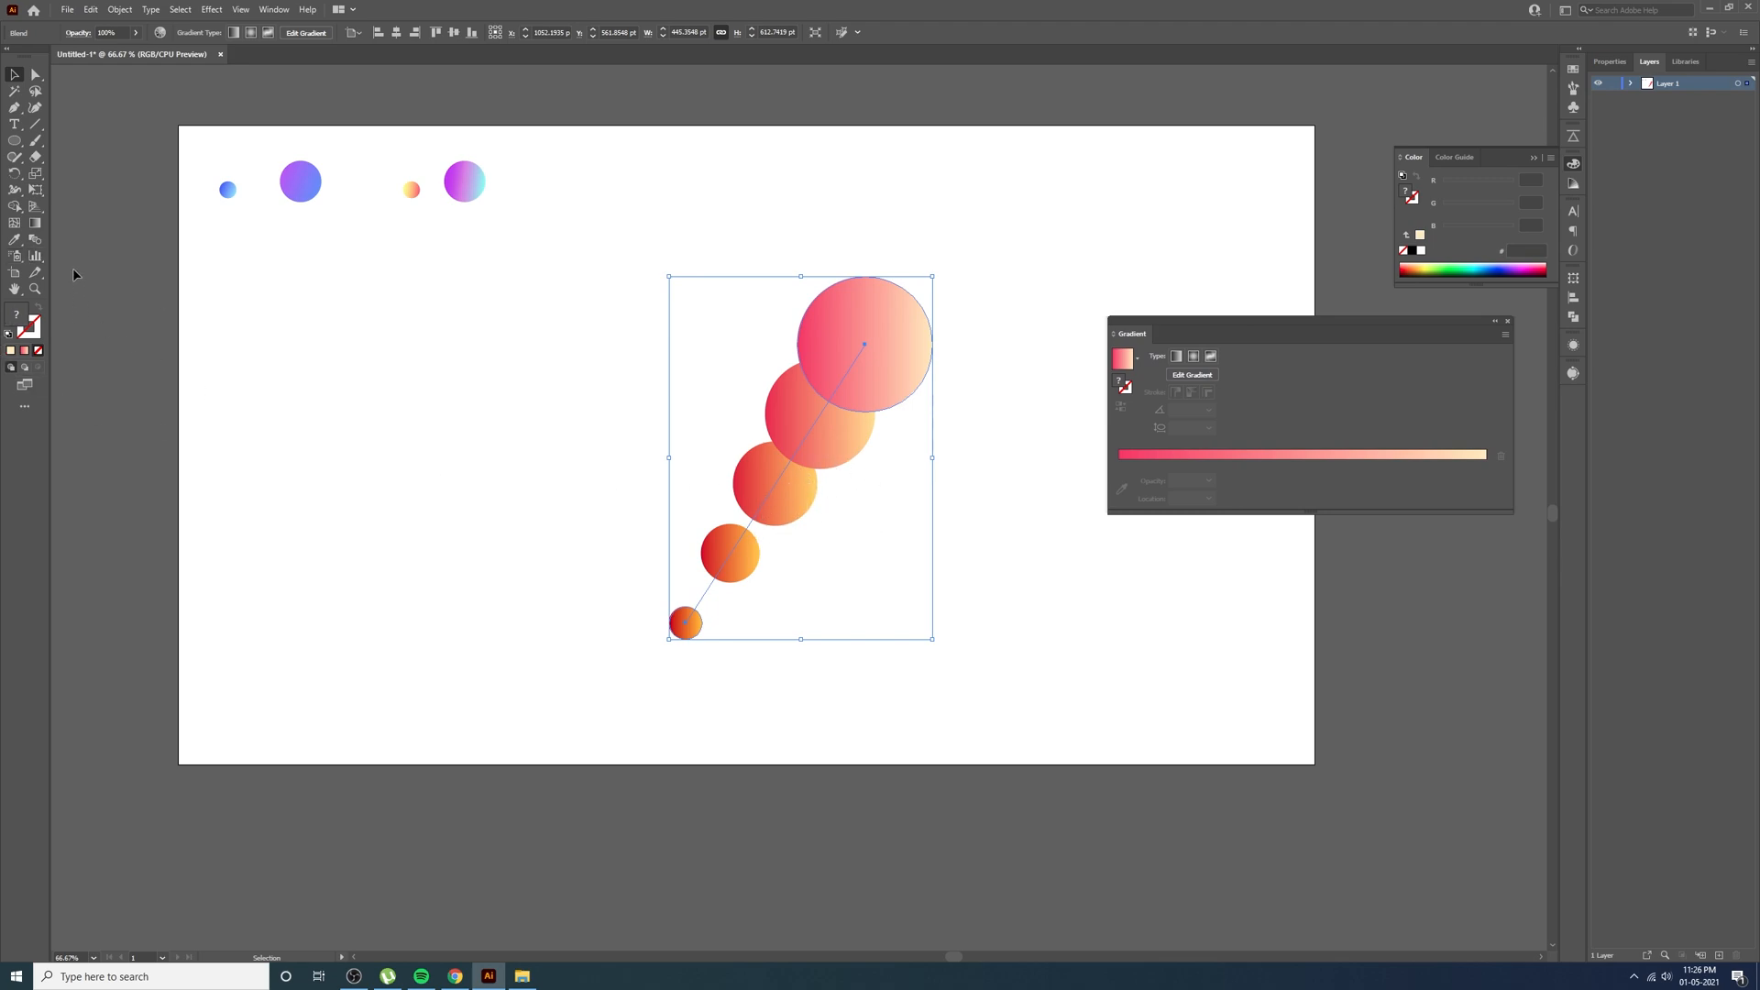
pyautogui.doubleClick(38, 241)
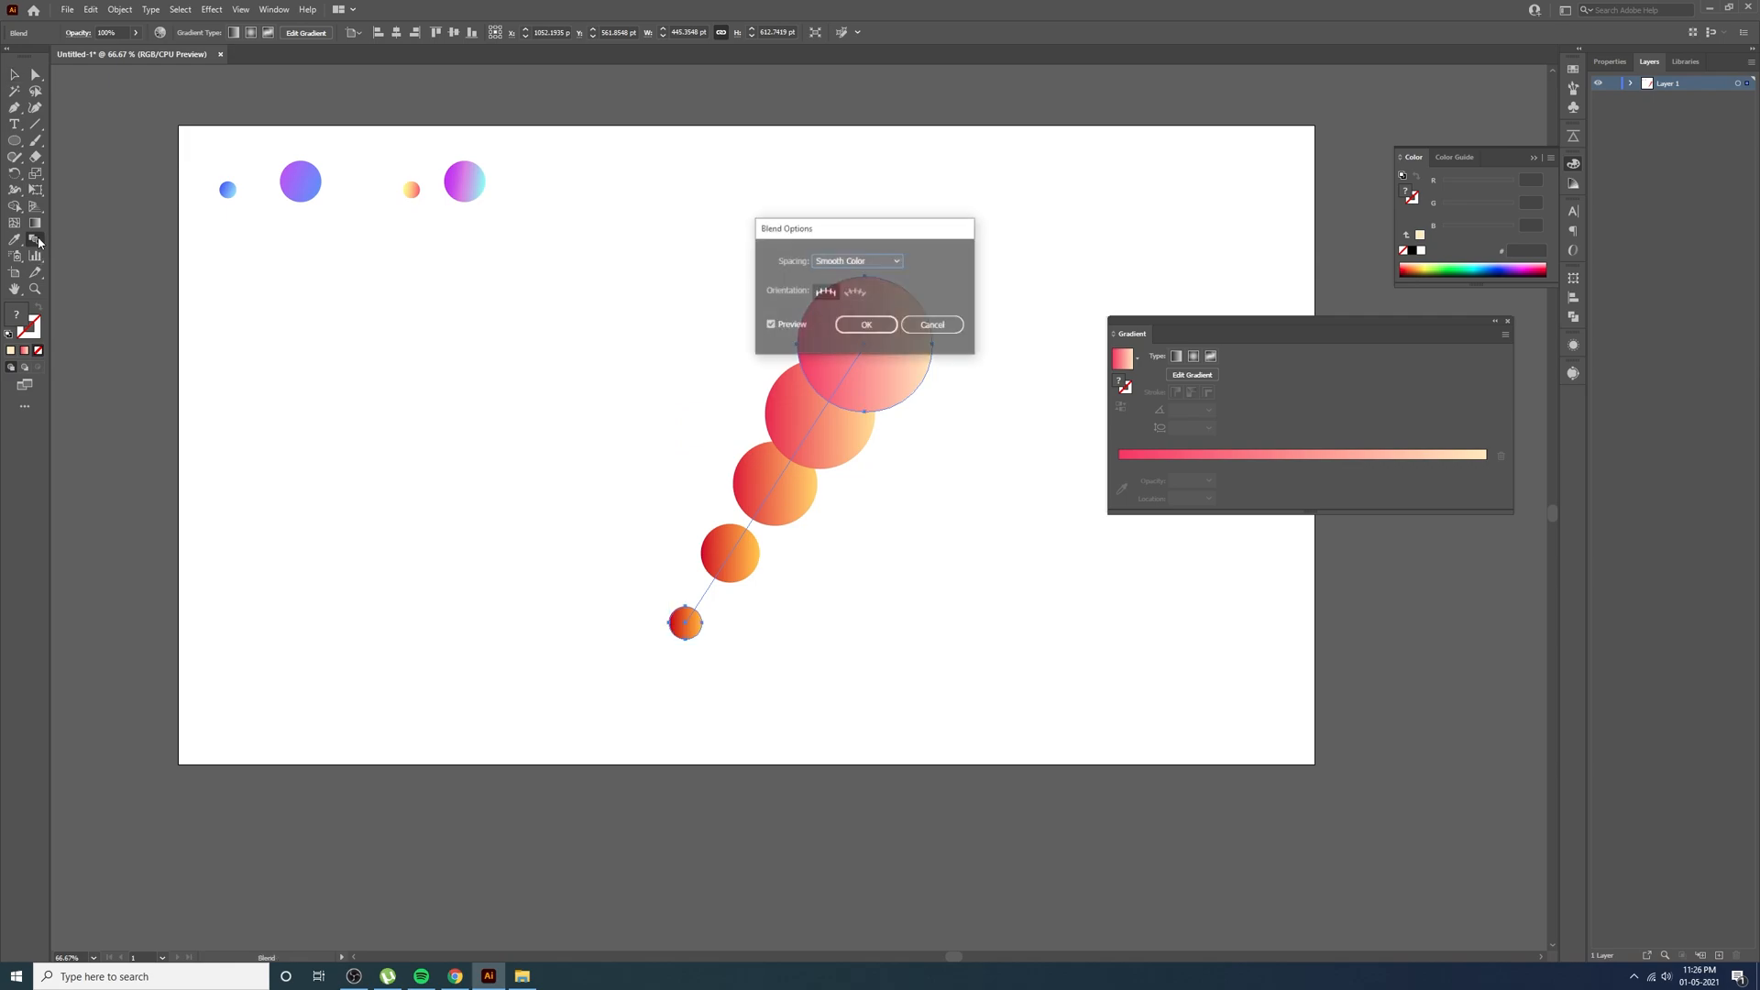
pyautogui.click(857, 262)
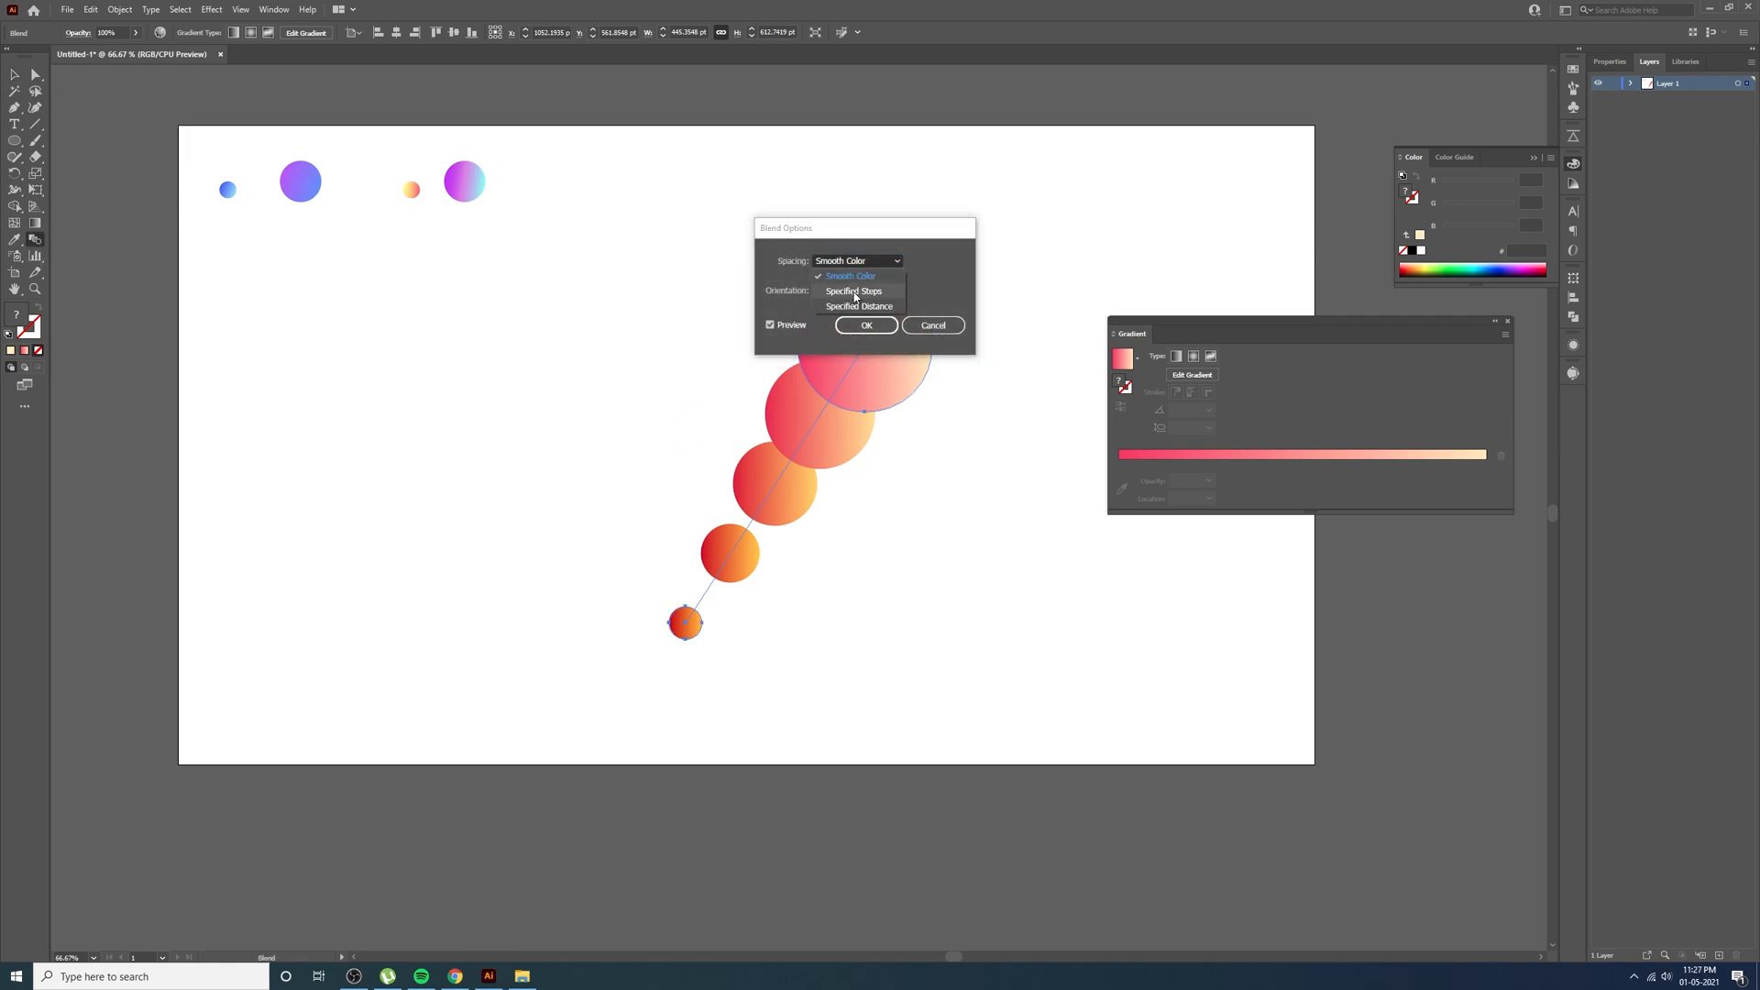
pyautogui.click(855, 288)
pyautogui.write('14')
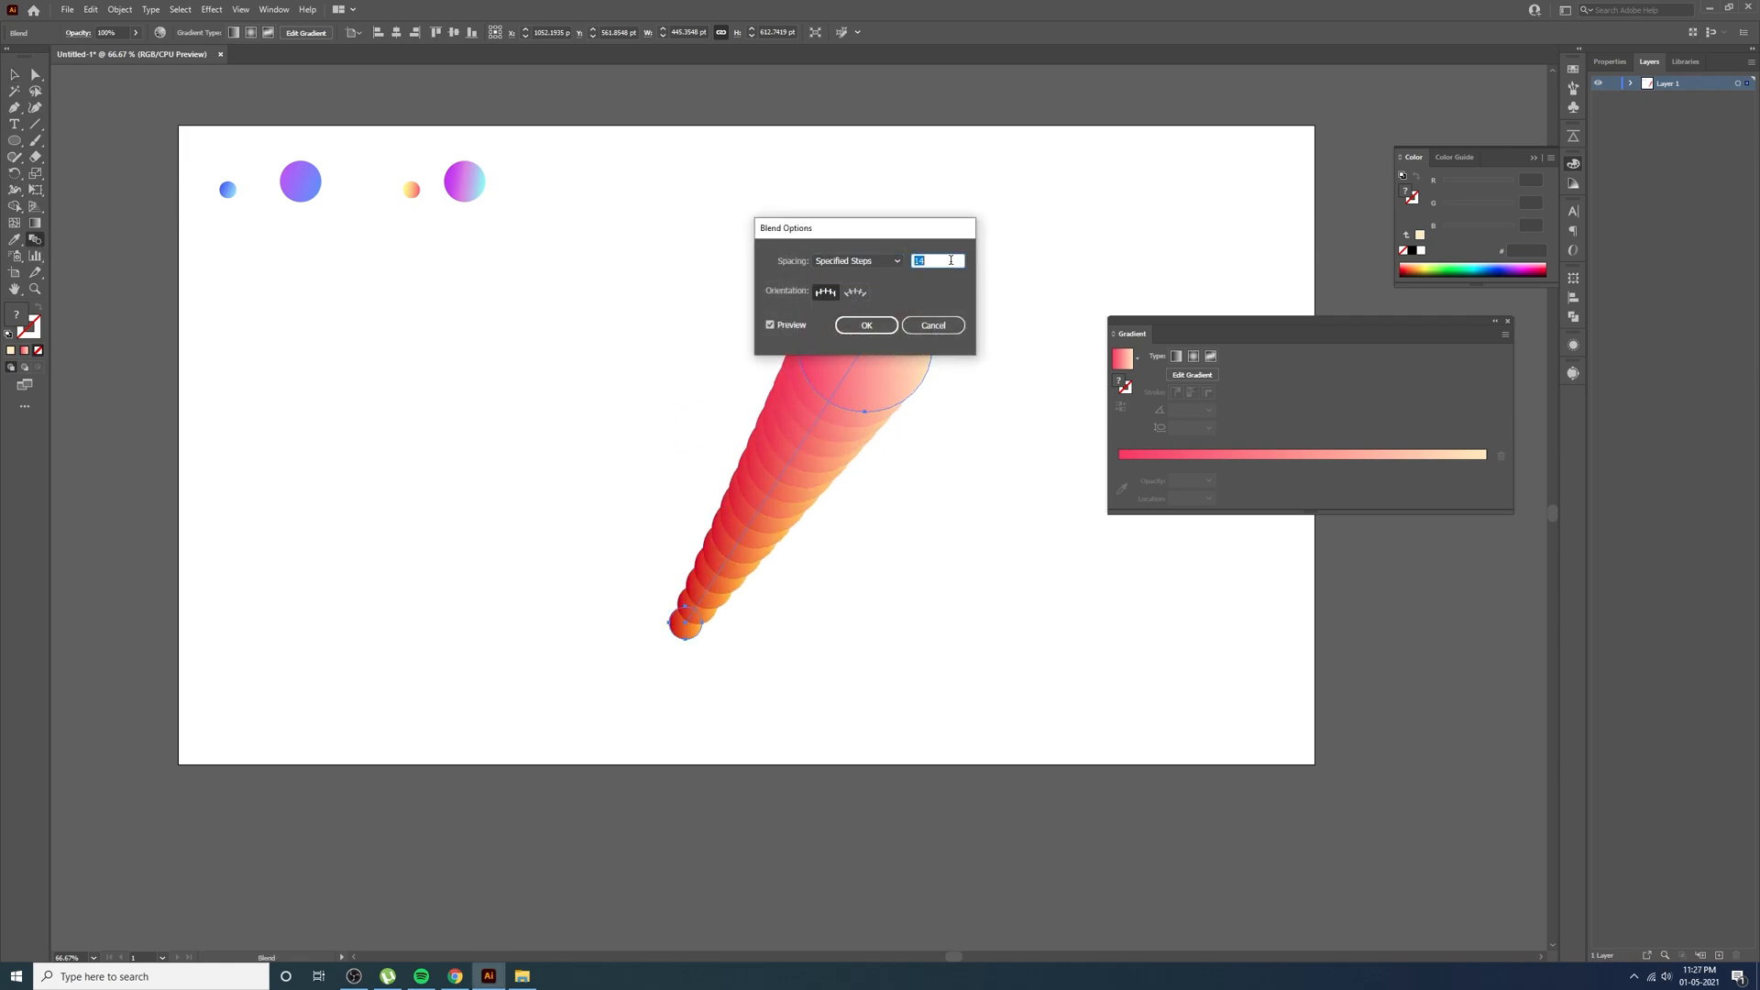
pyautogui.doubleClick(929, 260)
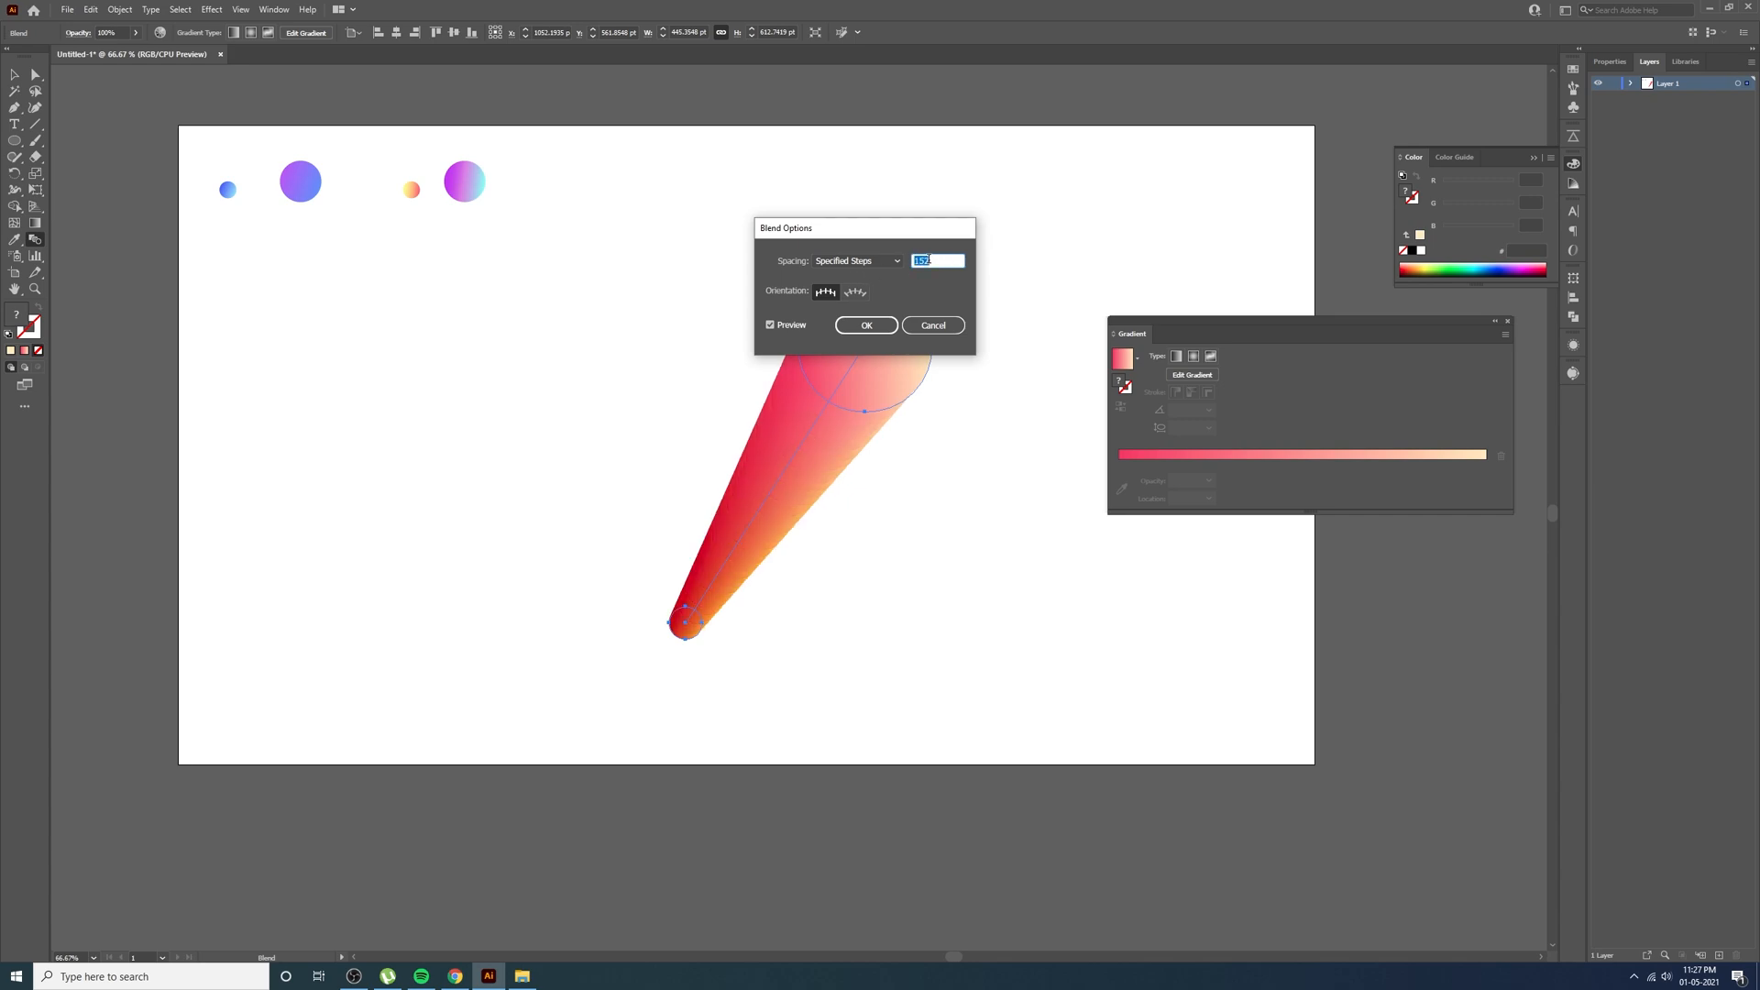
pyautogui.click(870, 325)
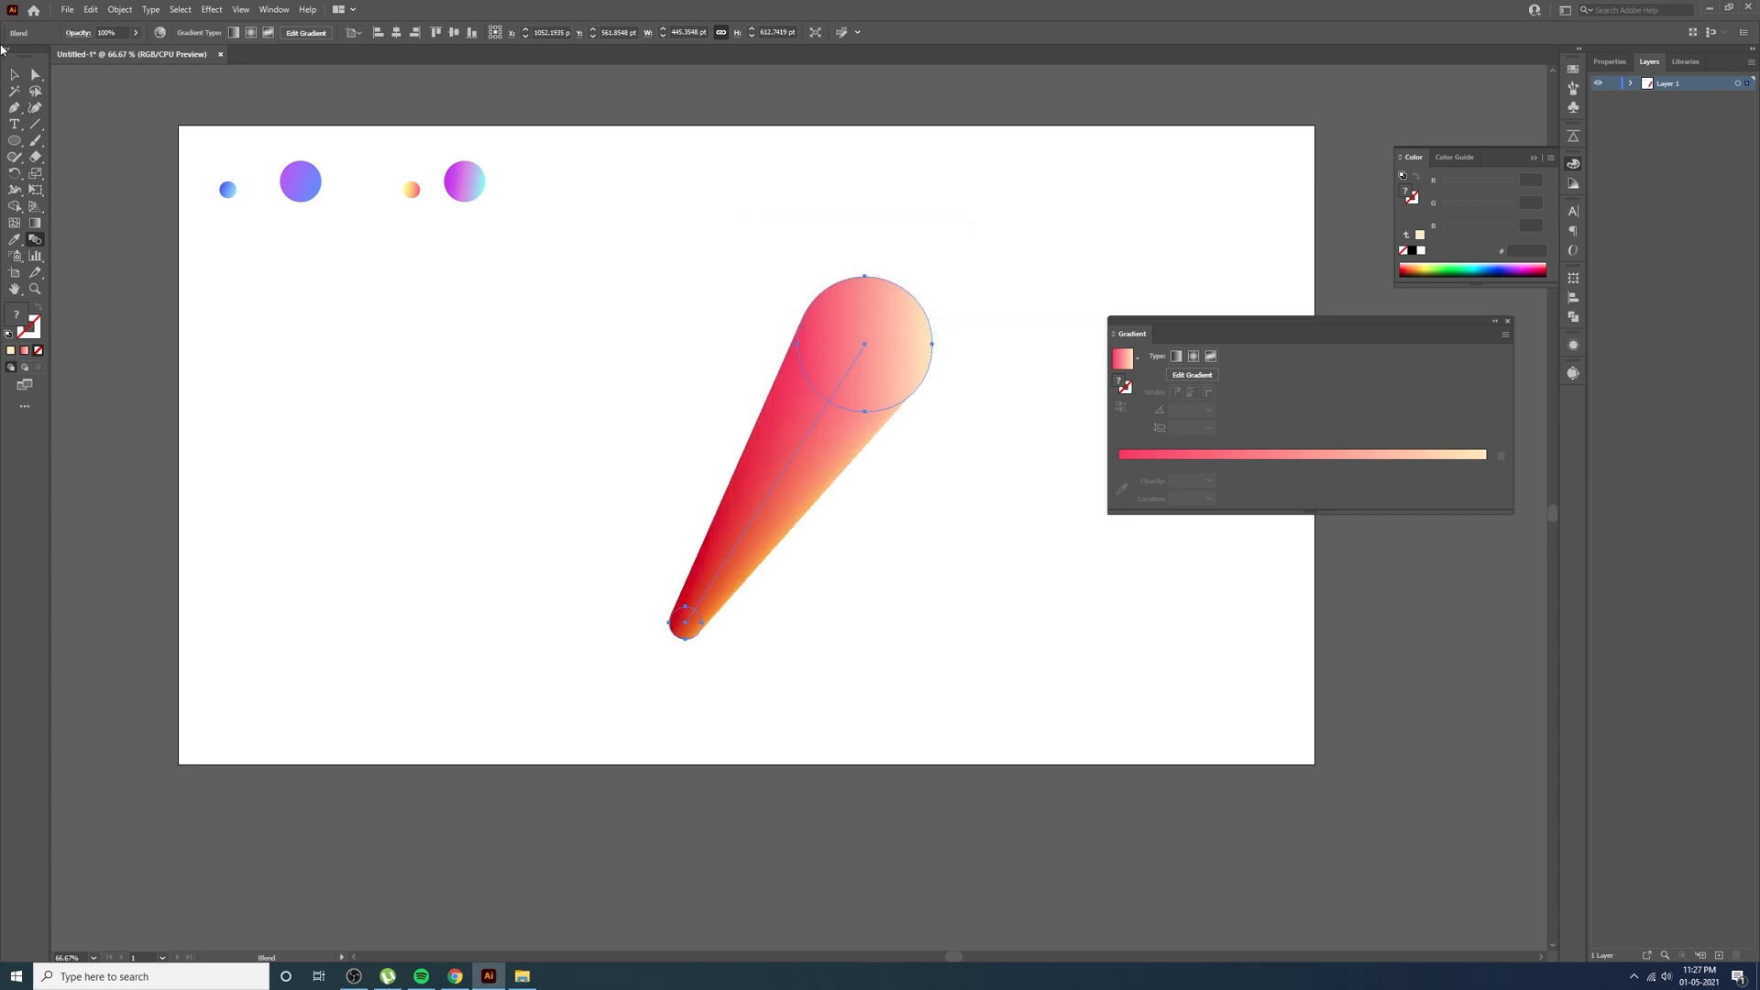
# Move the blended shape slightly left, shift the floating Gradient panel away from the artwork and deselect everything
pyautogui.click(14, 74)
pyautogui.moveTo(847, 428); pyautogui.dragTo(799, 421)
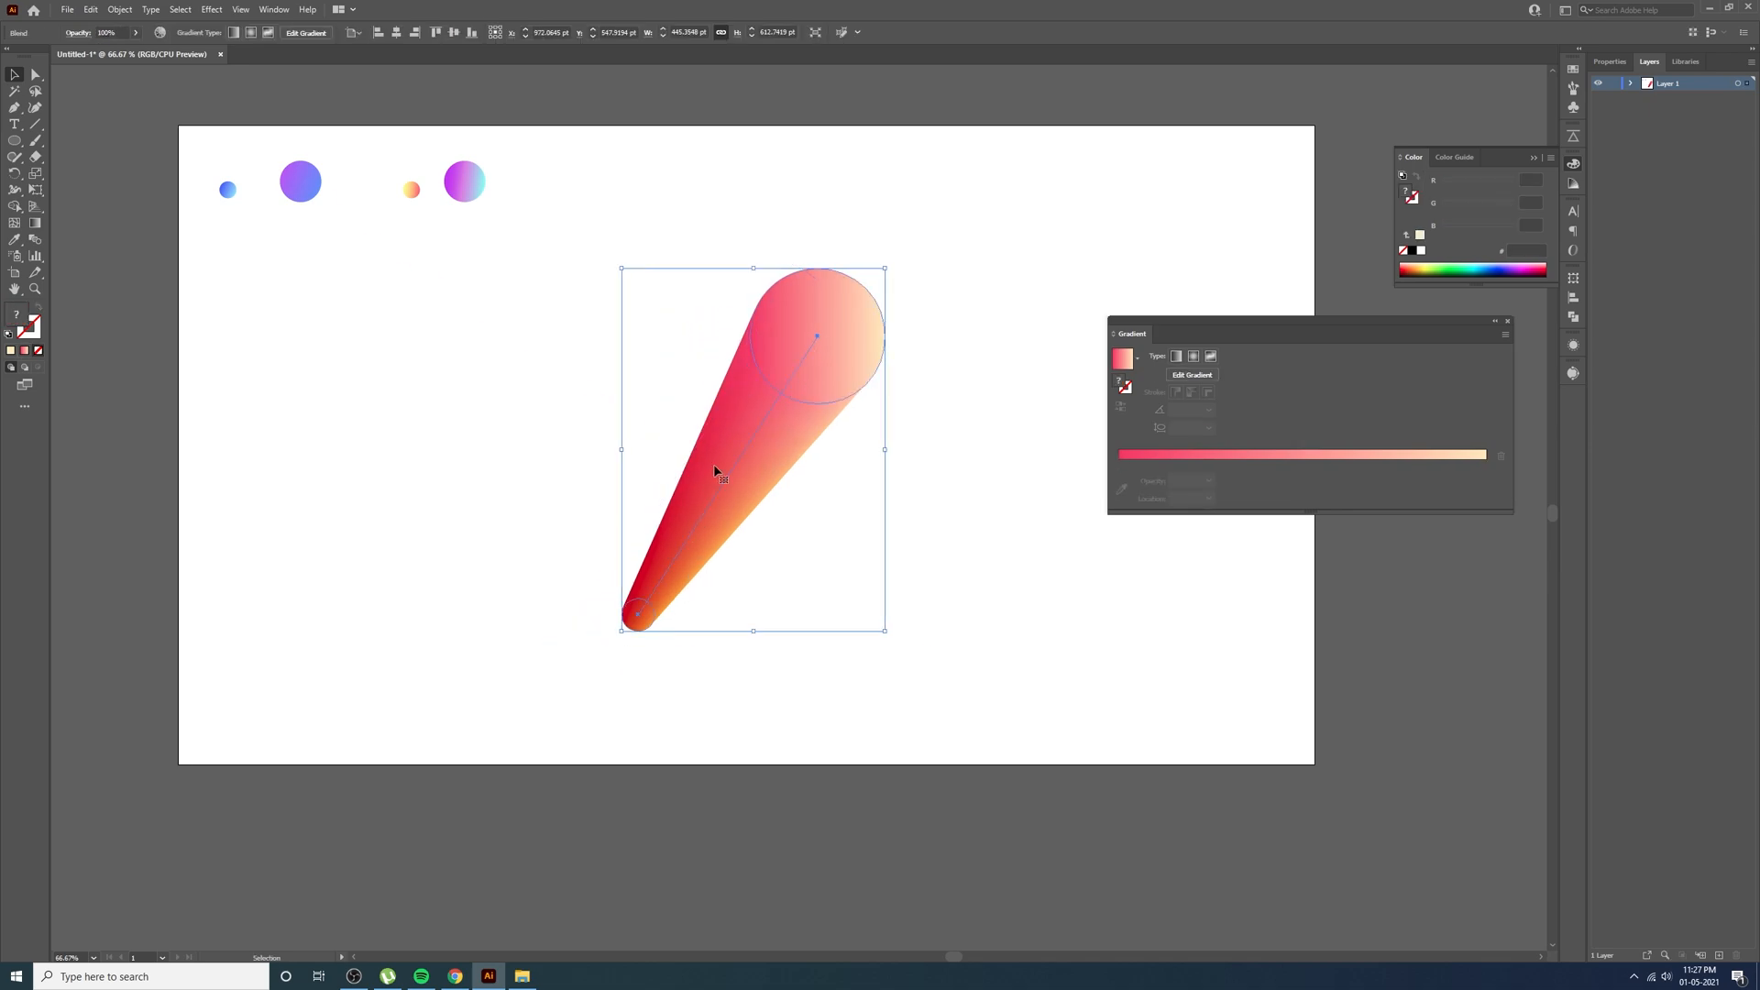
pyautogui.moveTo(1194, 324); pyautogui.dragTo(1115, 117)
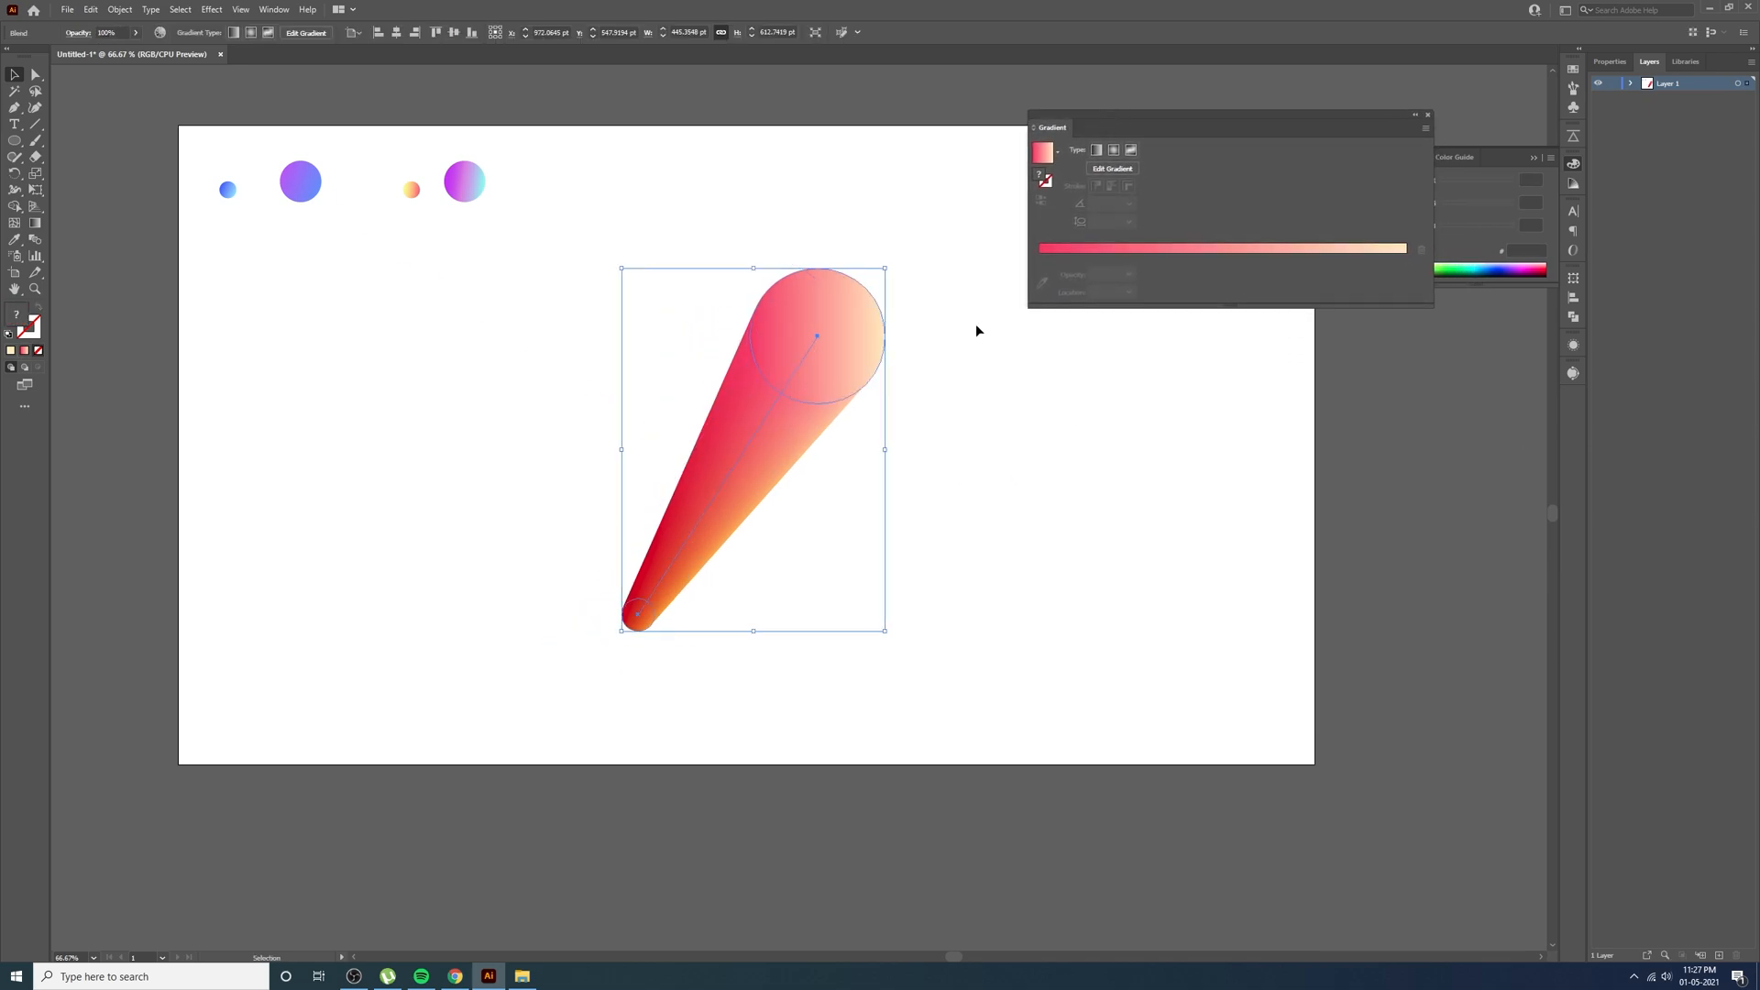
pyautogui.moveTo(951, 421); pyautogui.dragTo(997, 431)
pyautogui.moveTo(1013, 564); pyautogui.dragTo(880, 581)
pyautogui.click(880, 581)
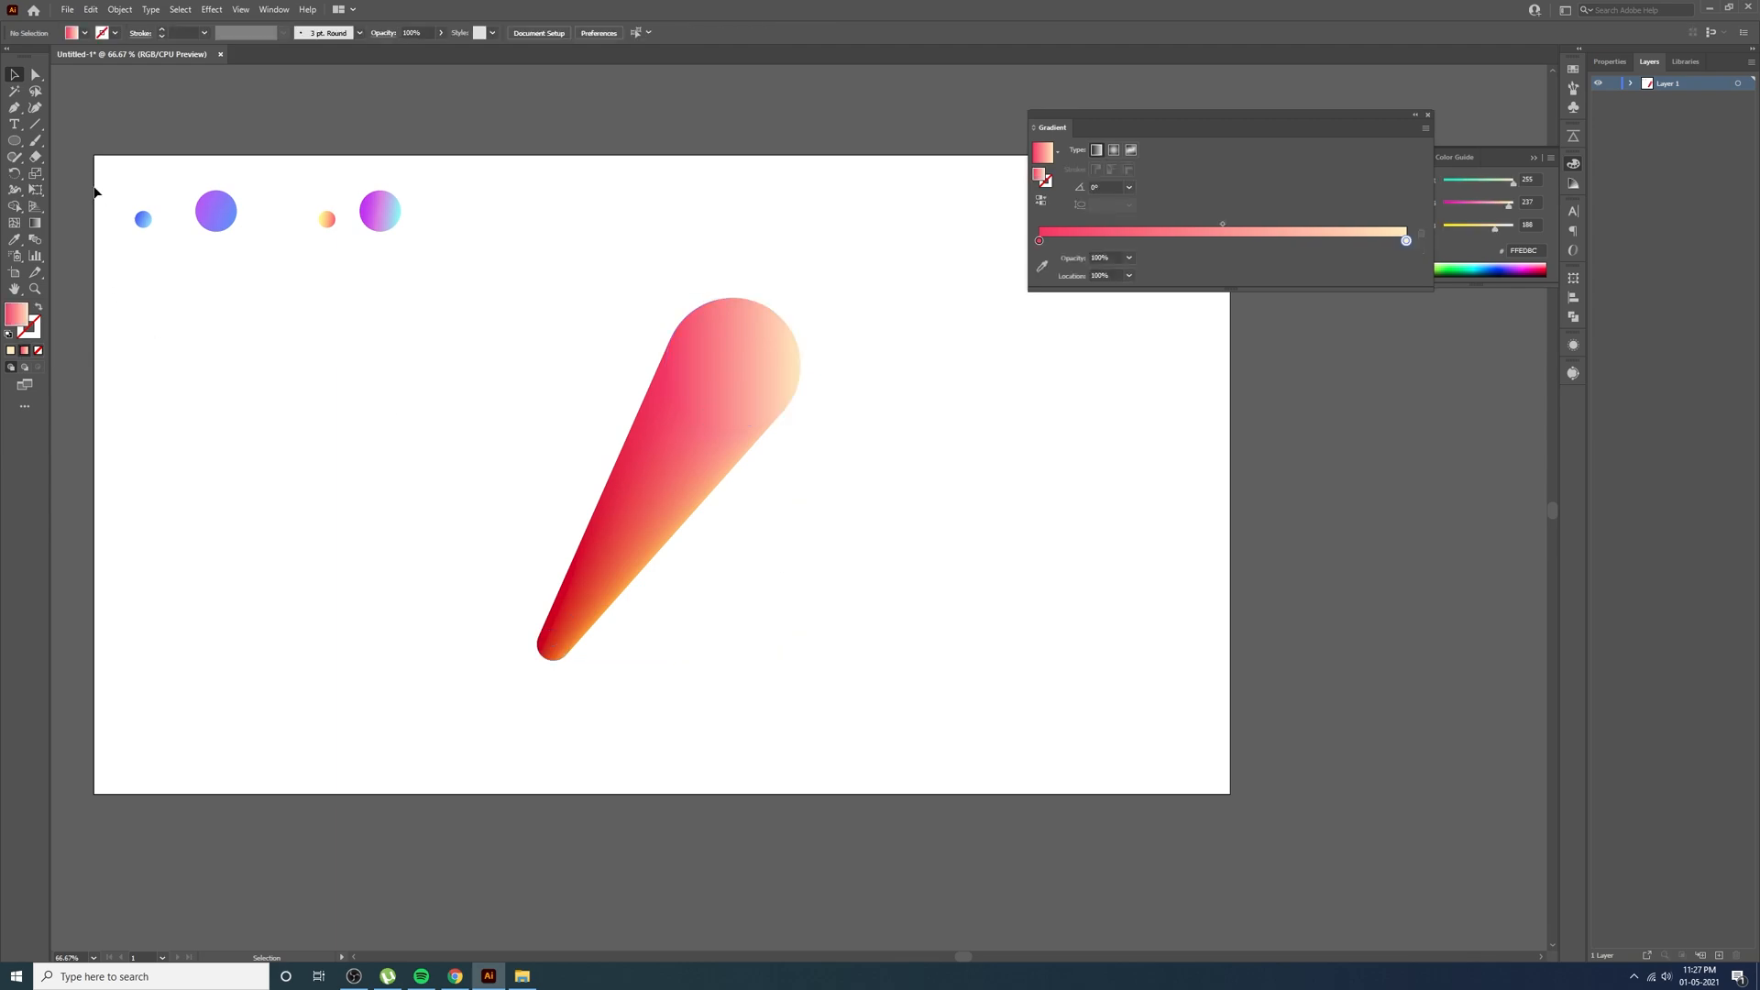
# Draw an open S-shaped curve with the Pen tool beside the blended shape, using no fill and a stroke colour only
pyautogui.moveTo(14, 108); pyautogui.dragTo(74, 113)
pyautogui.click(25, 321)
pyautogui.click(38, 350)
pyautogui.click(12, 351)
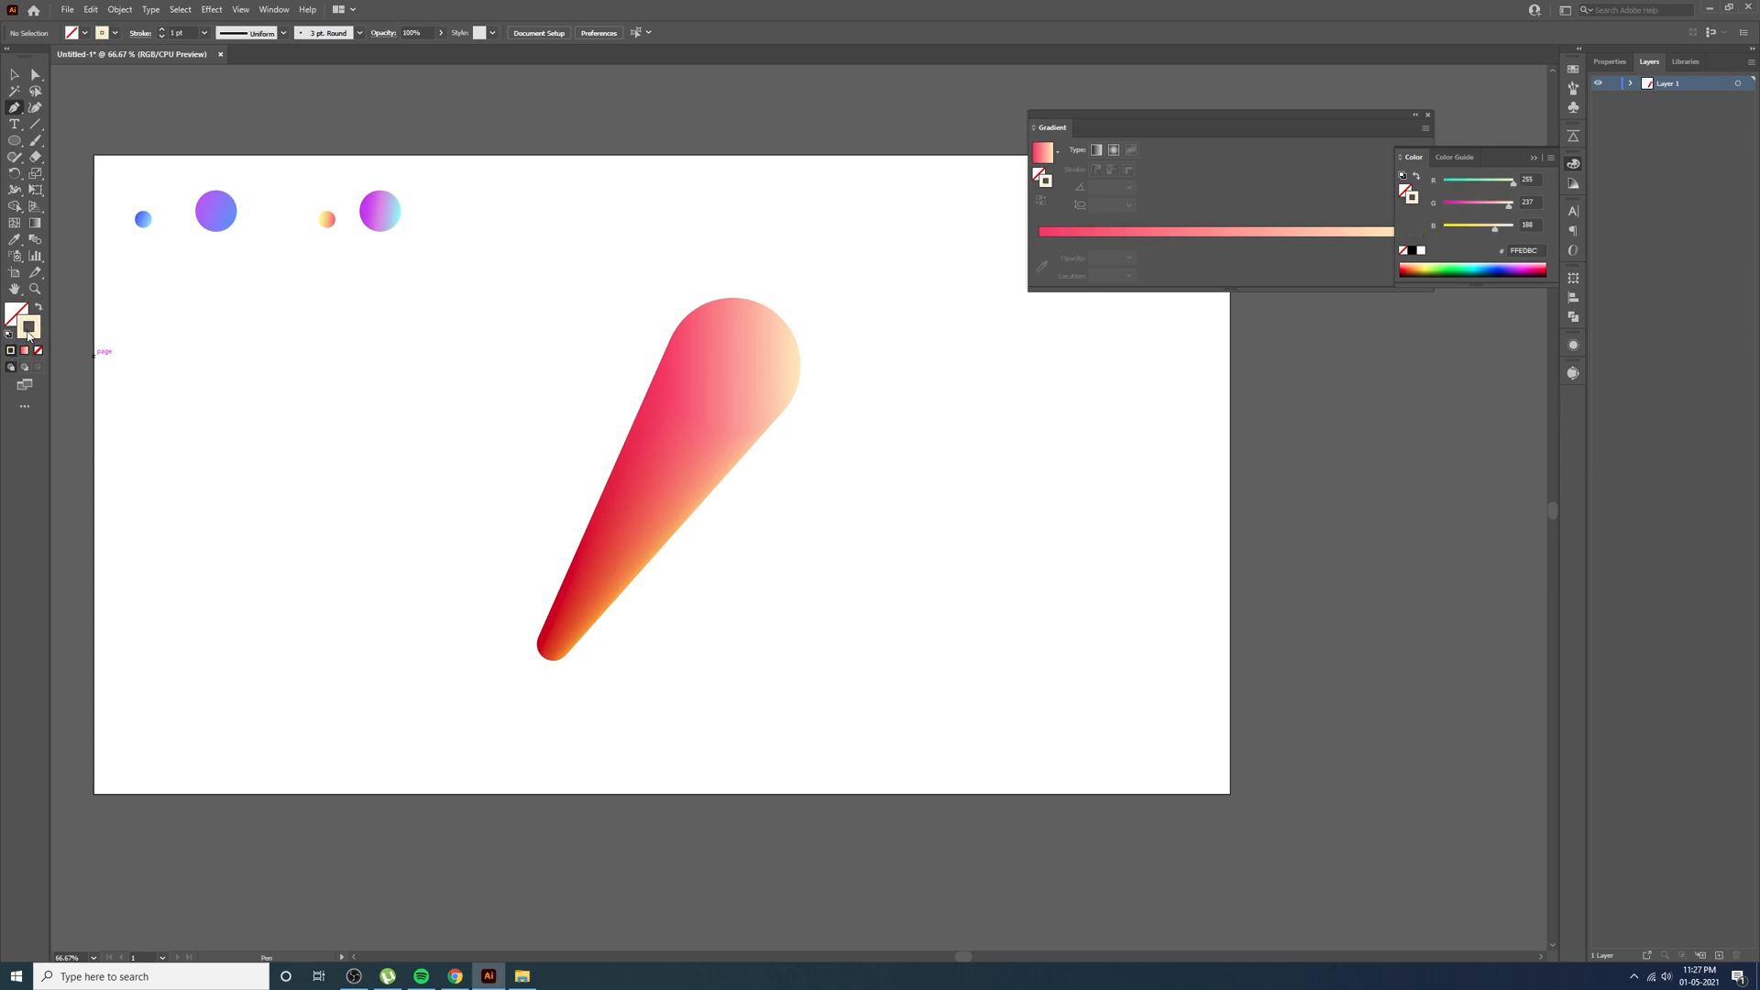
pyautogui.click(997, 344)
pyautogui.moveTo(889, 510); pyautogui.dragTo(889, 672)
pyautogui.click(794, 766)
pyautogui.click(17, 80)
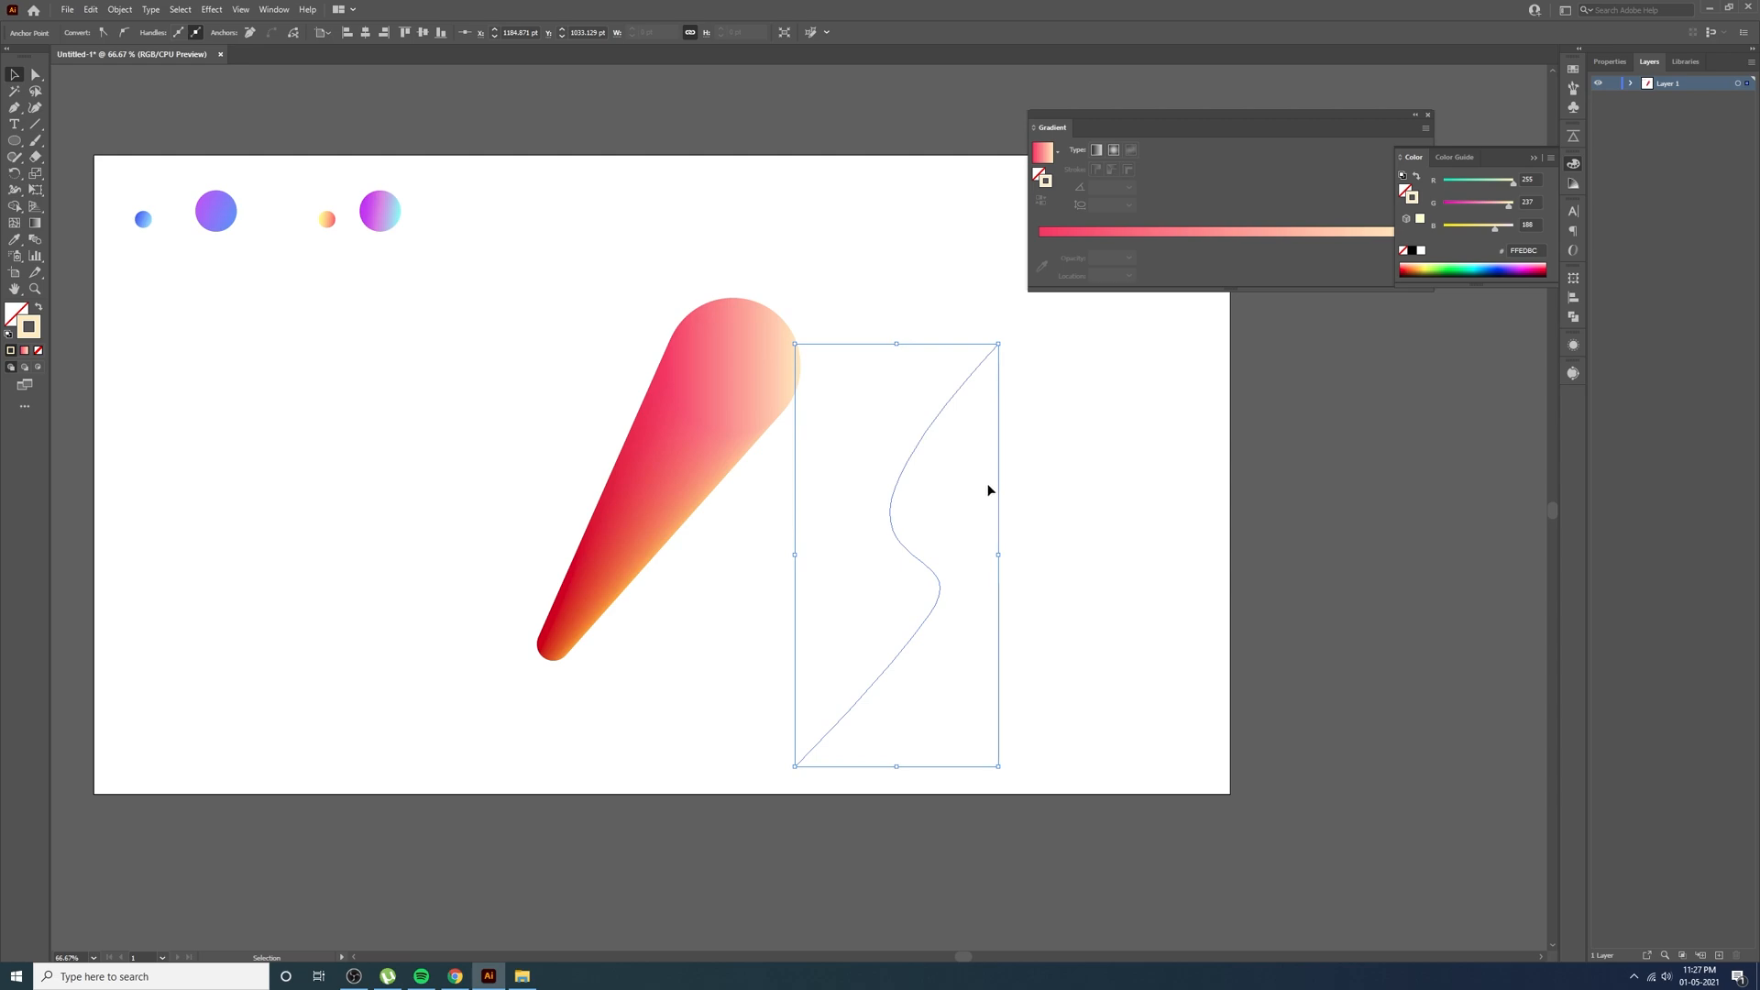
# Scale the S-shaped path down proportionally and nudge it slightly upward
pyautogui.moveTo(987, 482)
pyautogui.mouseDown()
pyautogui.moveTo(1017, 482)
pyautogui.moveTo(967, 495)
pyautogui.mouseUp()
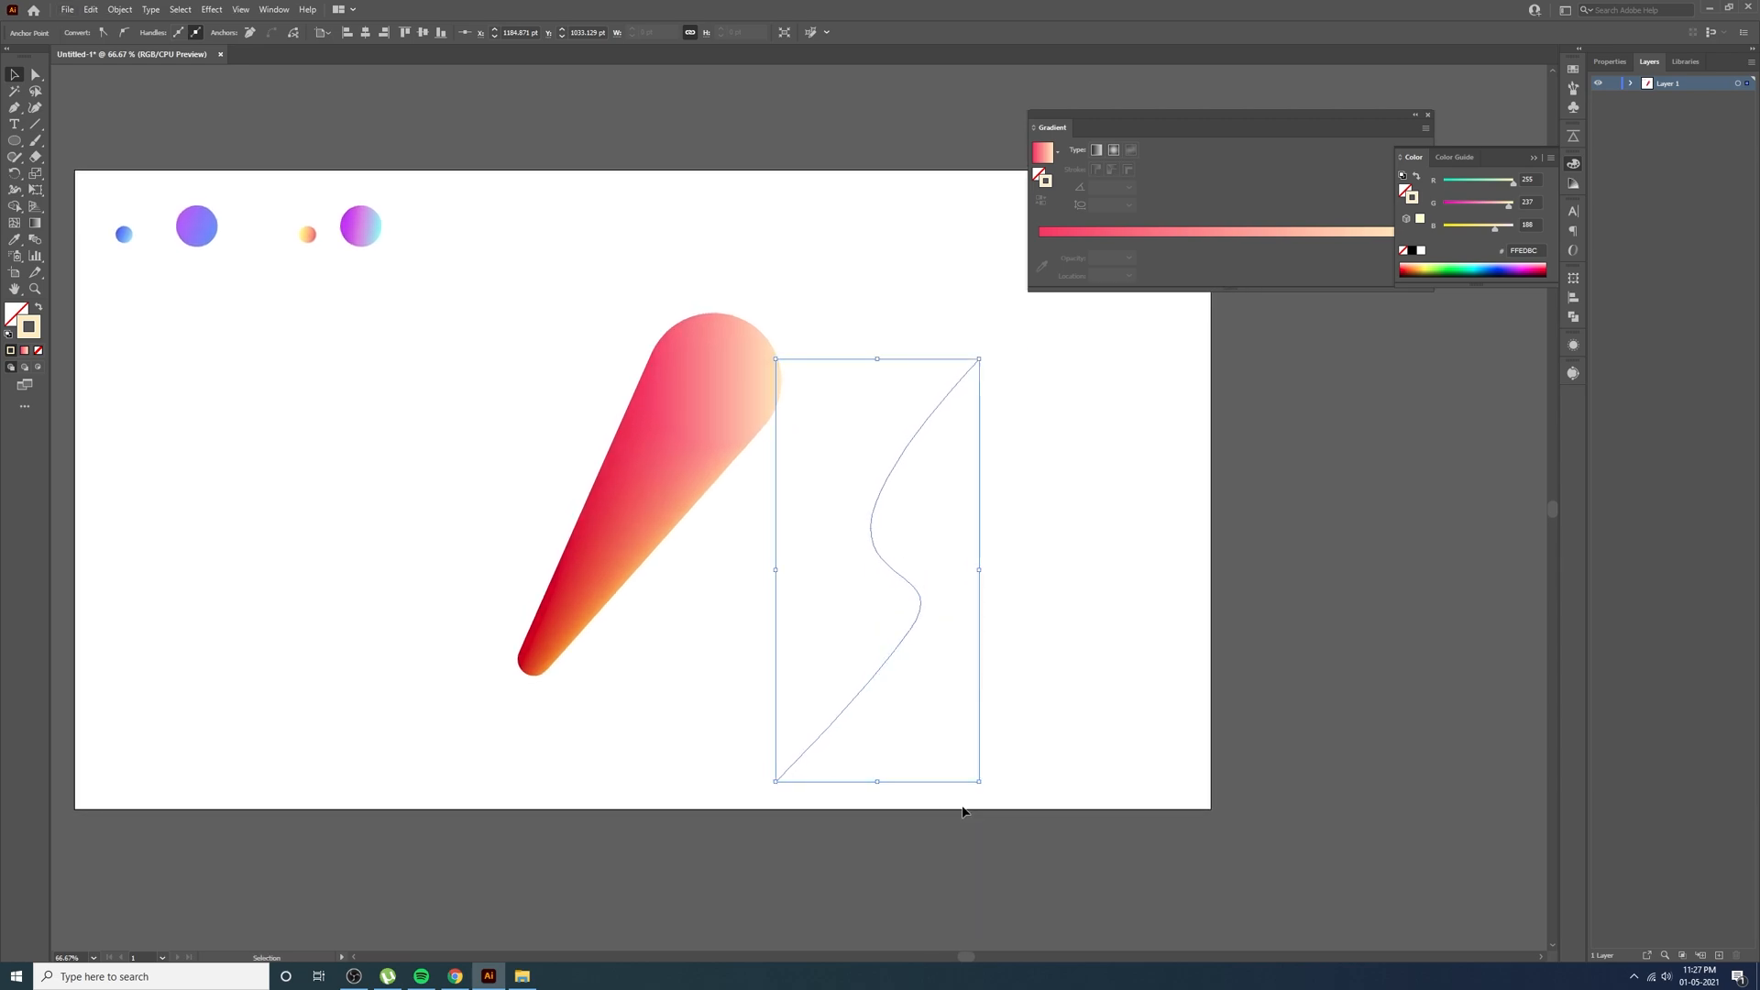
pyautogui.moveTo(981, 780); pyautogui.dragTo(953, 728)
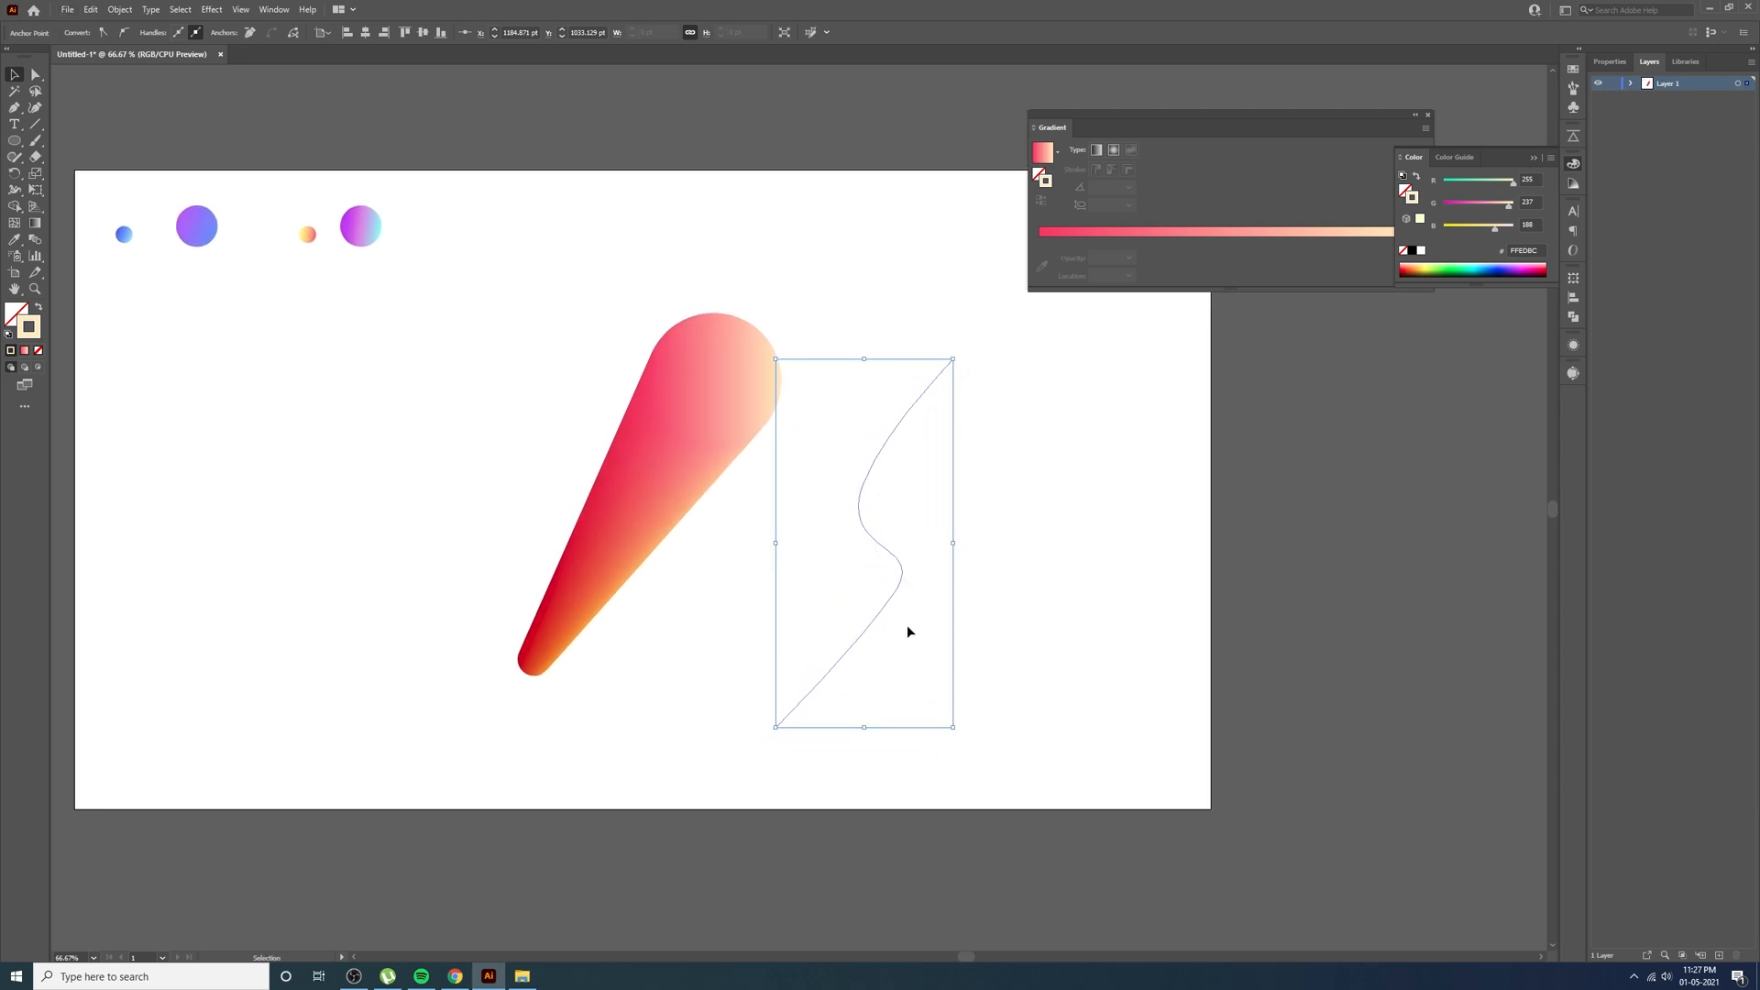
pyautogui.moveTo(897, 600); pyautogui.dragTo(899, 593)
# Select the blend together with the curved path, replace the blend's spine with that path and deselect
pyautogui.moveTo(1136, 398); pyautogui.dragTo(549, 628)
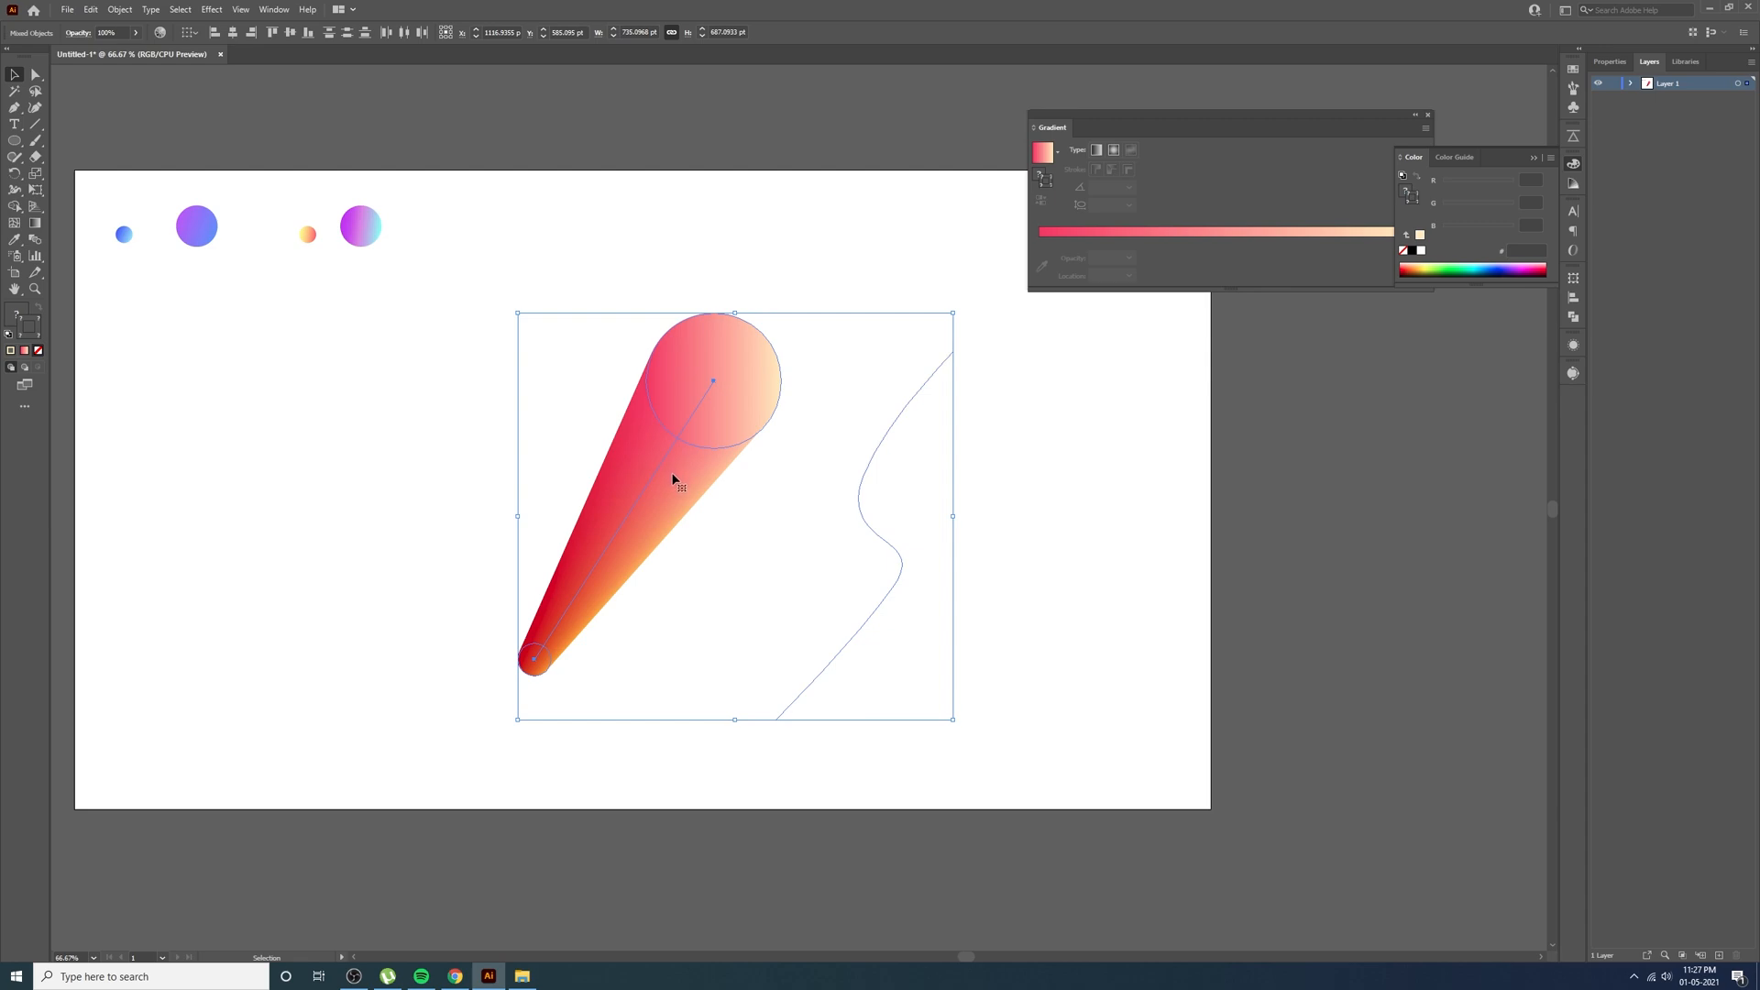
pyautogui.click(118, 9)
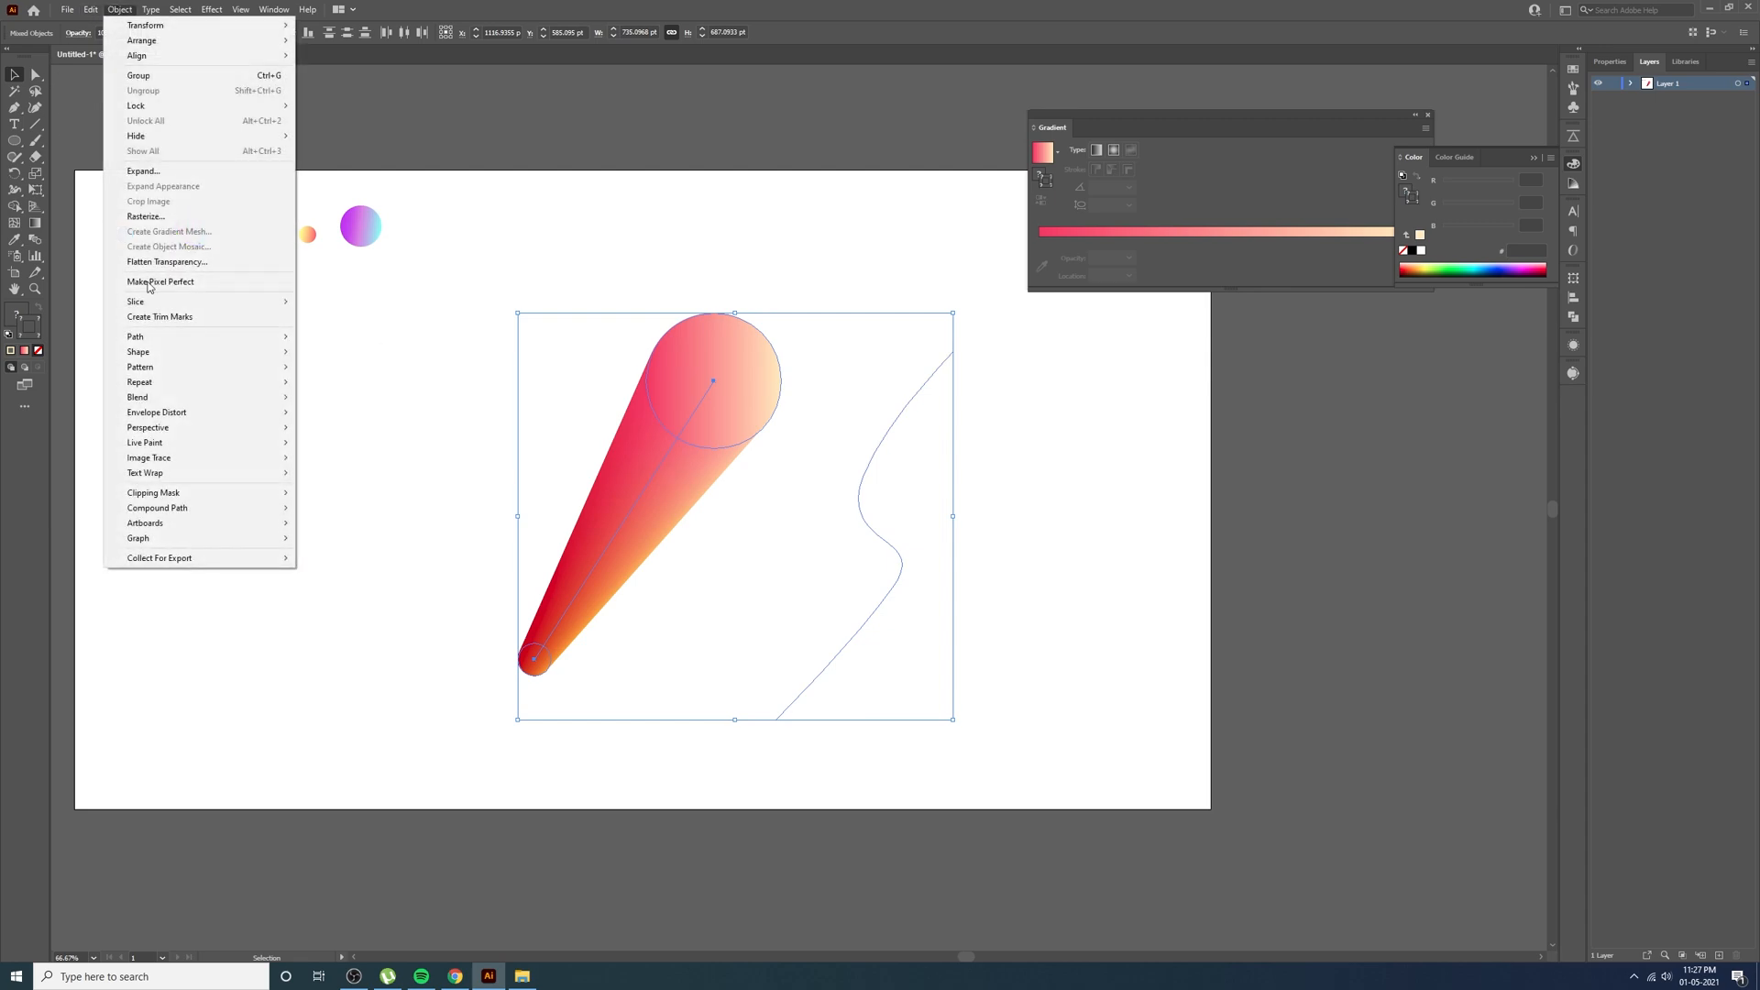
pyautogui.moveTo(229, 398)
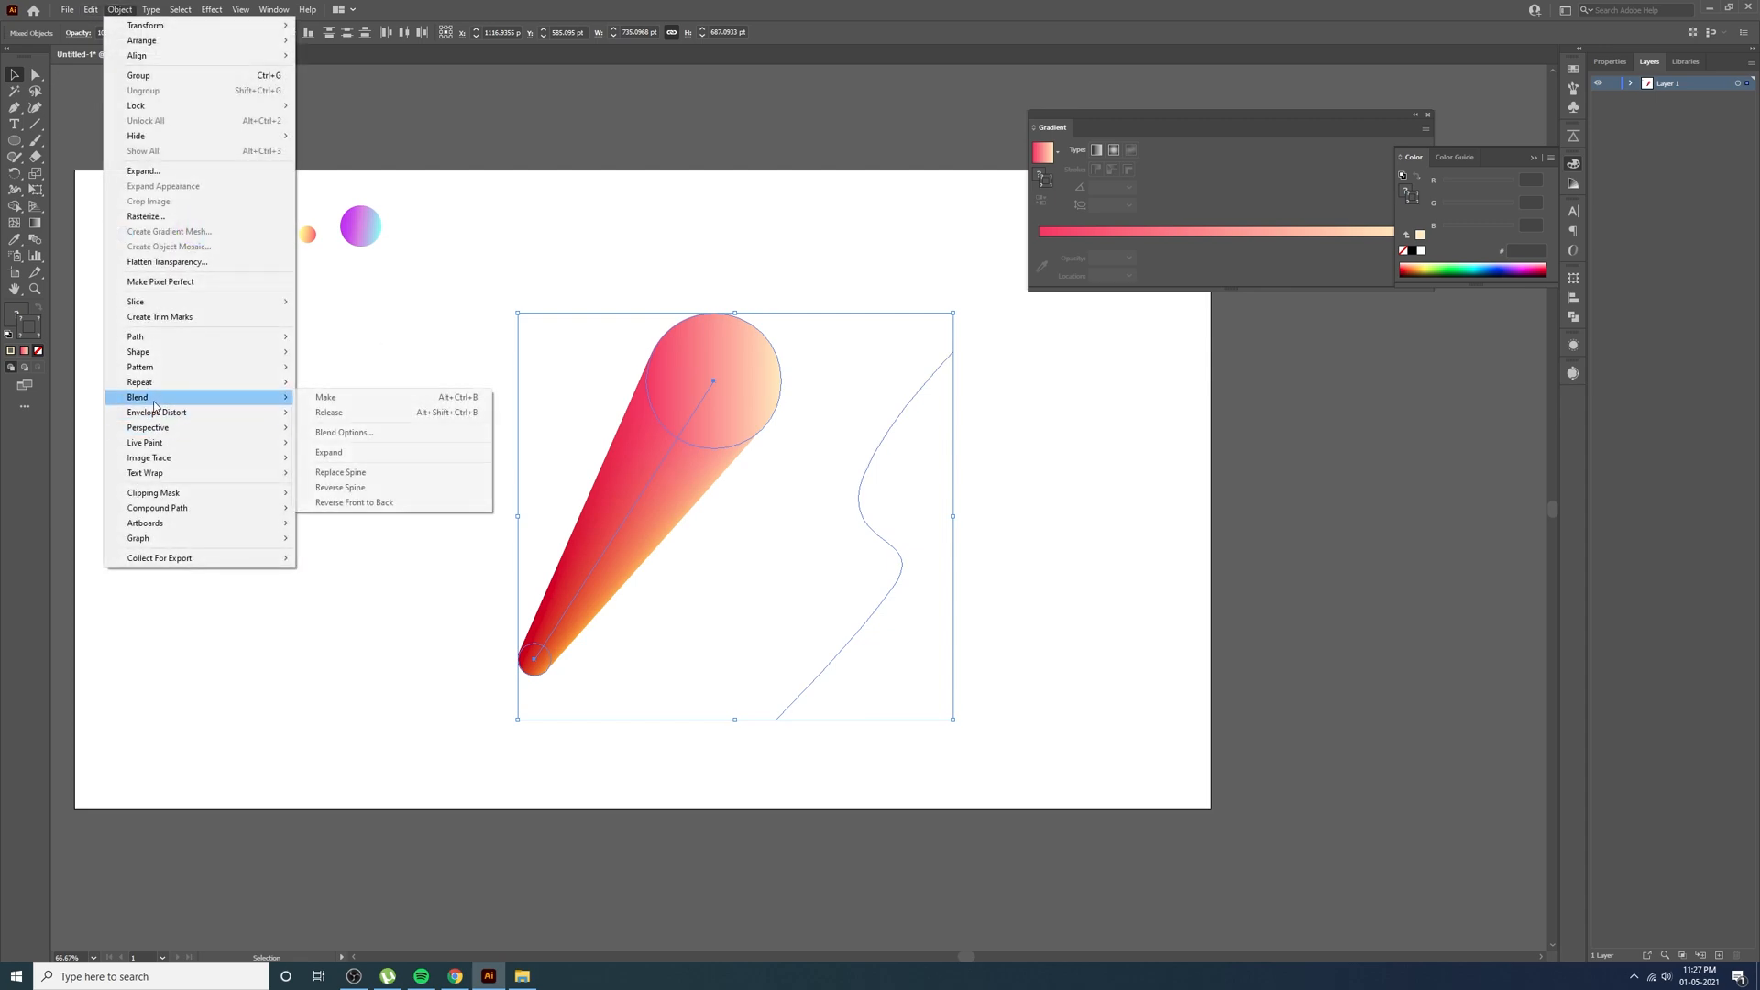
pyautogui.click(376, 474)
pyautogui.click(1052, 531)
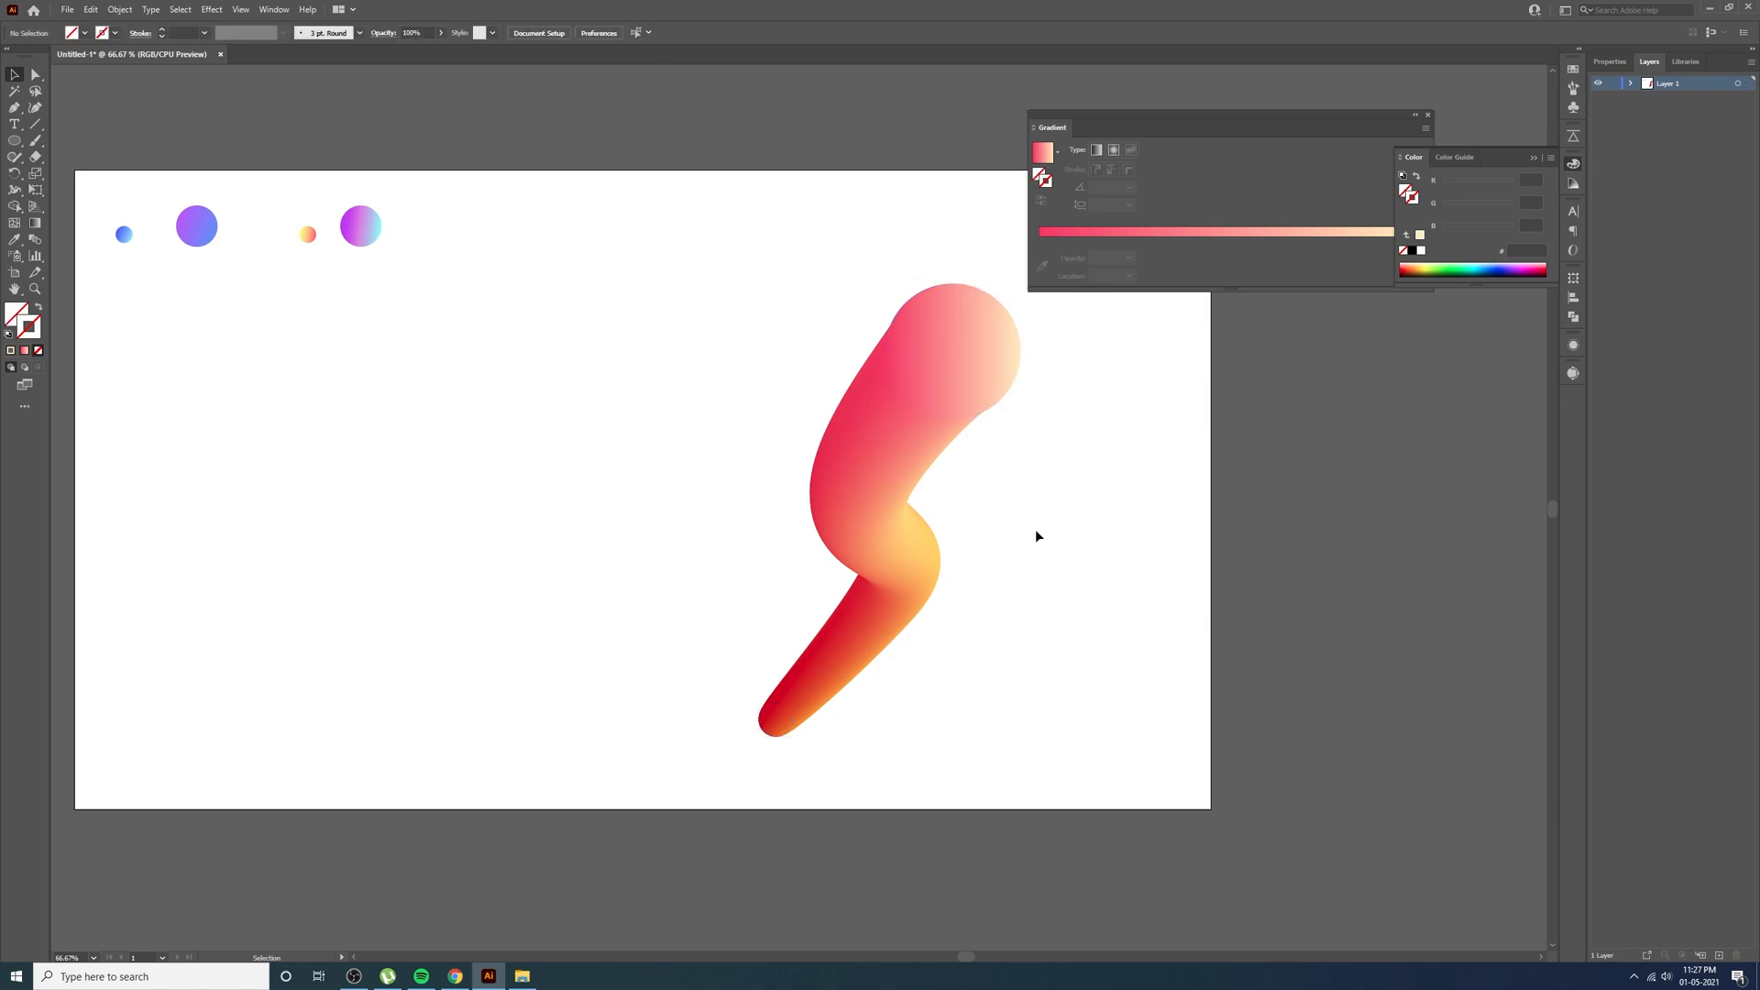
# Move the curved blend to the middle of the artboard and deselect it
pyautogui.moveTo(870, 477); pyautogui.dragTo(718, 455)
pyautogui.scroll(-1, 782, 455)
pyautogui.click(1019, 543)
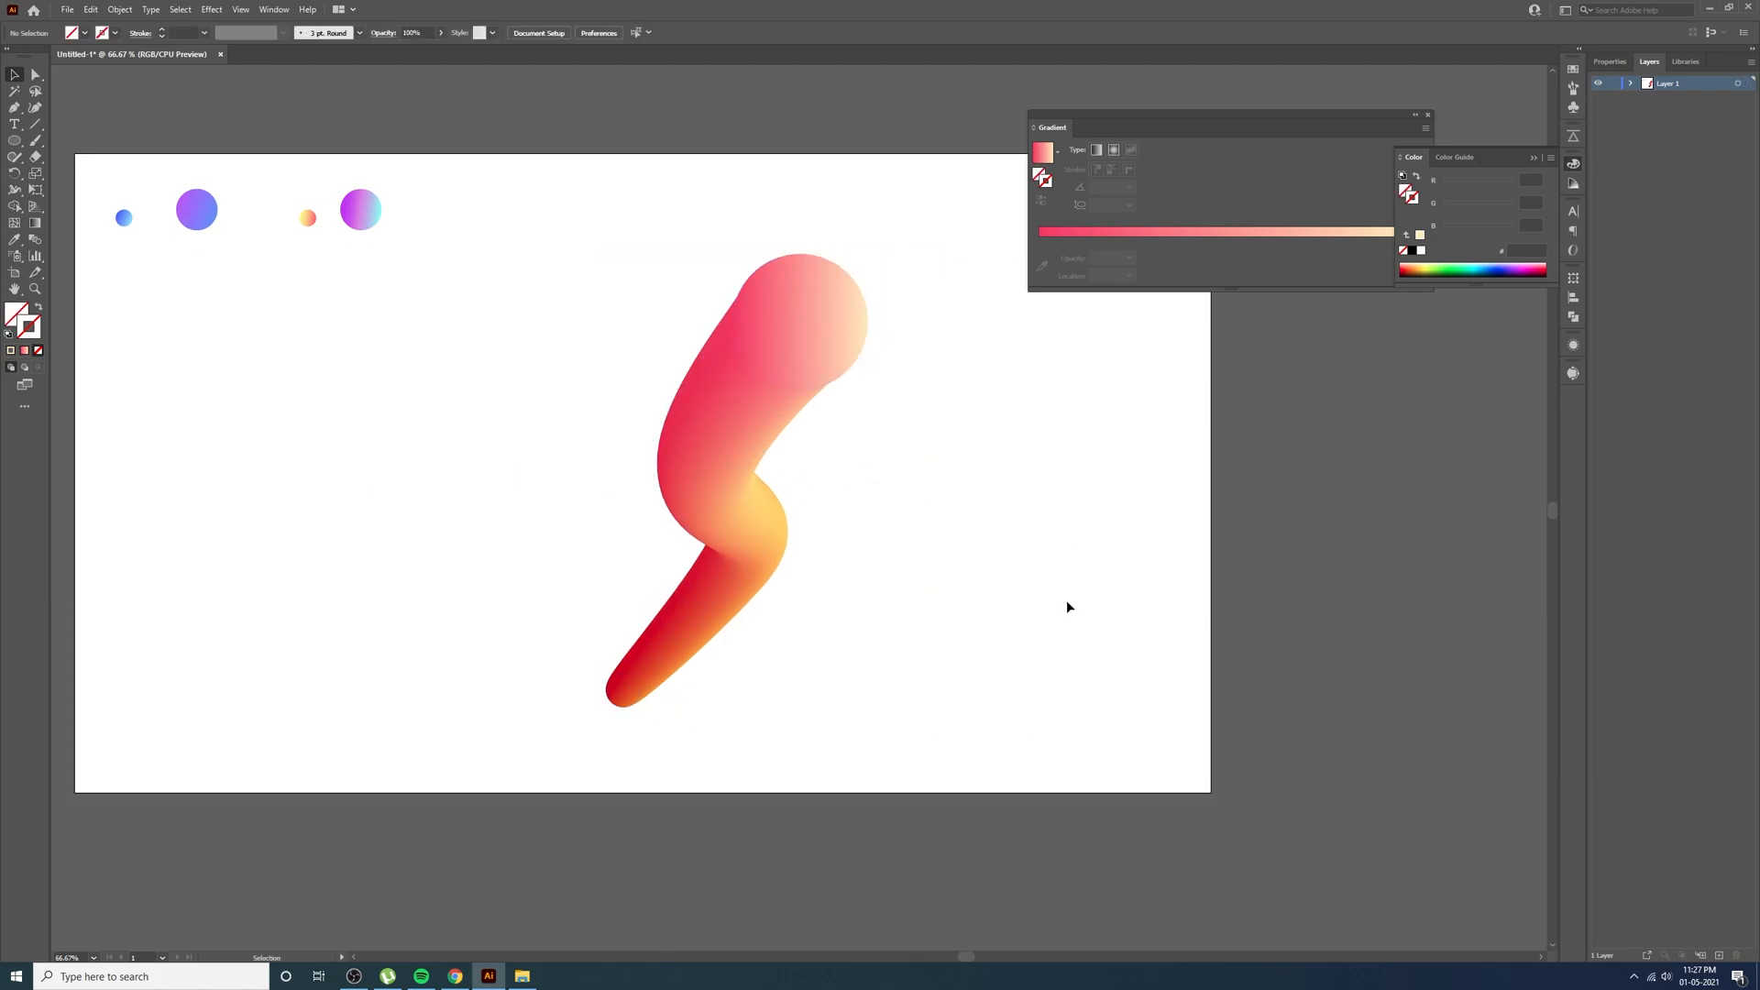
# Isolate the blend, rotate its large end circle so the cream side faces upper left, and turn the whole blend nearly upright
pyautogui.doubleClick(747, 424)
pyautogui.click(816, 348)
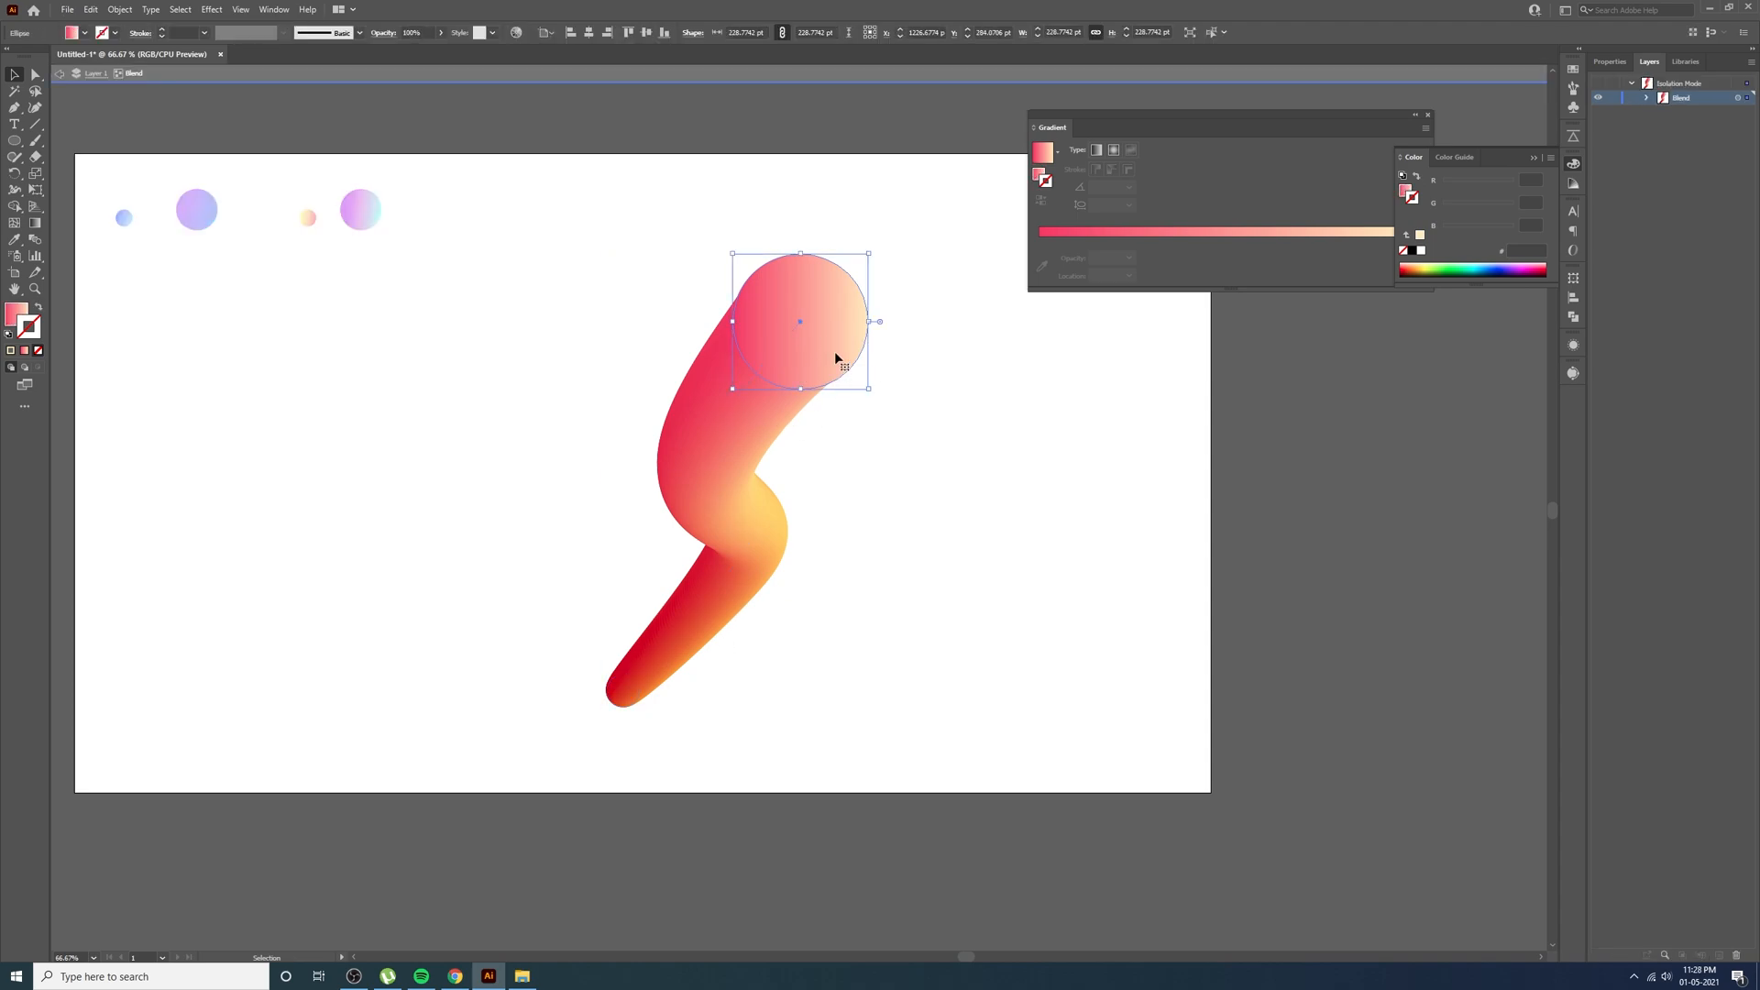
pyautogui.moveTo(871, 394); pyautogui.dragTo(771, 239)
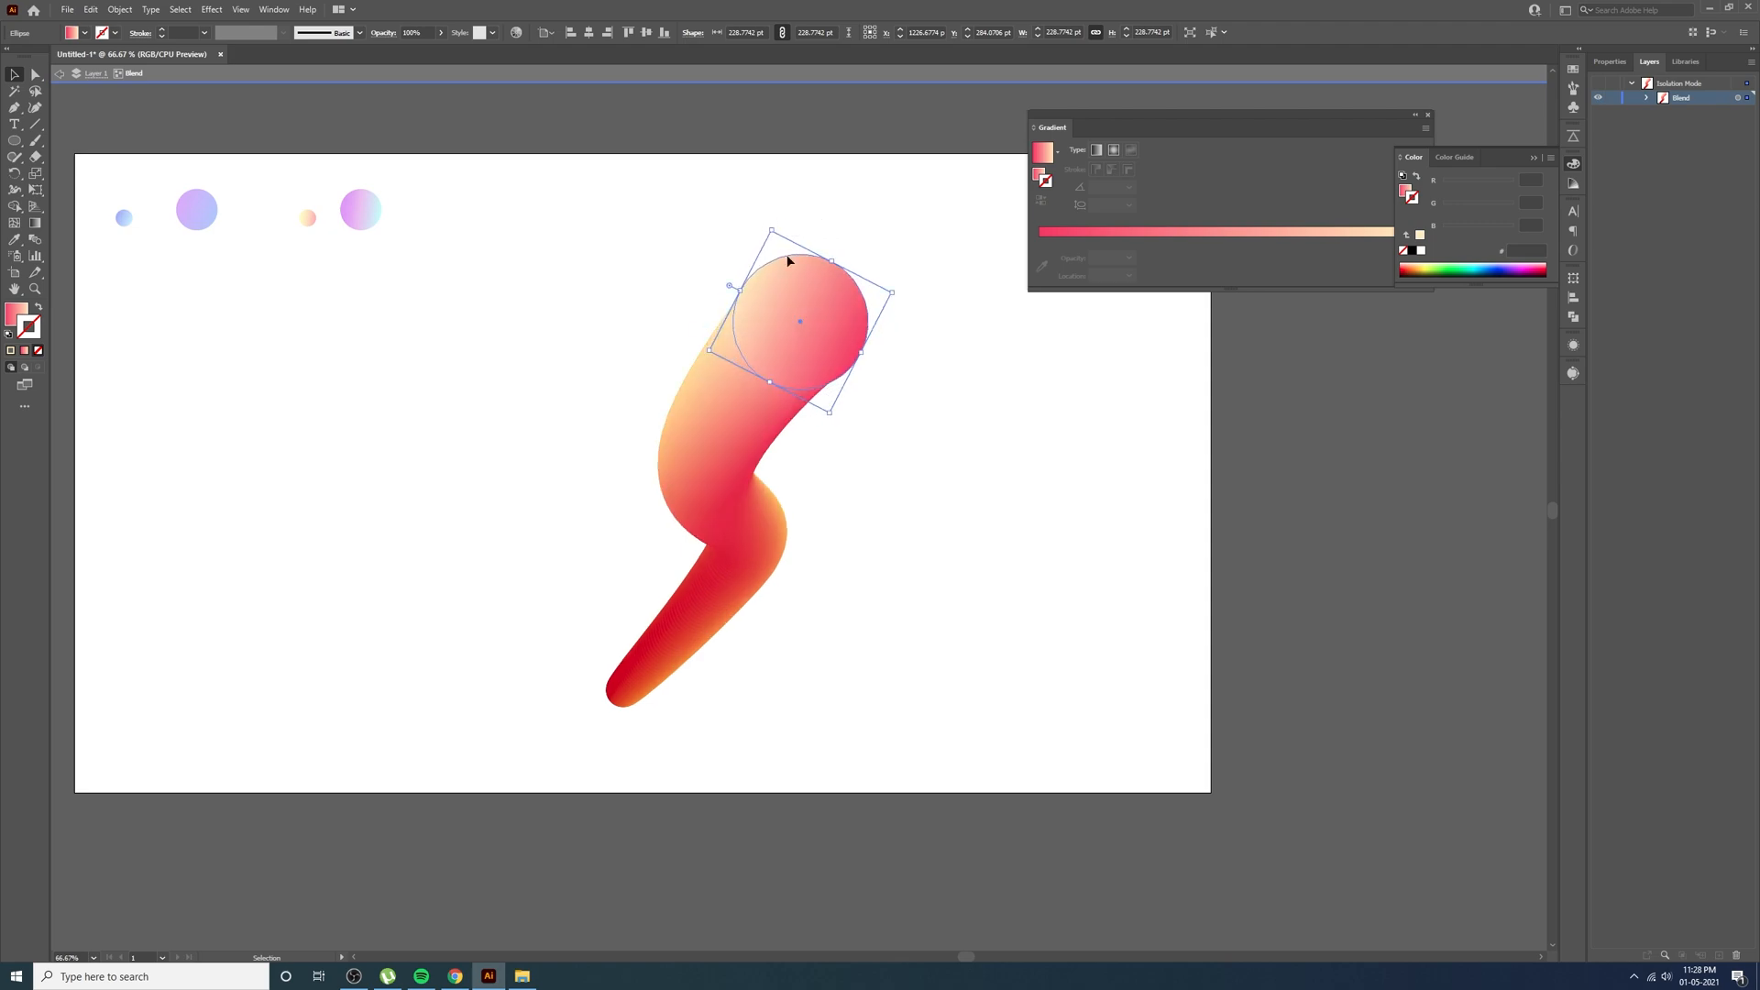
pyautogui.moveTo(795, 328); pyautogui.dragTo(815, 293)
pyautogui.moveTo(818, 501); pyautogui.dragTo(757, 255)
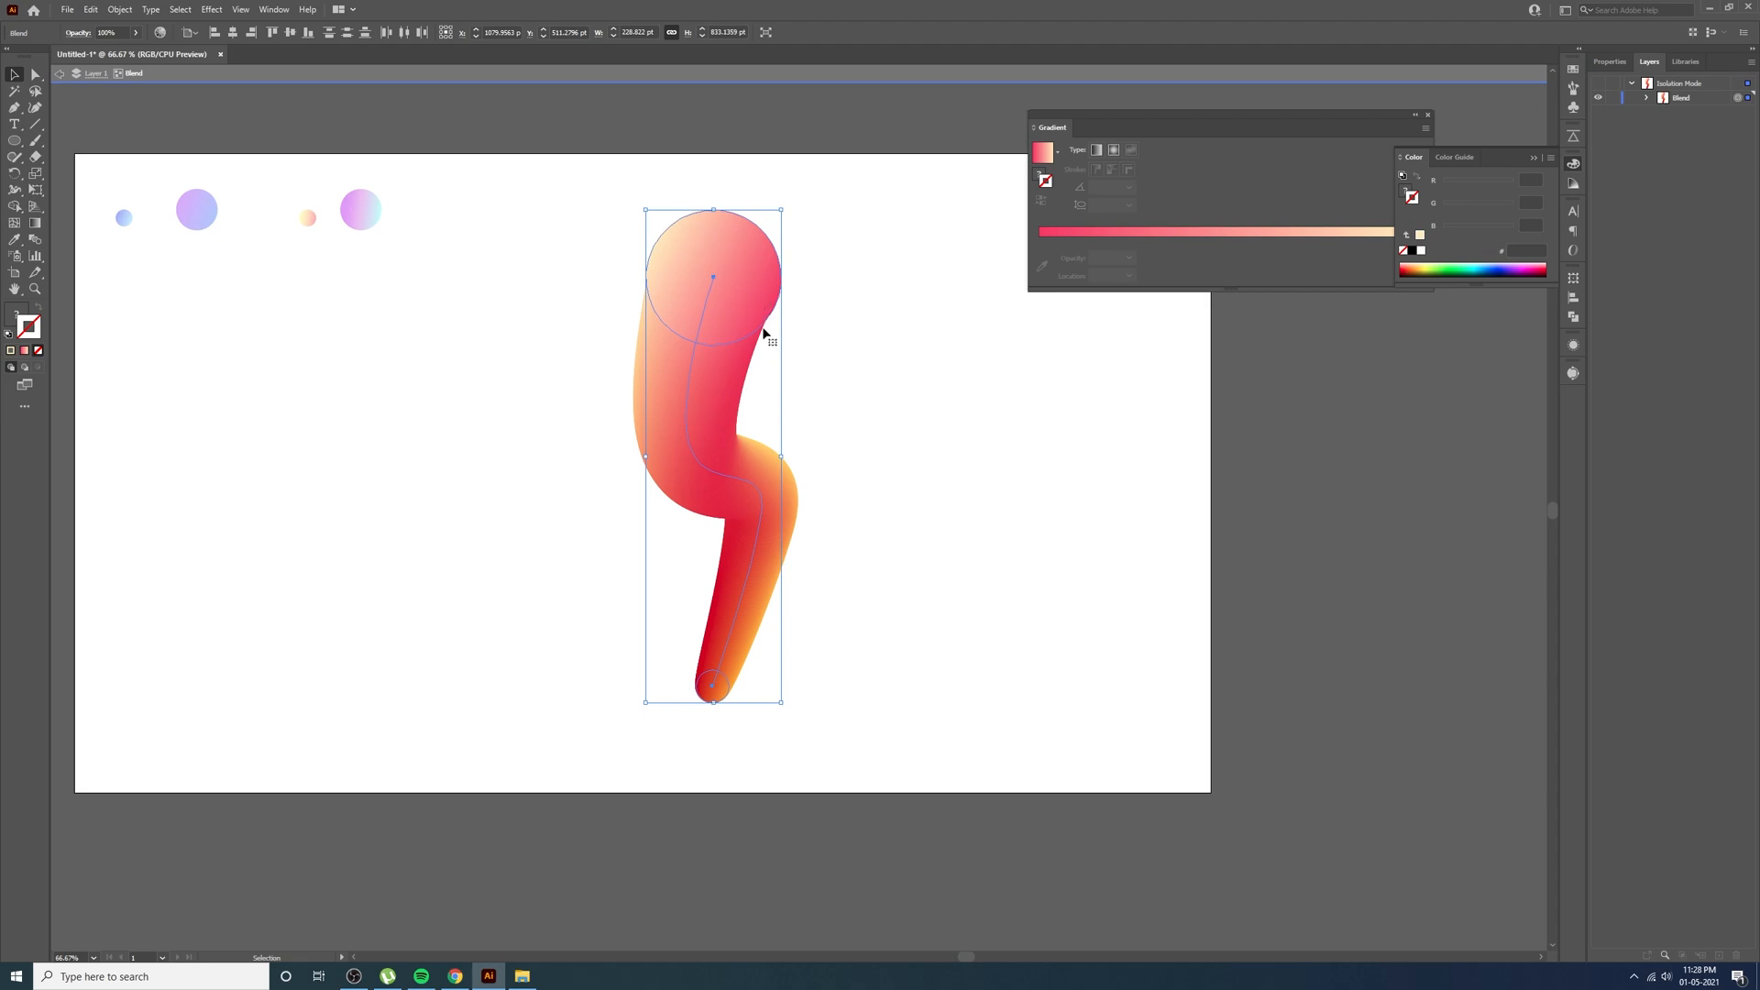
pyautogui.moveTo(768, 321); pyautogui.dragTo(815, 315)
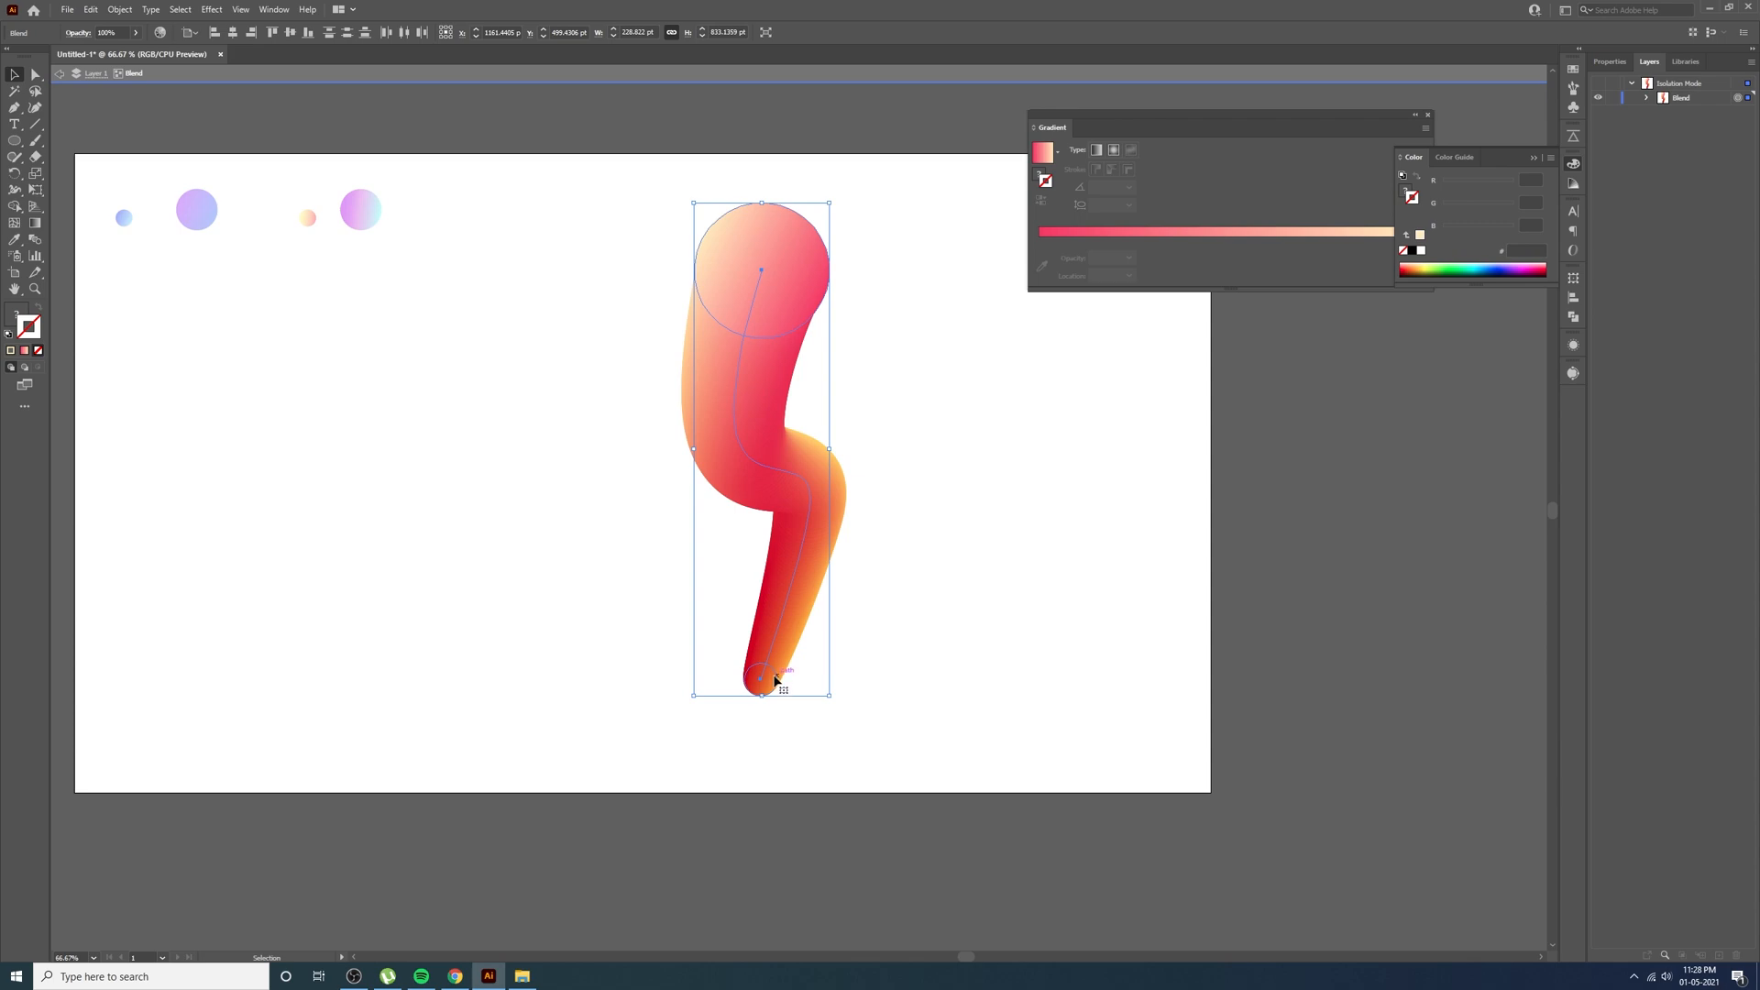
# Reposition the blend's end circles, the small one to the upper left and the large one to the lower right, so the shape crosses itself
pyautogui.moveTo(775, 680); pyautogui.dragTo(589, 669)
pyautogui.click(922, 684)
pyautogui.click(733, 659)
pyautogui.moveTo(779, 248); pyautogui.dragTo(938, 383)
pyautogui.moveTo(583, 675); pyautogui.dragTo(542, 470)
pyautogui.moveTo(942, 464); pyautogui.dragTo(807, 692)
pyautogui.moveTo(542, 471); pyautogui.dragTo(586, 362)
pyautogui.moveTo(903, 596); pyautogui.dragTo(836, 674)
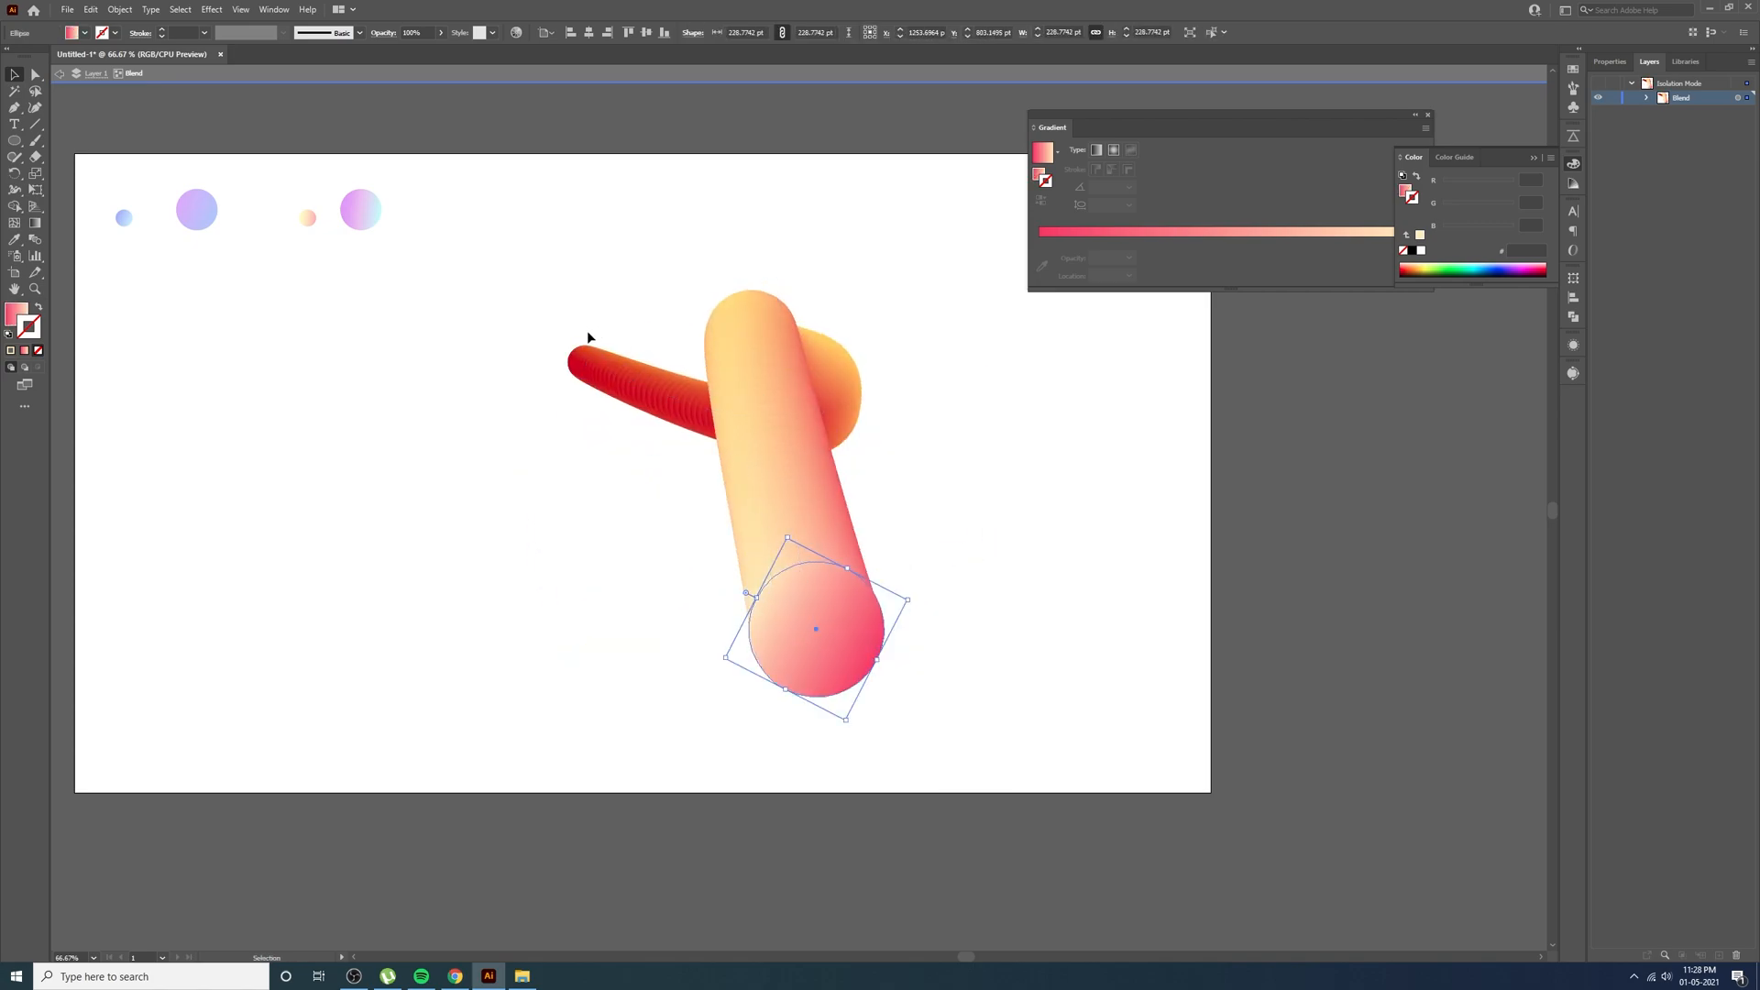
pyautogui.moveTo(589, 362); pyautogui.dragTo(603, 316)
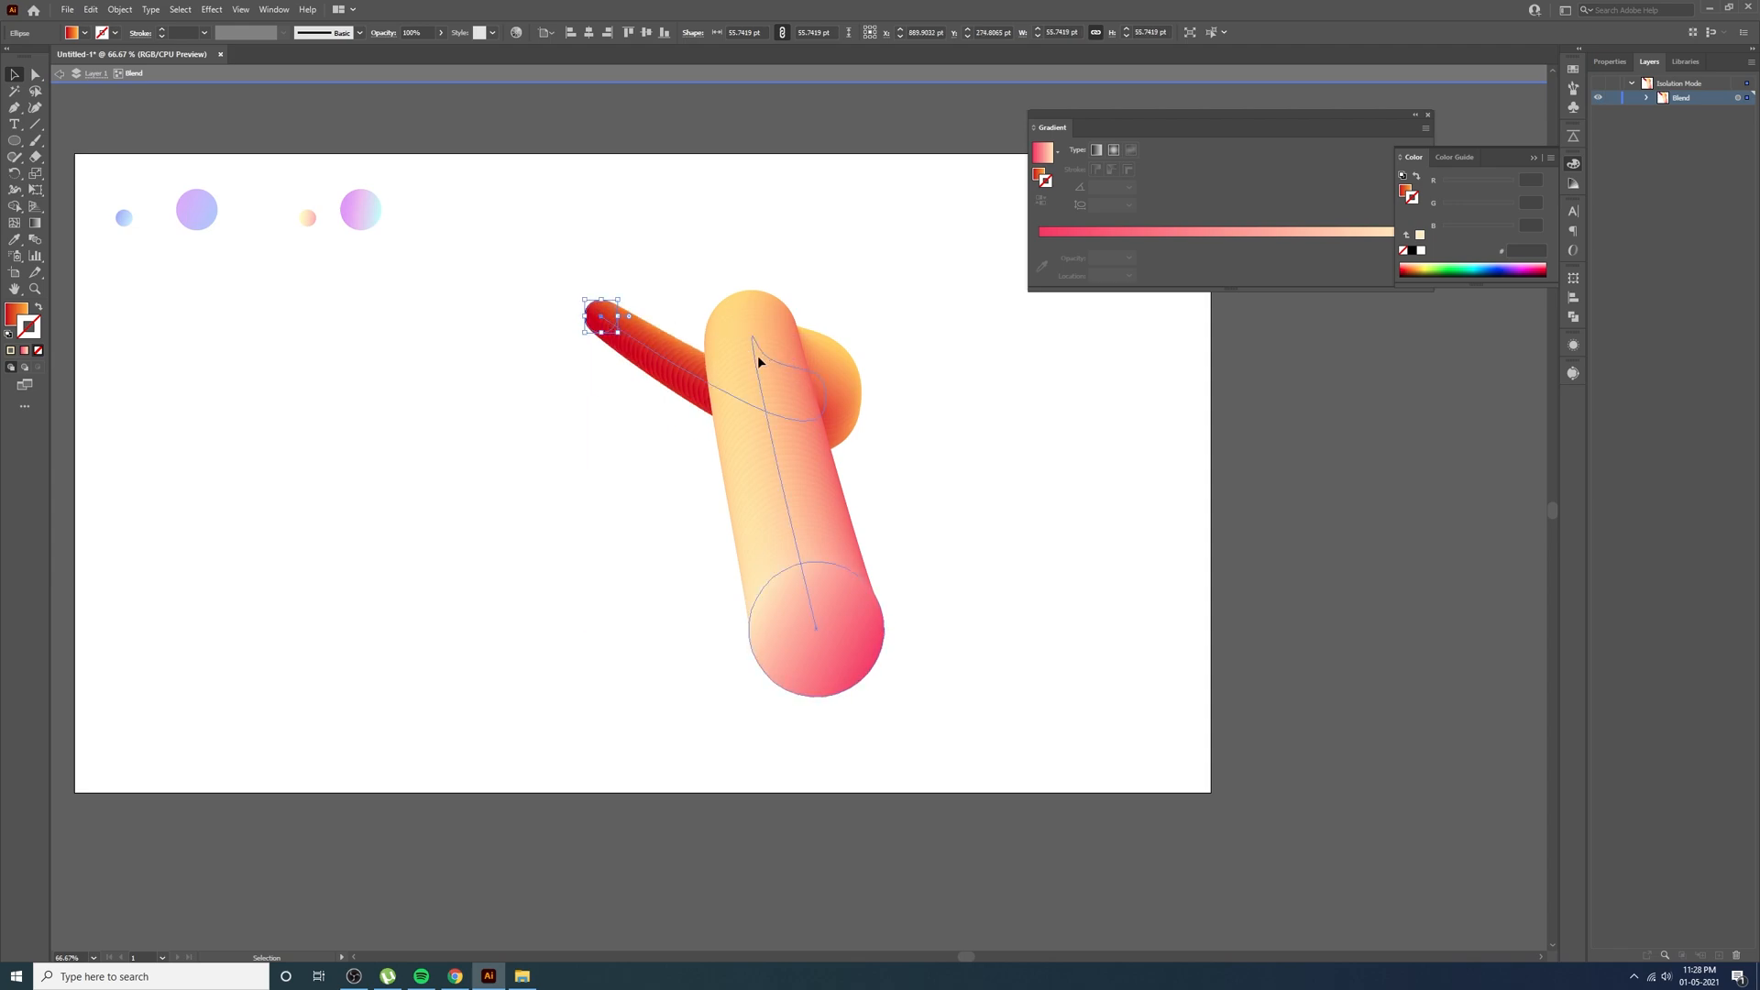
# Reshape the blend's spine with the Direct Selection tool, adjusting the upper anchor's handle and moving the lower anchor outward to form an open loop
pyautogui.click(758, 358)
pyautogui.click(35, 77)
pyautogui.click(755, 341)
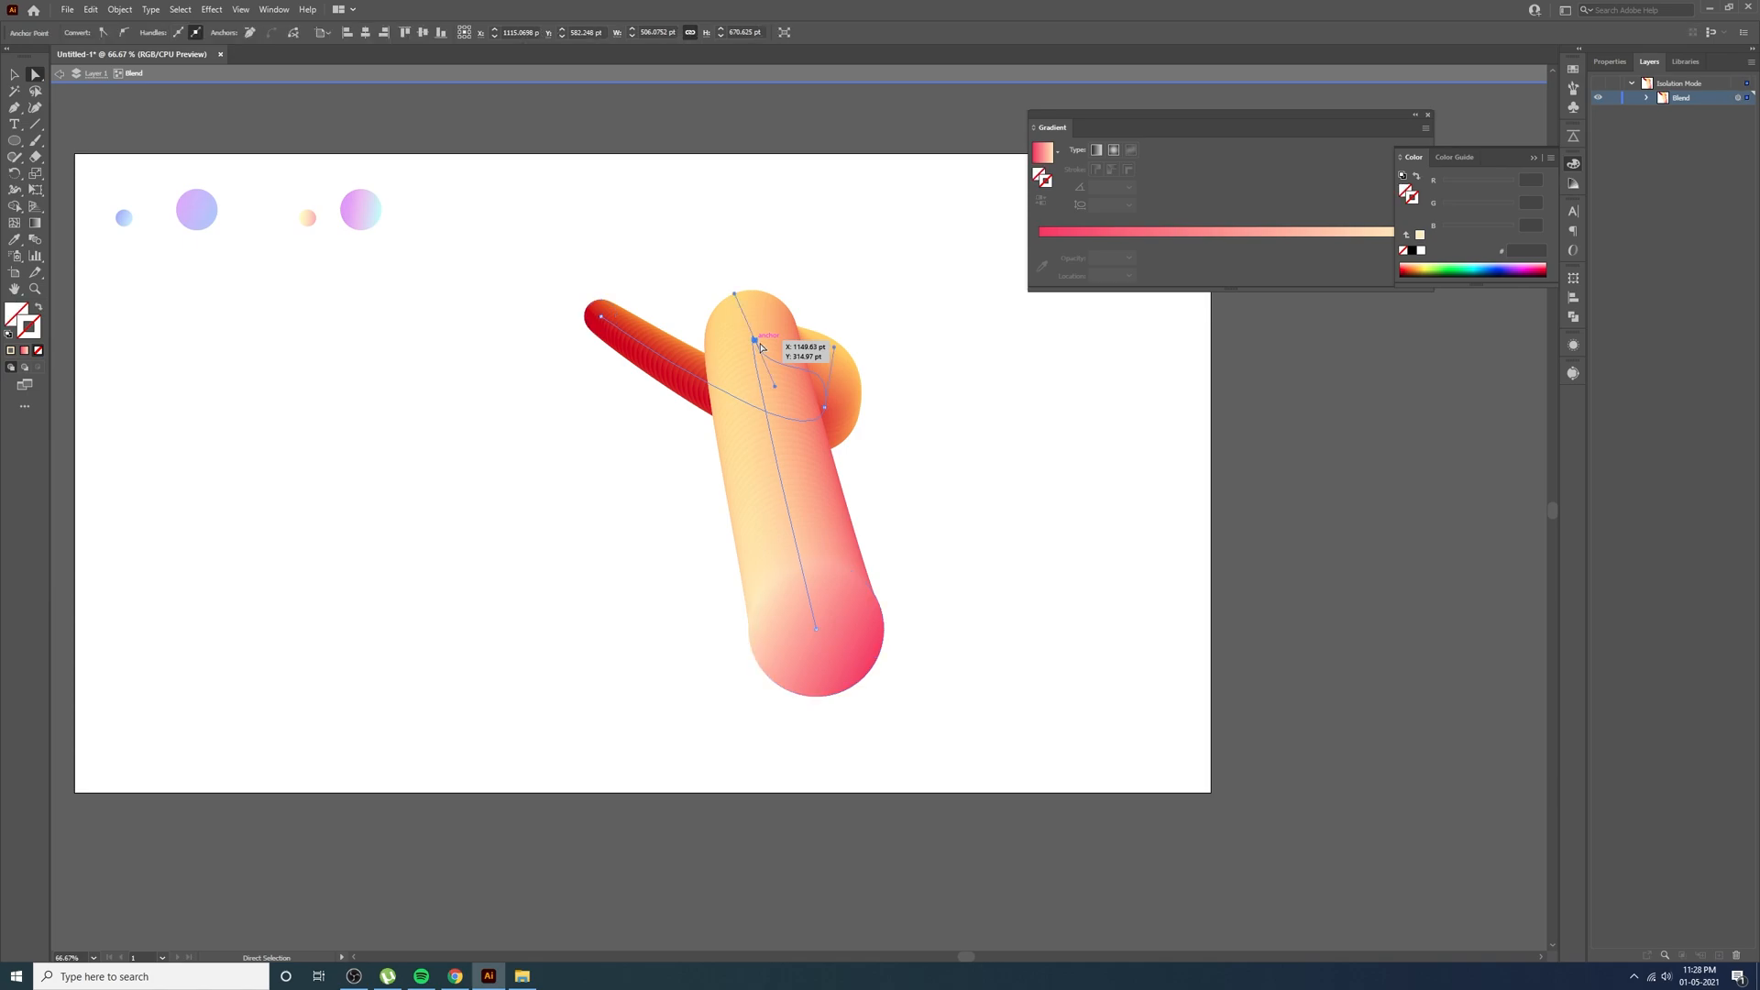
pyautogui.moveTo(734, 290); pyautogui.dragTo(635, 332)
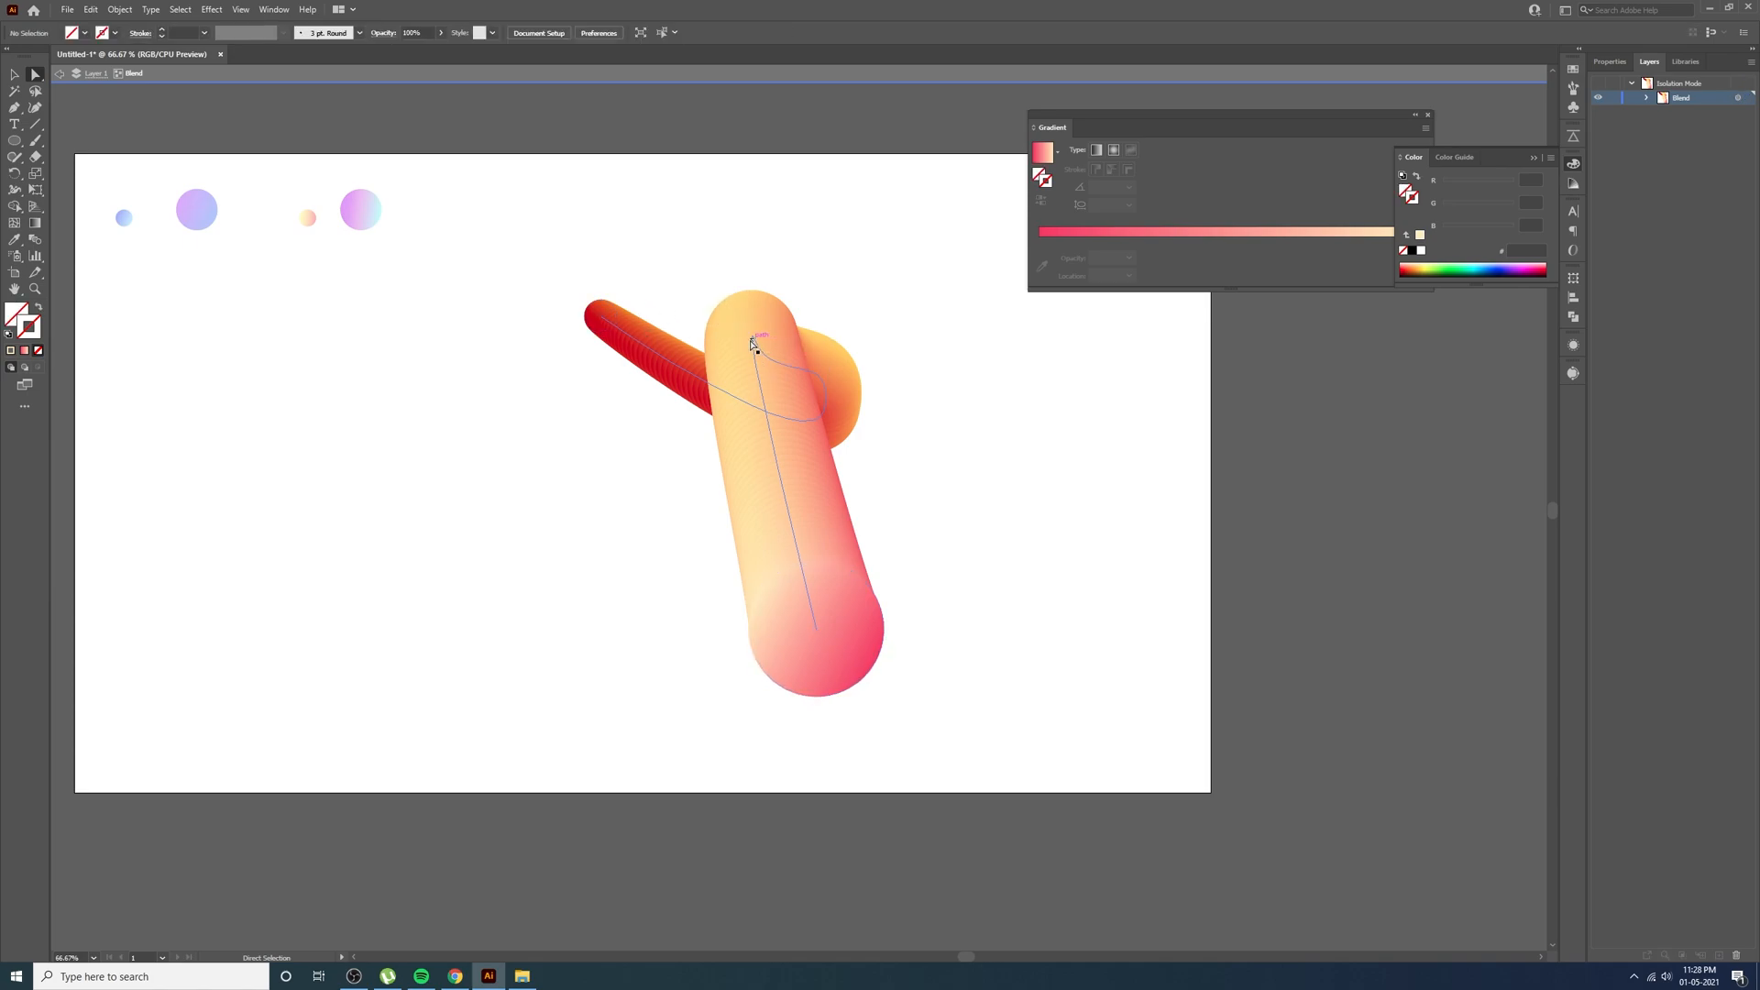
pyautogui.moveTo(754, 345); pyautogui.dragTo(734, 295)
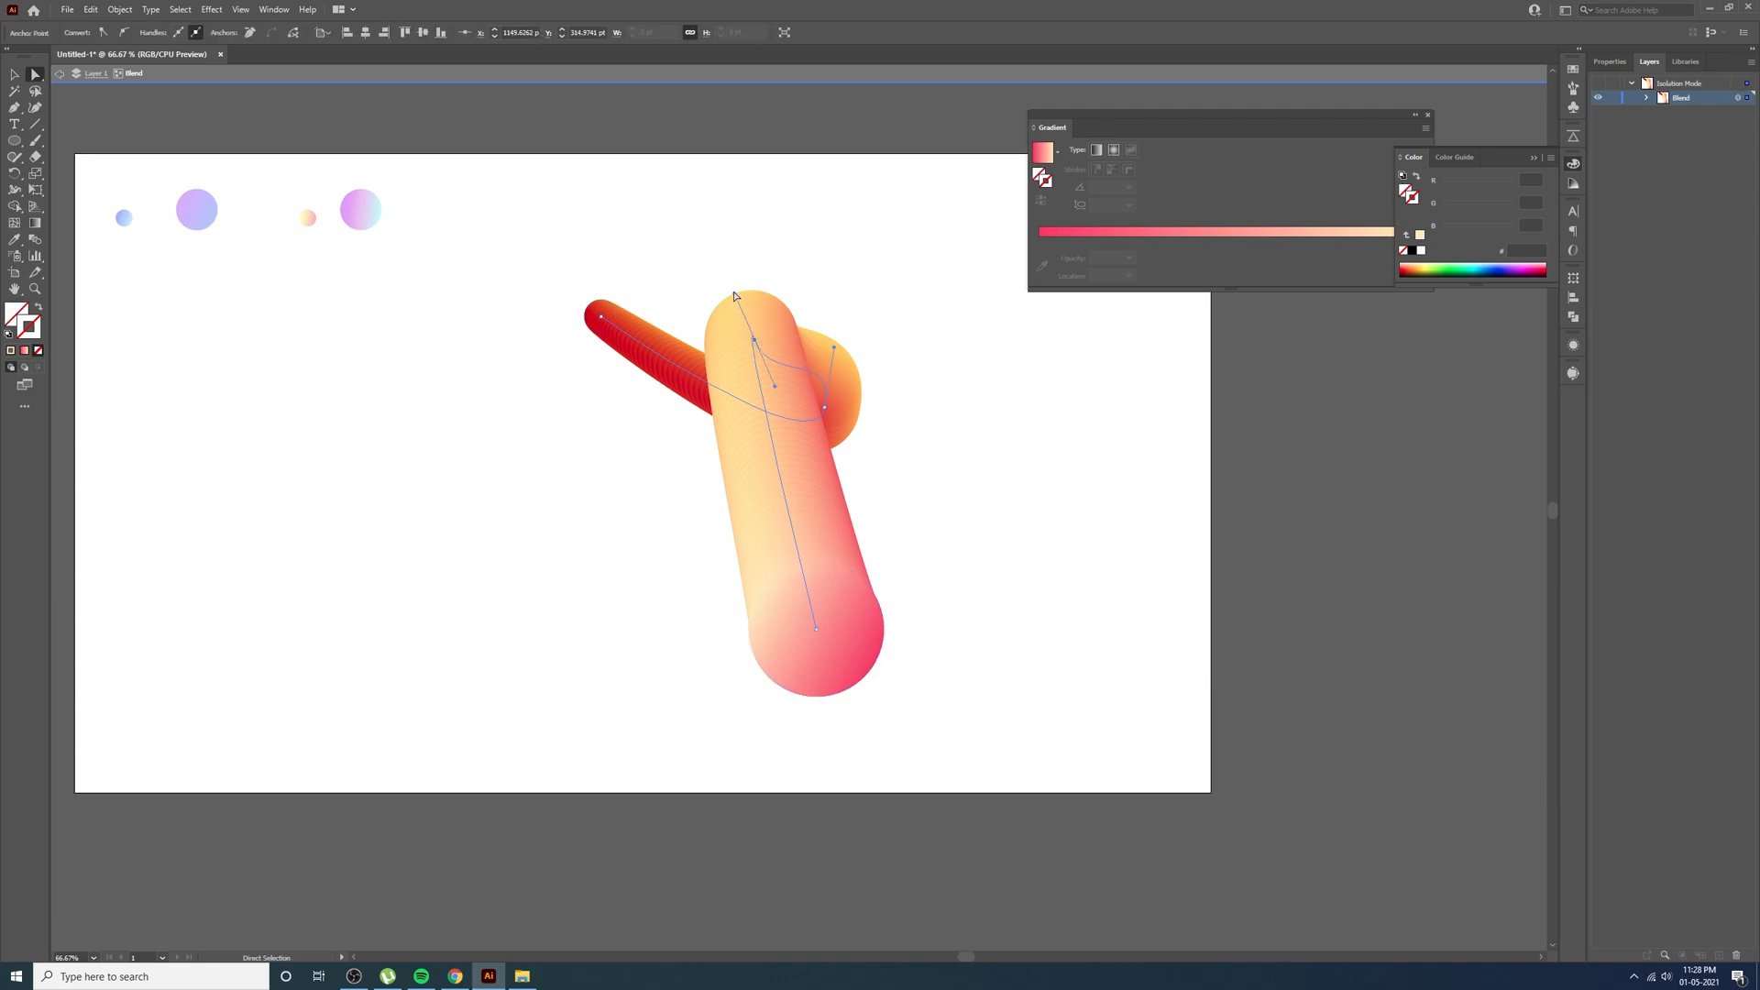
pyautogui.moveTo(734, 295); pyautogui.dragTo(695, 426)
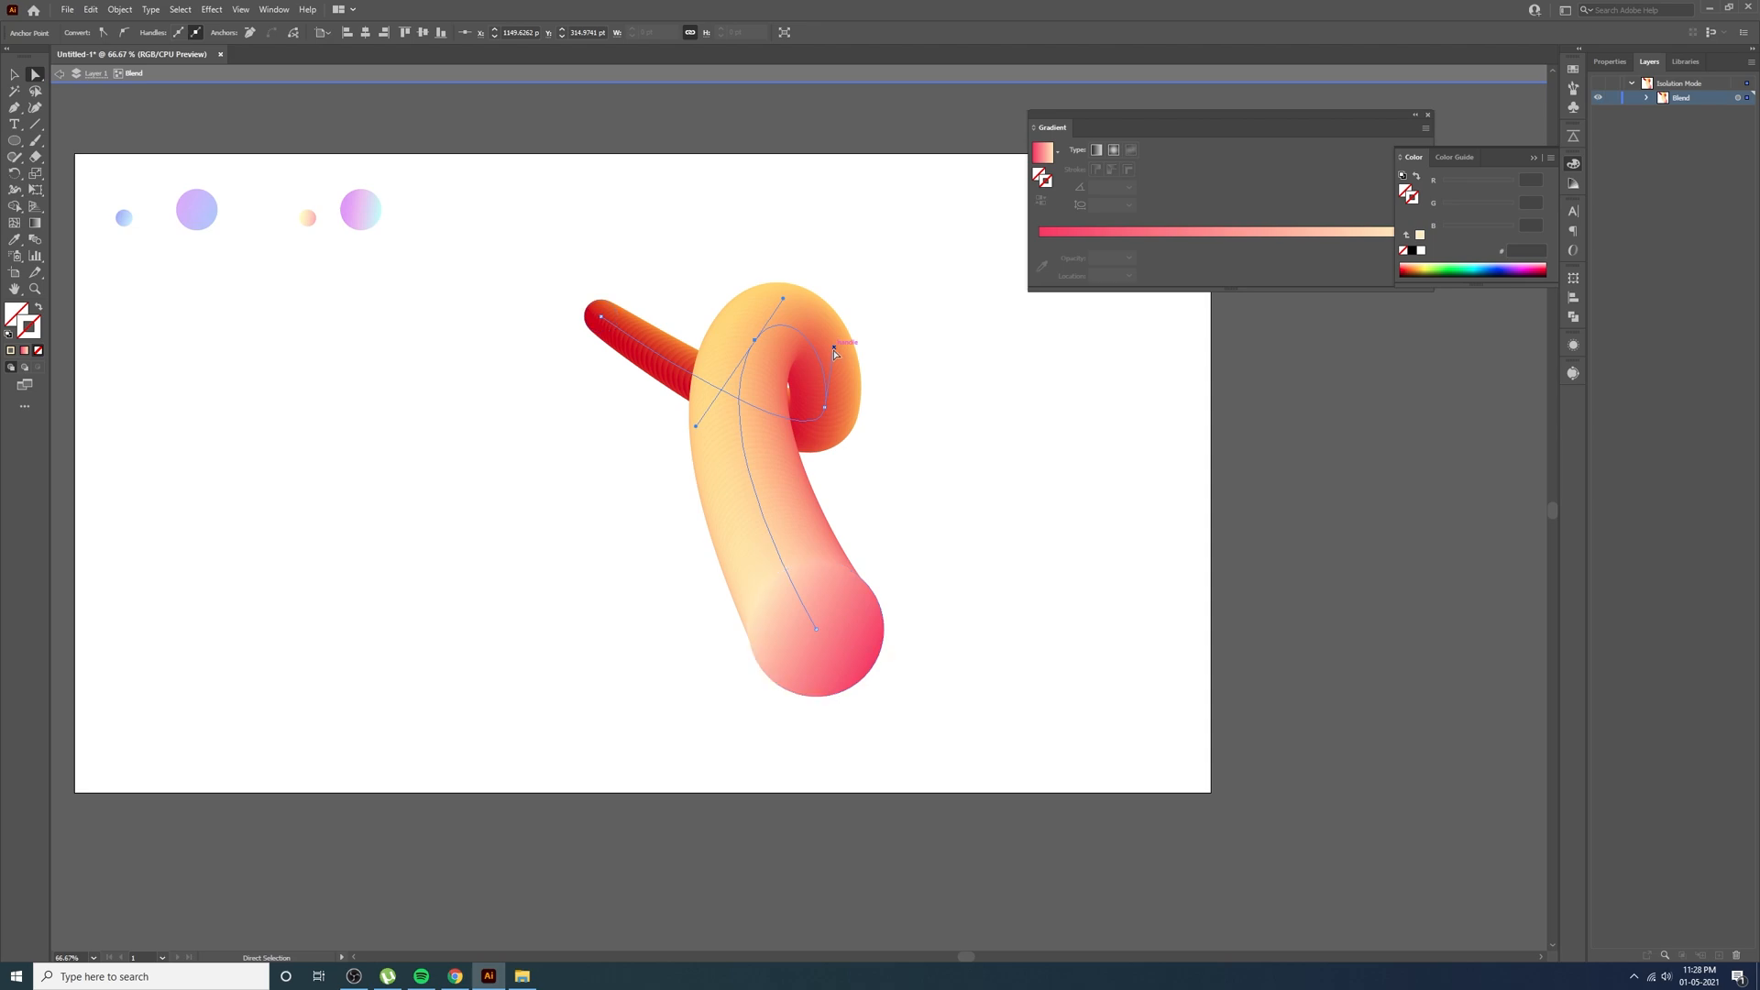
pyautogui.moveTo(824, 407); pyautogui.dragTo(859, 449)
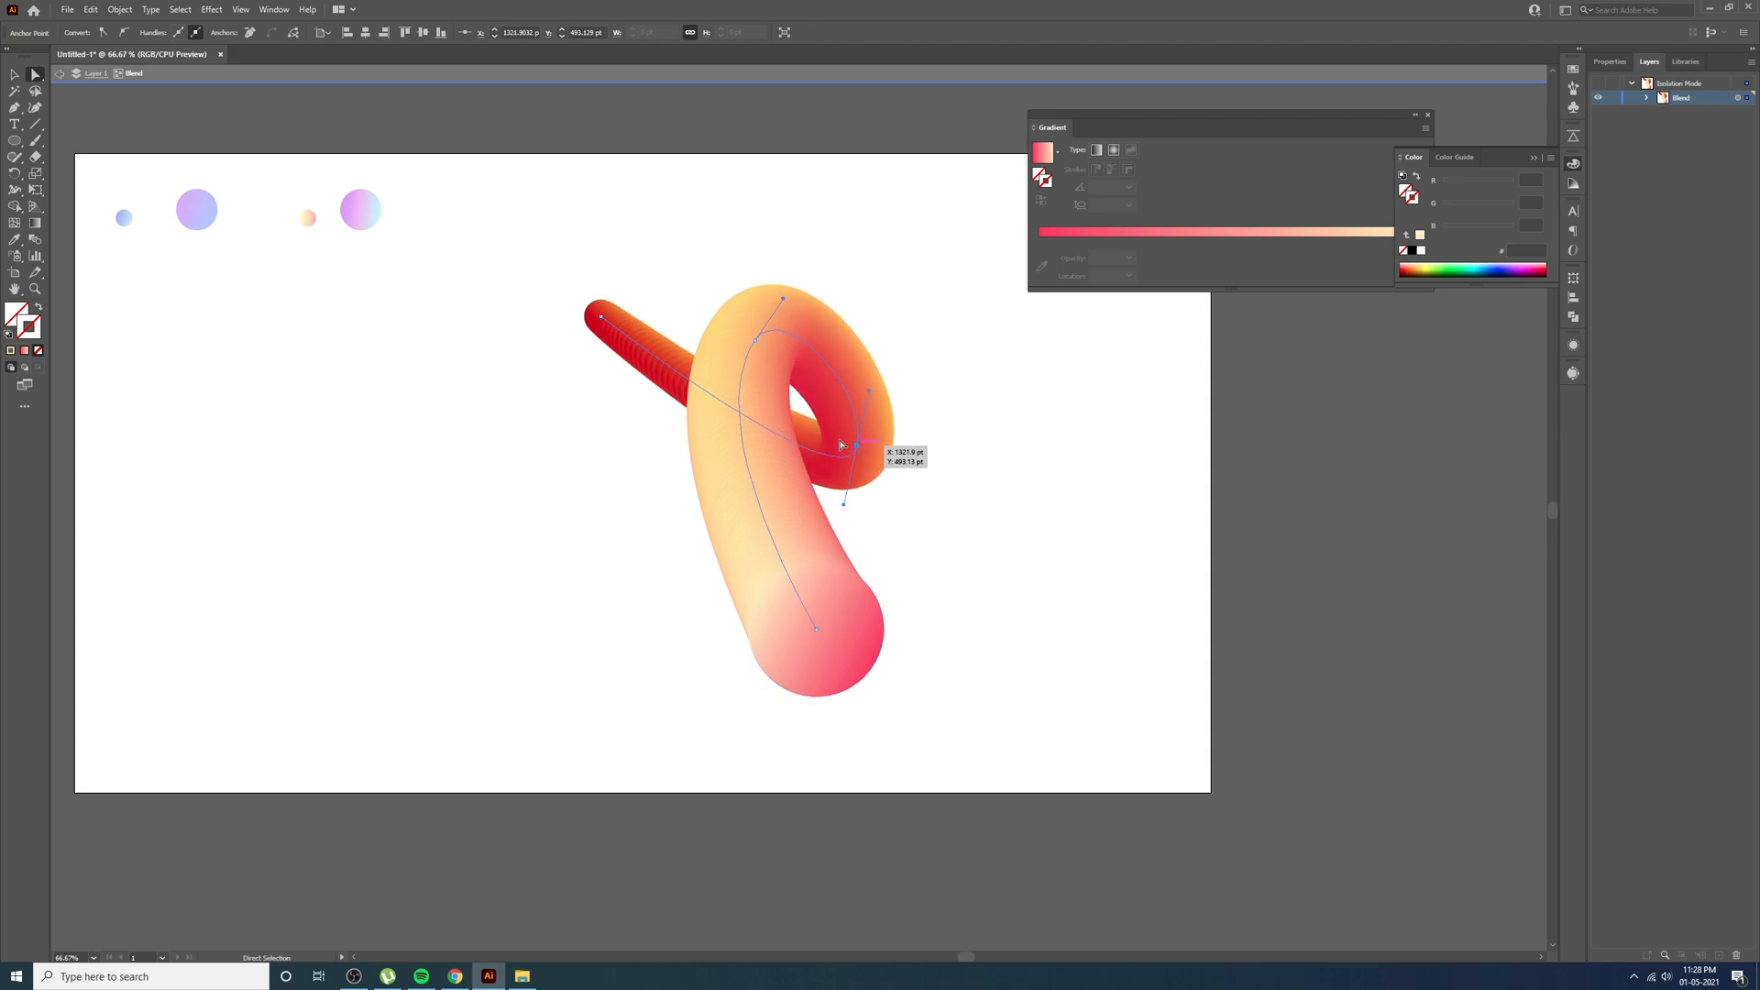
# Leave isolation mode, raise the blend's Specified Steps count for a smoother tube and deselect it
pyautogui.click(14, 74)
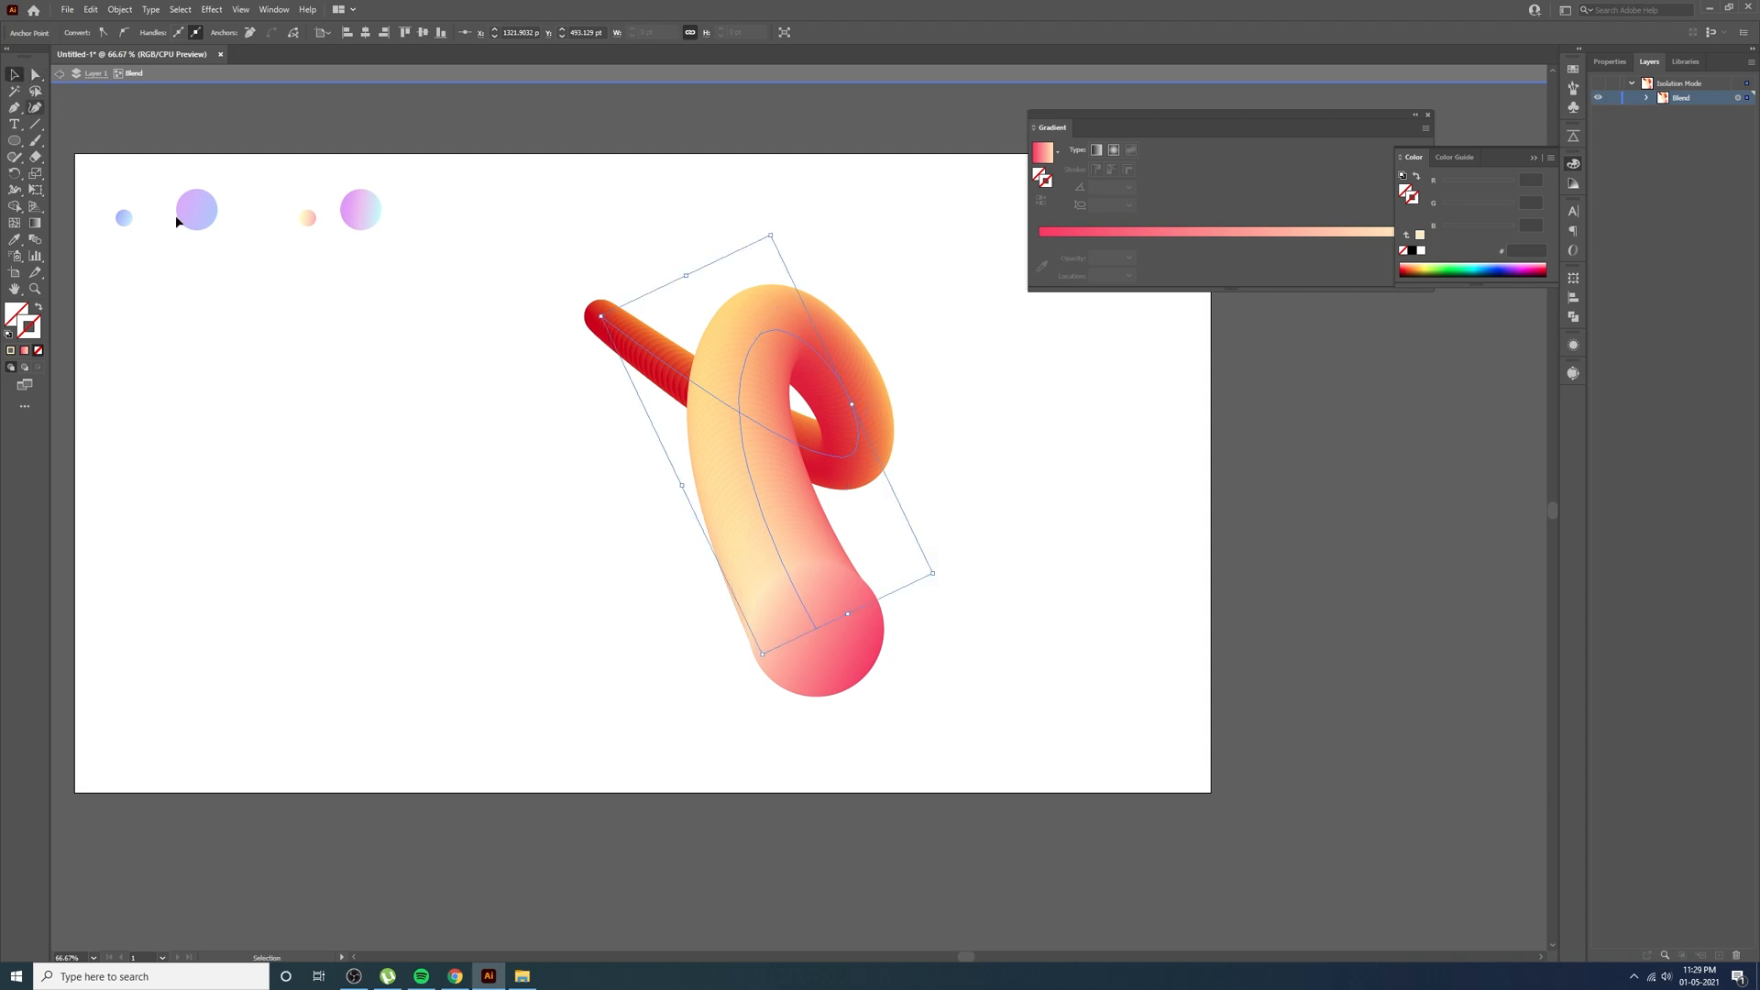
pyautogui.doubleClick(570, 534)
pyautogui.moveTo(350, 436); pyautogui.dragTo(1076, 652)
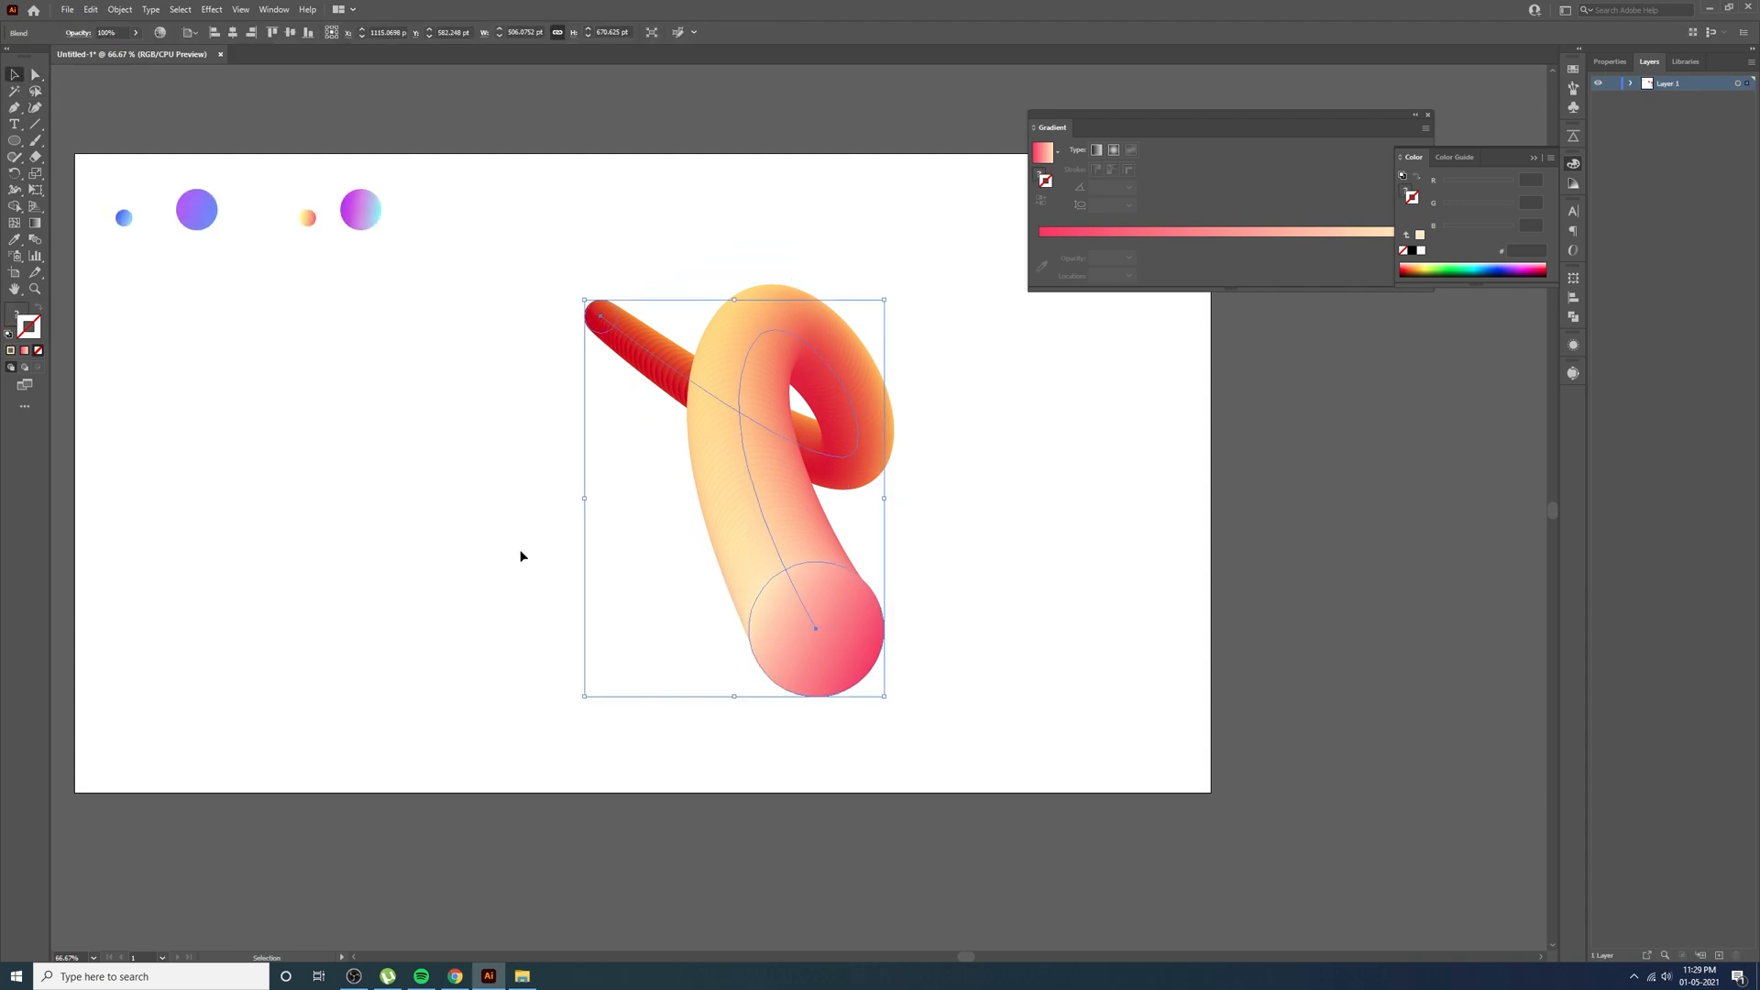
pyautogui.doubleClick(35, 239)
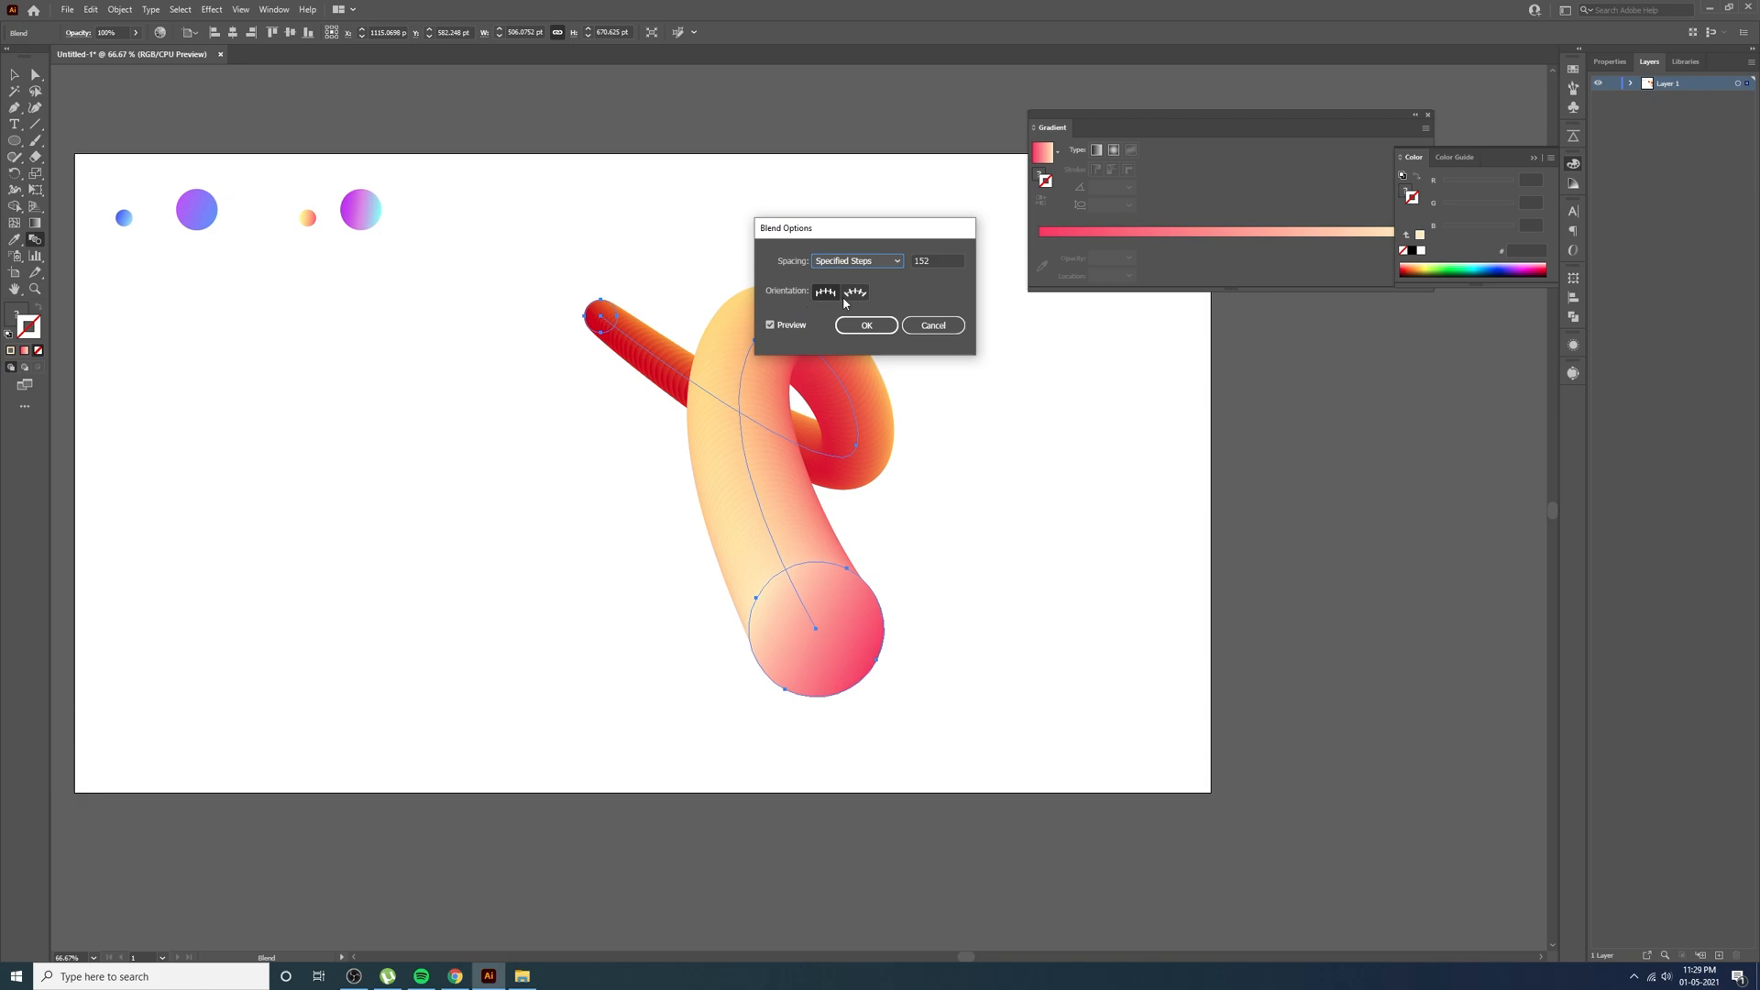
pyautogui.click(930, 260)
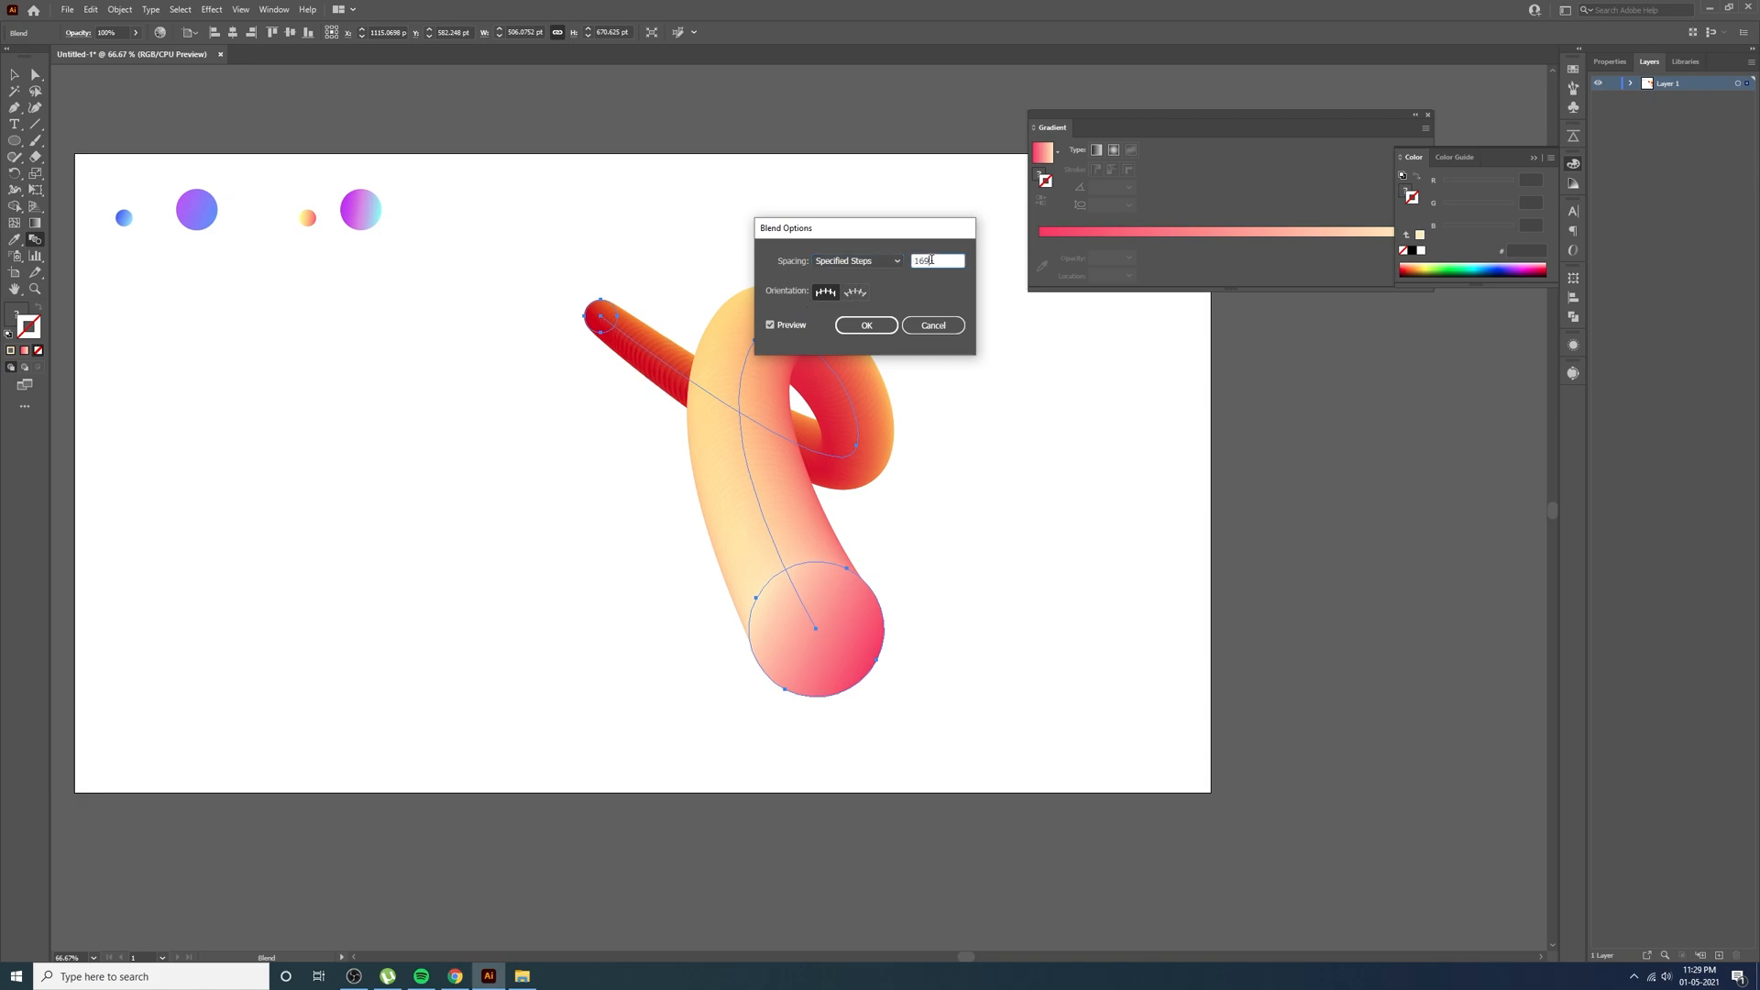
pyautogui.press('Return')
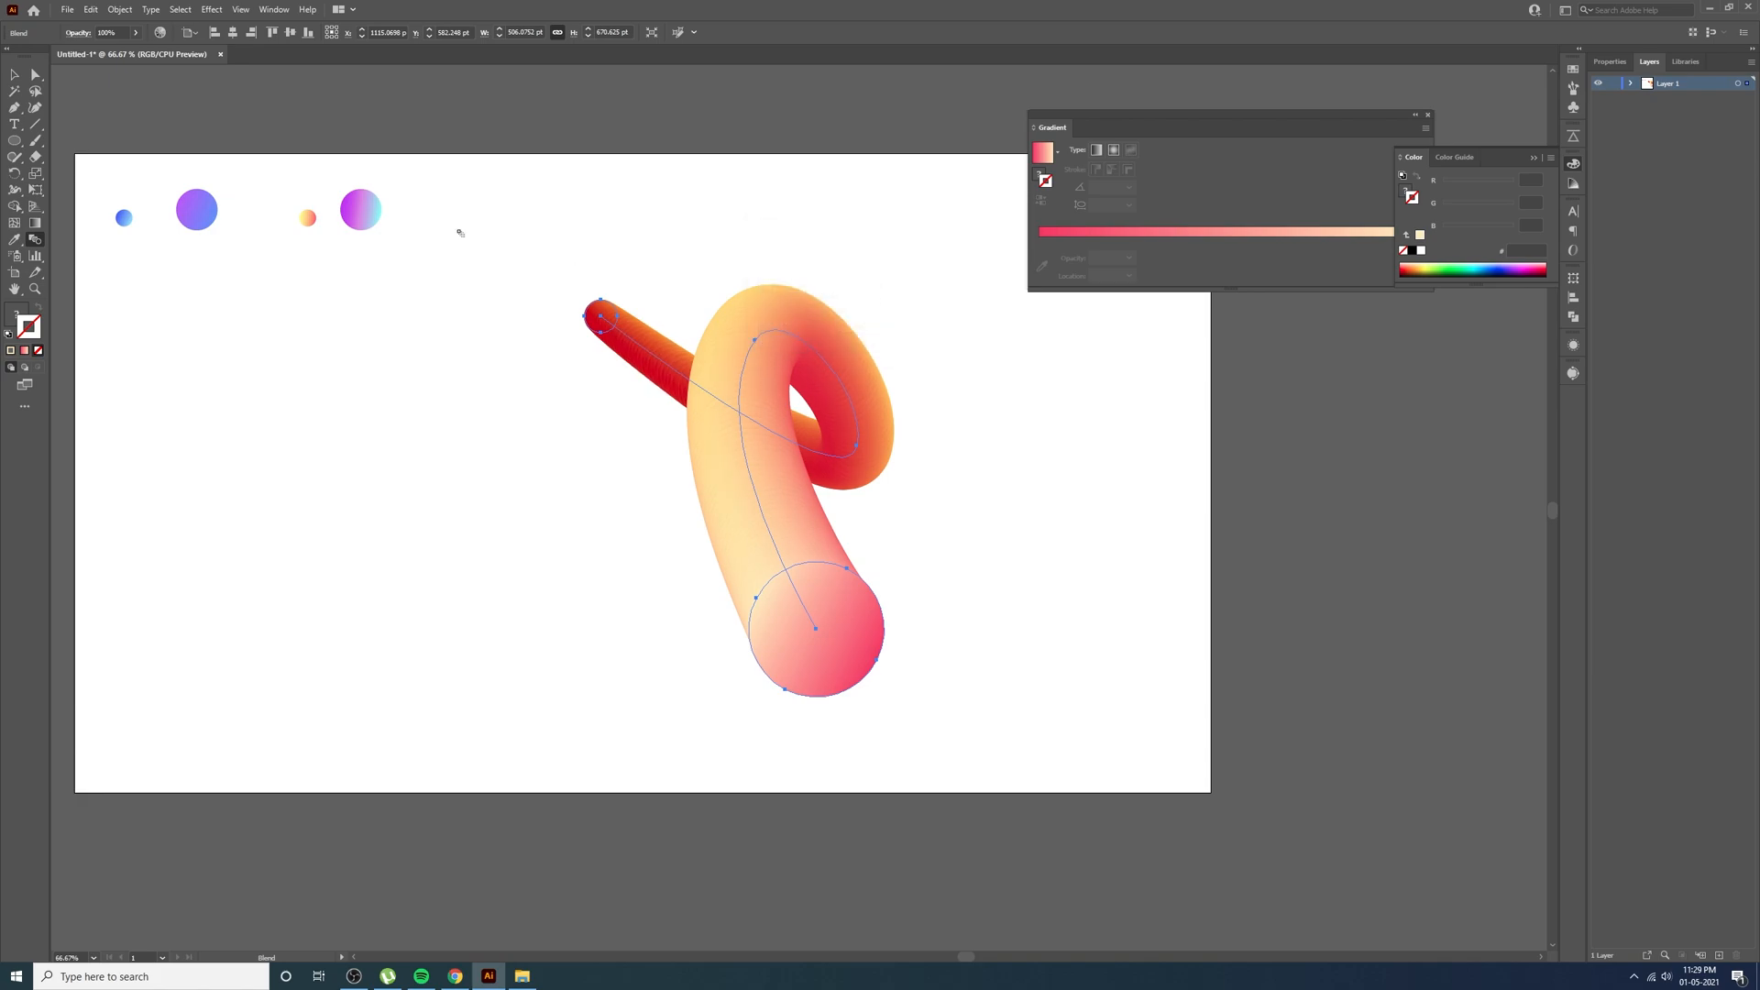
pyautogui.press('v')
pyautogui.click(1050, 451)
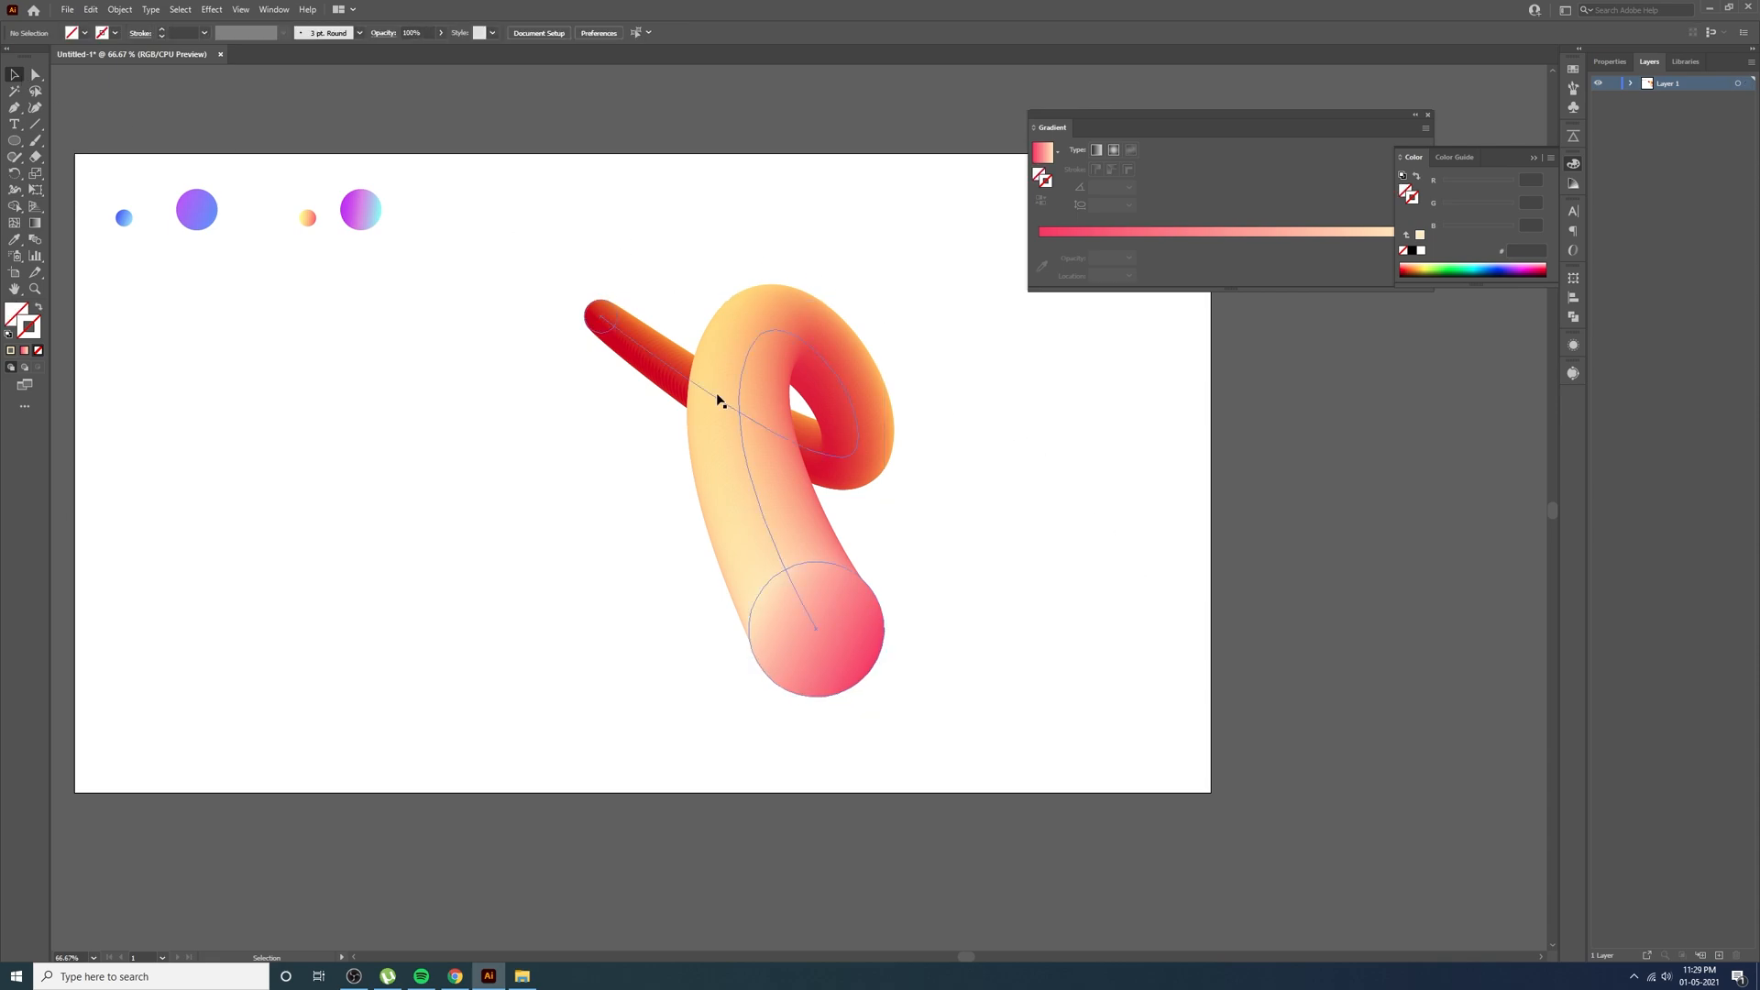
# Move the looped blend to the left edge of the artboard to free up space
pyautogui.moveTo(774, 419); pyautogui.dragTo(321, 457)
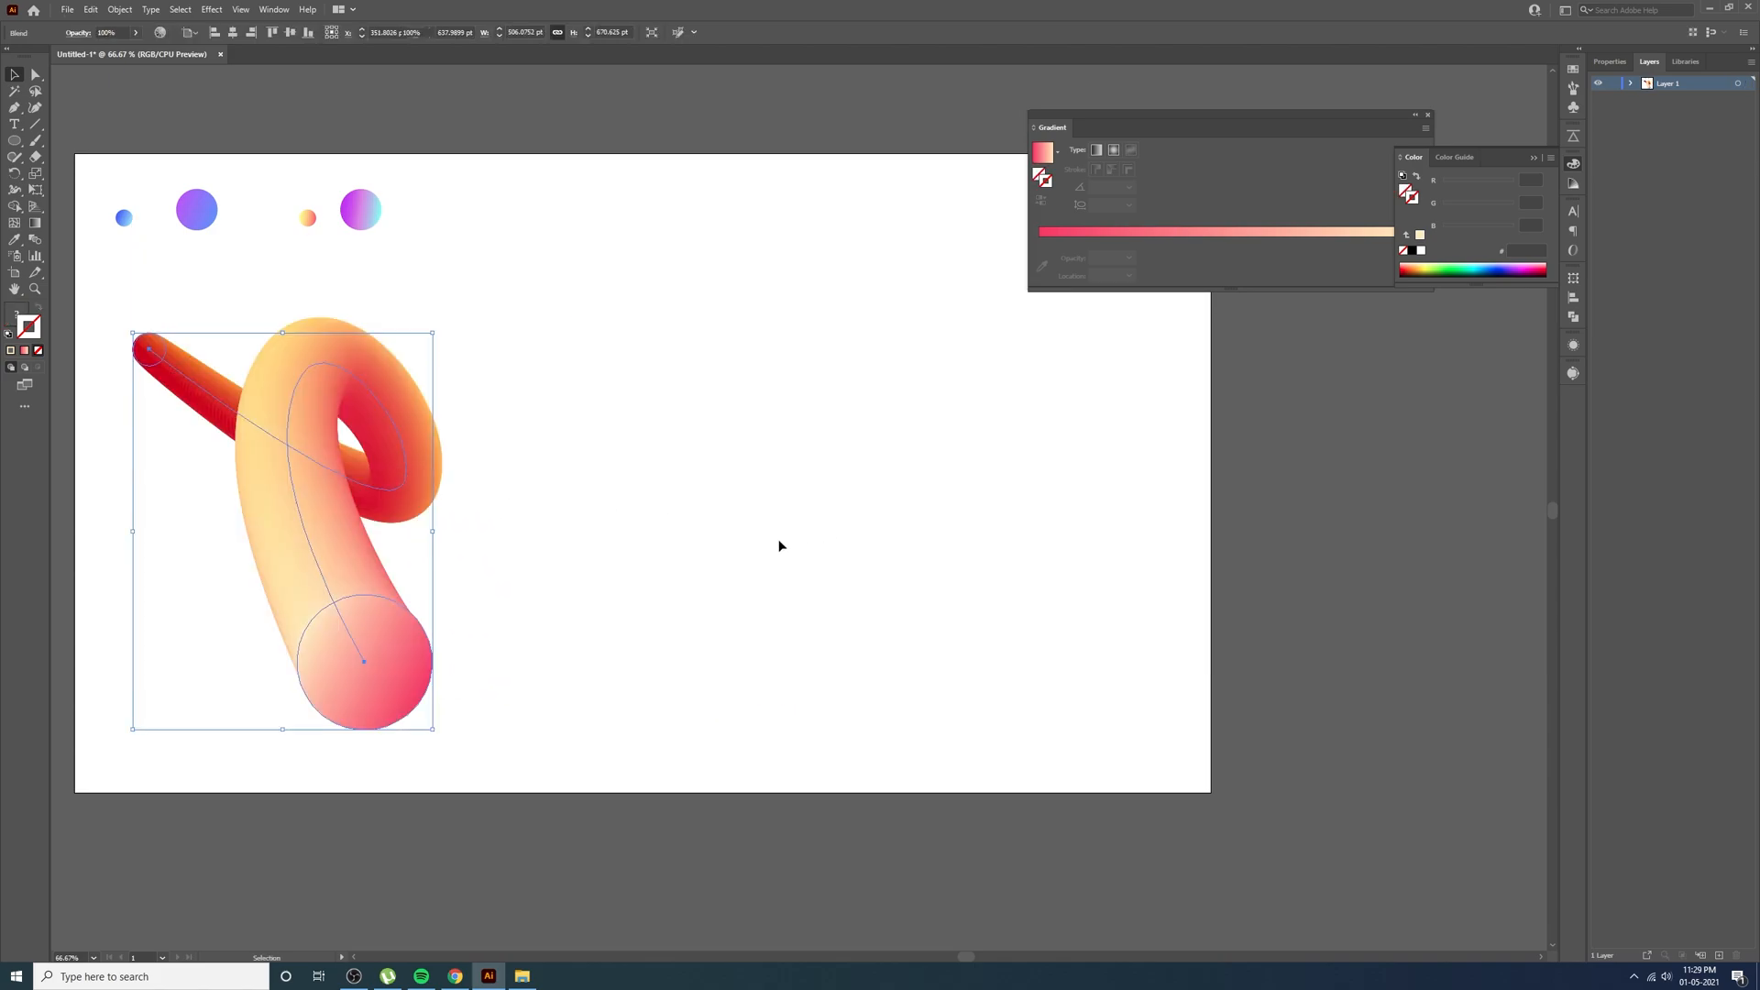
pyautogui.click(818, 547)
pyautogui.moveTo(360, 575); pyautogui.dragTo(293, 578)
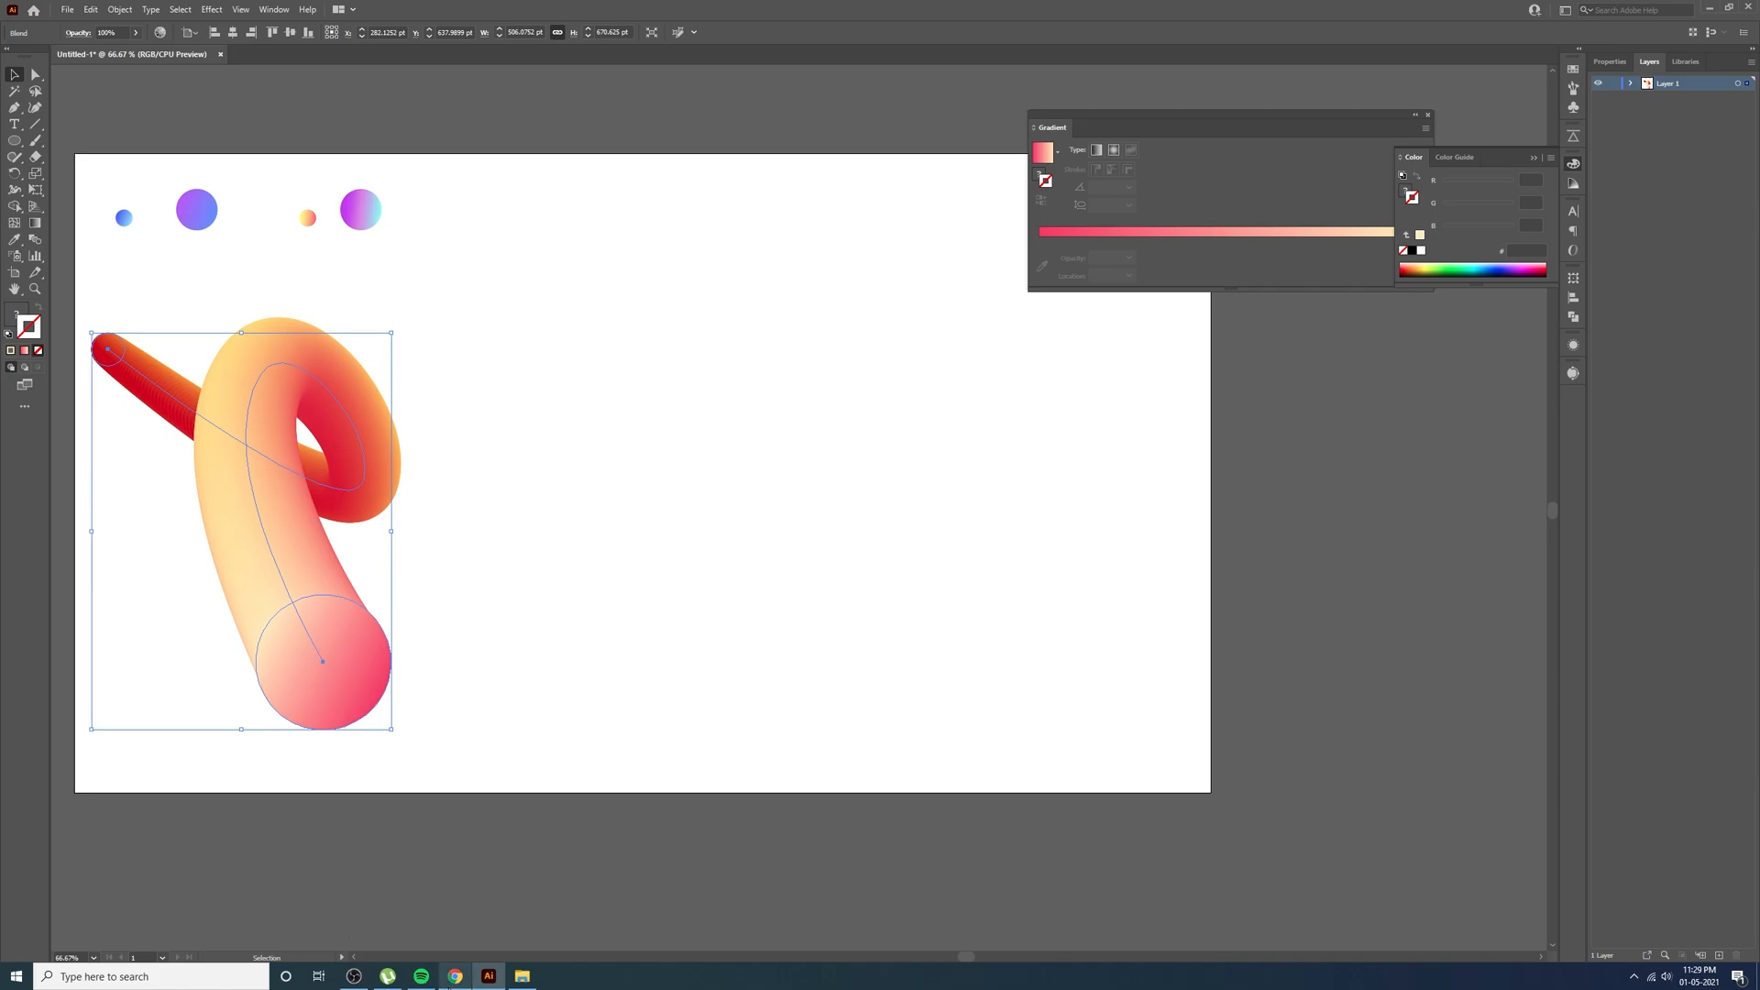
# Add the text "hey" in the empty area of the artboard and enlarge it
pyautogui.click(455, 975)
pyautogui.click(488, 975)
pyautogui.press('t')
pyautogui.click(713, 493)
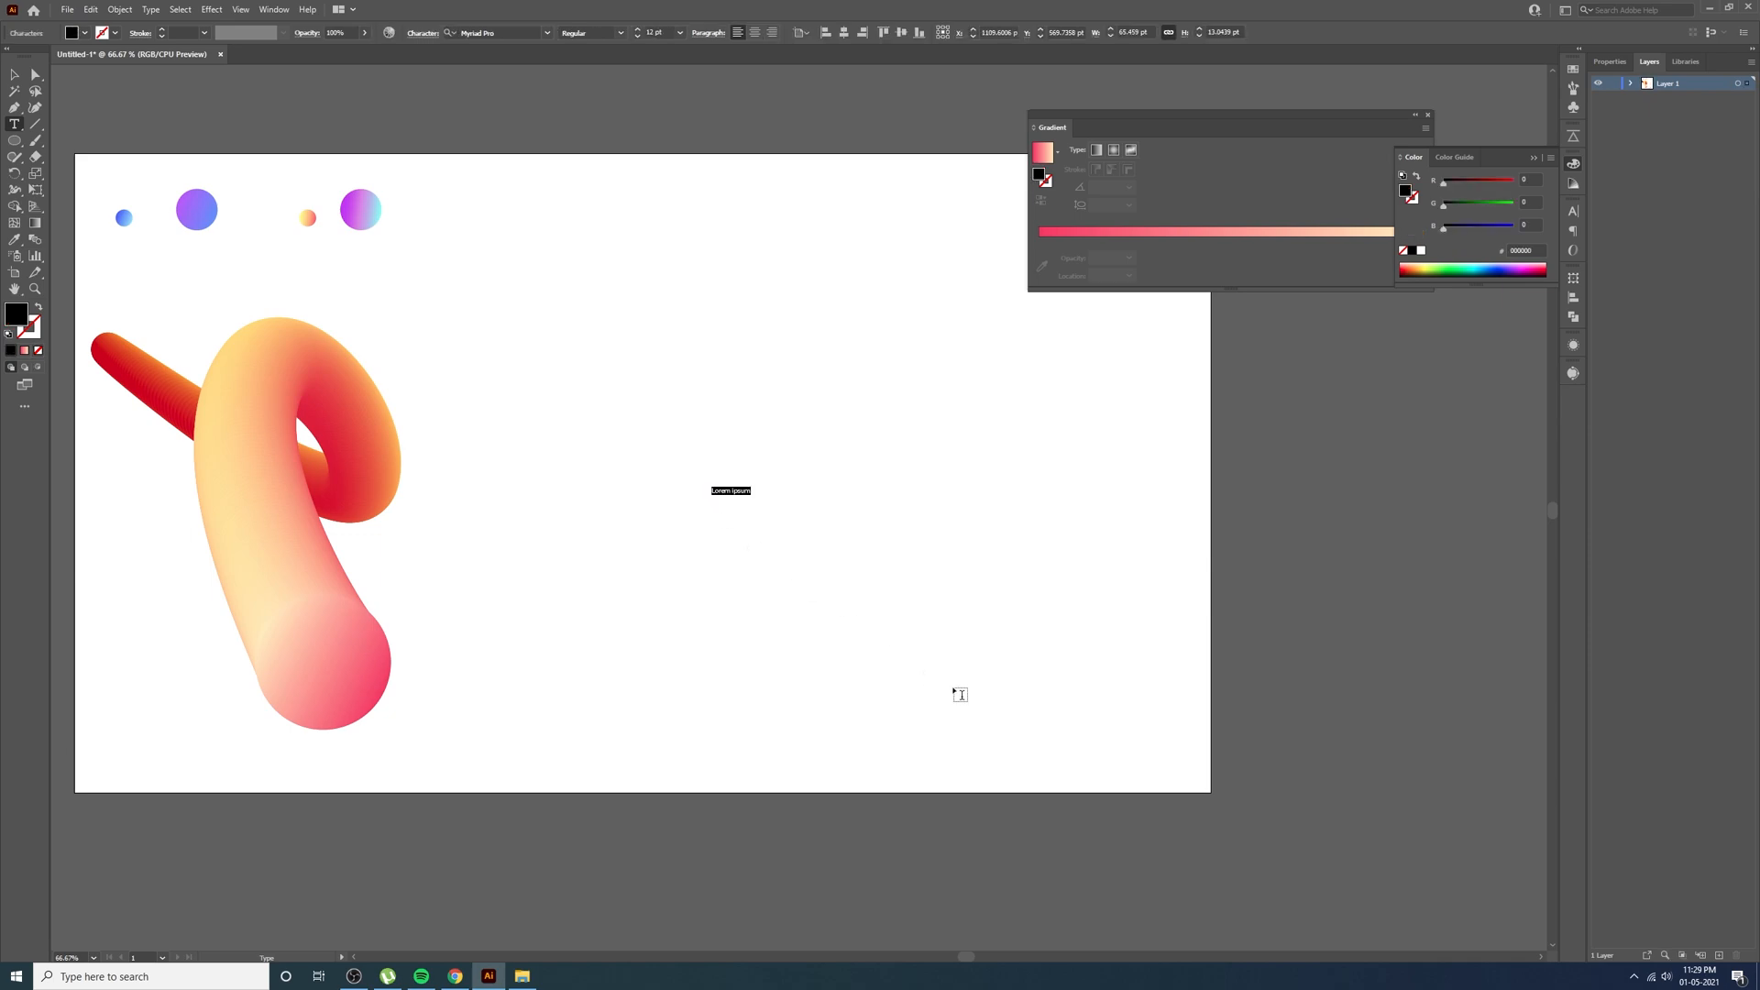
pyautogui.write('Jun')
pyautogui.press('Escape')
pyautogui.moveTo(722, 496); pyautogui.dragTo(878, 562)
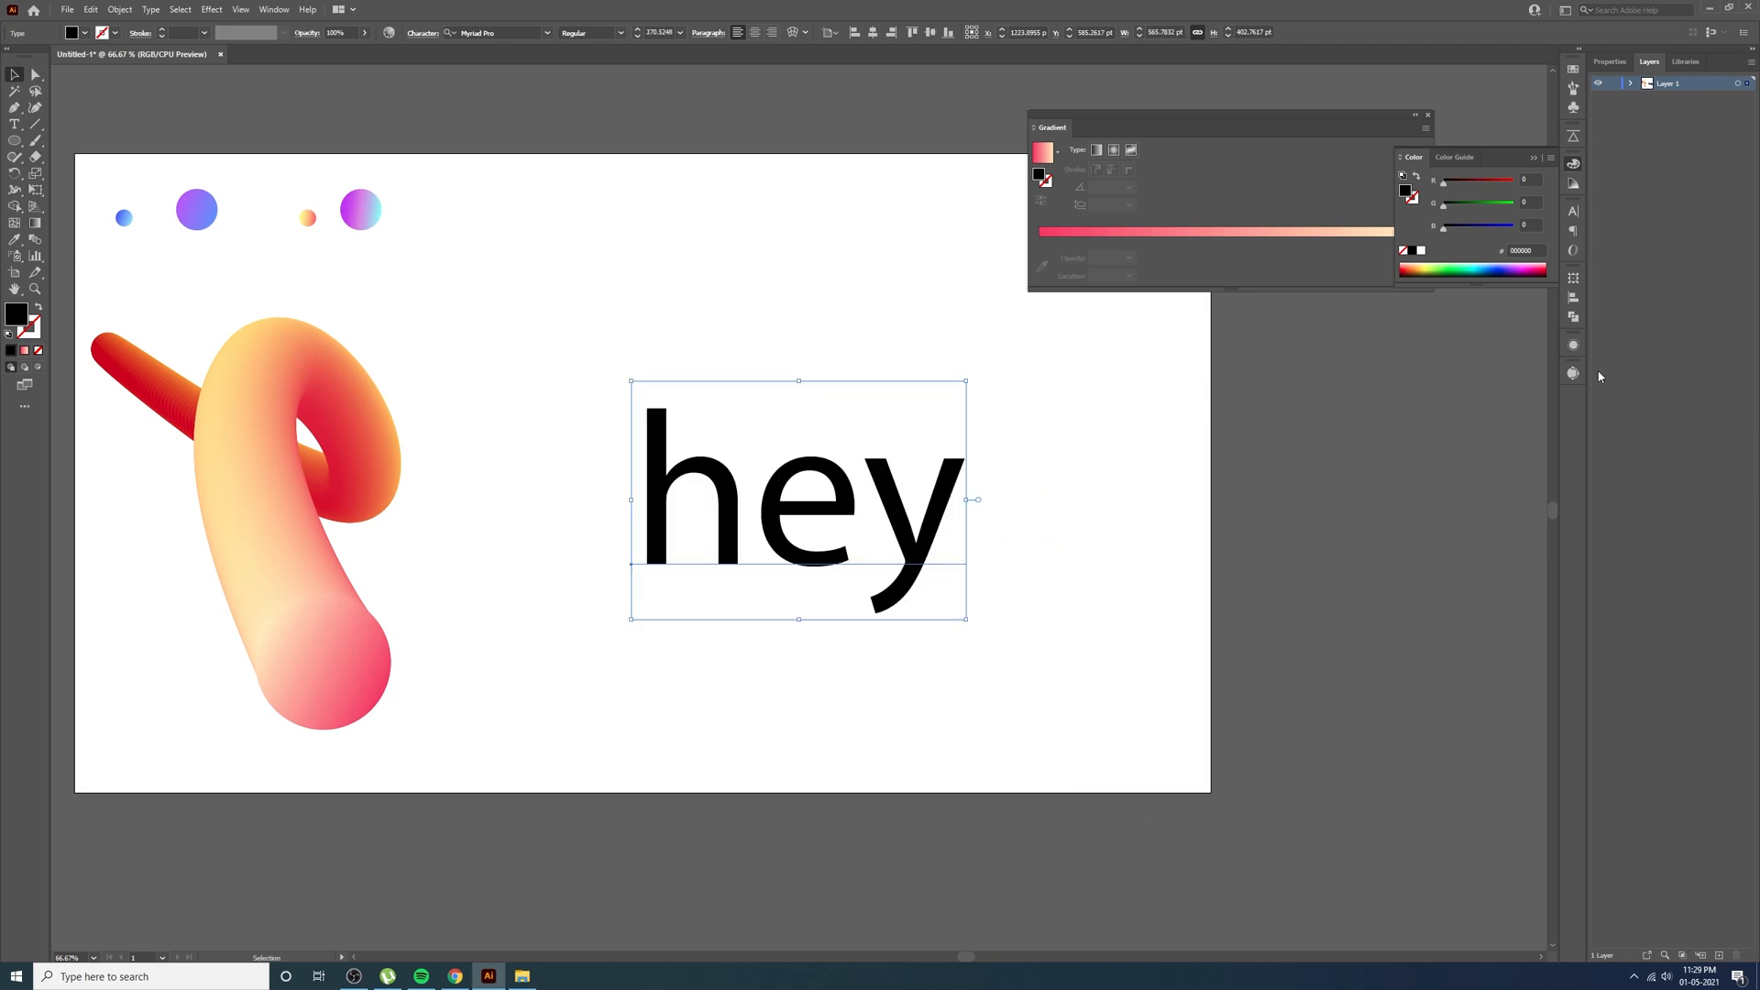
# Set the font of "hey" to Nexa Rust Script S and shift the text slightly right
pyautogui.click(1574, 210)
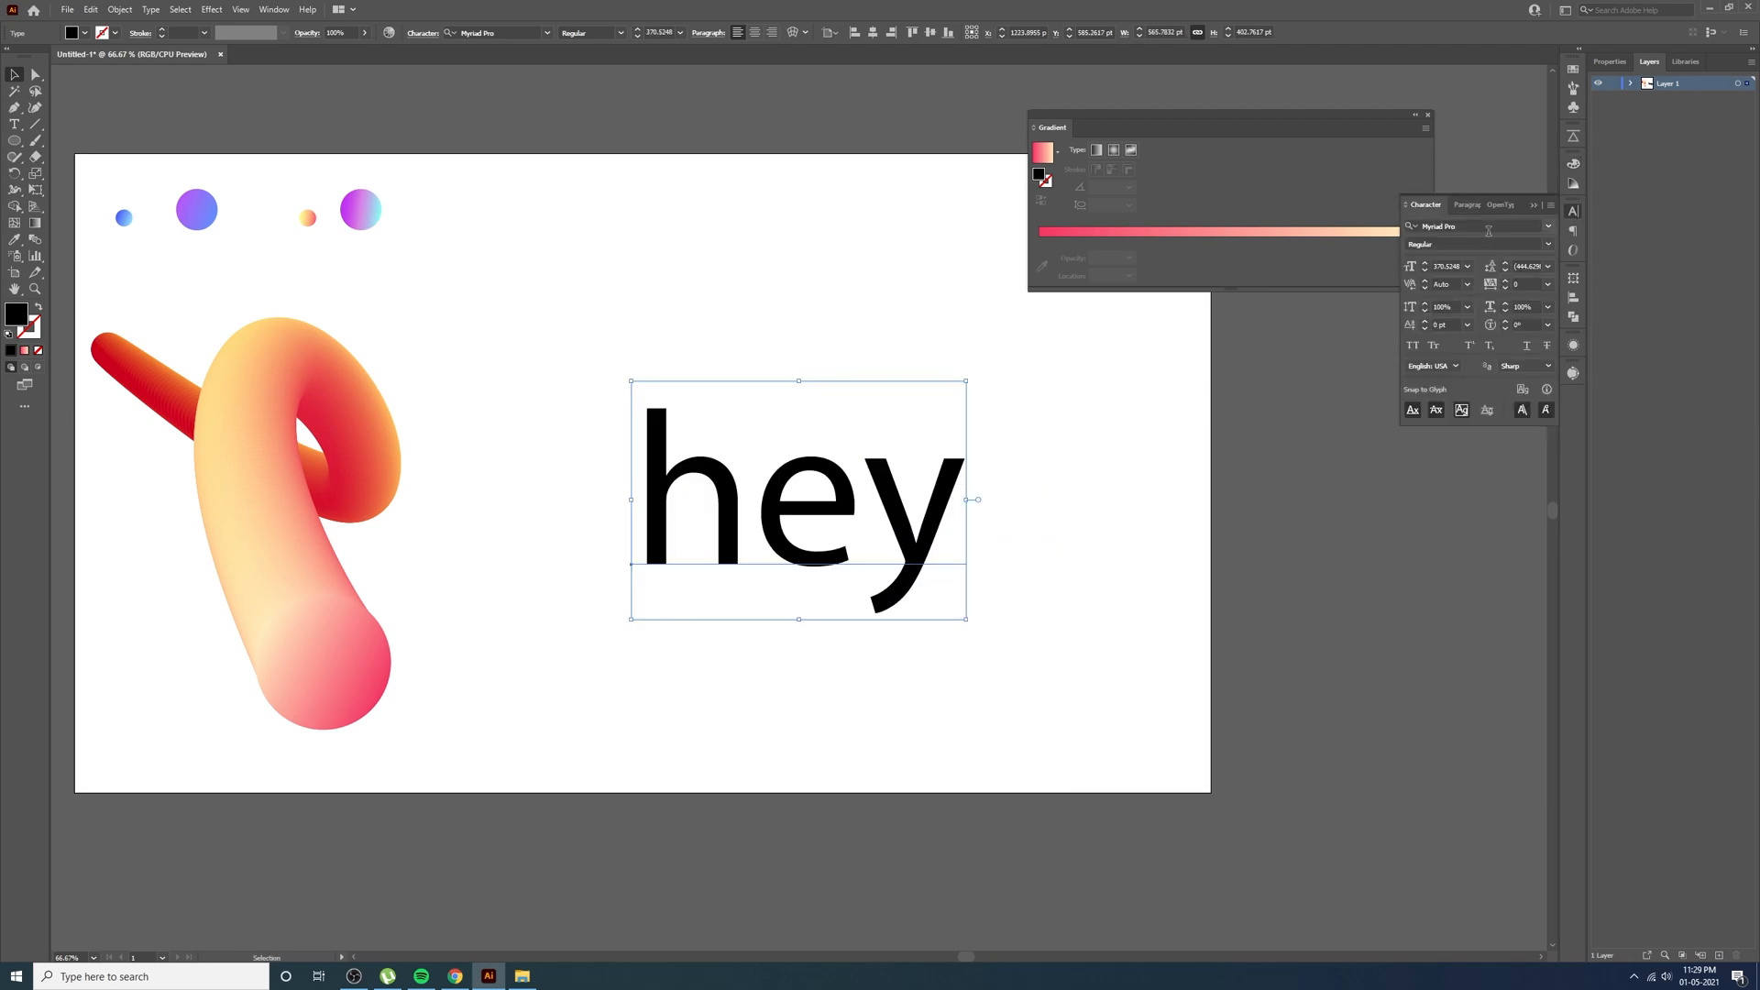
pyautogui.click(1489, 227)
pyautogui.press('Down')
pyautogui.press('Down')
pyautogui.press('Down')
pyautogui.press('Down')
pyautogui.press('Down')
pyautogui.press('Down')
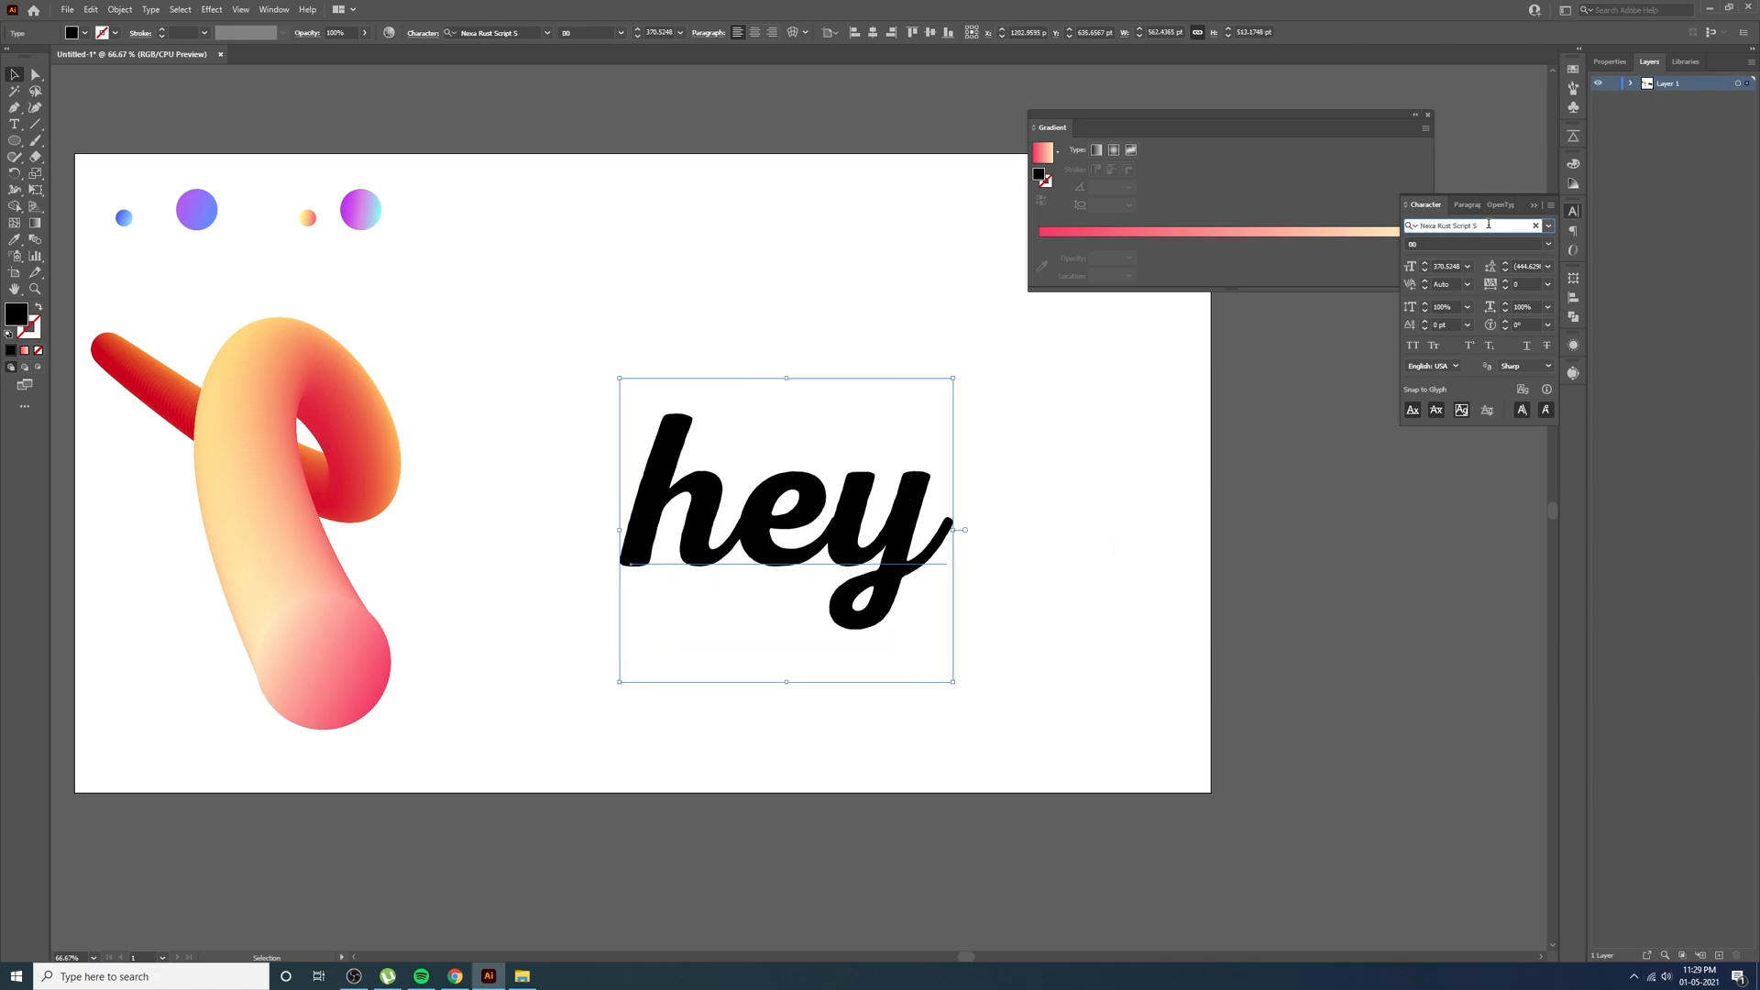
pyautogui.click(1111, 518)
pyautogui.moveTo(802, 549); pyautogui.dragTo(859, 548)
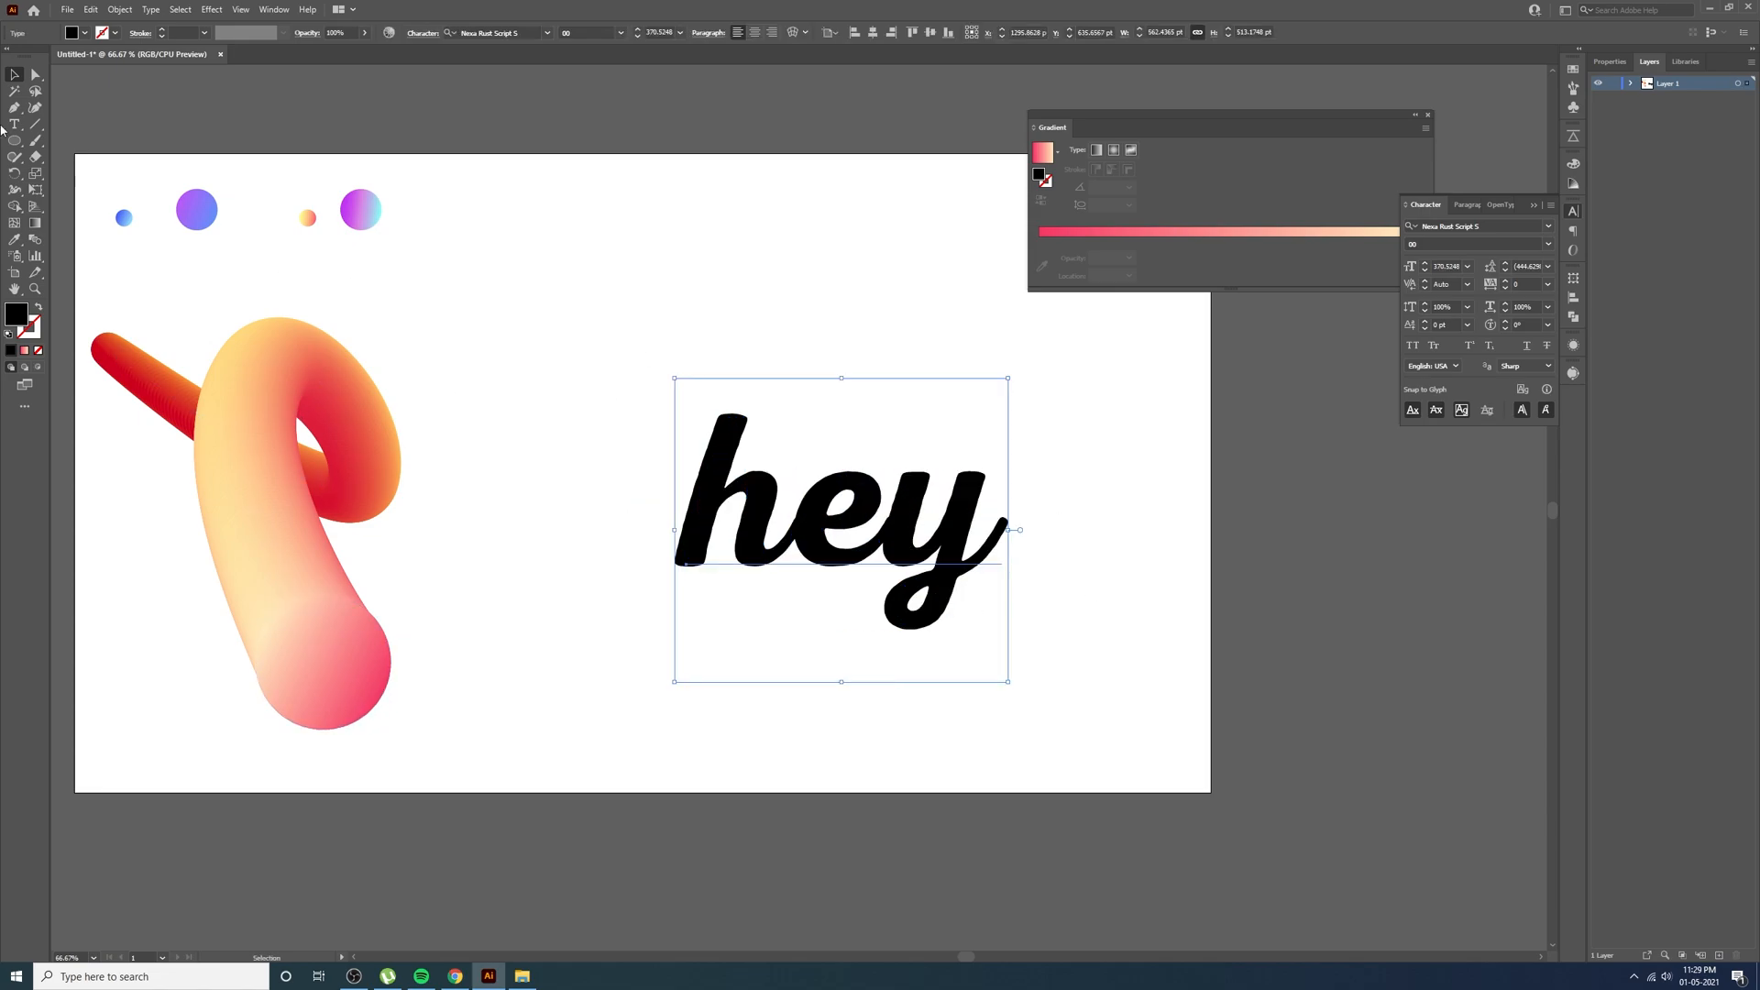
# Trace the letter "h" of the script text with the Pen tool, running down its stem, over the arch and into the lower curve
pyautogui.click(14, 107)
pyautogui.scroll(2, 763, 522)
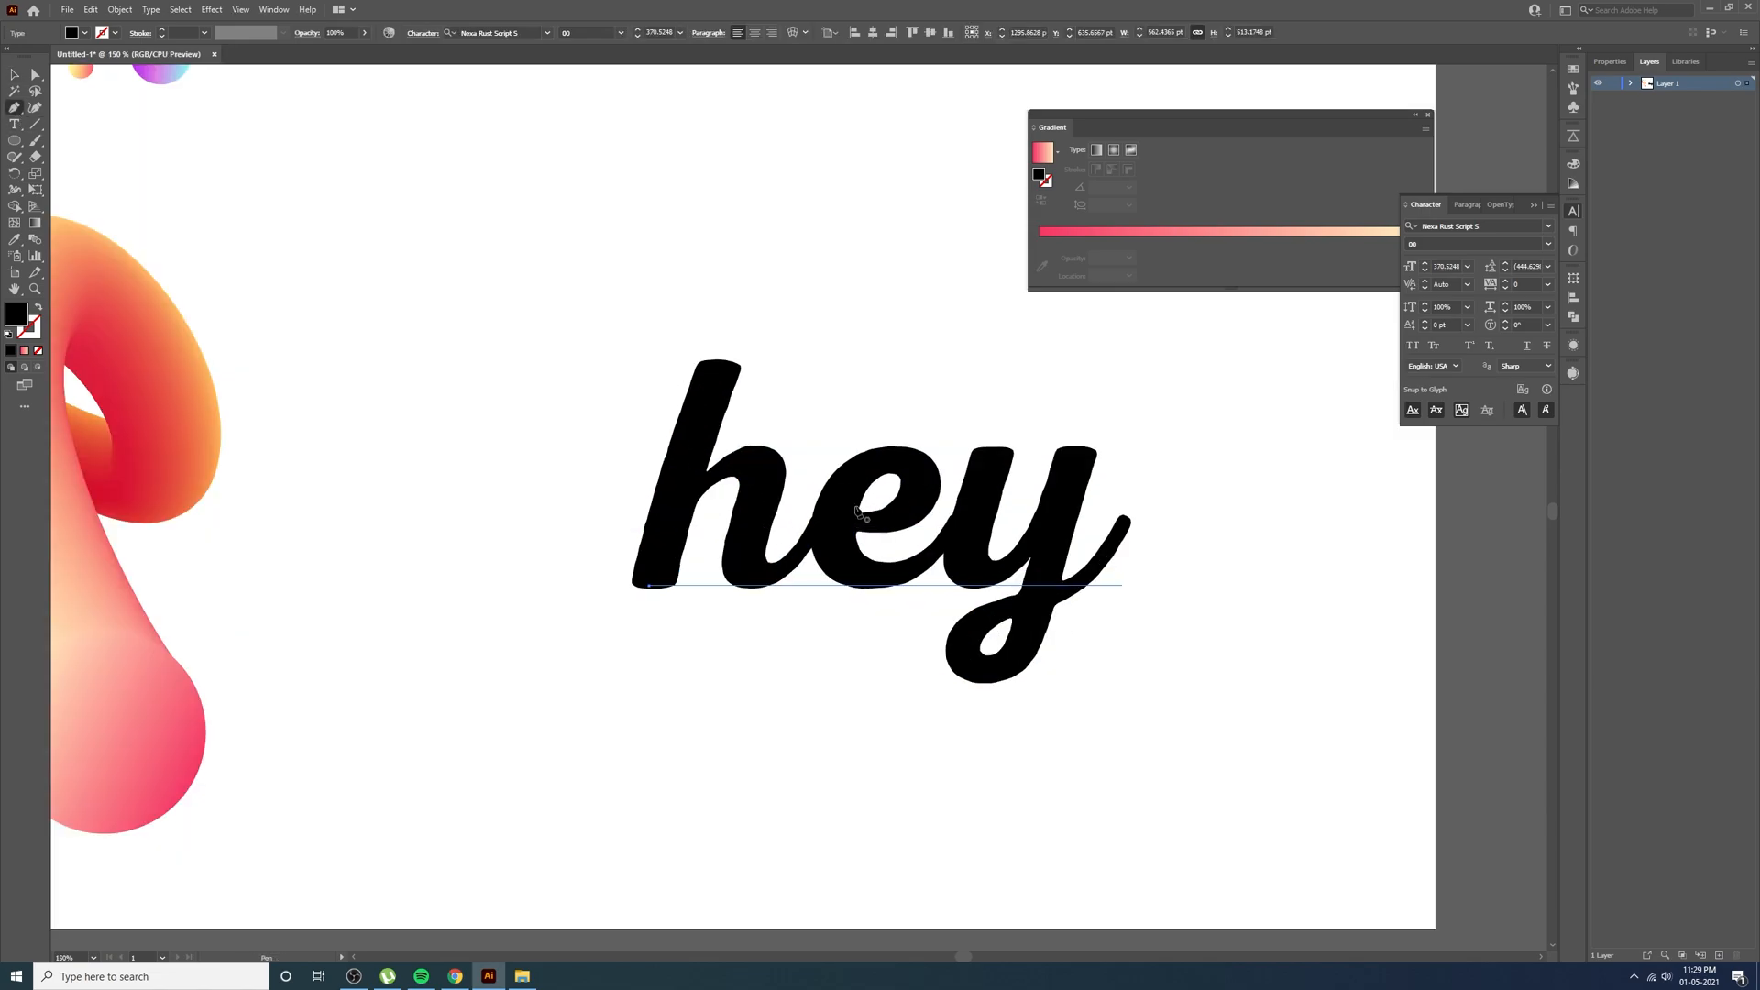
pyautogui.click(631, 275)
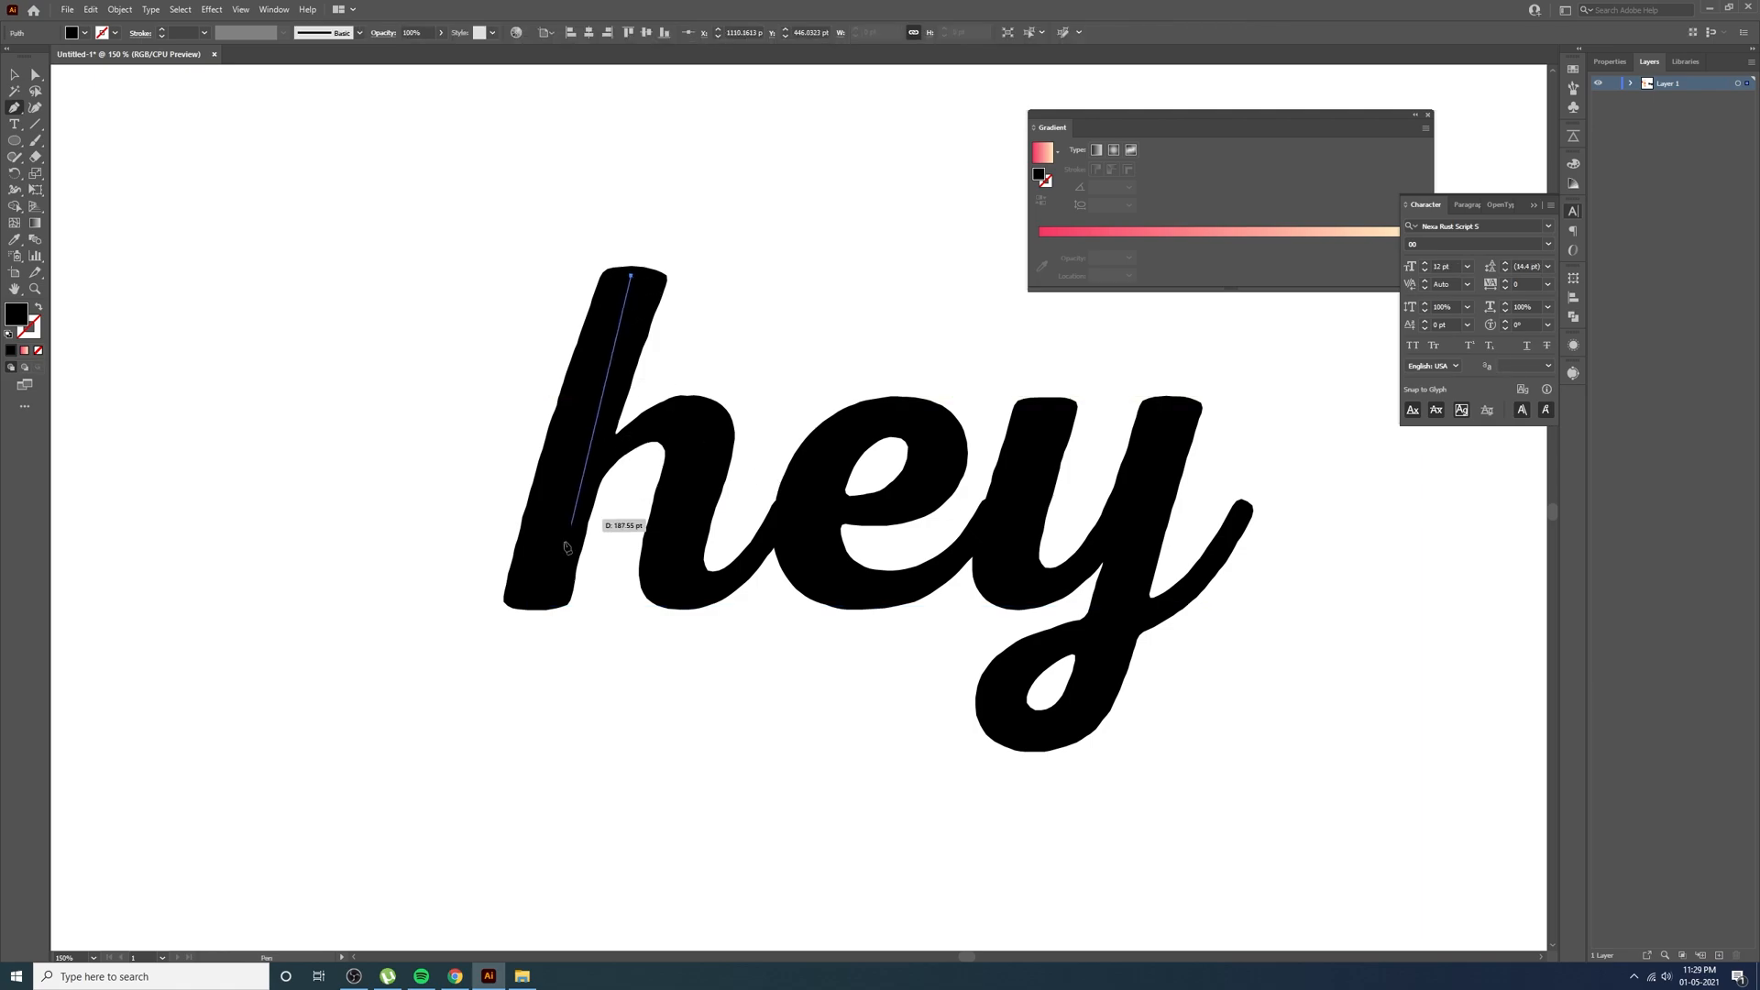
pyautogui.click(540, 594)
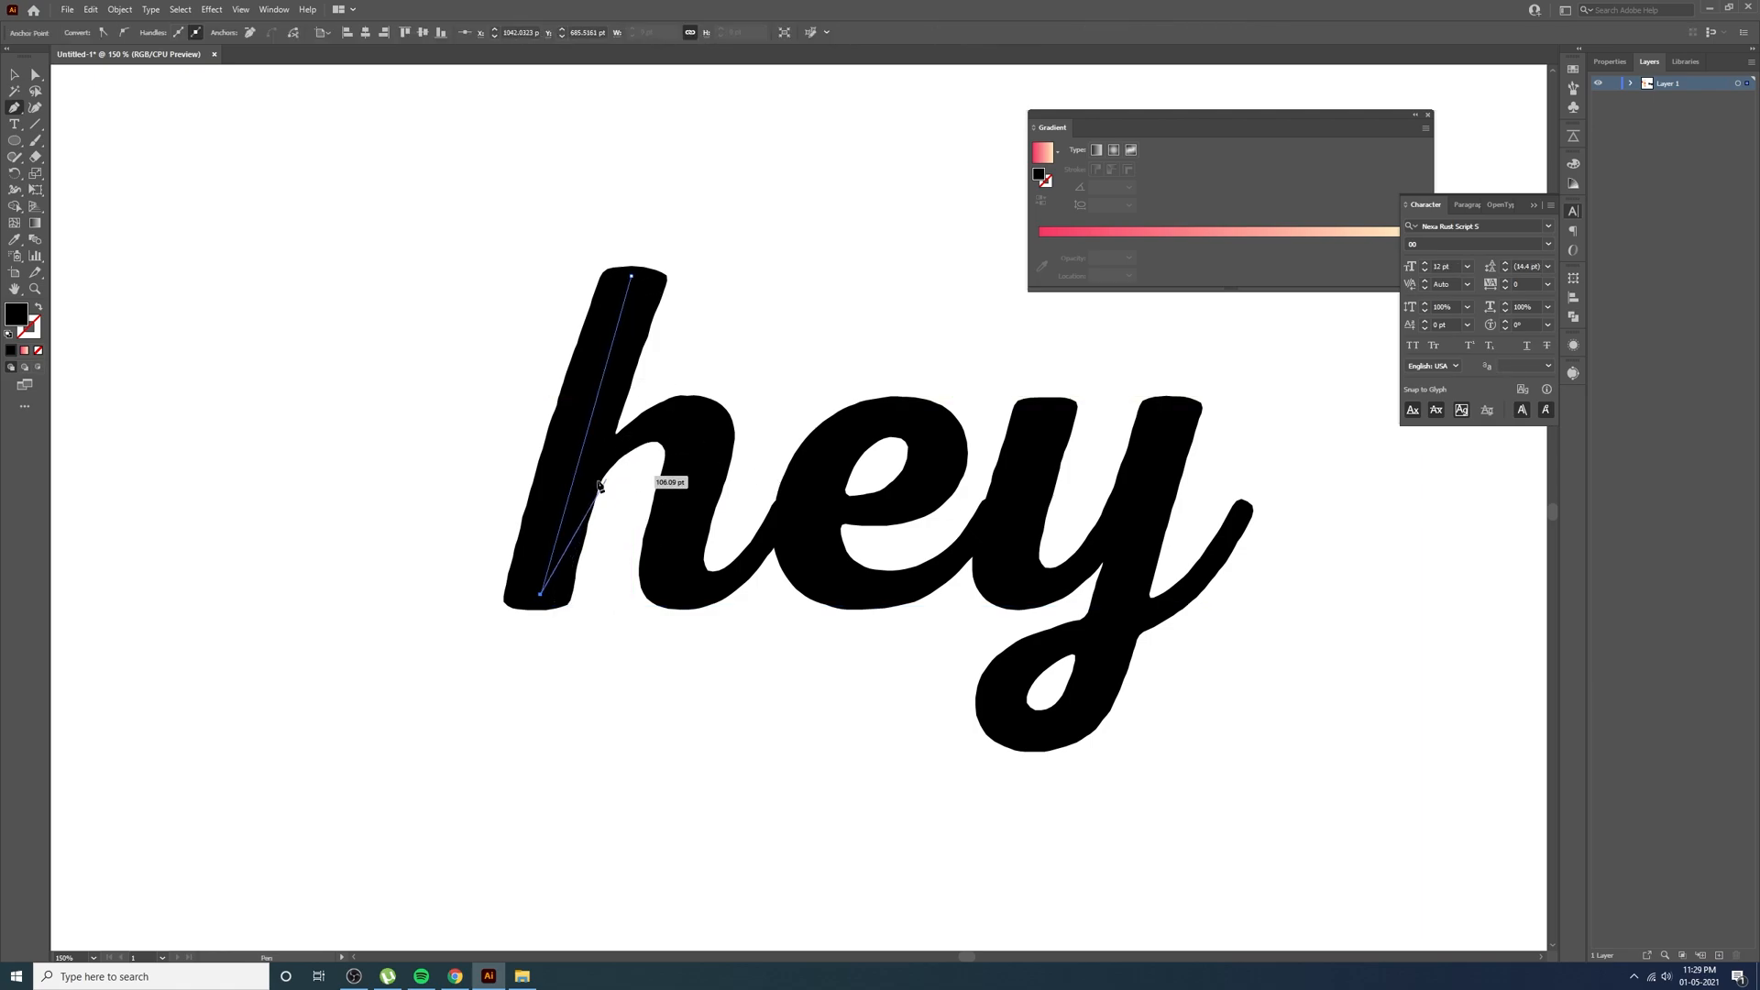
pyautogui.moveTo(614, 447); pyautogui.dragTo(695, 389)
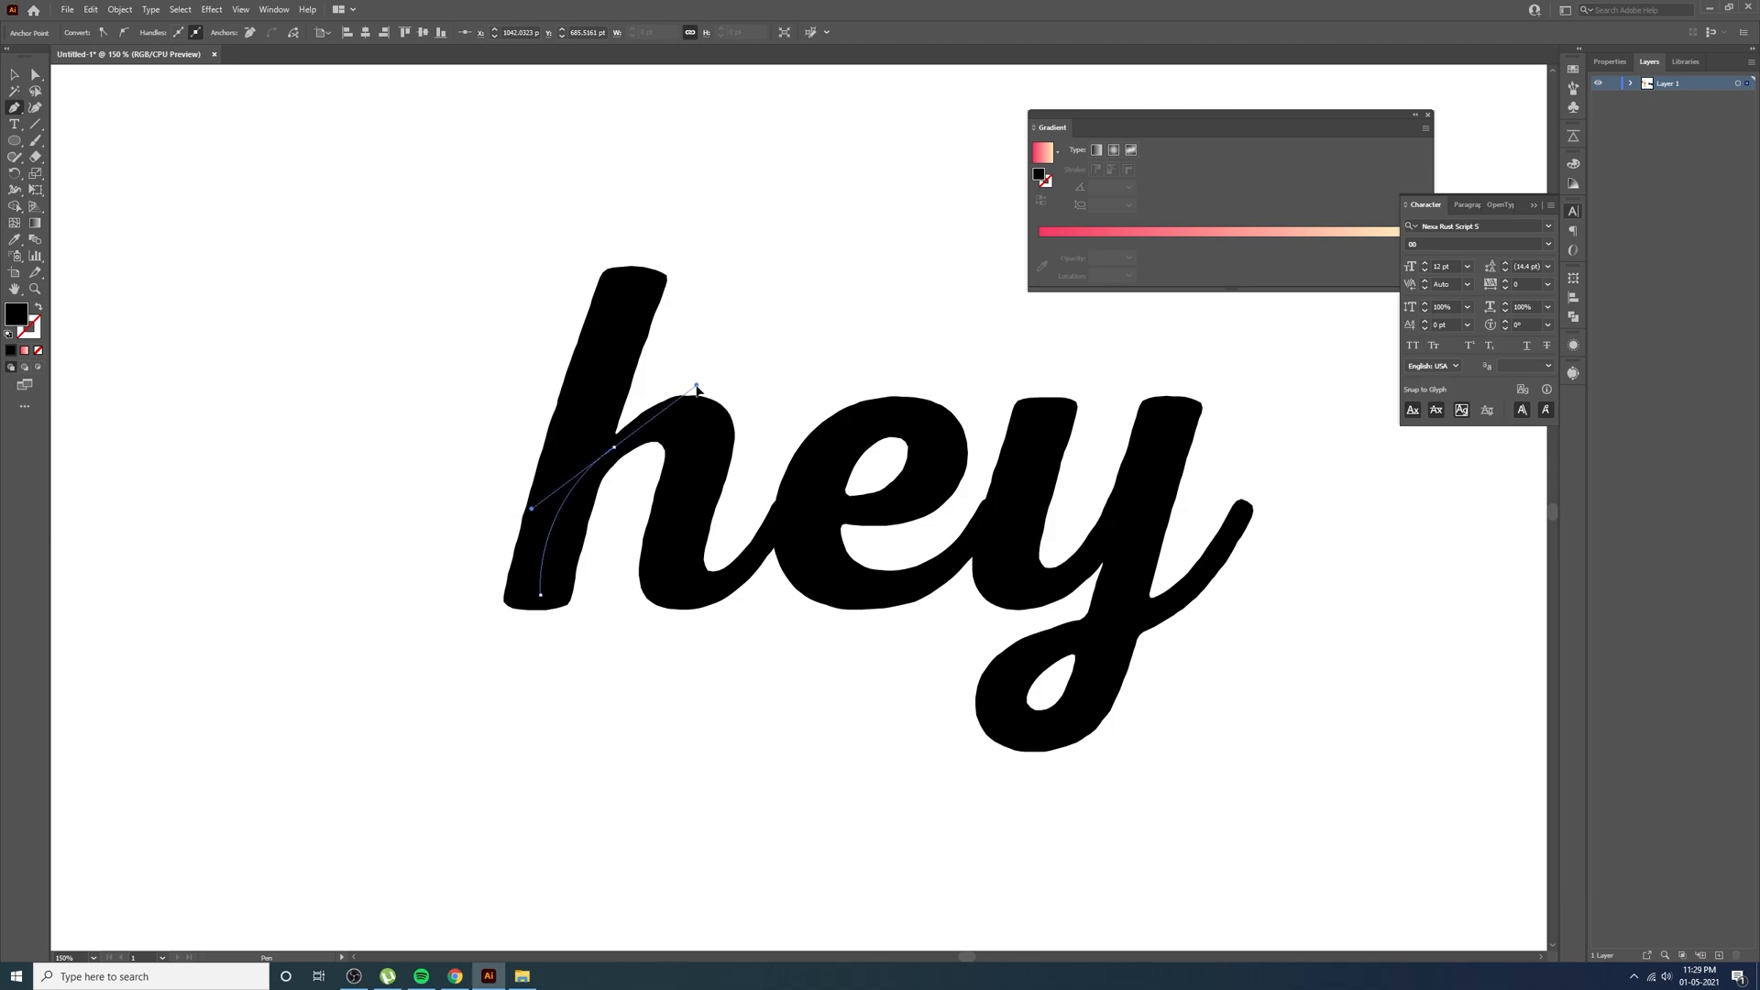
pyautogui.moveTo(678, 574); pyautogui.dragTo(676, 614)
# Continue the pen path through the loop of the letter "e" and along its bottom curve
pyautogui.moveTo(787, 518); pyautogui.dragTo(830, 452)
pyautogui.moveTo(940, 427); pyautogui.dragTo(963, 455)
pyautogui.hotkey('ctrl', 'z')
pyautogui.moveTo(835, 427); pyautogui.dragTo(794, 462)
pyautogui.moveTo(819, 603); pyautogui.dragTo(959, 570)
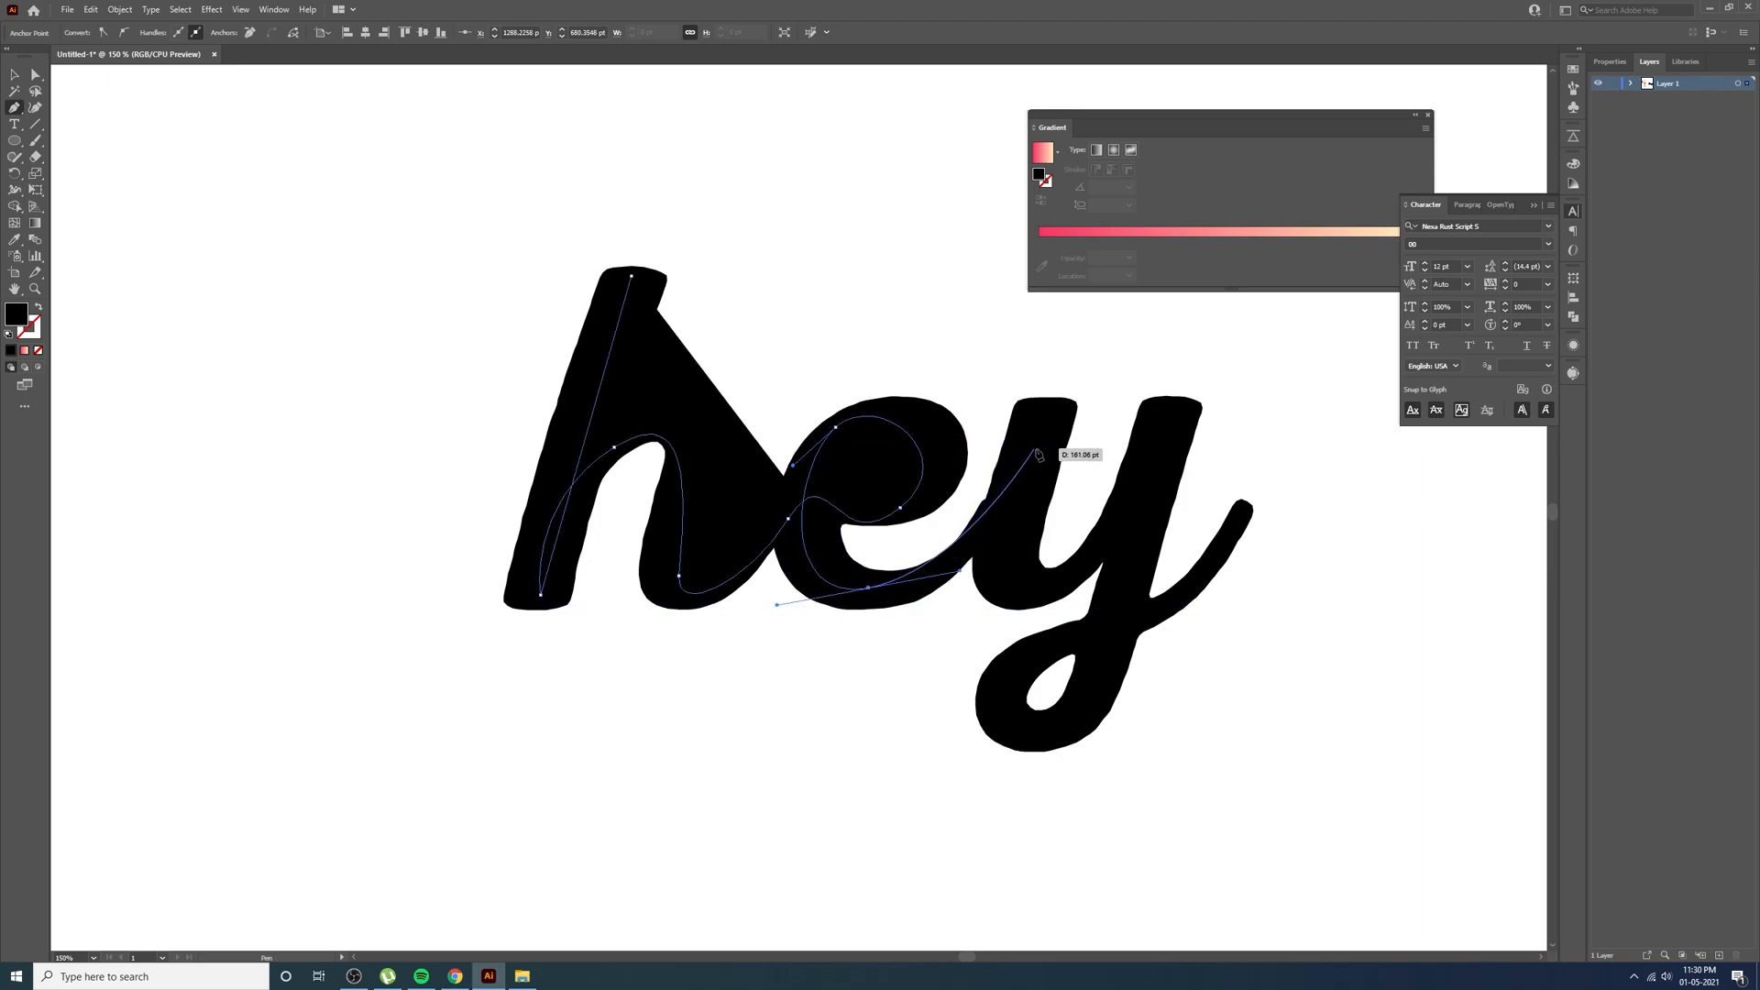
# Continue the pen path through the letter "y", around its descender loop, and end it at the tip of the tail
pyautogui.moveTo(1055, 419); pyautogui.dragTo(1072, 465)
pyautogui.moveTo(1002, 554); pyautogui.dragTo(1021, 604)
pyautogui.moveTo(1146, 472); pyautogui.dragTo(1181, 380)
pyautogui.hotkey('ctrl', 'z')
pyautogui.moveTo(1144, 463); pyautogui.dragTo(1127, 554)
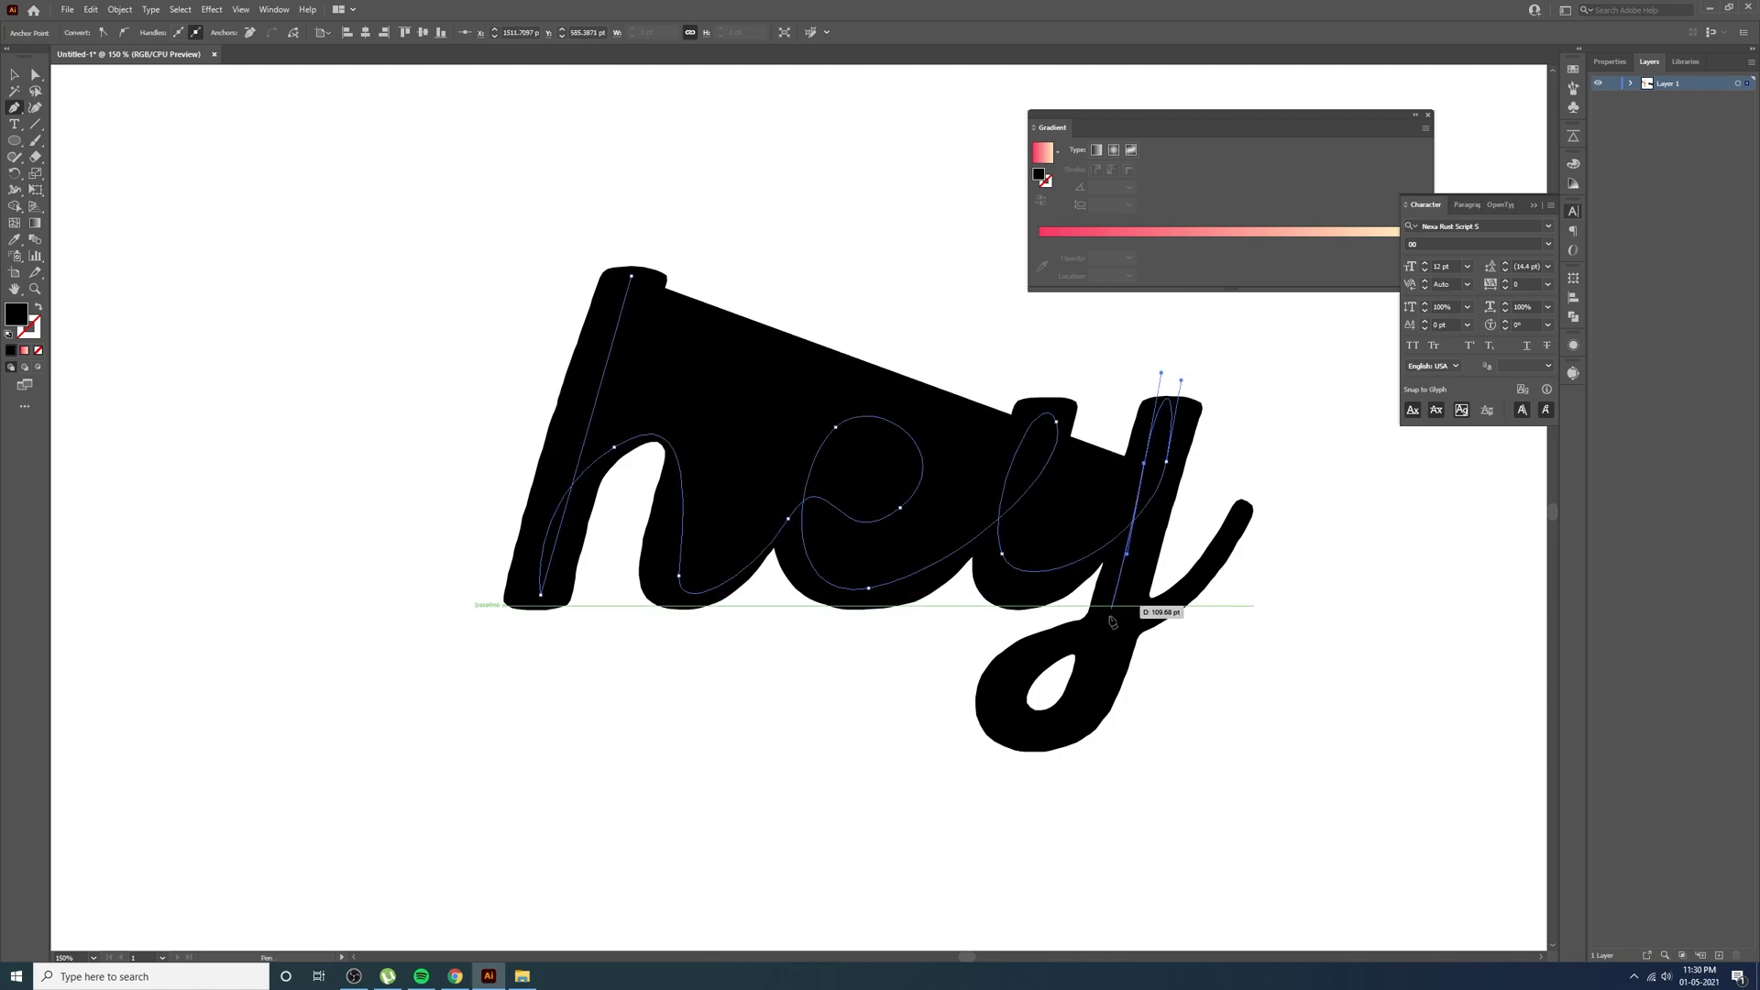
pyautogui.moveTo(1020, 731); pyautogui.dragTo(927, 704)
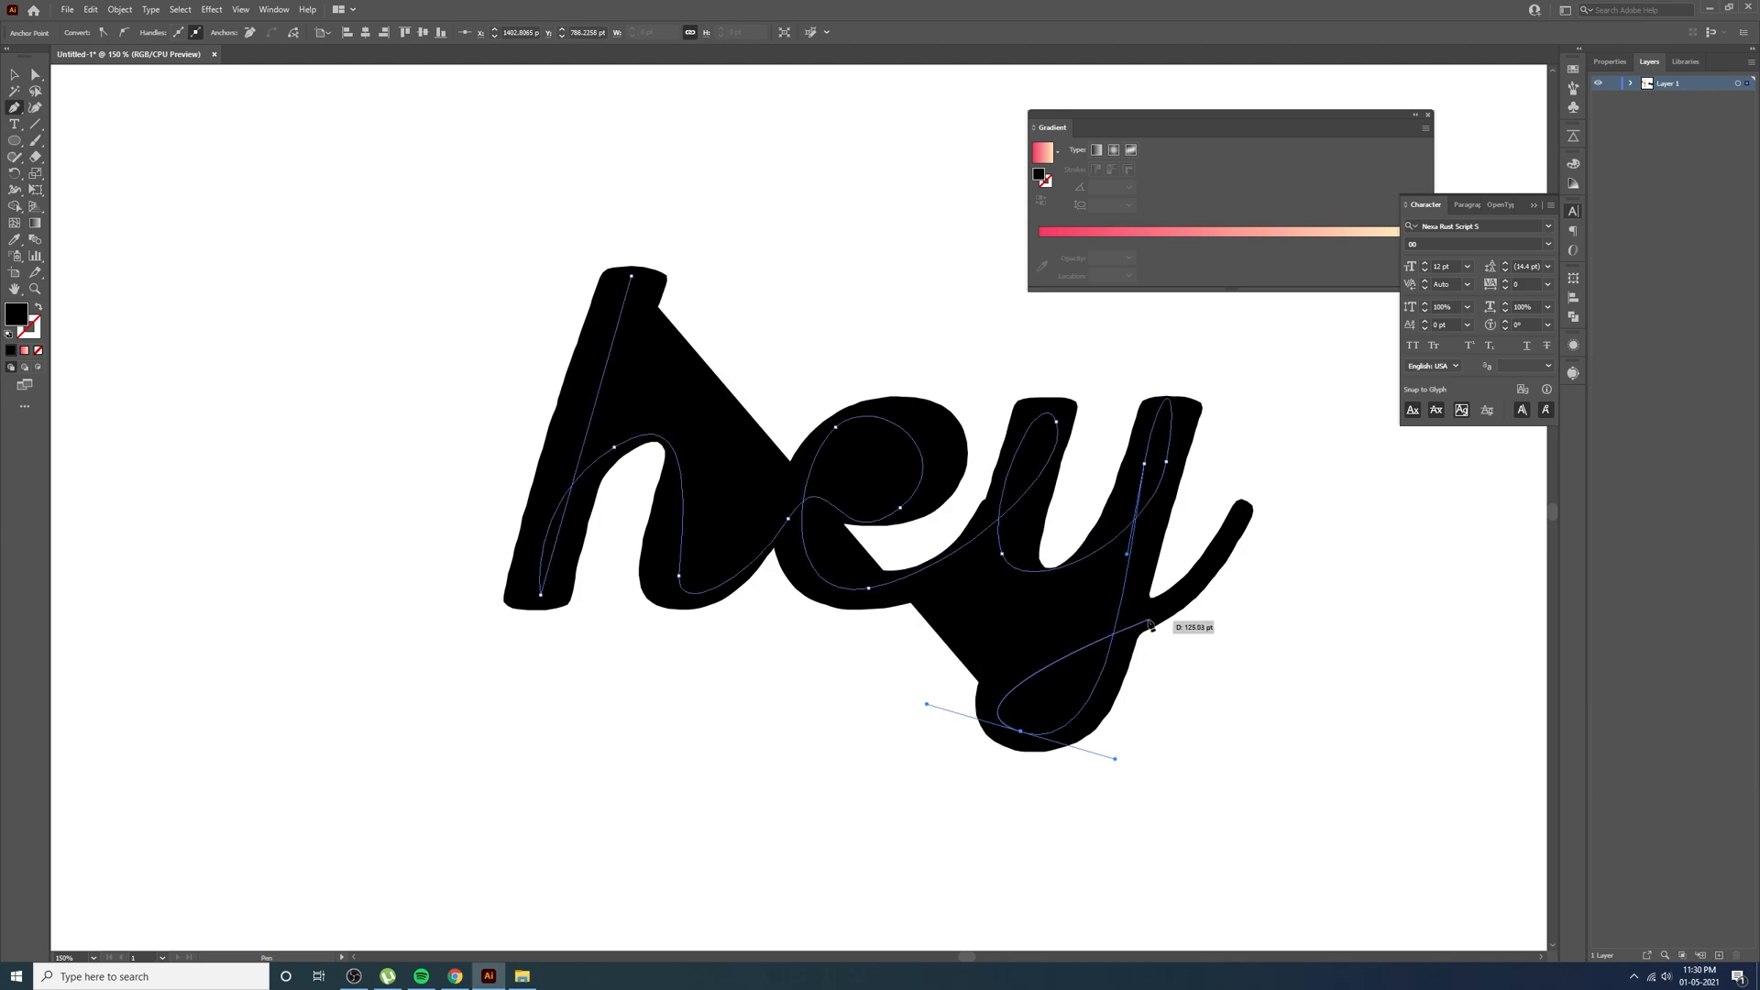
pyautogui.click(1246, 510)
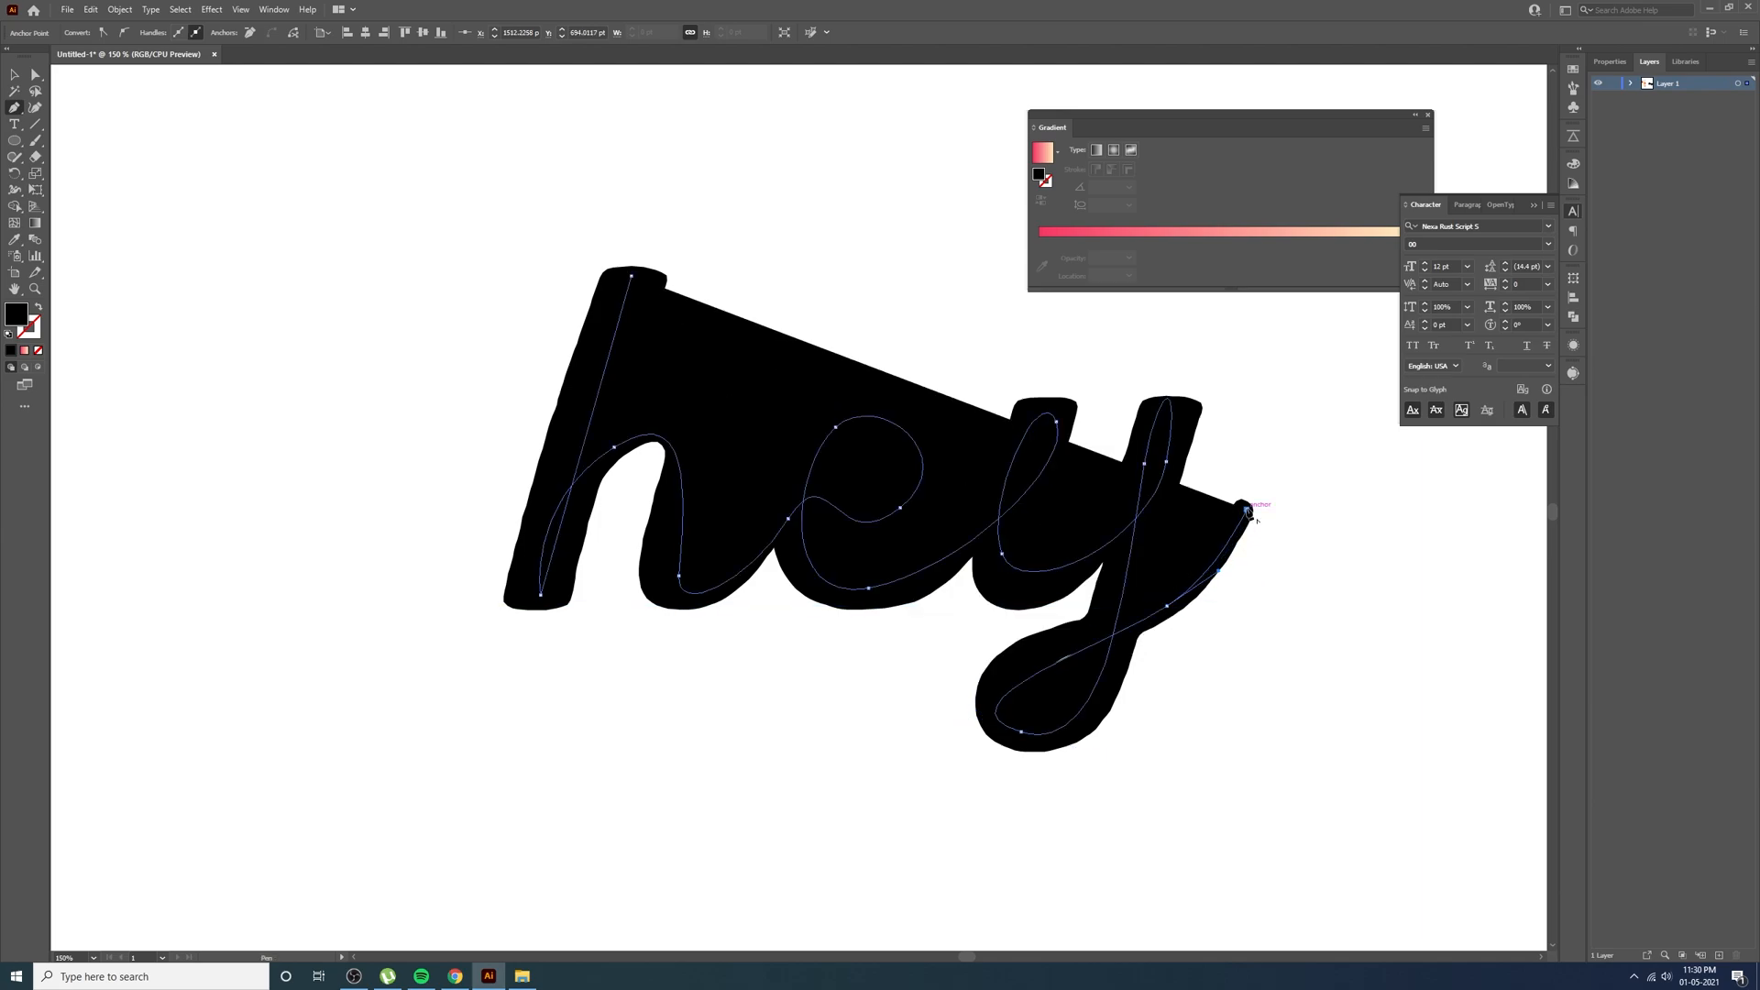
# Move the traced path above the "hey" text and swap its fill and stroke so it has a black outline with no fill
pyautogui.click(14, 74)
pyautogui.hotkey('ctrl', '-')
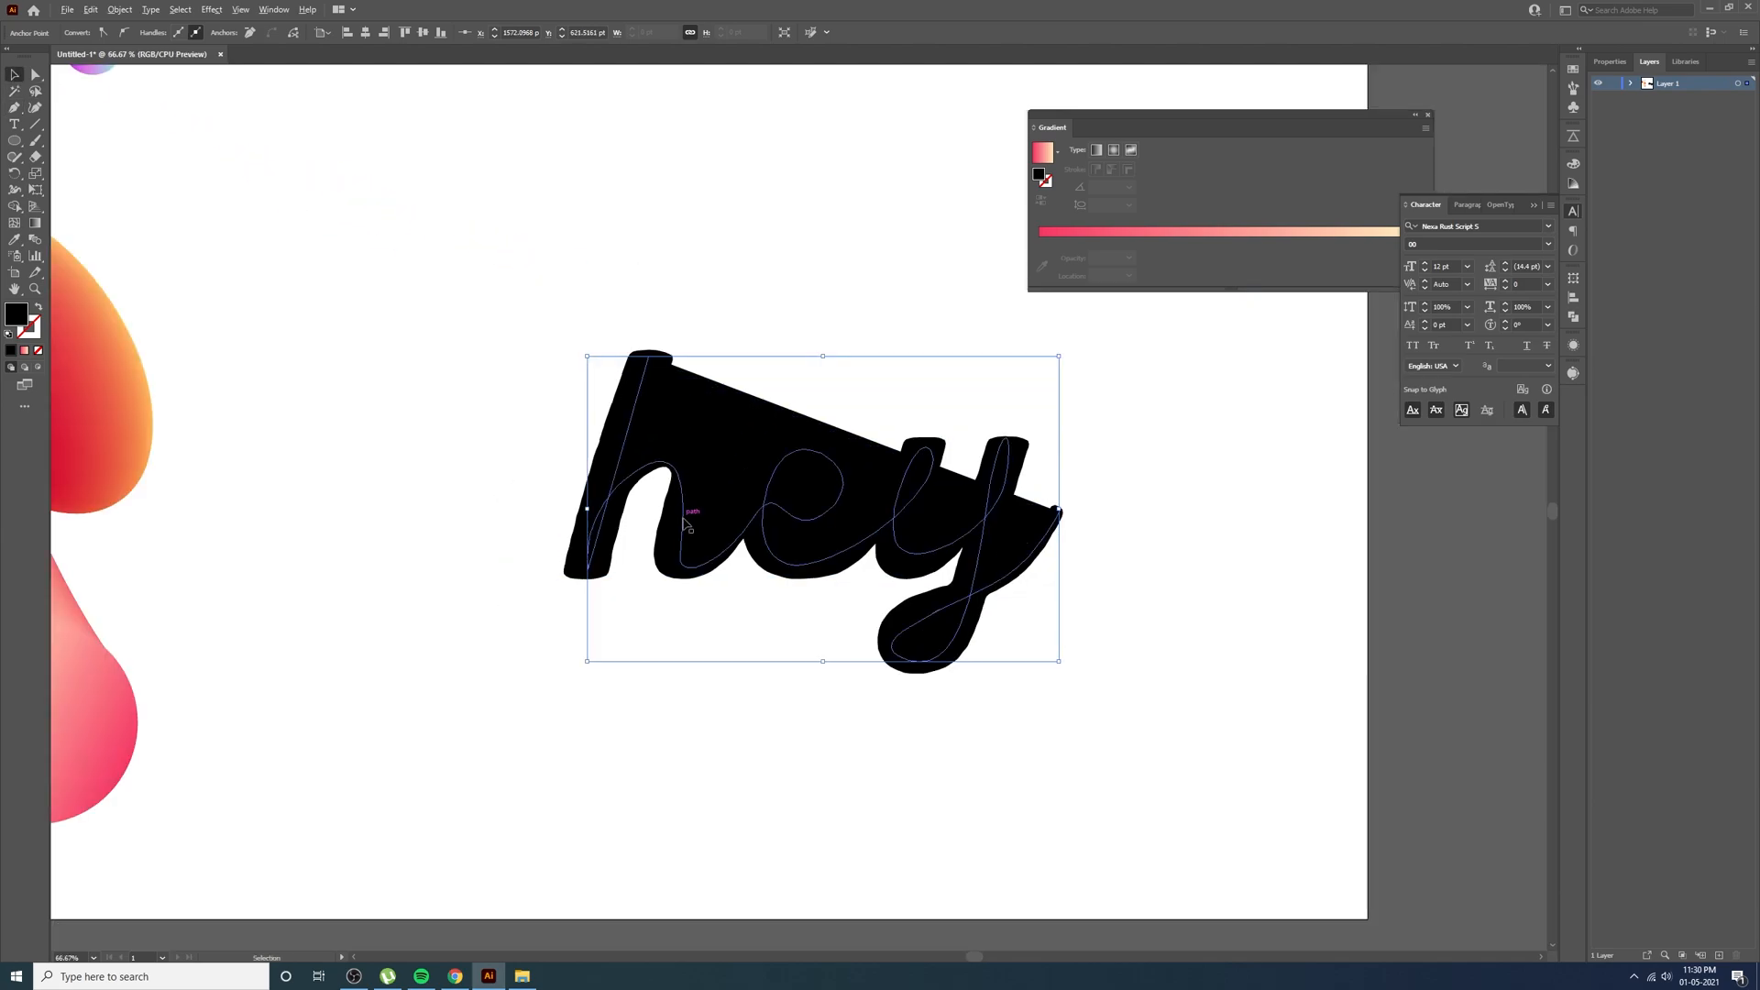
pyautogui.moveTo(719, 500); pyautogui.dragTo(745, 288)
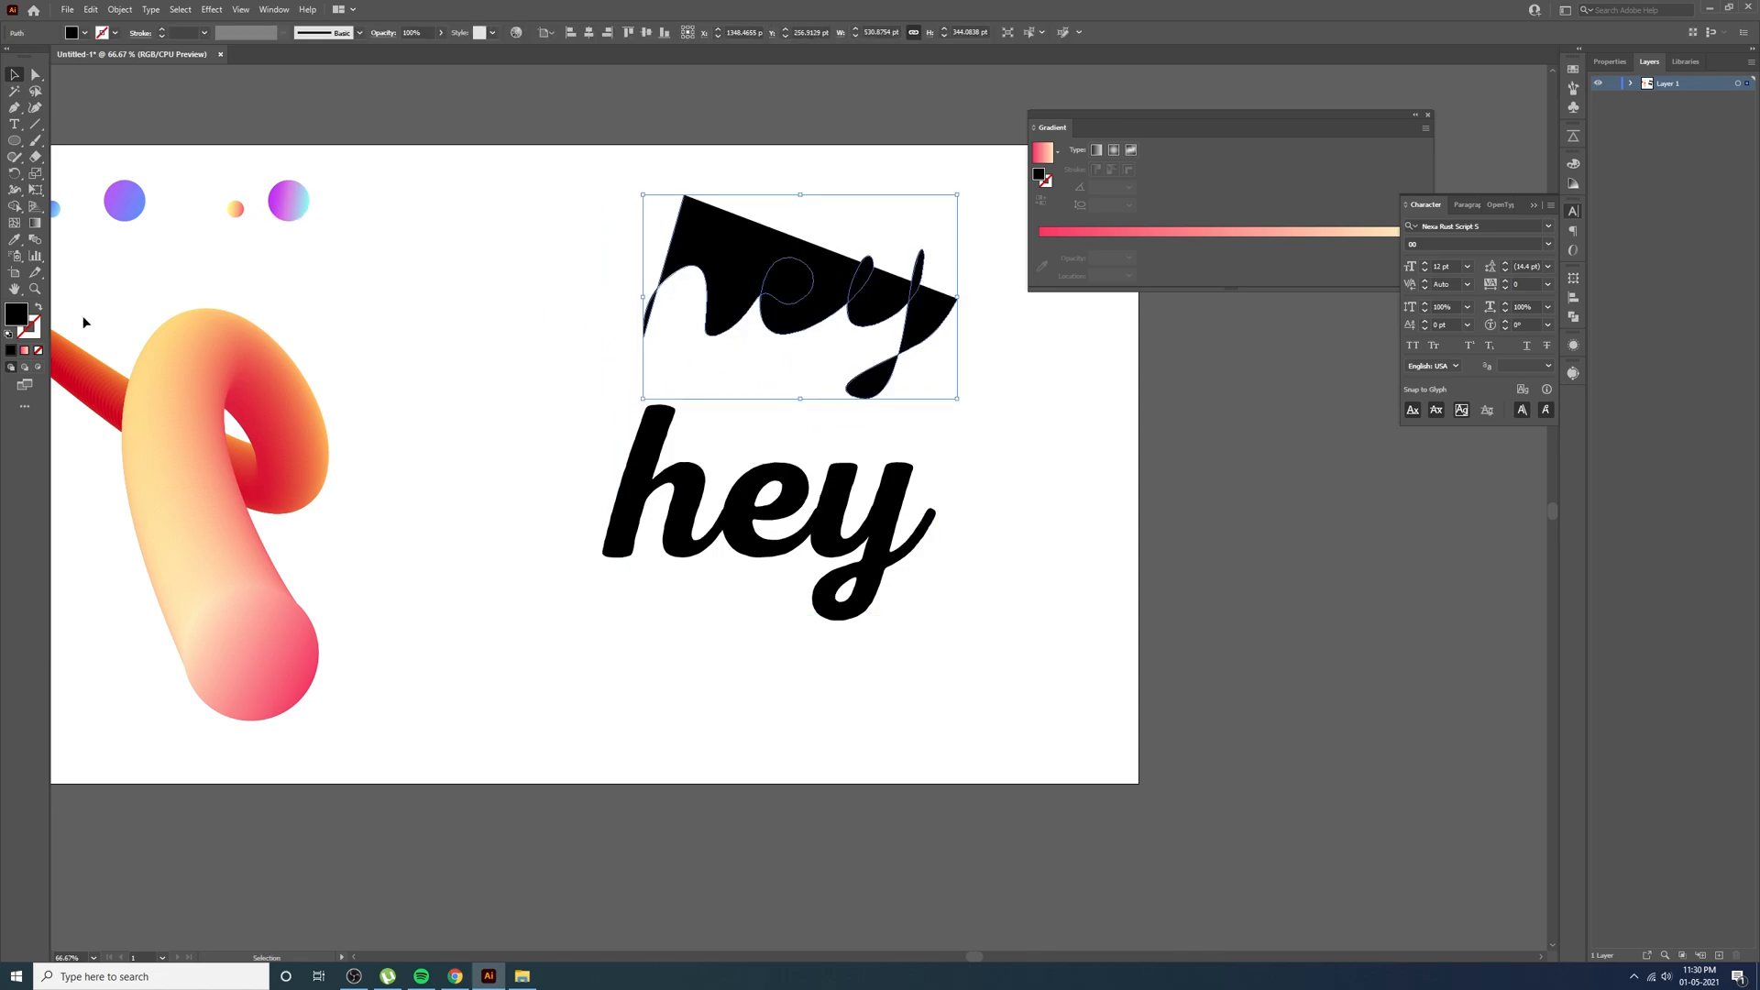
pyautogui.click(39, 309)
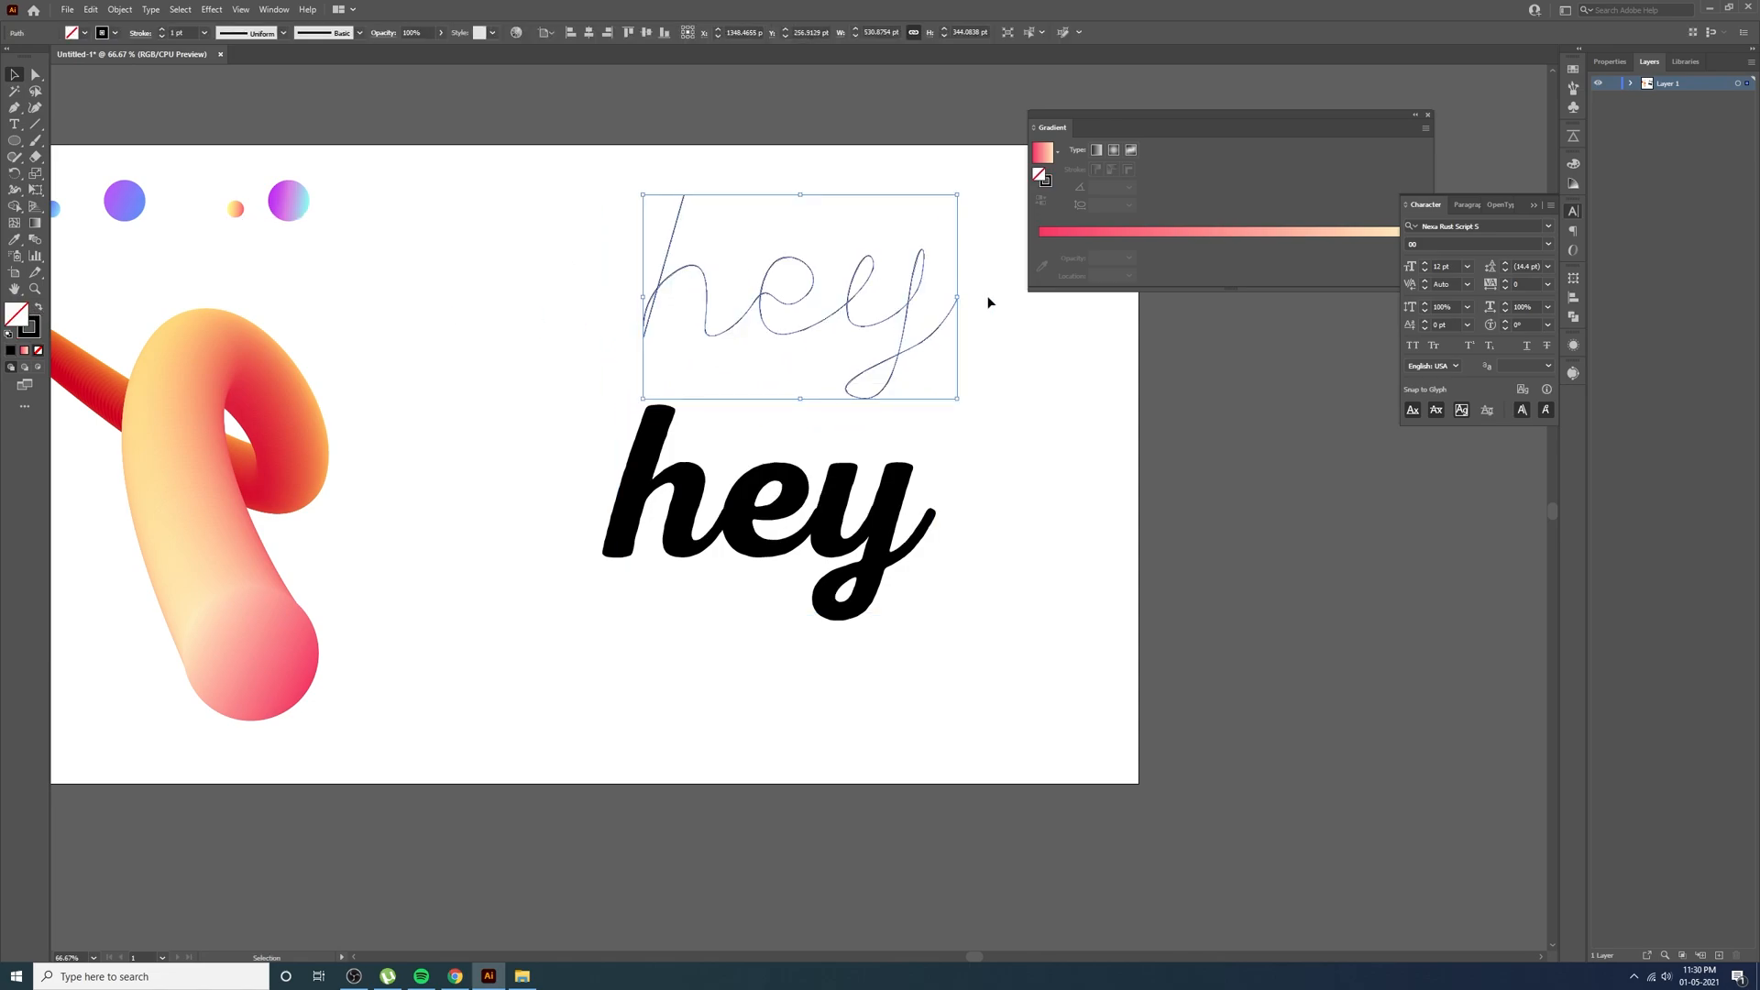
# Delete the original black "hey" text below the traced outline
pyautogui.click(968, 414)
pyautogui.click(750, 550)
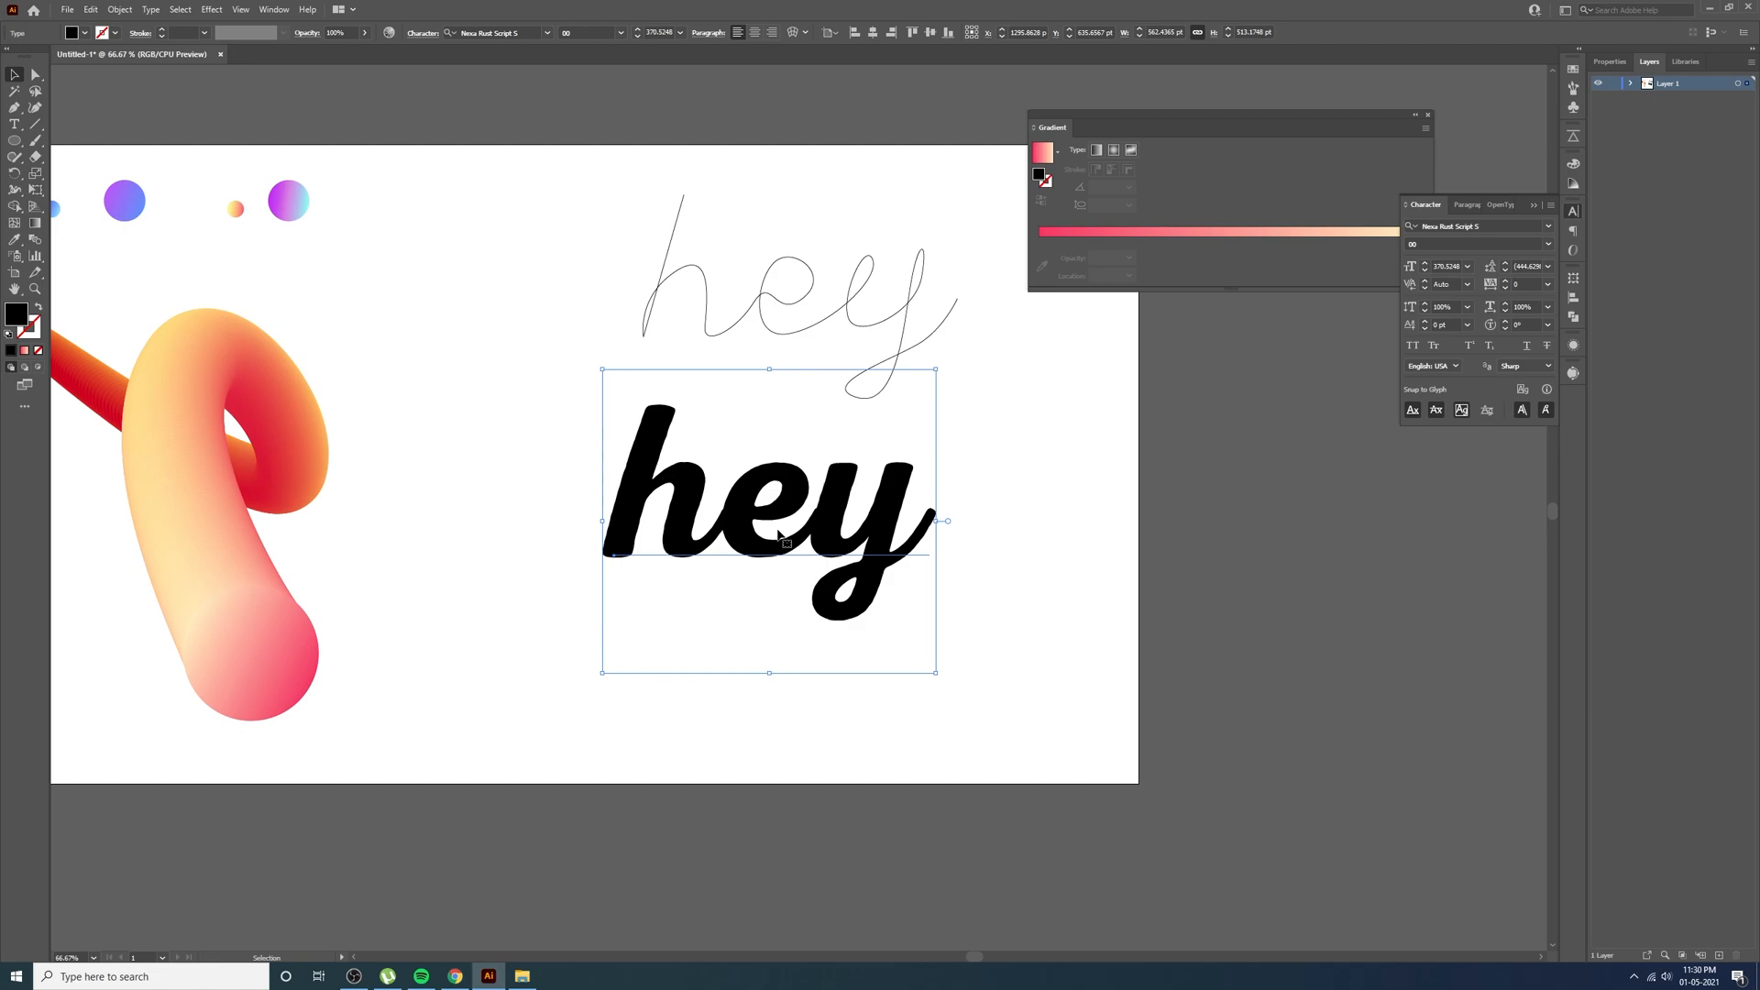
pyautogui.press('Delete')
# Move the traced "hey" path into the empty area and enlarge it to about 753 by 488 pt
pyautogui.moveTo(817, 332); pyautogui.dragTo(800, 488)
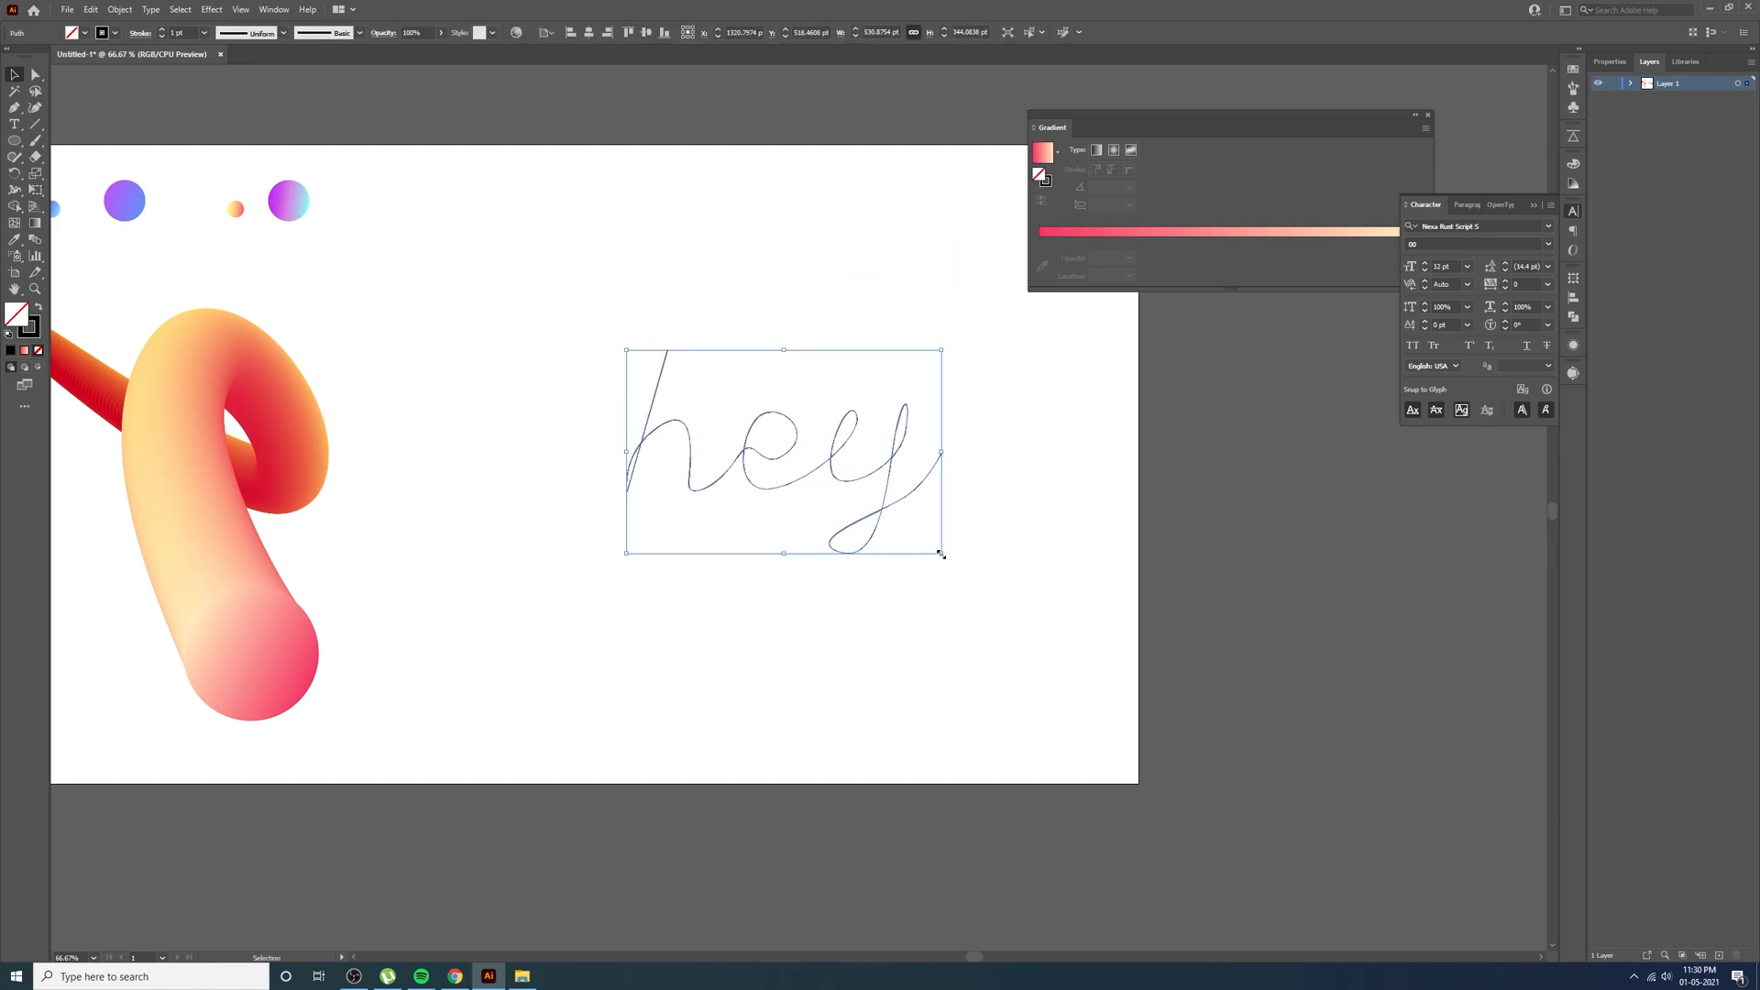
pyautogui.moveTo(941, 555); pyautogui.dragTo(1072, 639)
pyautogui.moveTo(986, 573); pyautogui.dragTo(882, 559)
# Reshape the sharp base of the "h" stem into a wider rounded loop and shift the whole path slightly right
pyautogui.scroll(3, 546, 541)
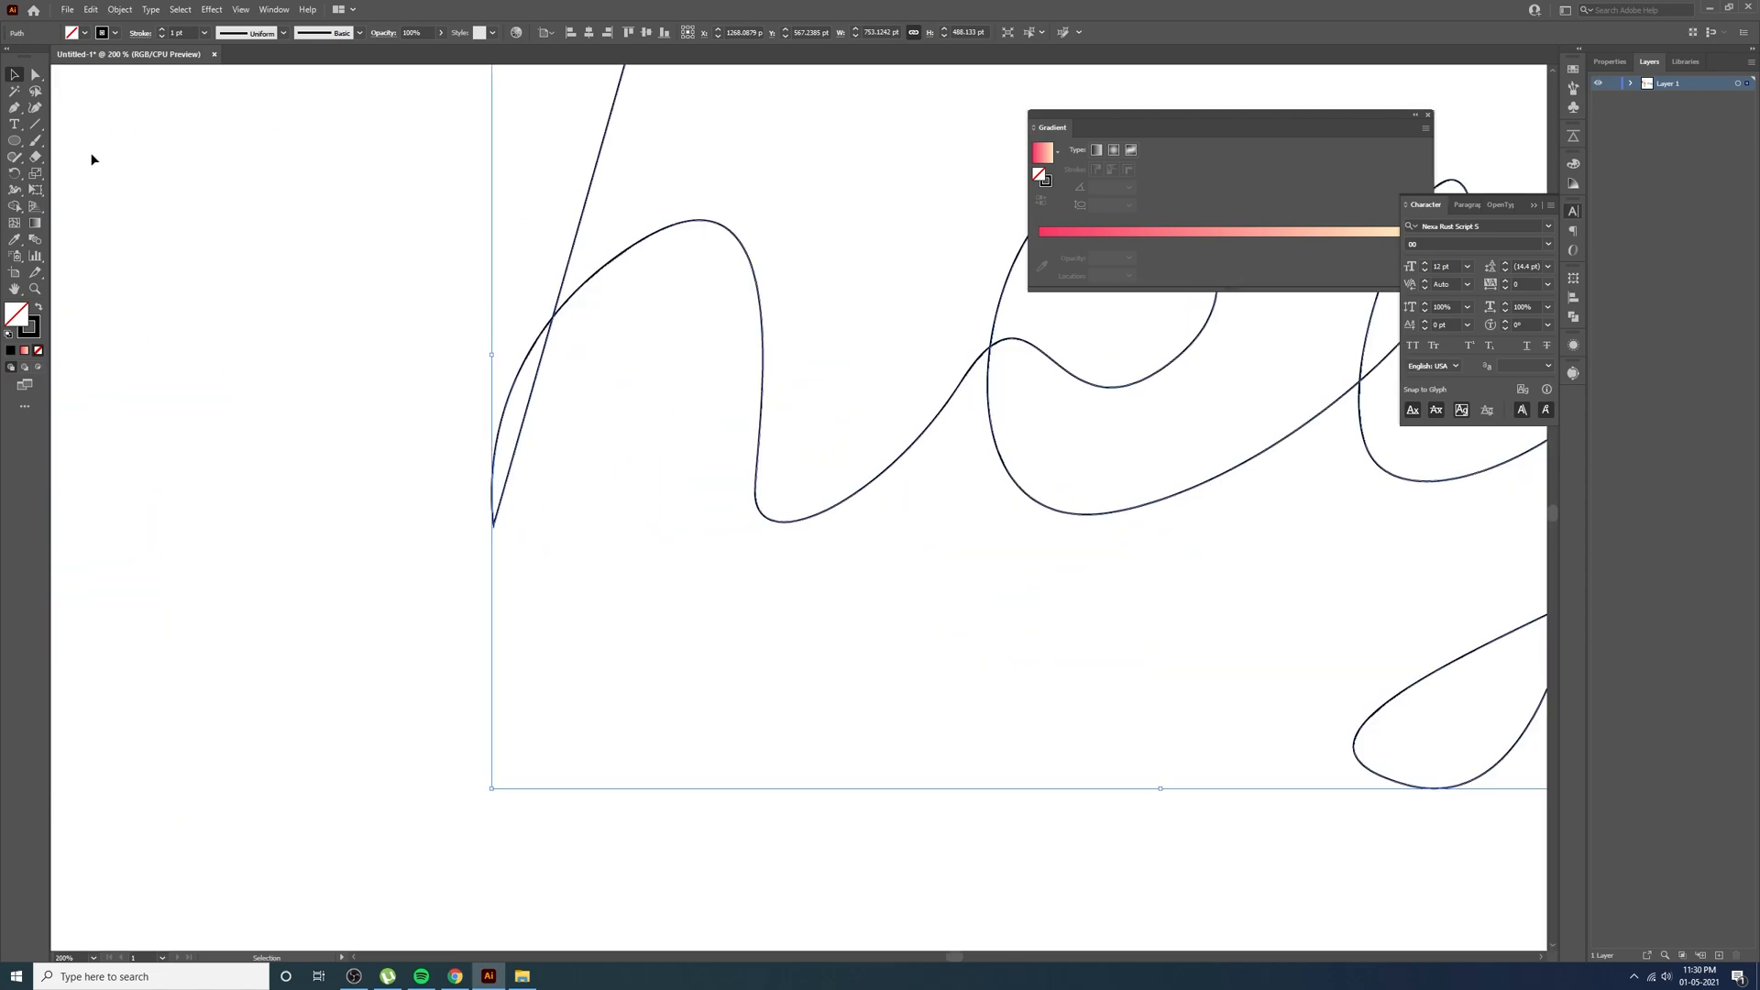
pyautogui.click(36, 77)
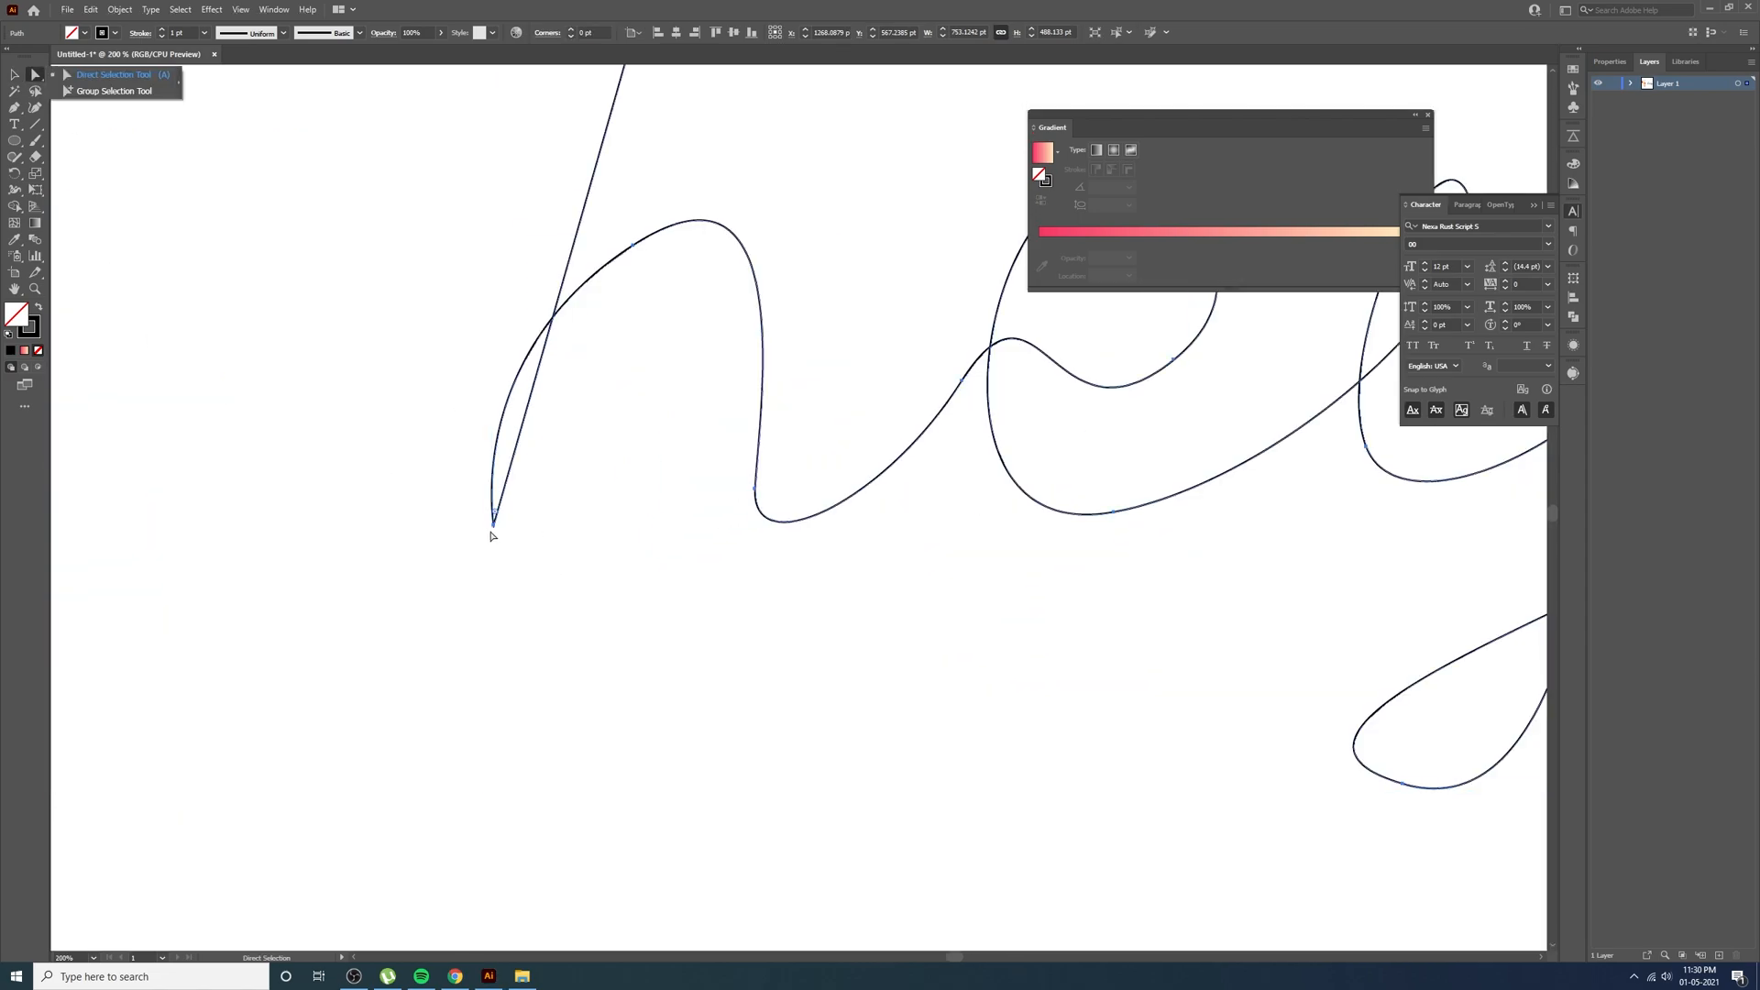
pyautogui.click(493, 524)
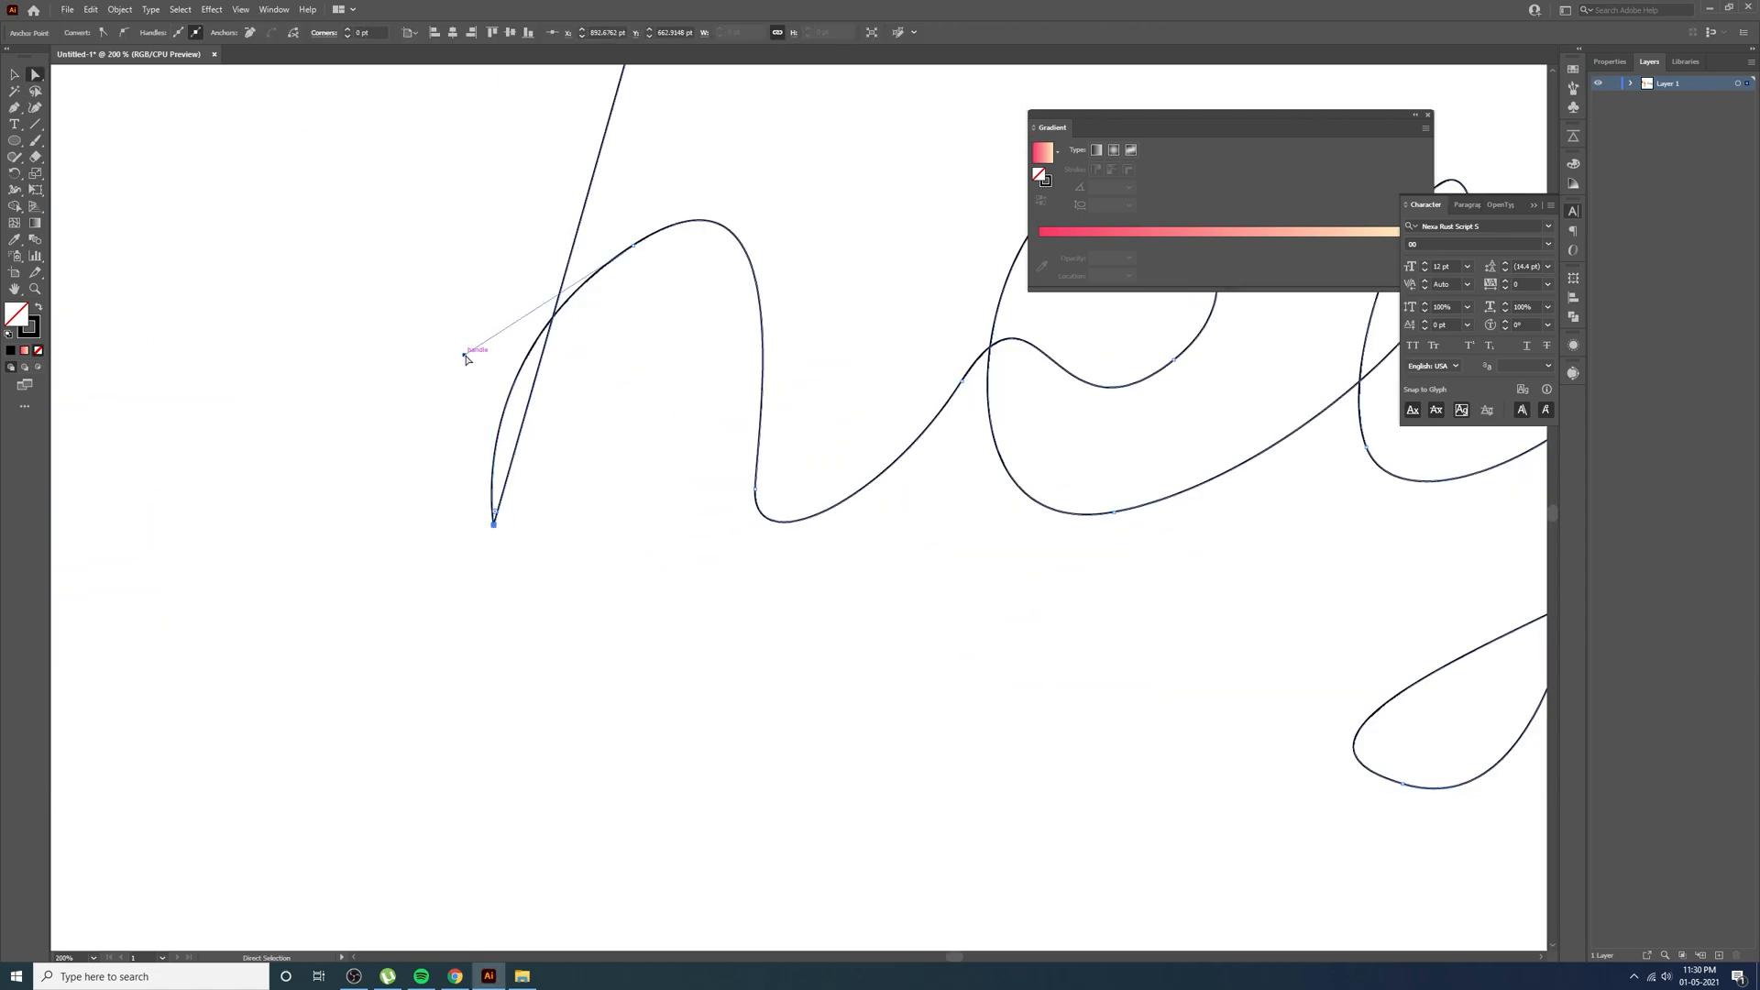
pyautogui.moveTo(465, 356); pyautogui.dragTo(264, 472)
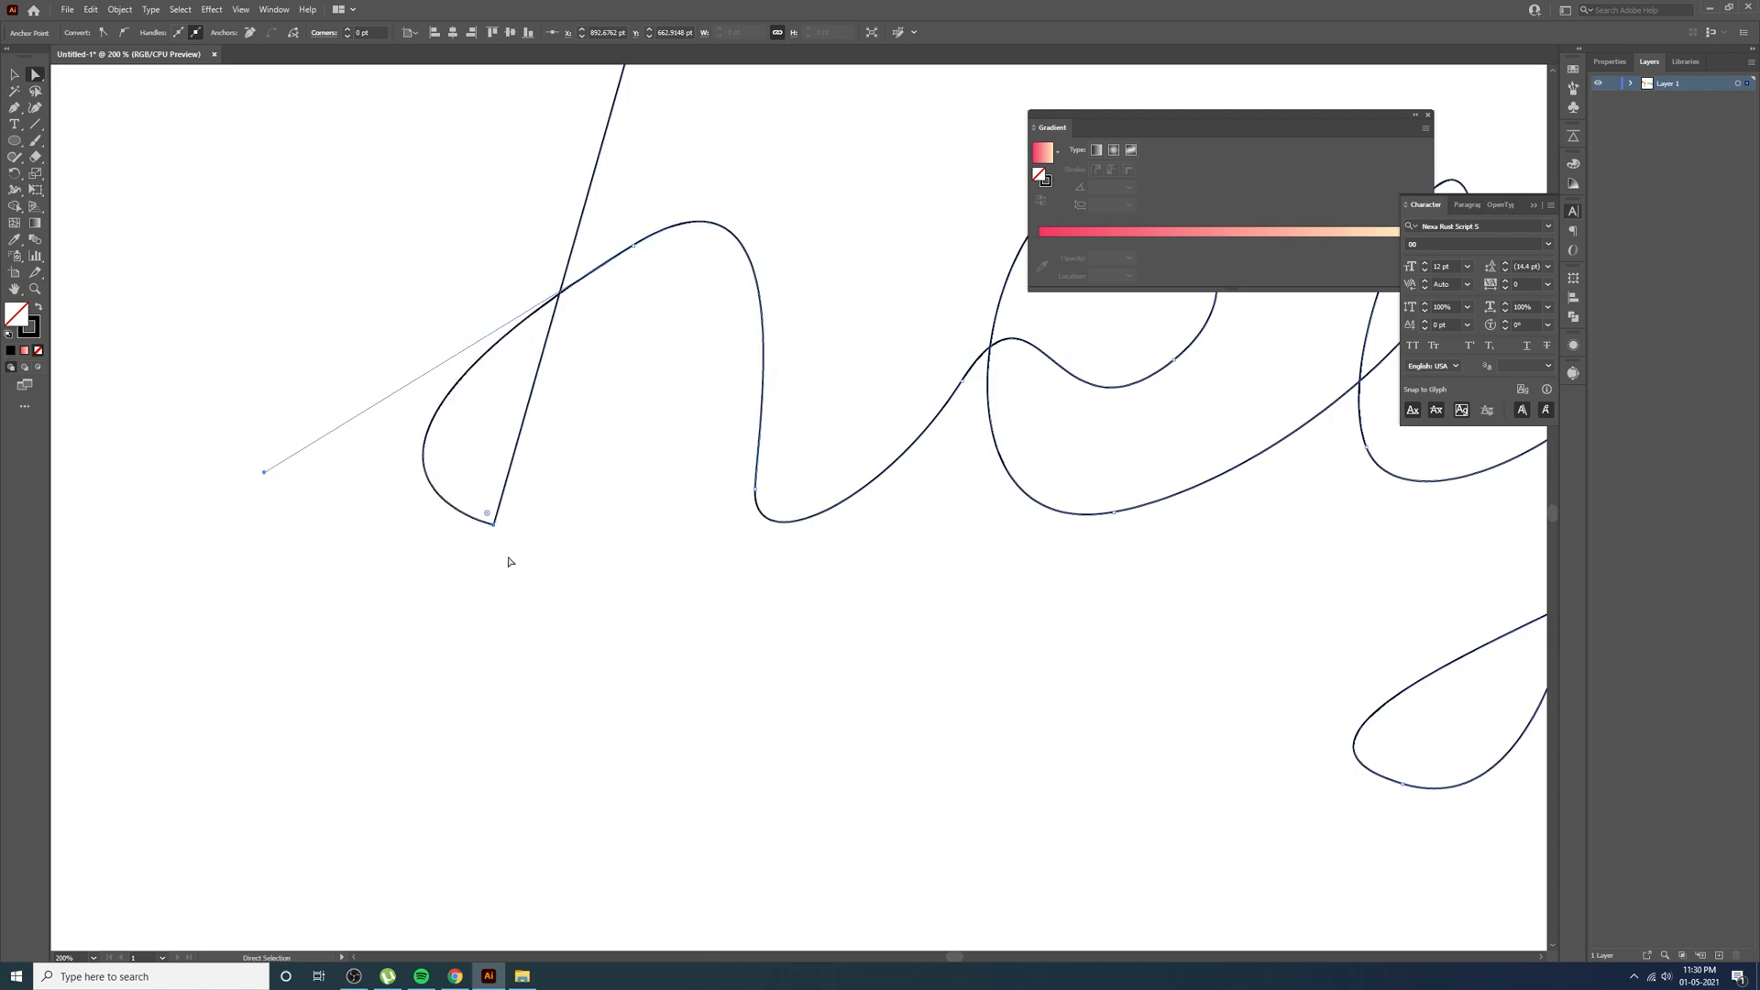
pyautogui.moveTo(487, 513)
pyautogui.mouseDown()
pyautogui.moveTo(427, 375)
pyautogui.moveTo(422, 438)
pyautogui.mouseUp()
pyautogui.scroll(-6, 609, 569)
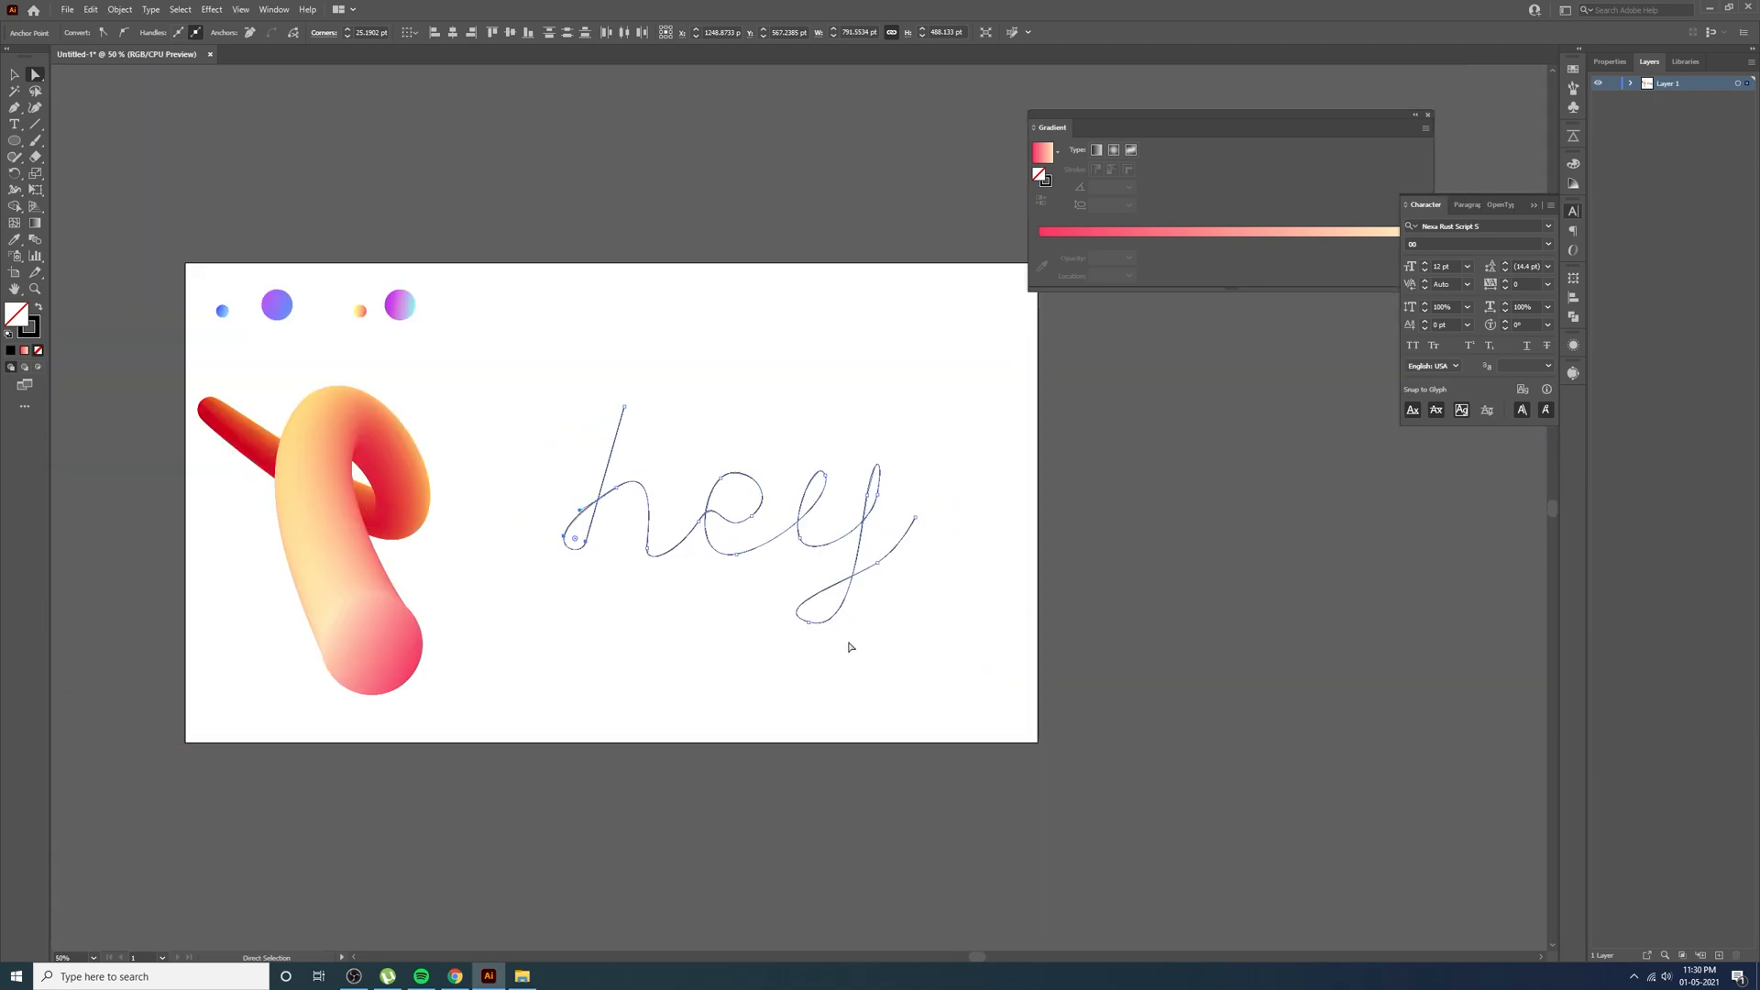
pyautogui.press('v')
pyautogui.click(800, 677)
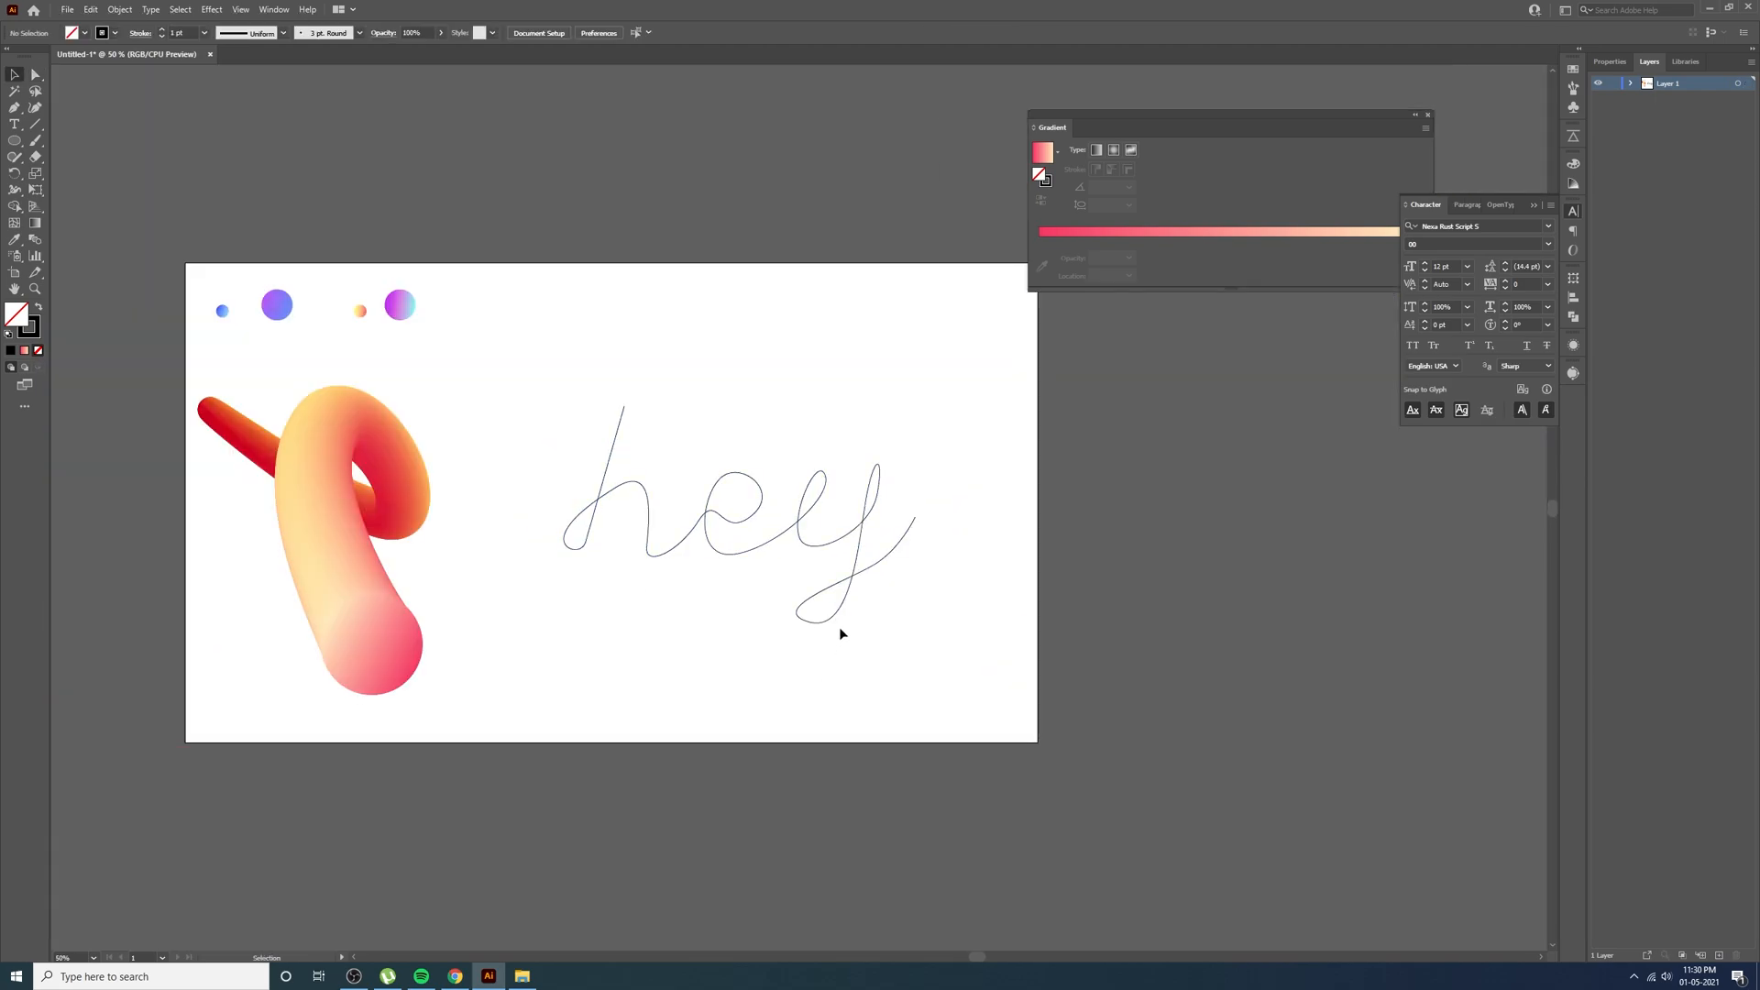
pyautogui.moveTo(837, 609); pyautogui.dragTo(880, 618)
pyautogui.click(817, 703)
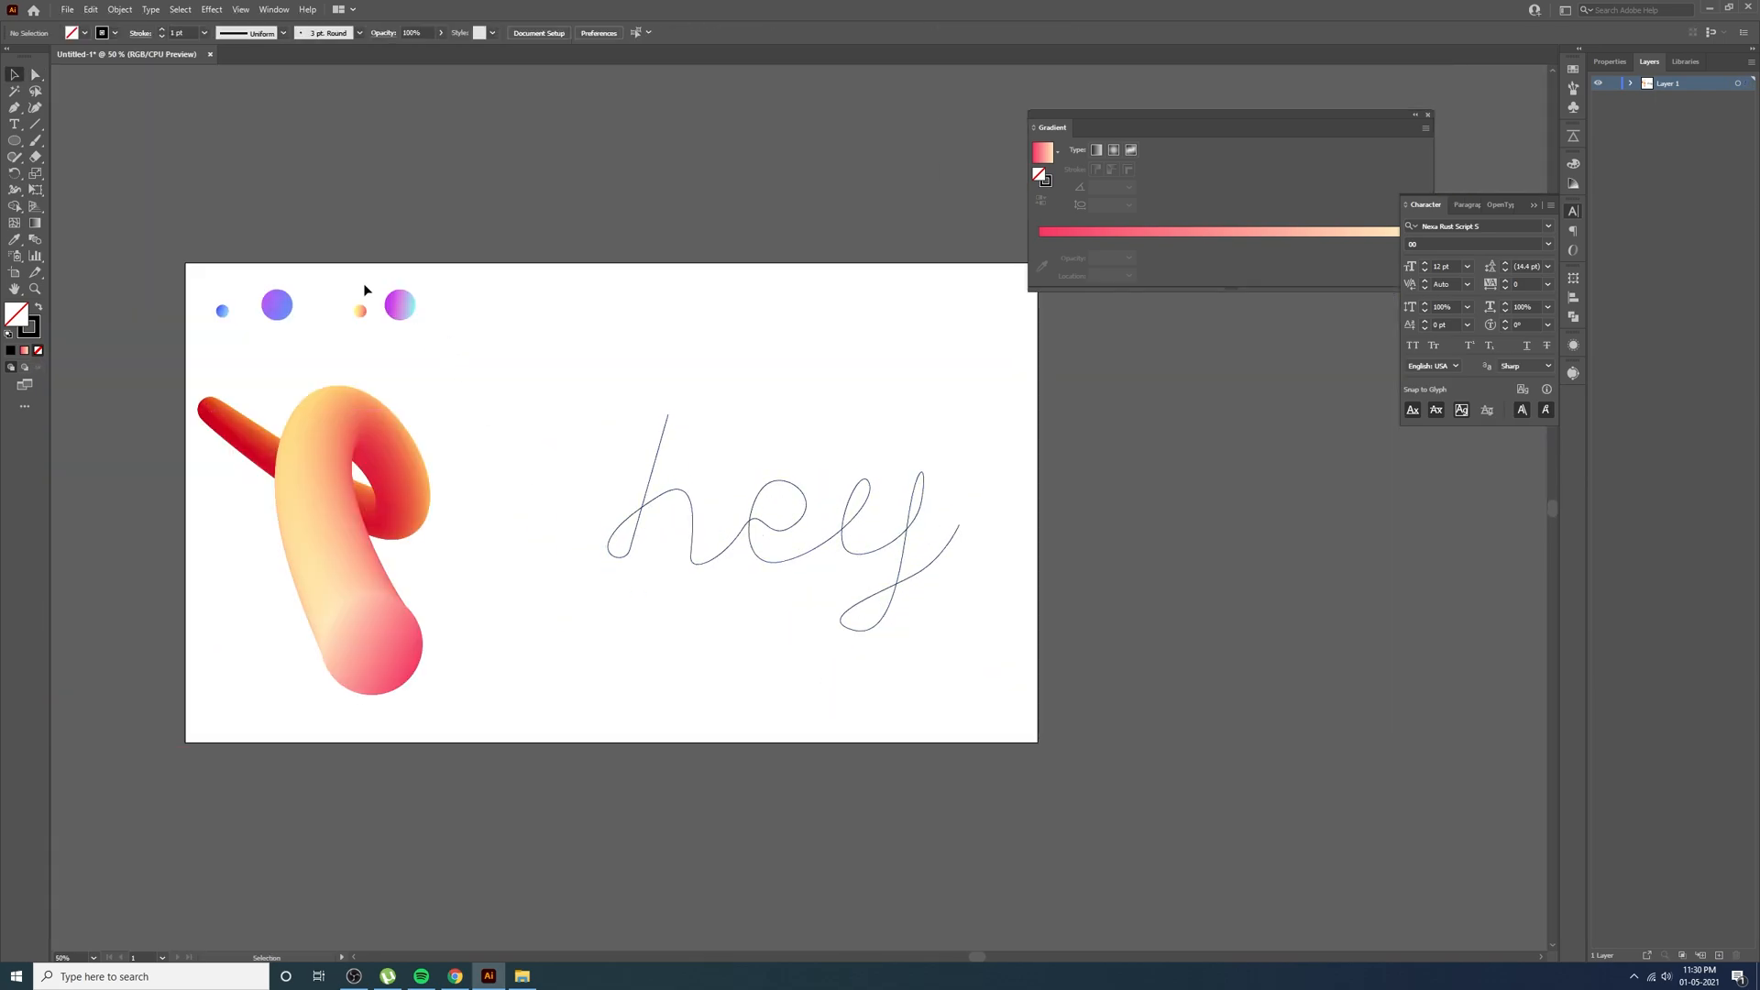
# Move the small blue circle and the larger purple-blue circle above the lettering path and spread them farther apart
pyautogui.moveTo(200, 286); pyautogui.dragTo(796, 353)
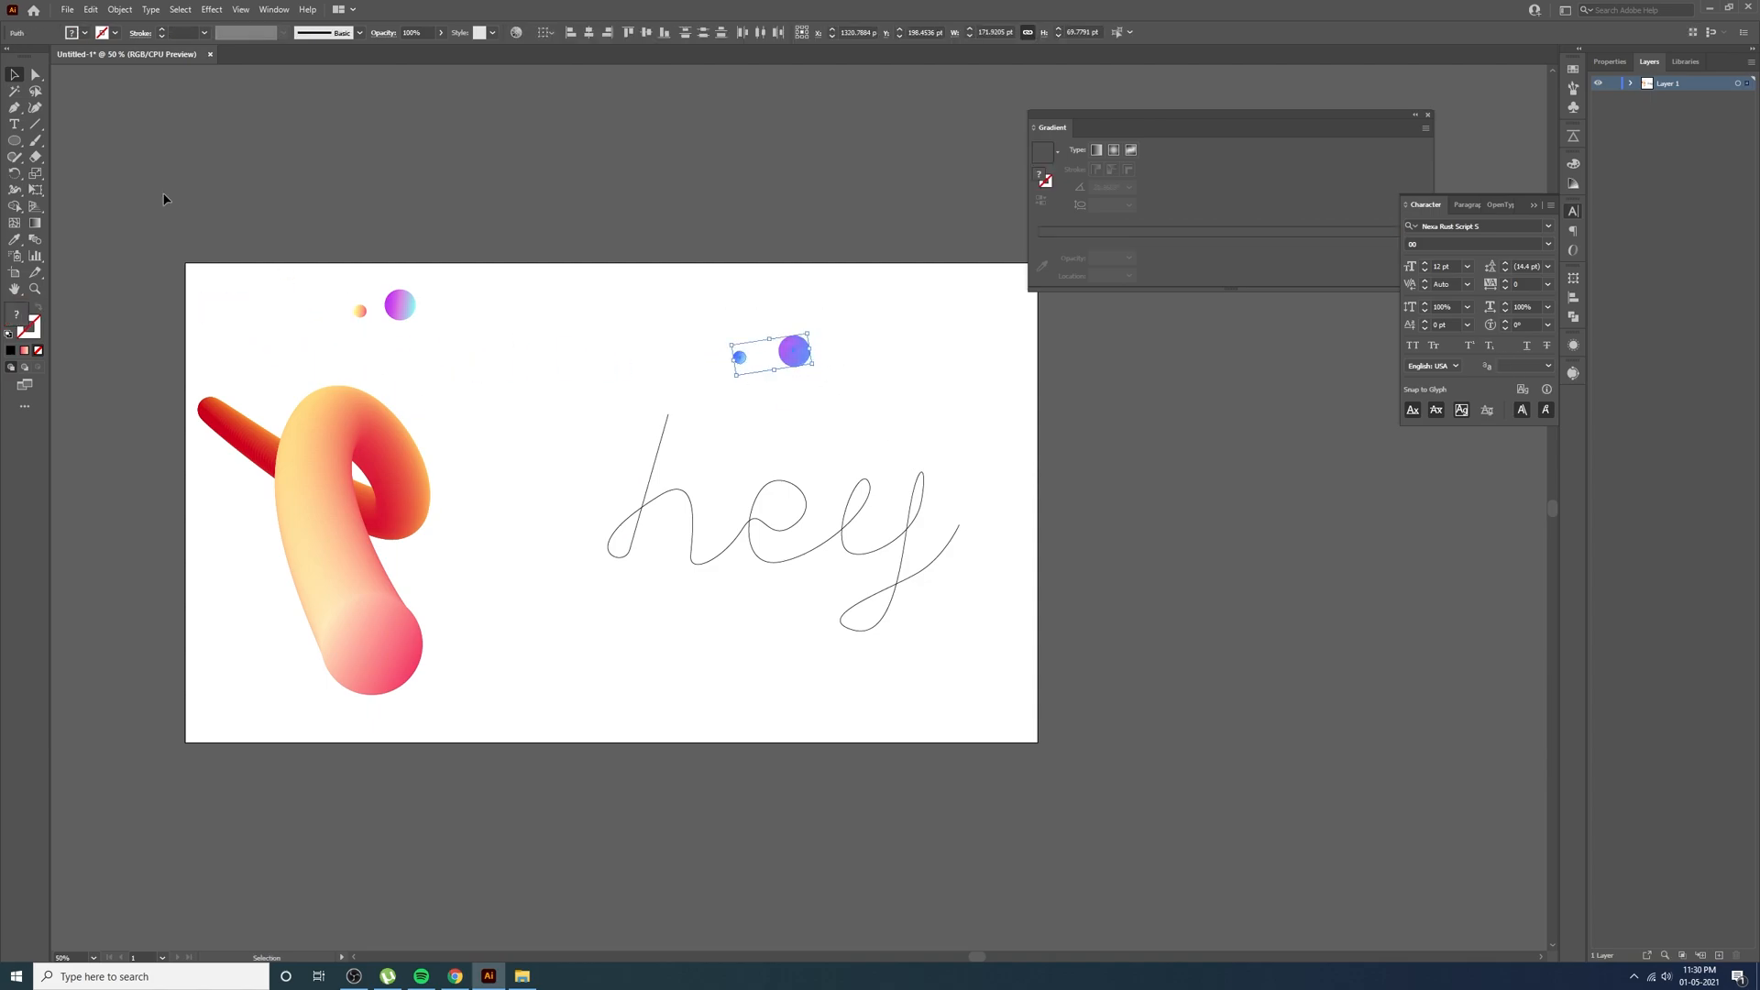
pyautogui.click(803, 366)
pyautogui.moveTo(695, 314)
pyautogui.mouseDown()
pyautogui.moveTo(856, 382)
pyautogui.moveTo(819, 360)
pyautogui.moveTo(890, 354)
pyautogui.moveTo(951, 395)
pyautogui.mouseUp()
pyautogui.click(811, 378)
# Blend the small blue circle with the larger purple-blue circle using the Blend tool
pyautogui.click(35, 240)
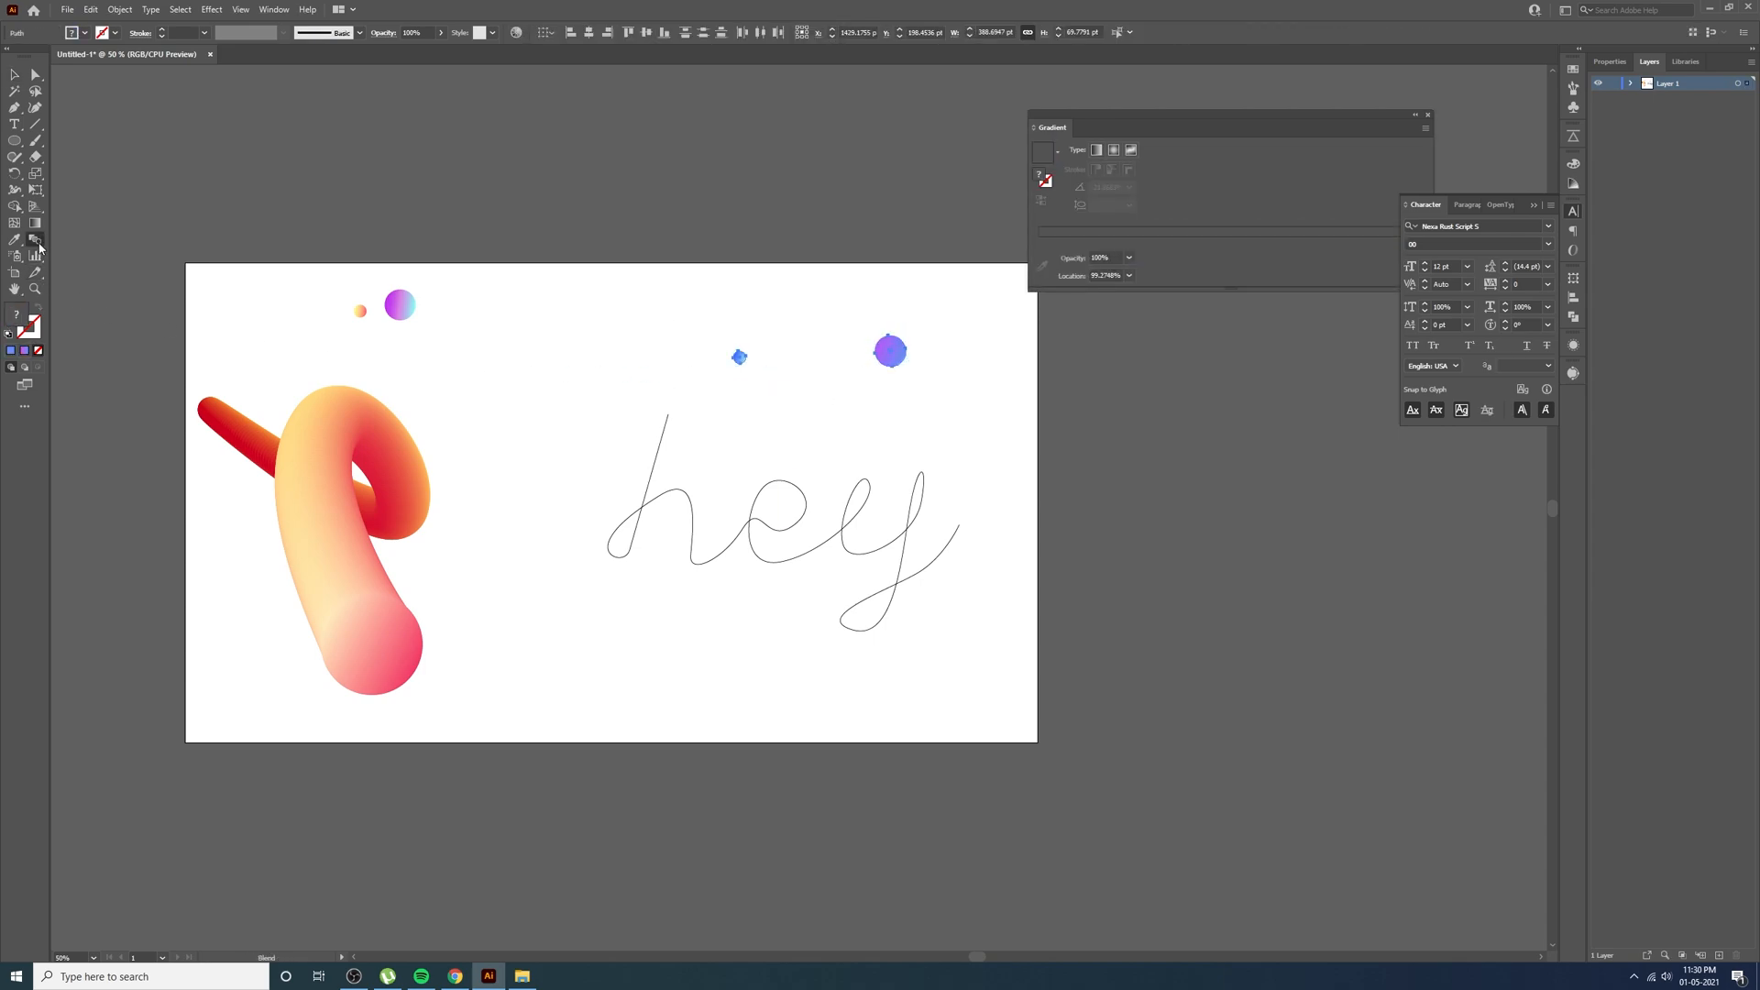
pyautogui.scroll(2, 775, 357)
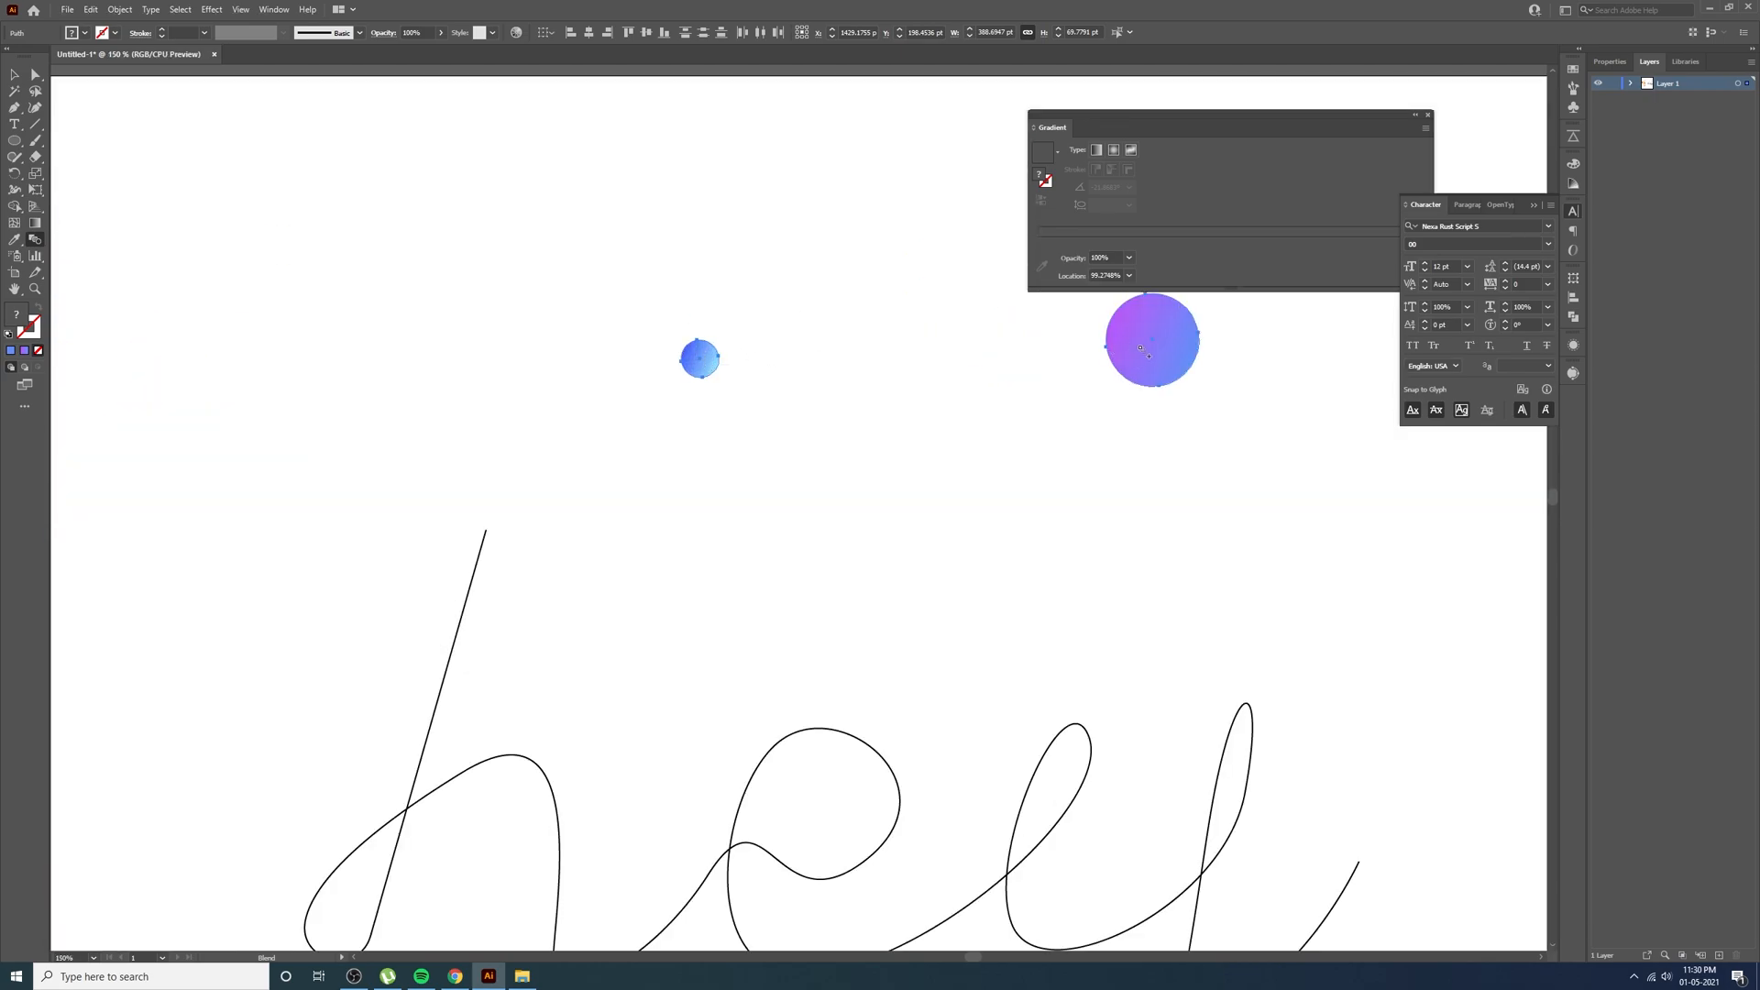
pyautogui.click(1151, 340)
pyautogui.press('v')
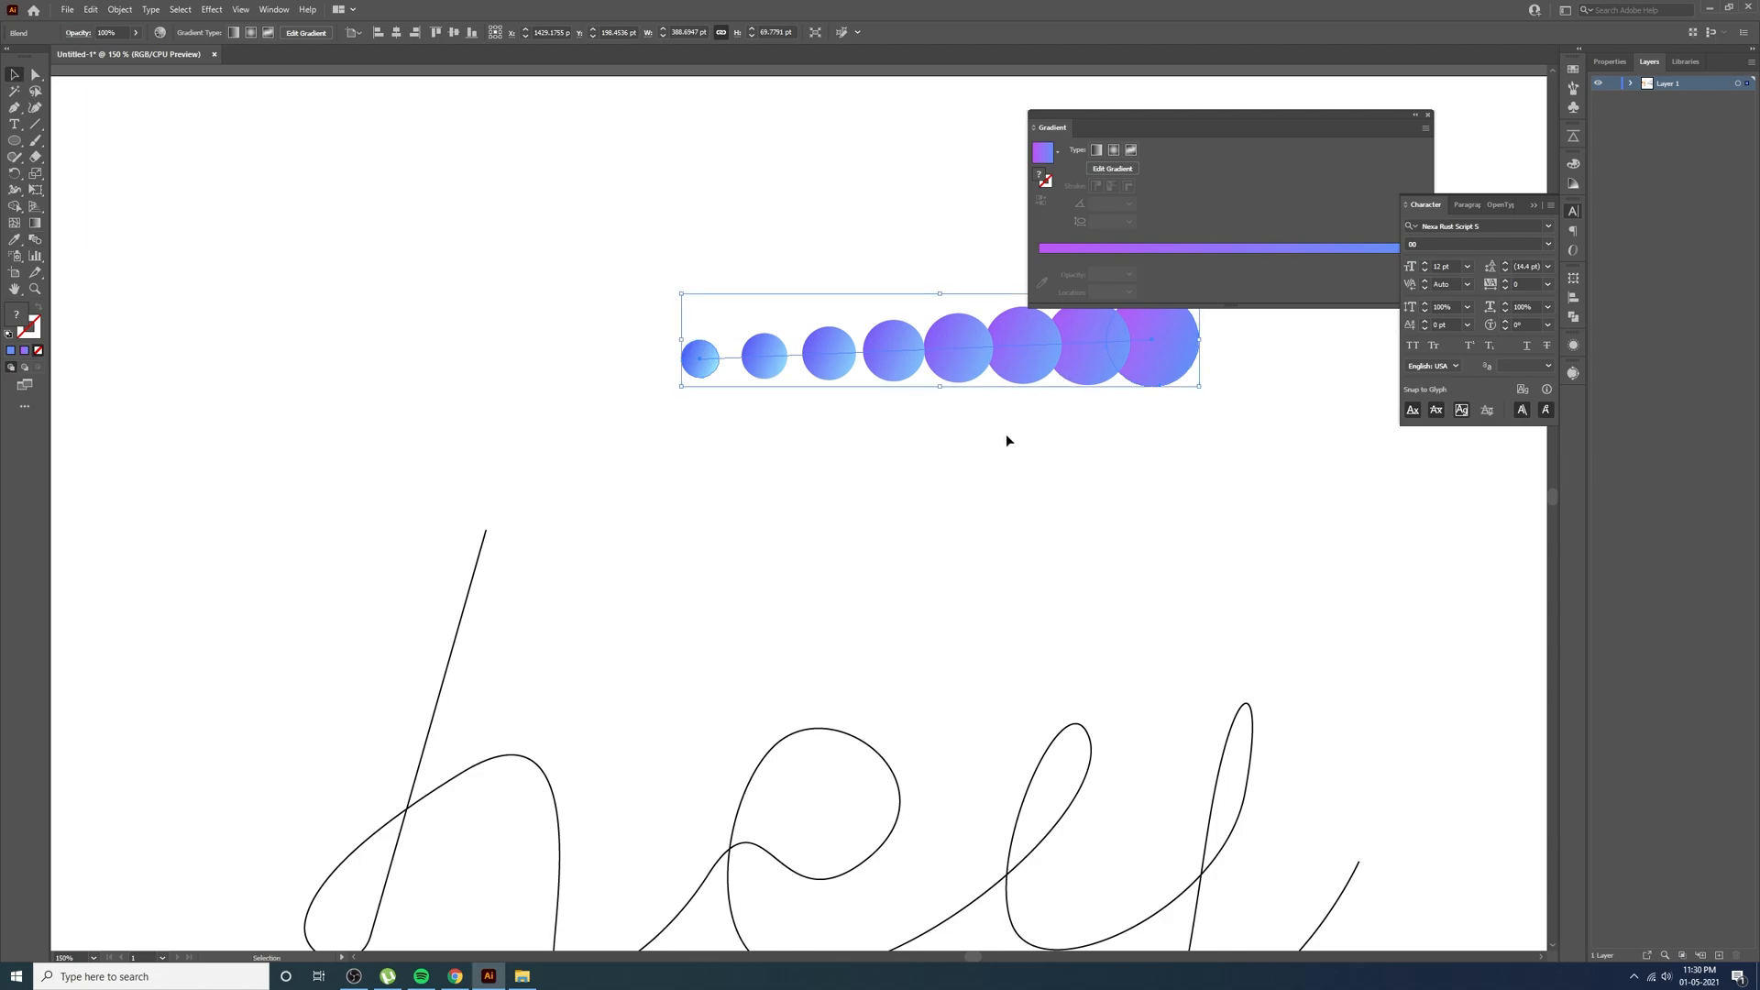
# Replace the spine of the blue-purple blend with the traced "hey" path and deselect the result
pyautogui.scroll(-2, 1005, 433)
pyautogui.moveTo(1005, 432); pyautogui.dragTo(908, 433)
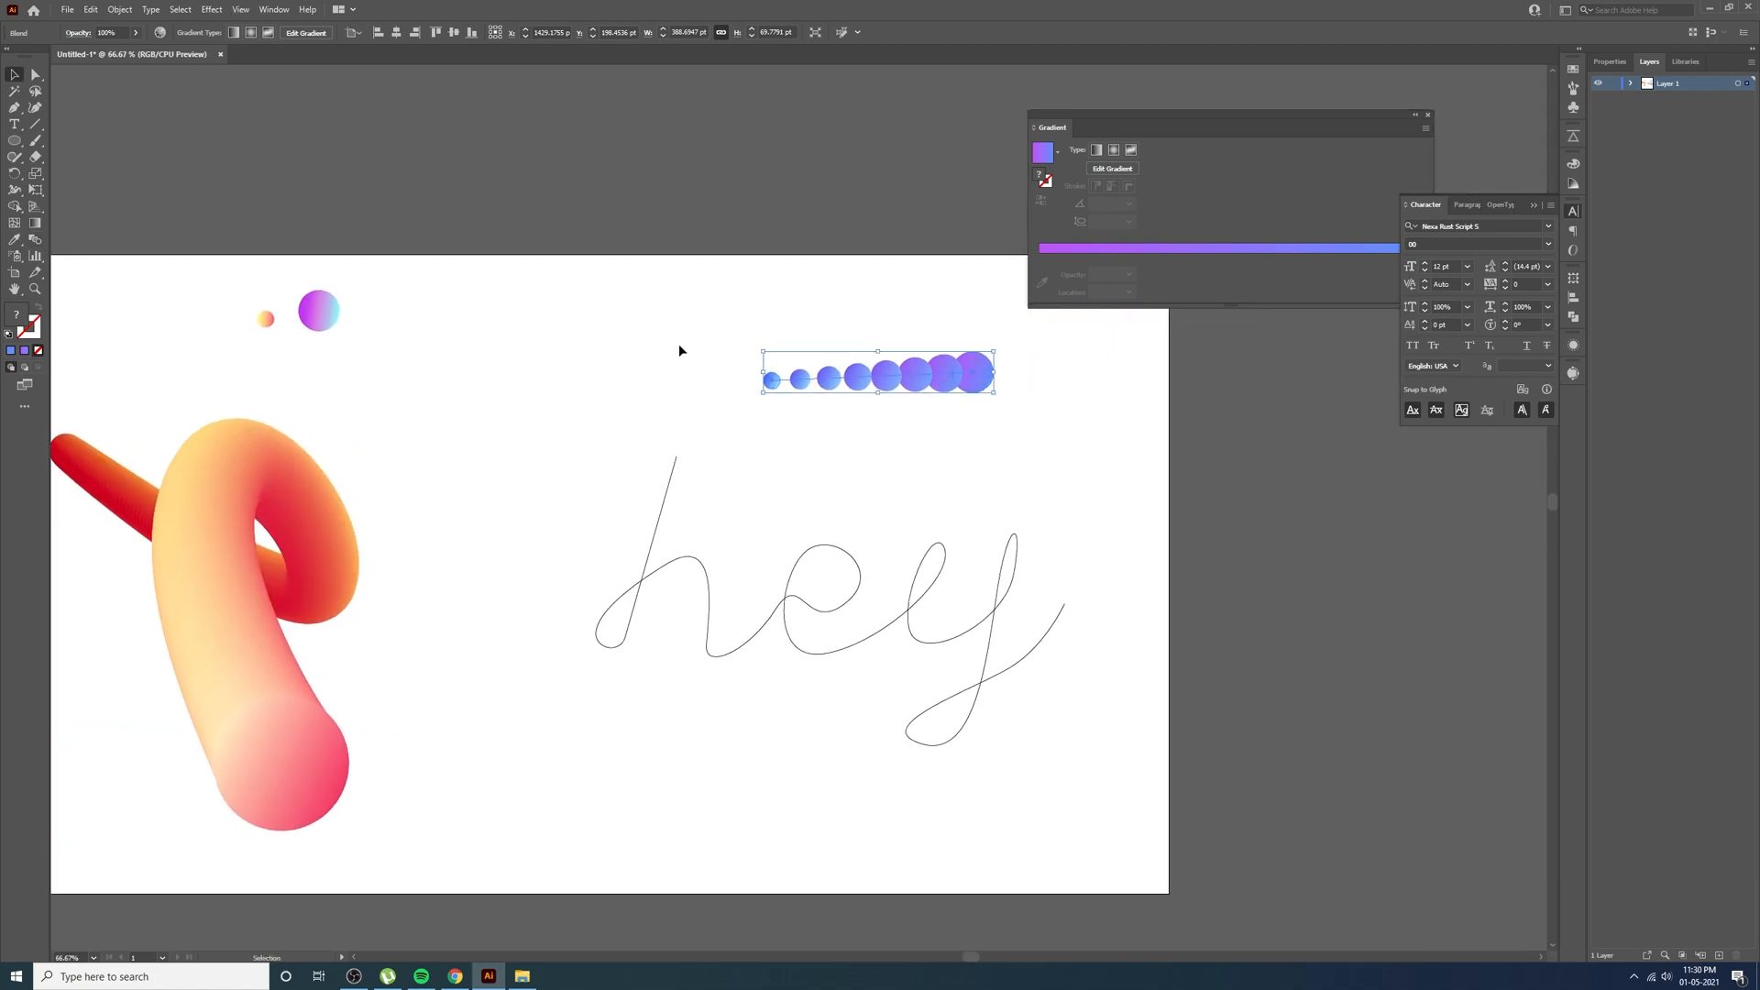
pyautogui.moveTo(568, 288); pyautogui.dragTo(1001, 792)
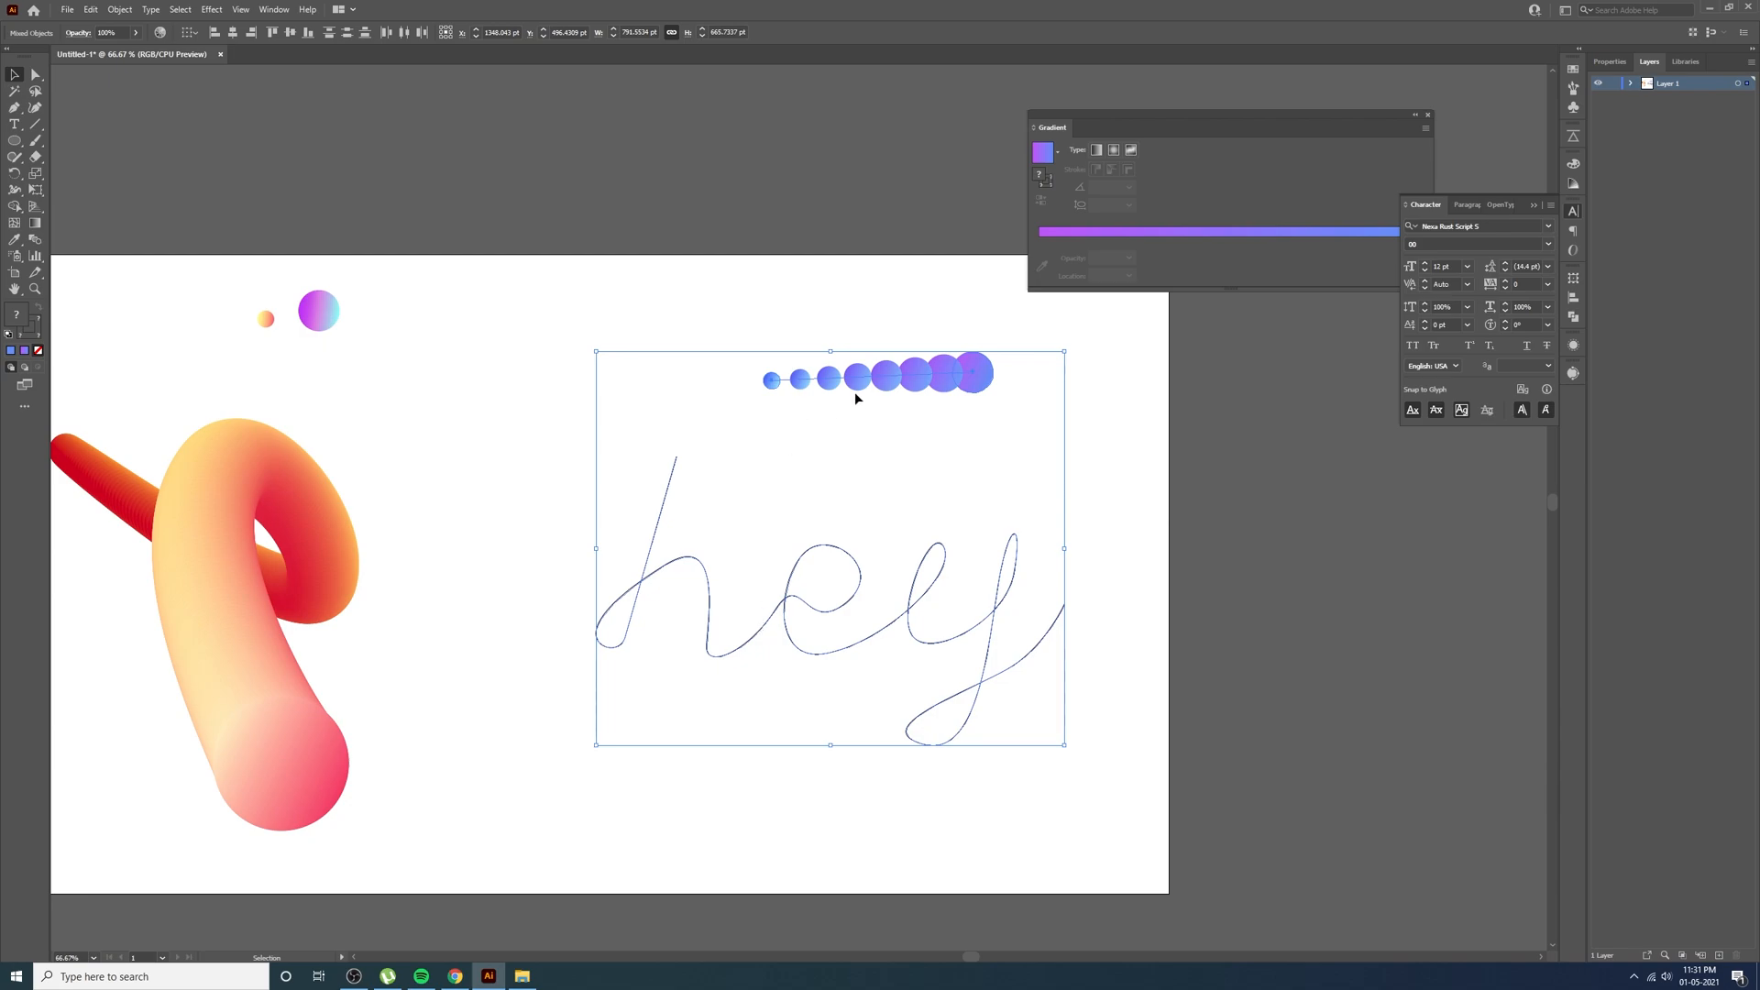
pyautogui.click(113, 11)
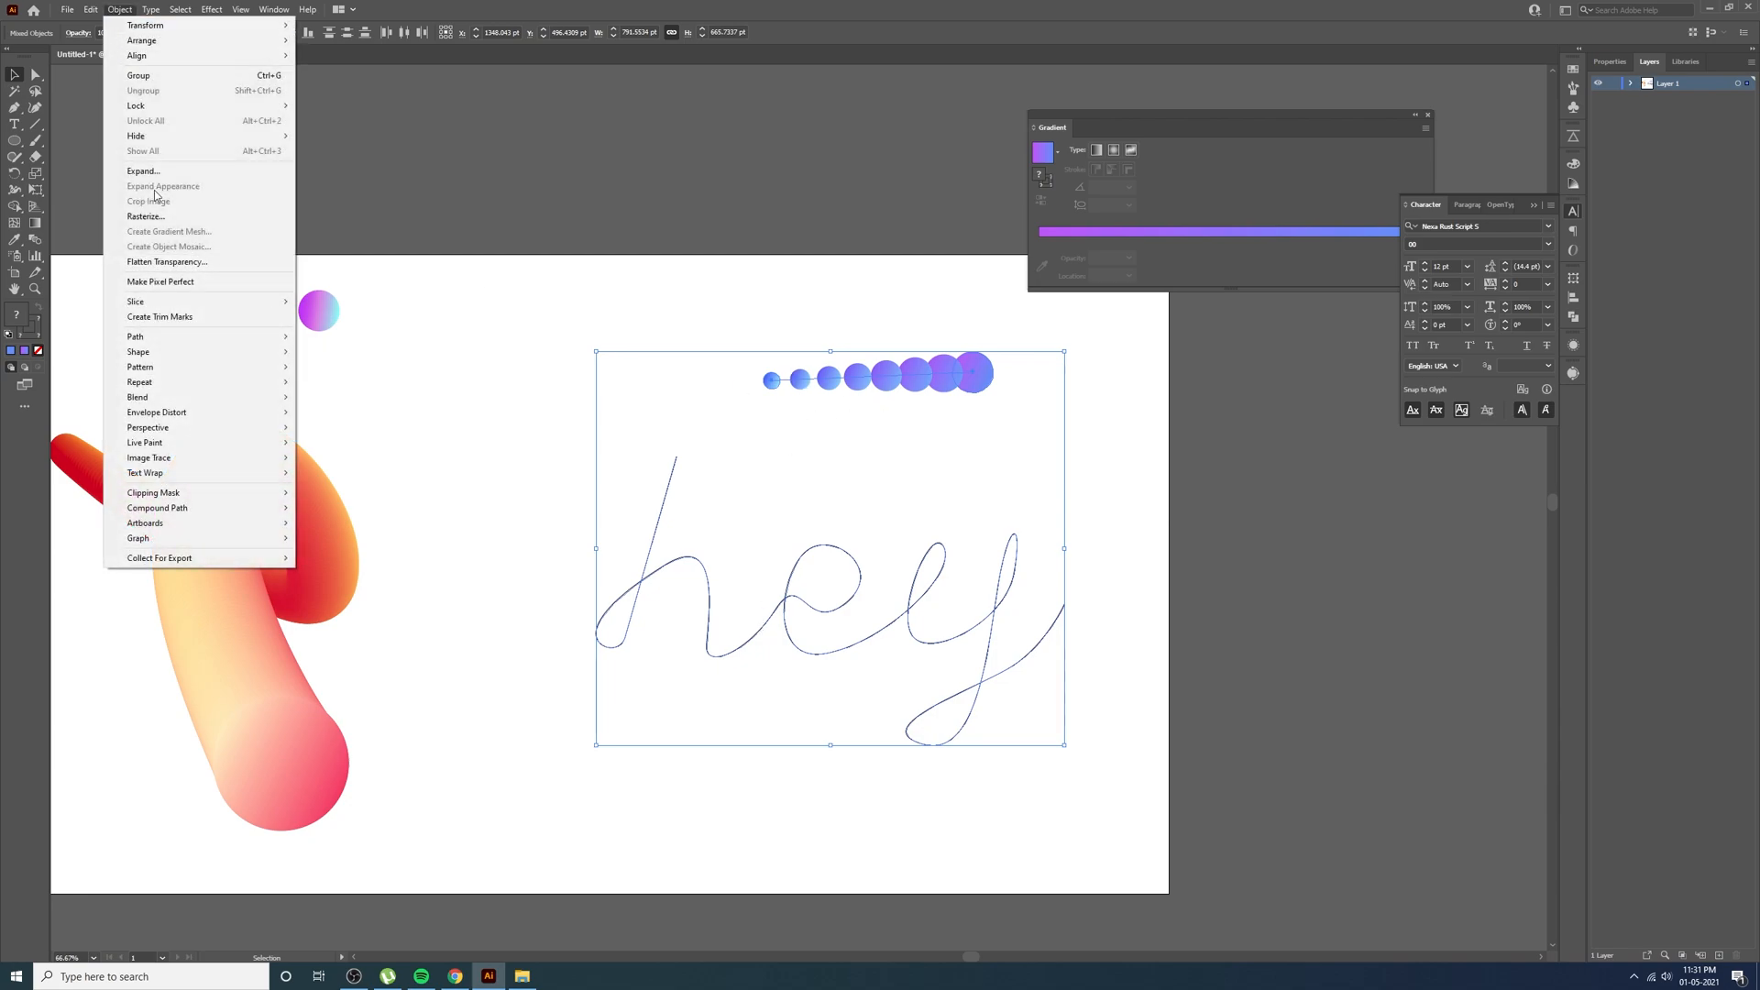
pyautogui.moveTo(178, 398)
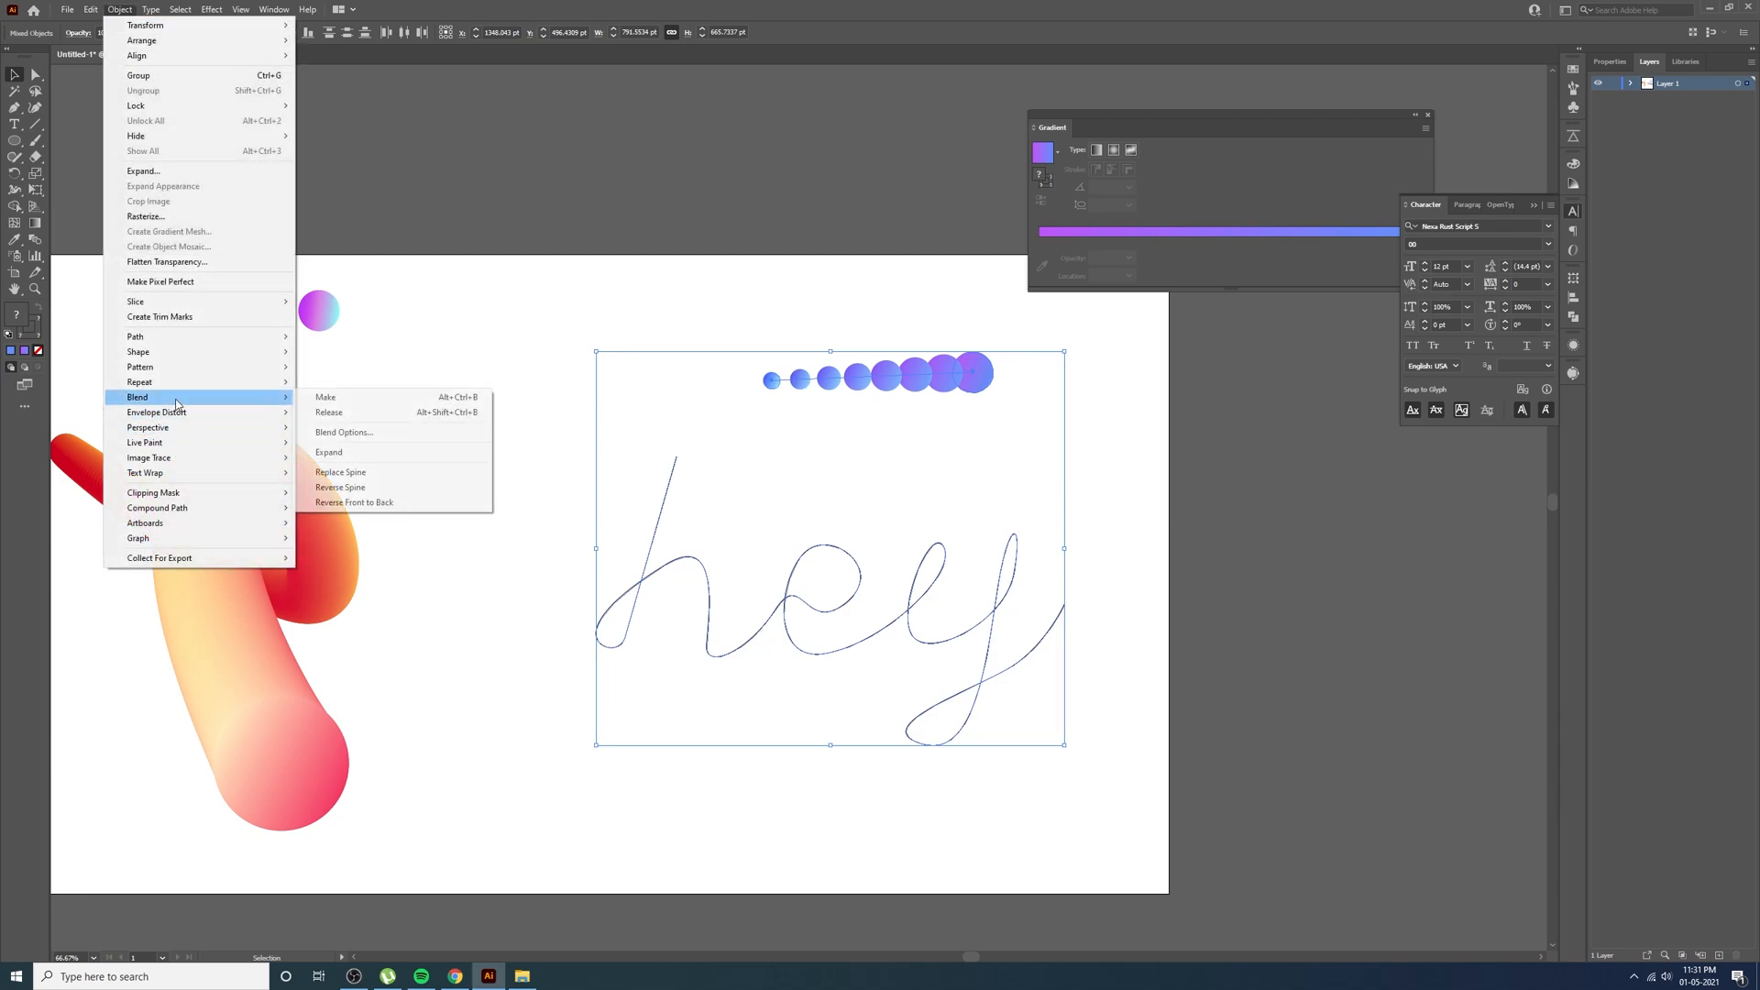
pyautogui.click(341, 472)
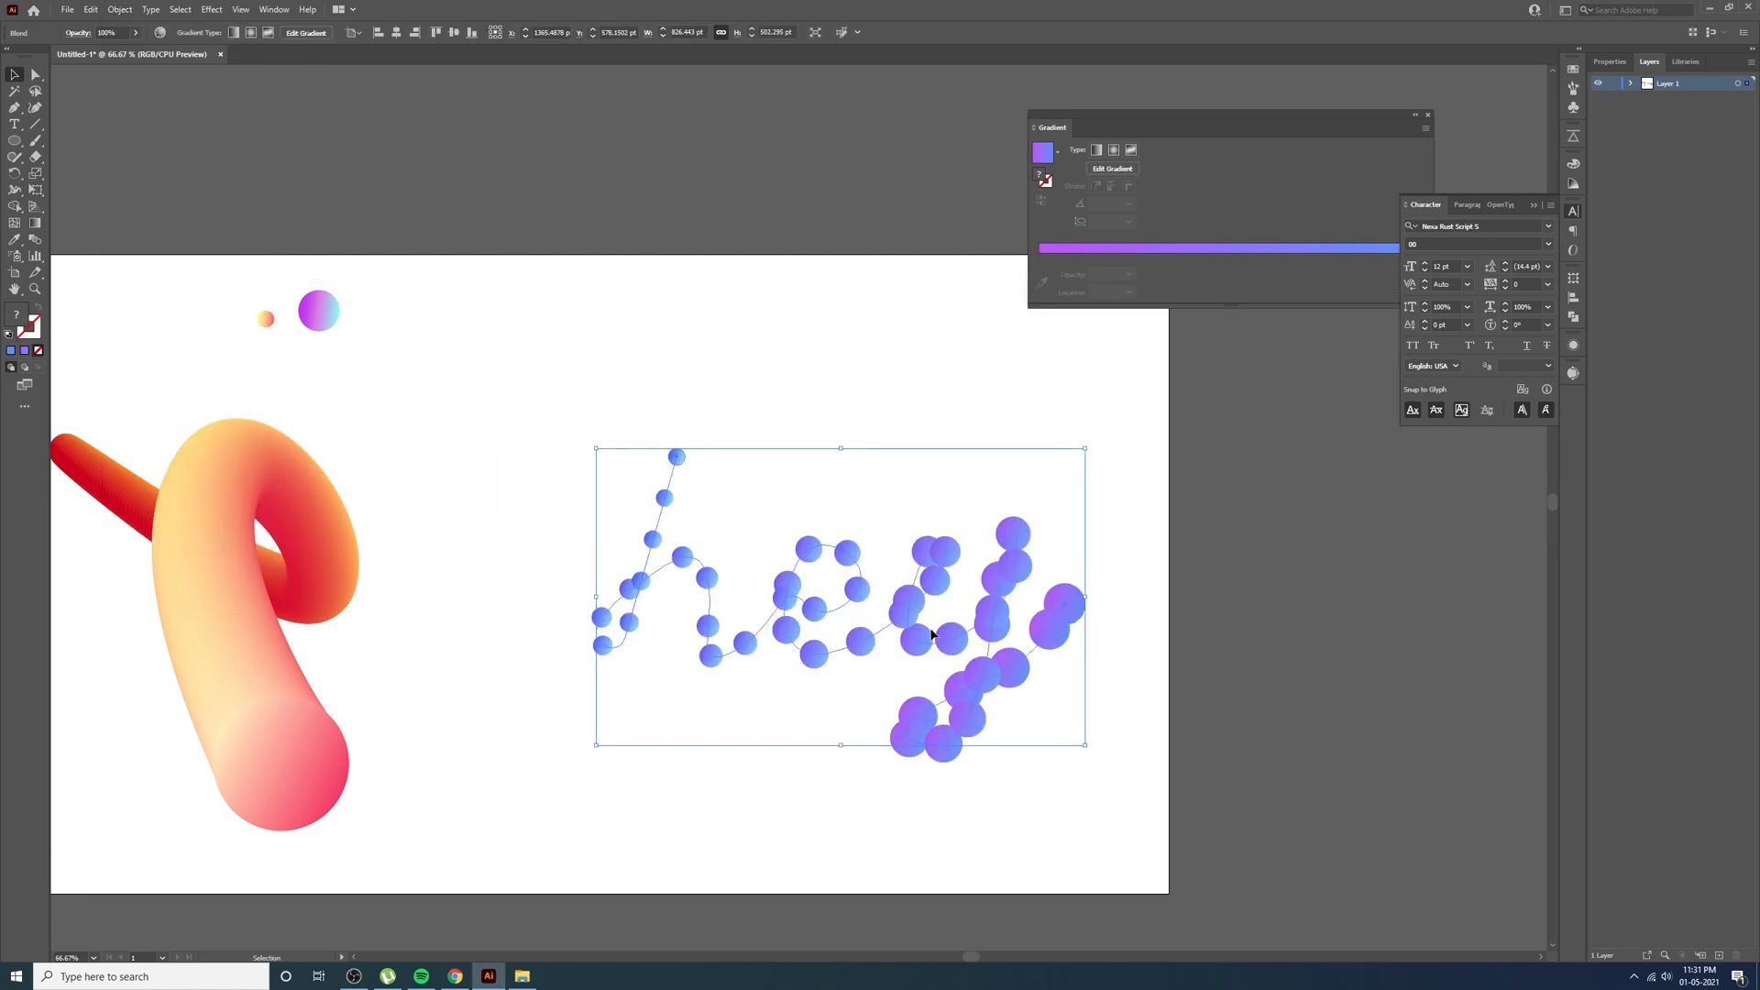
pyautogui.click(715, 749)
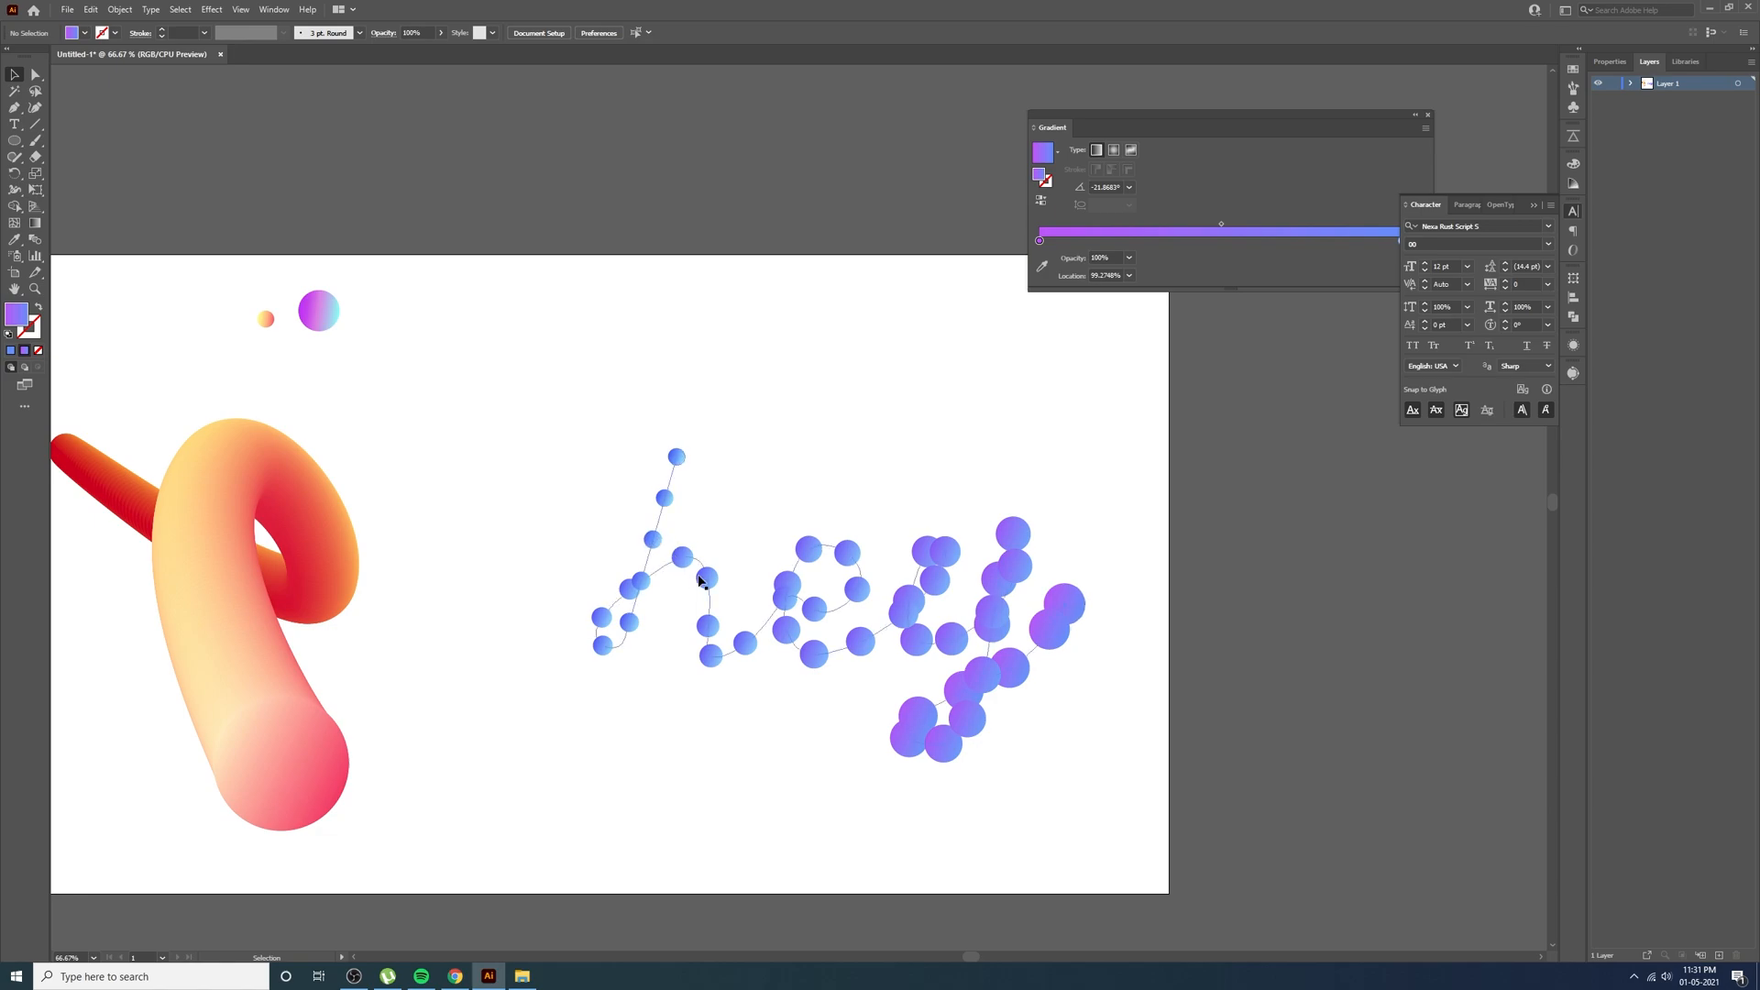
# Set the "hey" blend's spacing to Specified Steps, trying 200 and raising the count to 245
pyautogui.click(701, 583)
pyautogui.click(35, 241)
pyautogui.doubleClick(36, 244)
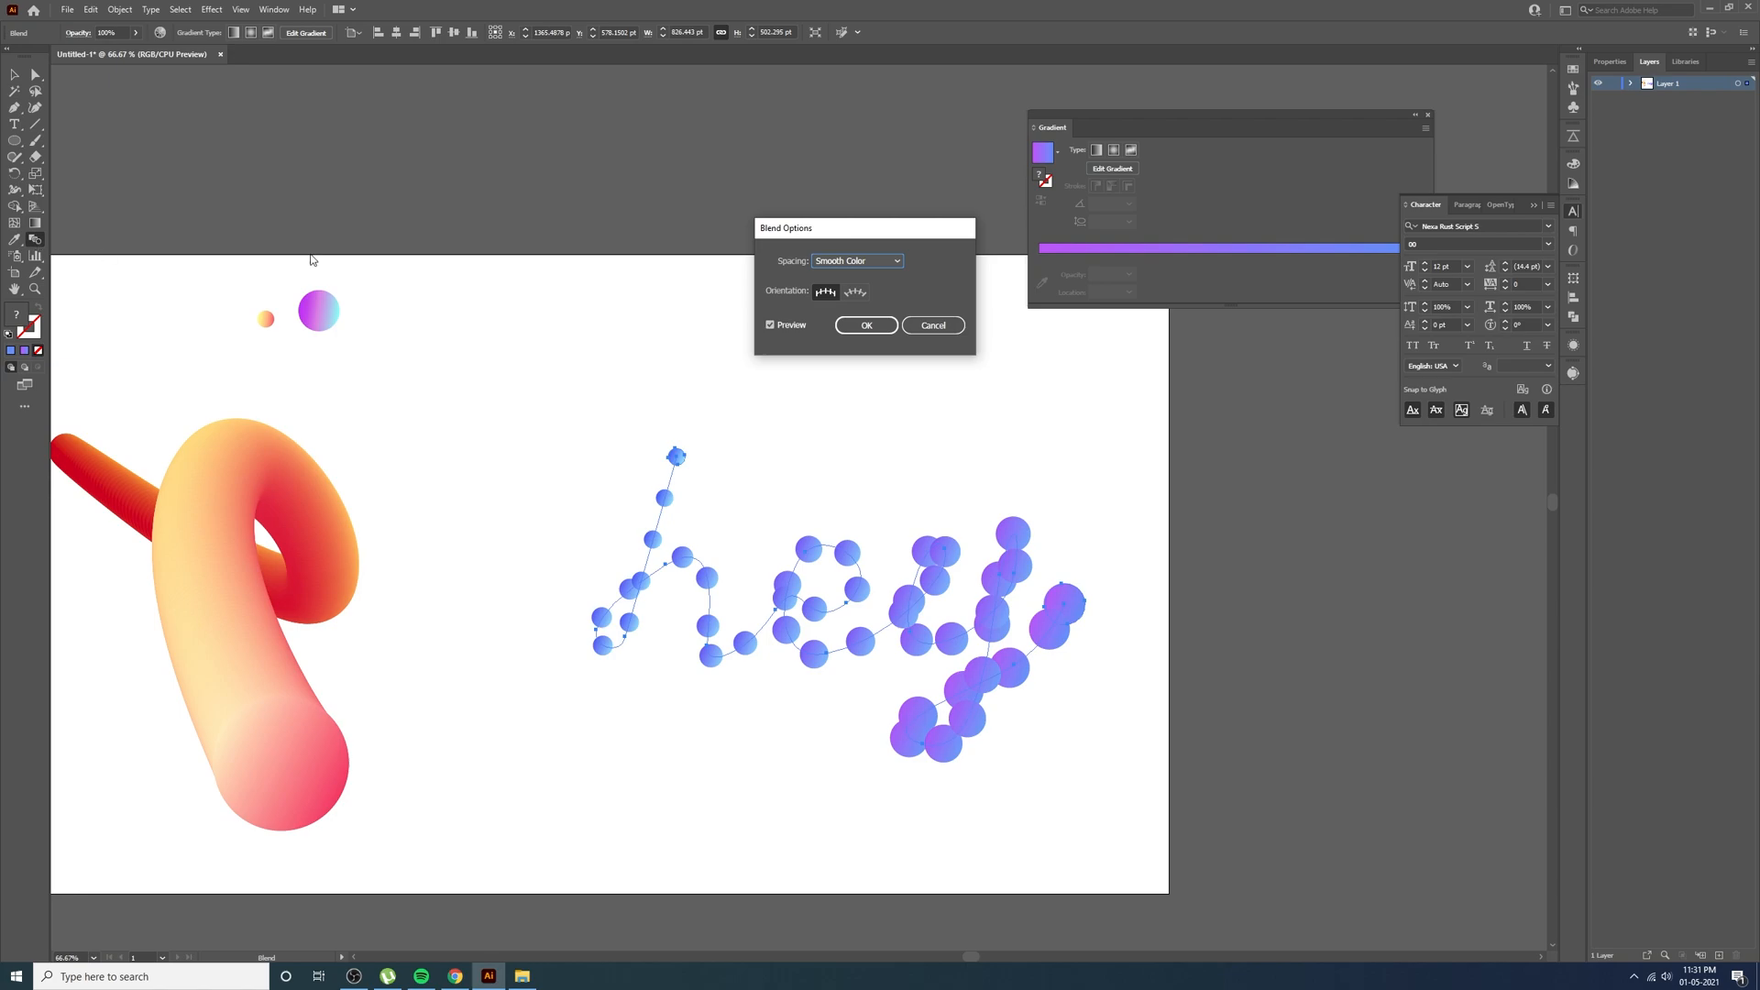
pyautogui.click(894, 261)
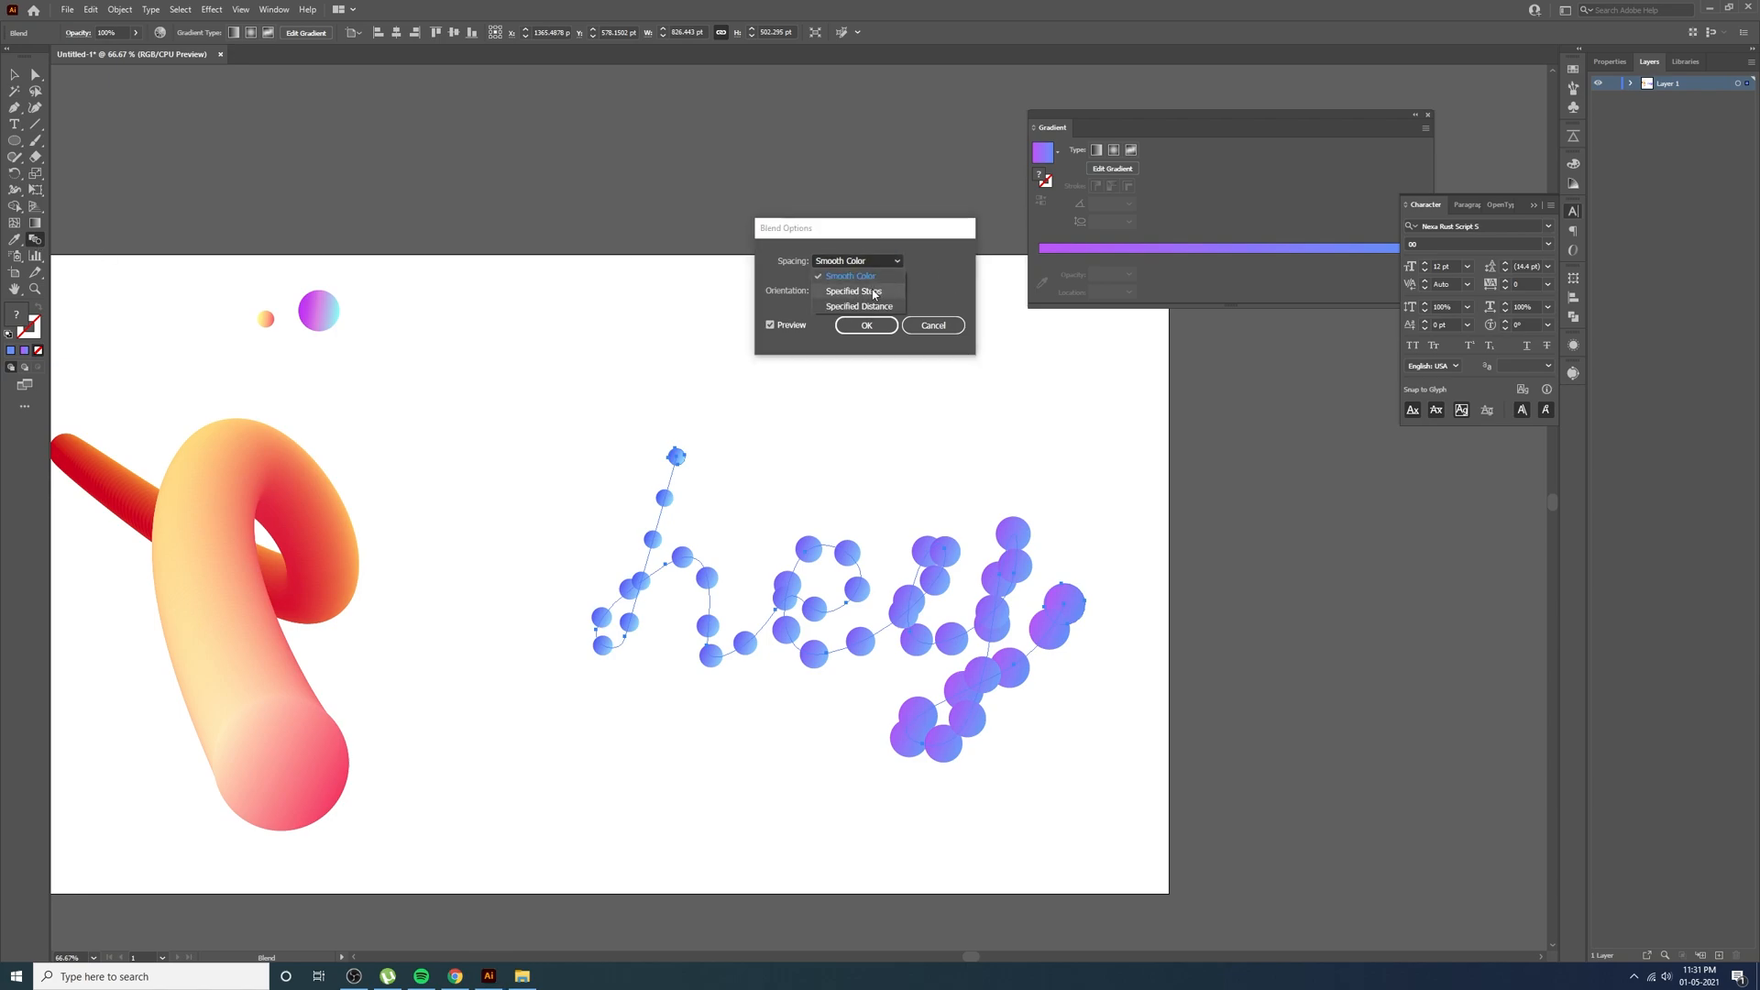
pyautogui.click(873, 291)
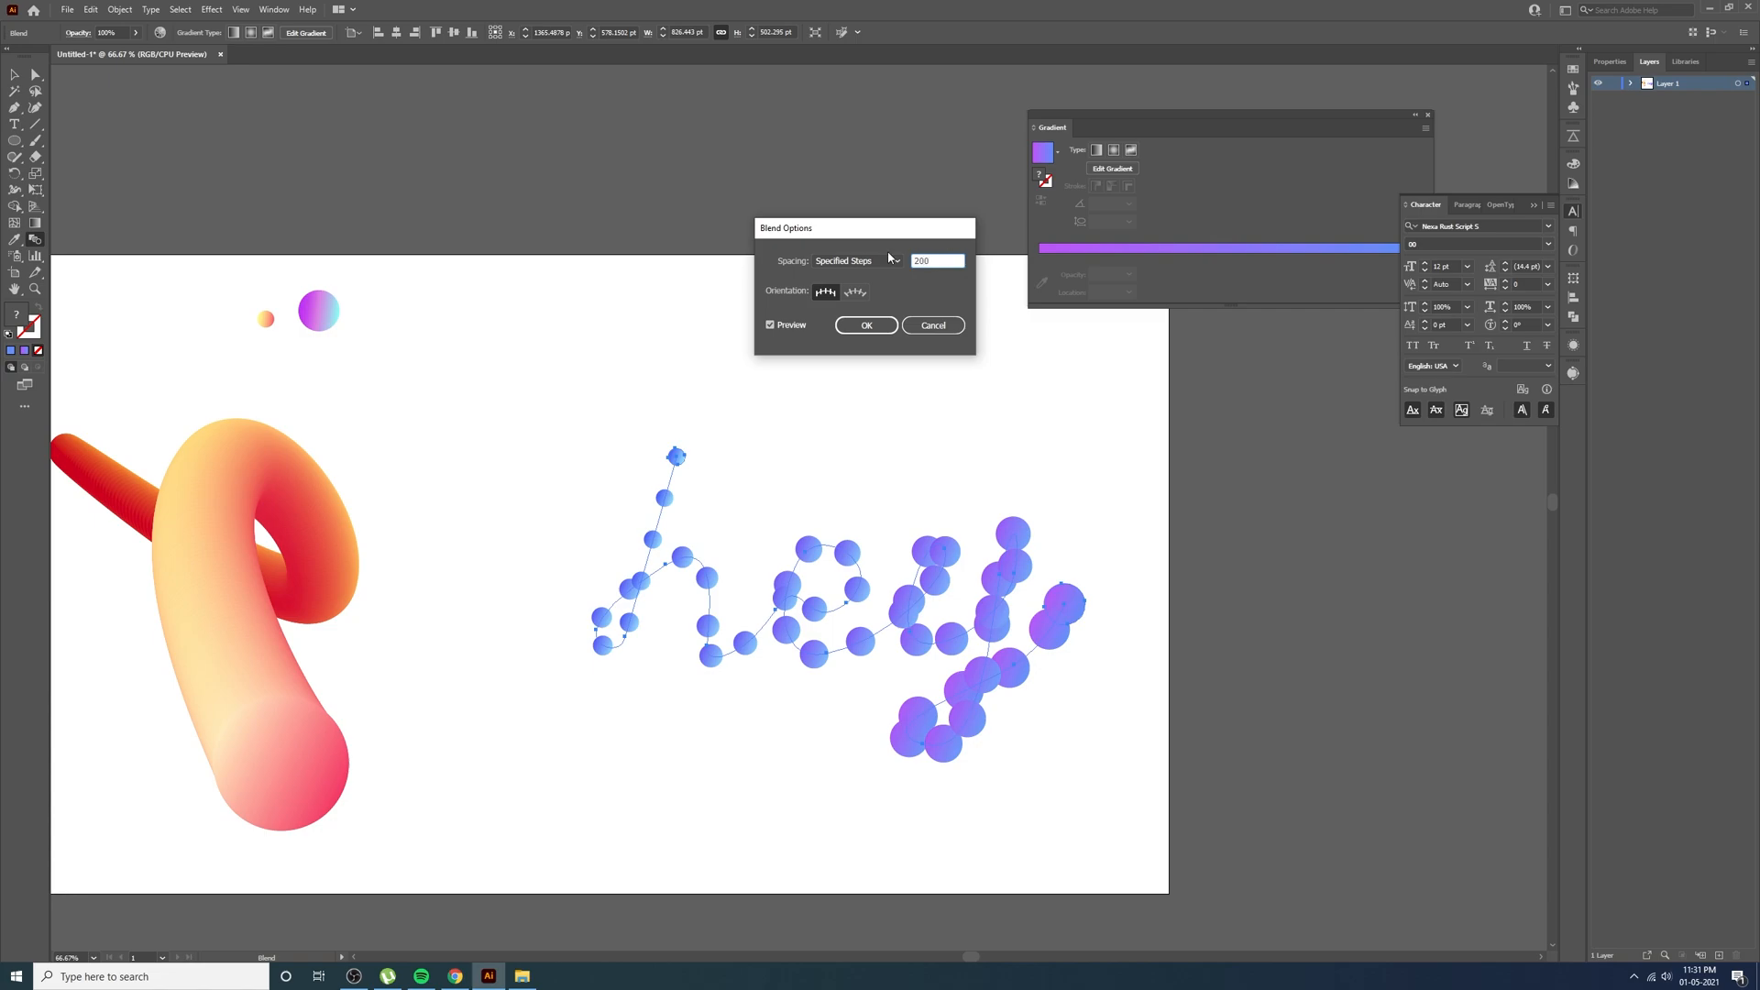
pyautogui.write('200')
pyautogui.press('Tab')
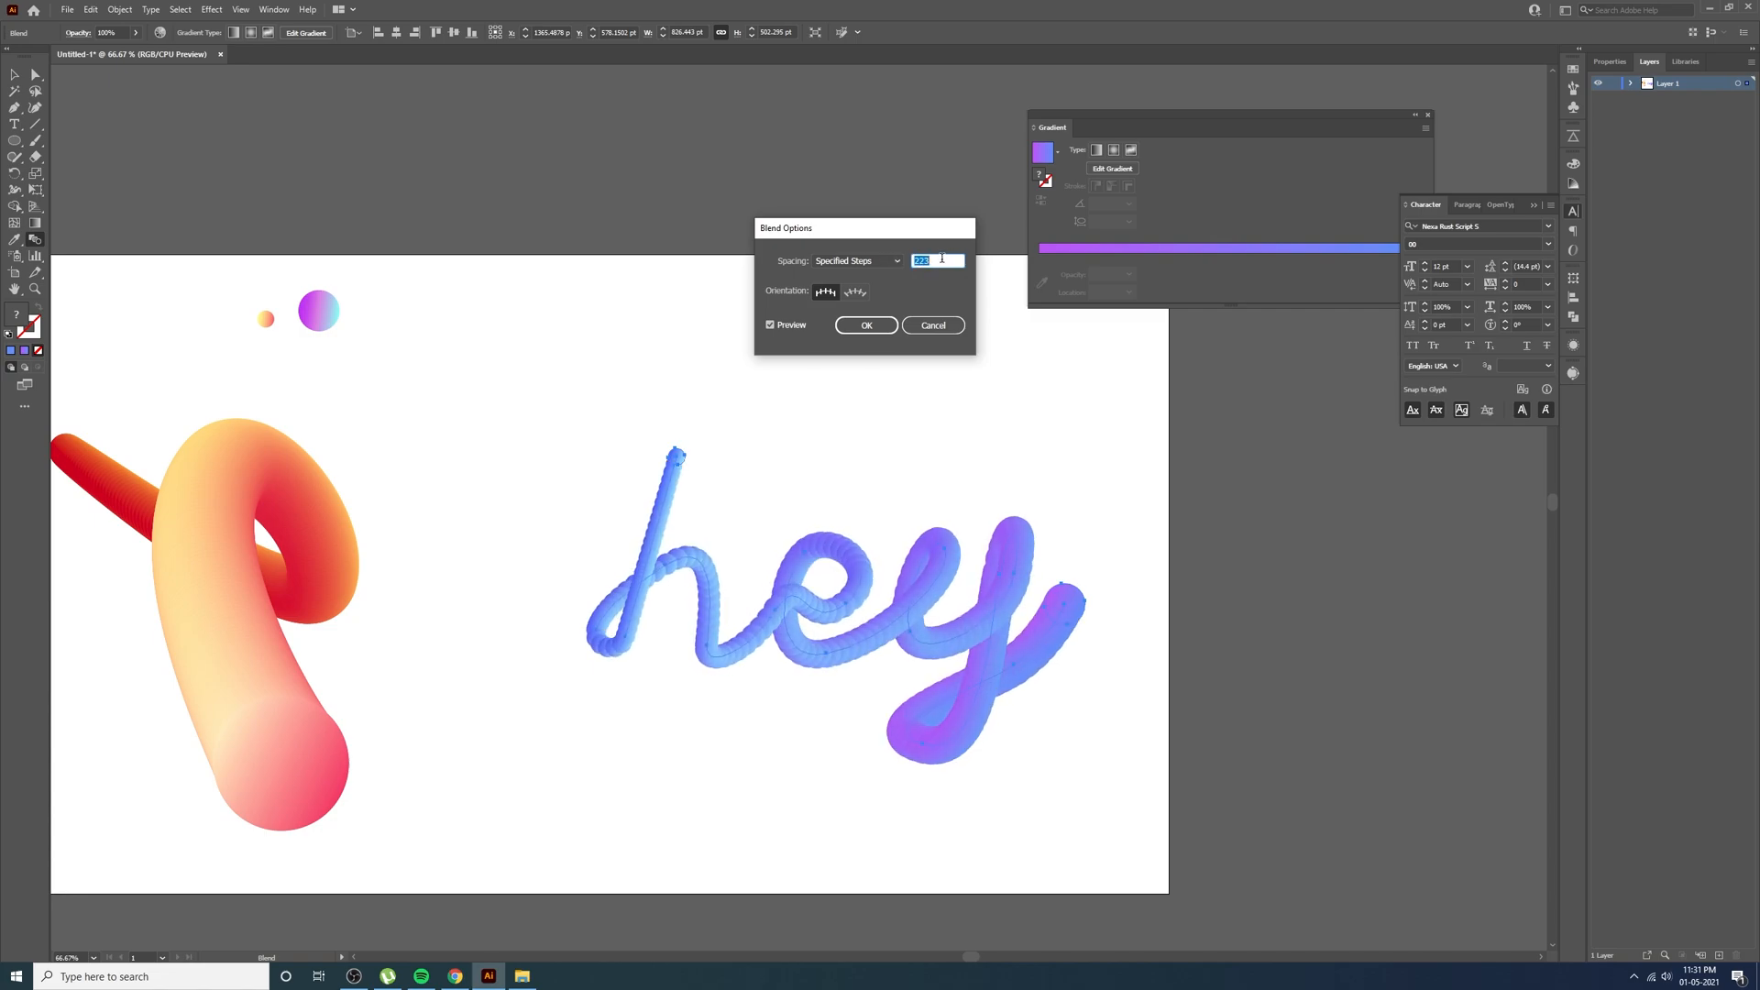
pyautogui.scroll(6, 942, 258)
# Change the "hey" blend's spacing to a Specified Distance of 1 pt, apply it and deselect the lettering
pyautogui.click(871, 262)
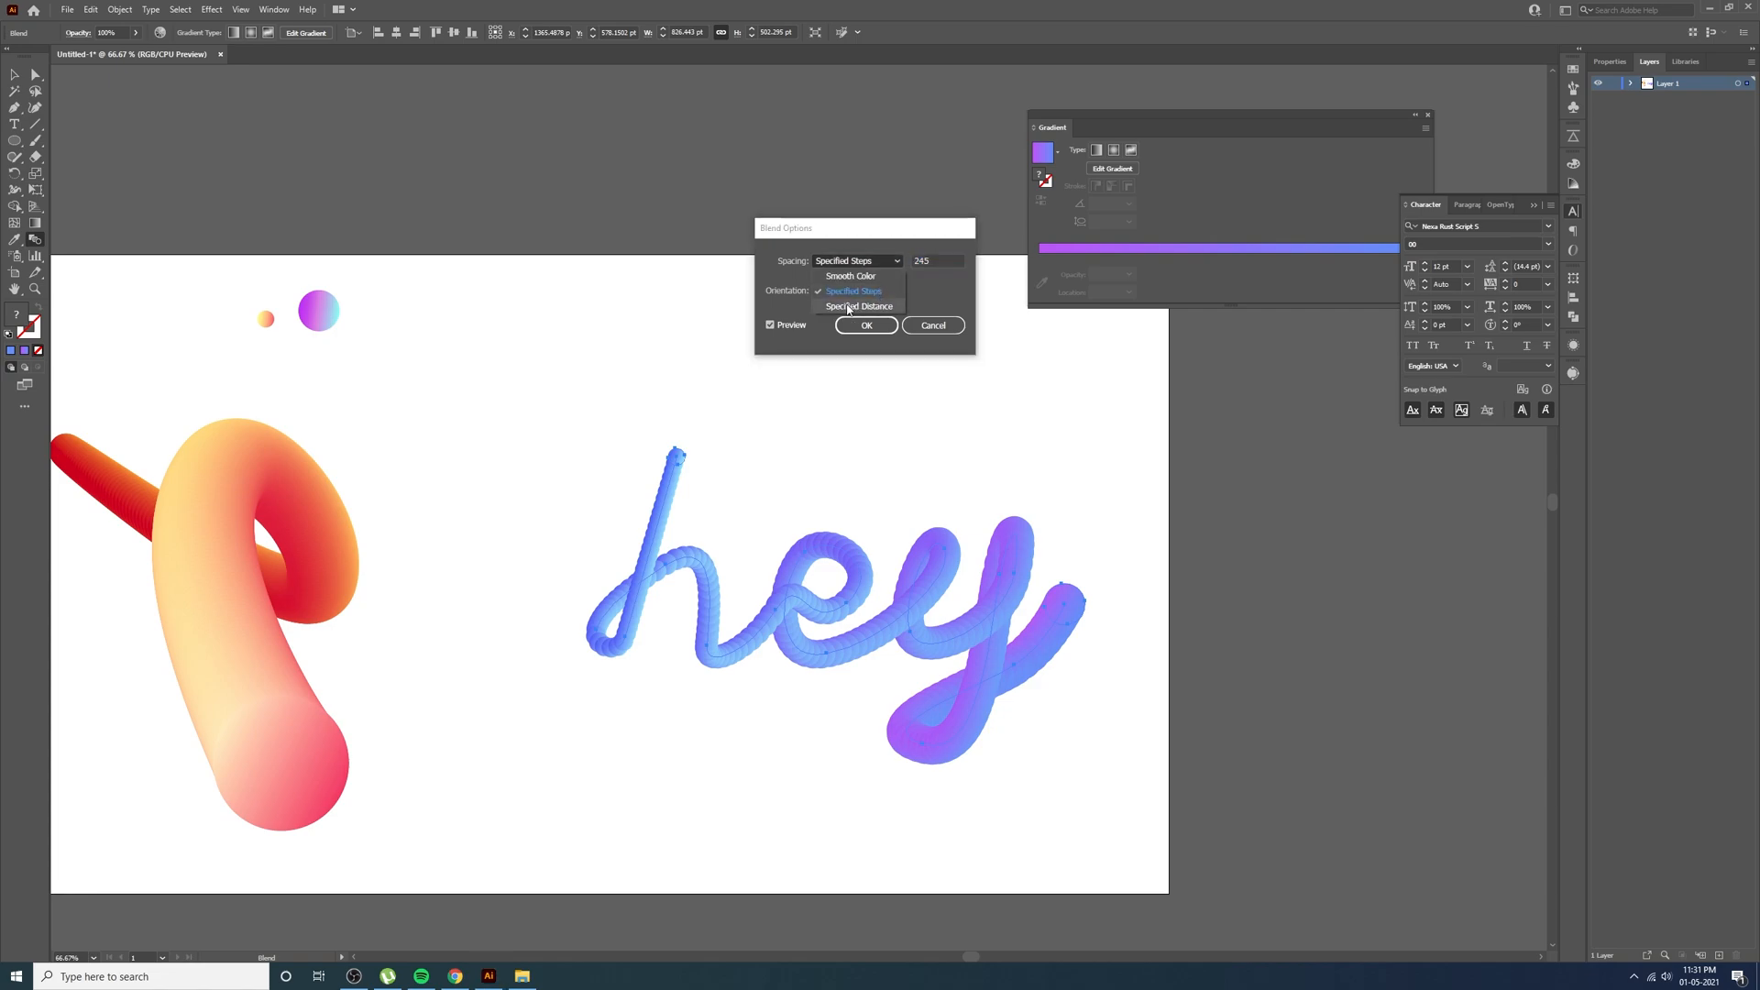
pyautogui.click(848, 308)
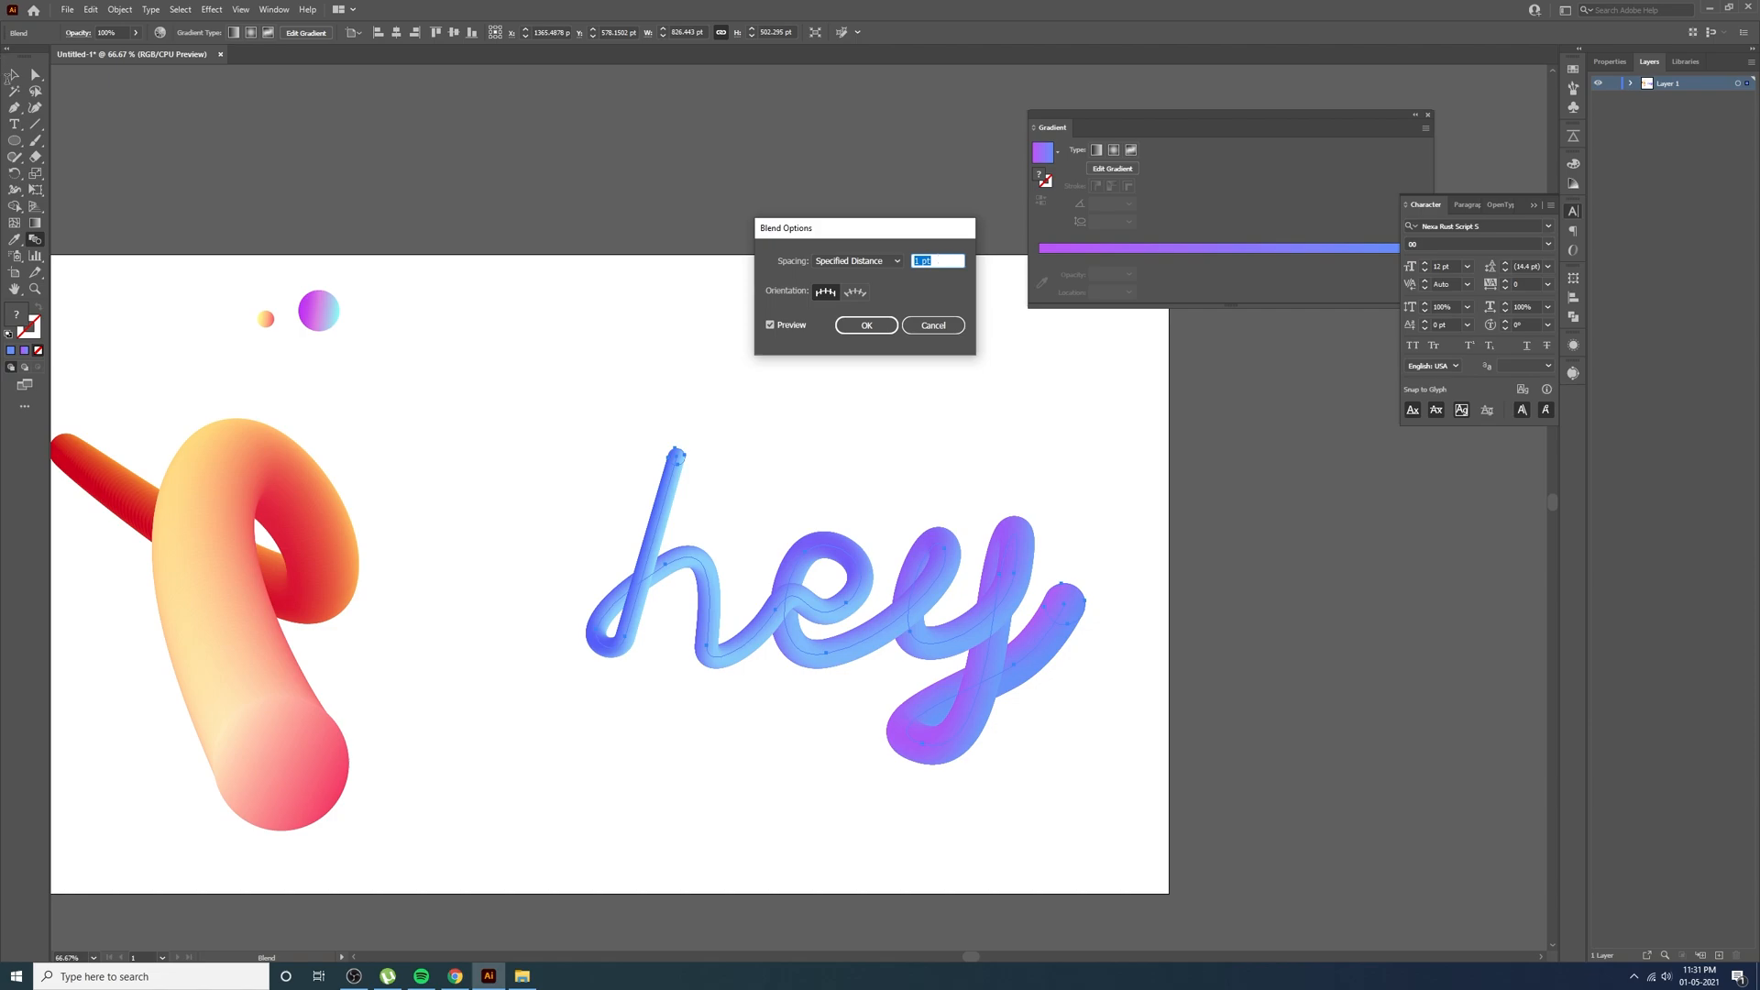
pyautogui.scroll(-1, 933, 263)
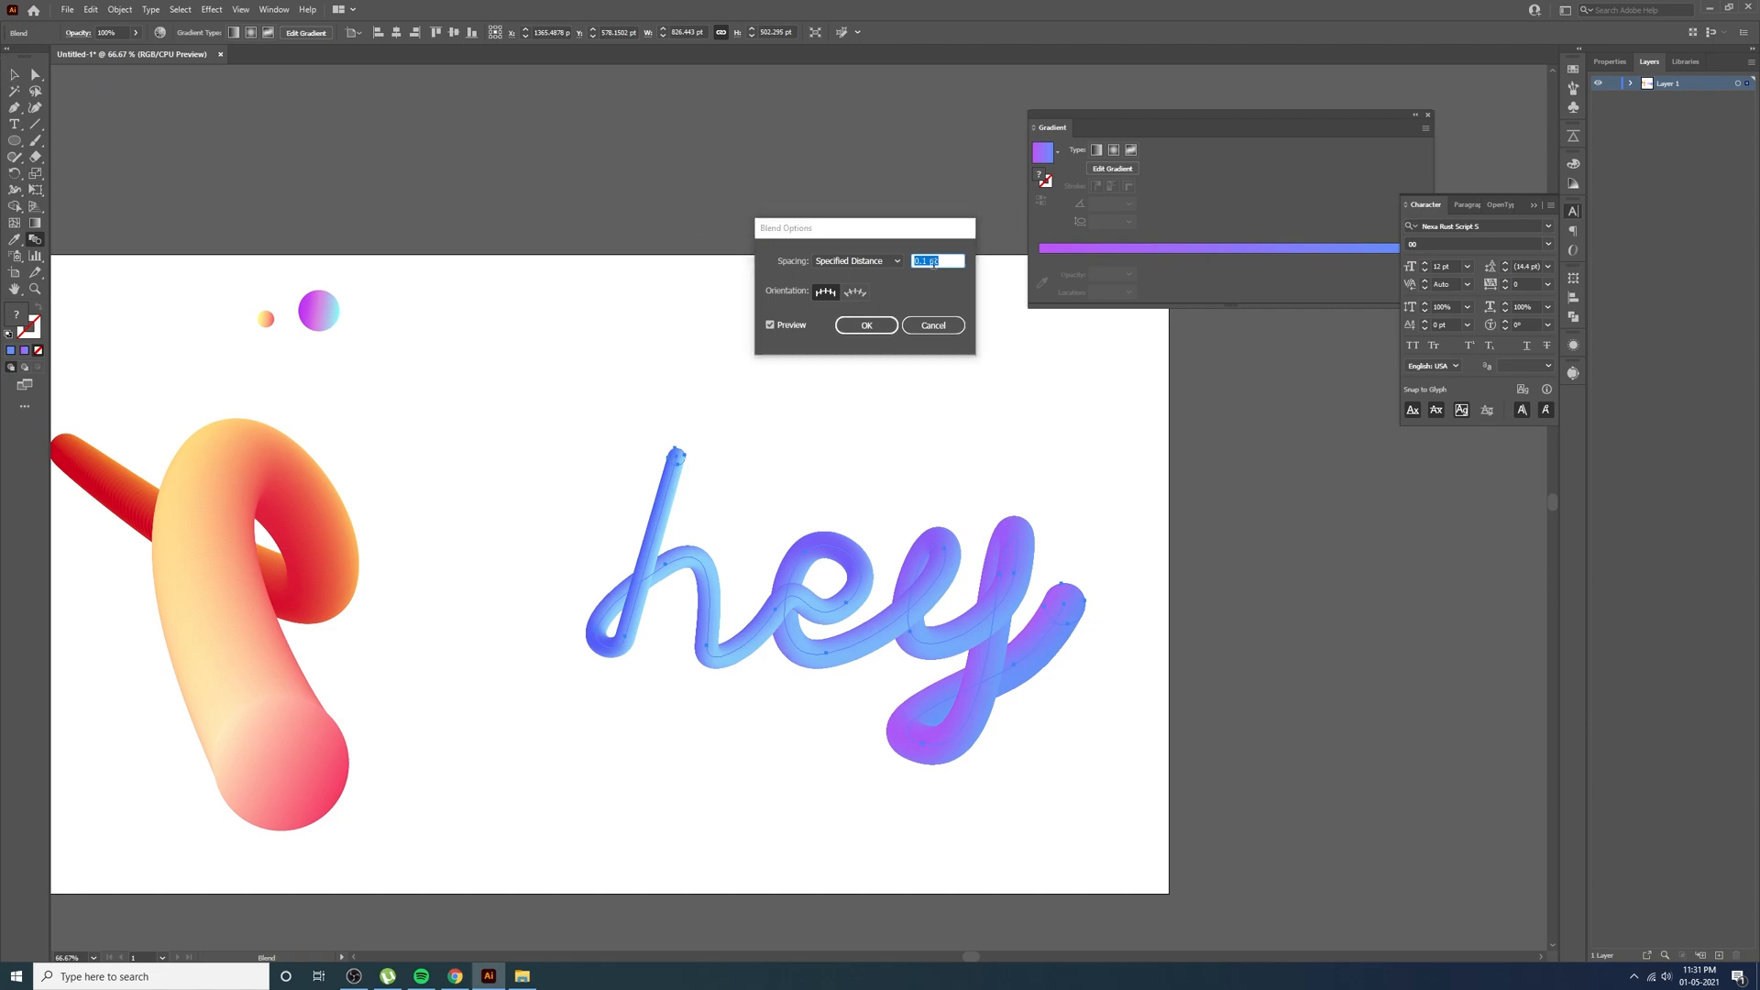
pyautogui.scroll(1, 933, 262)
pyautogui.scroll(-4, 933, 262)
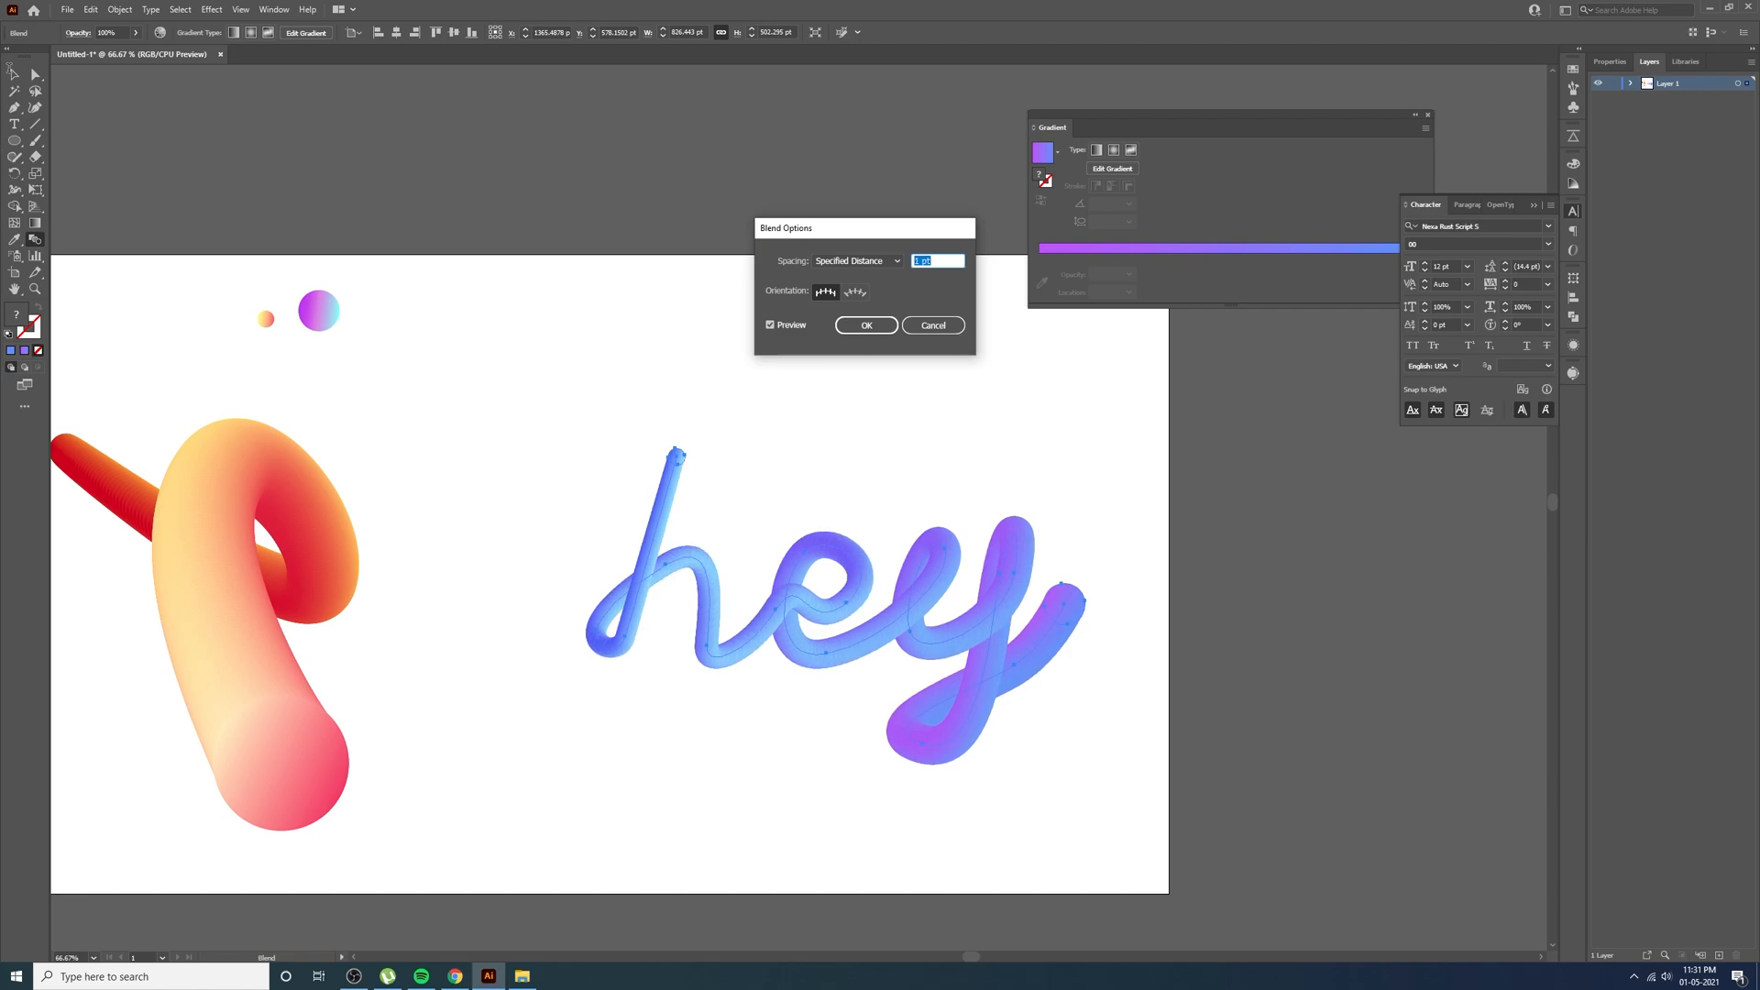
pyautogui.scroll(3, 933, 262)
pyautogui.click(867, 325)
pyautogui.click(34, 75)
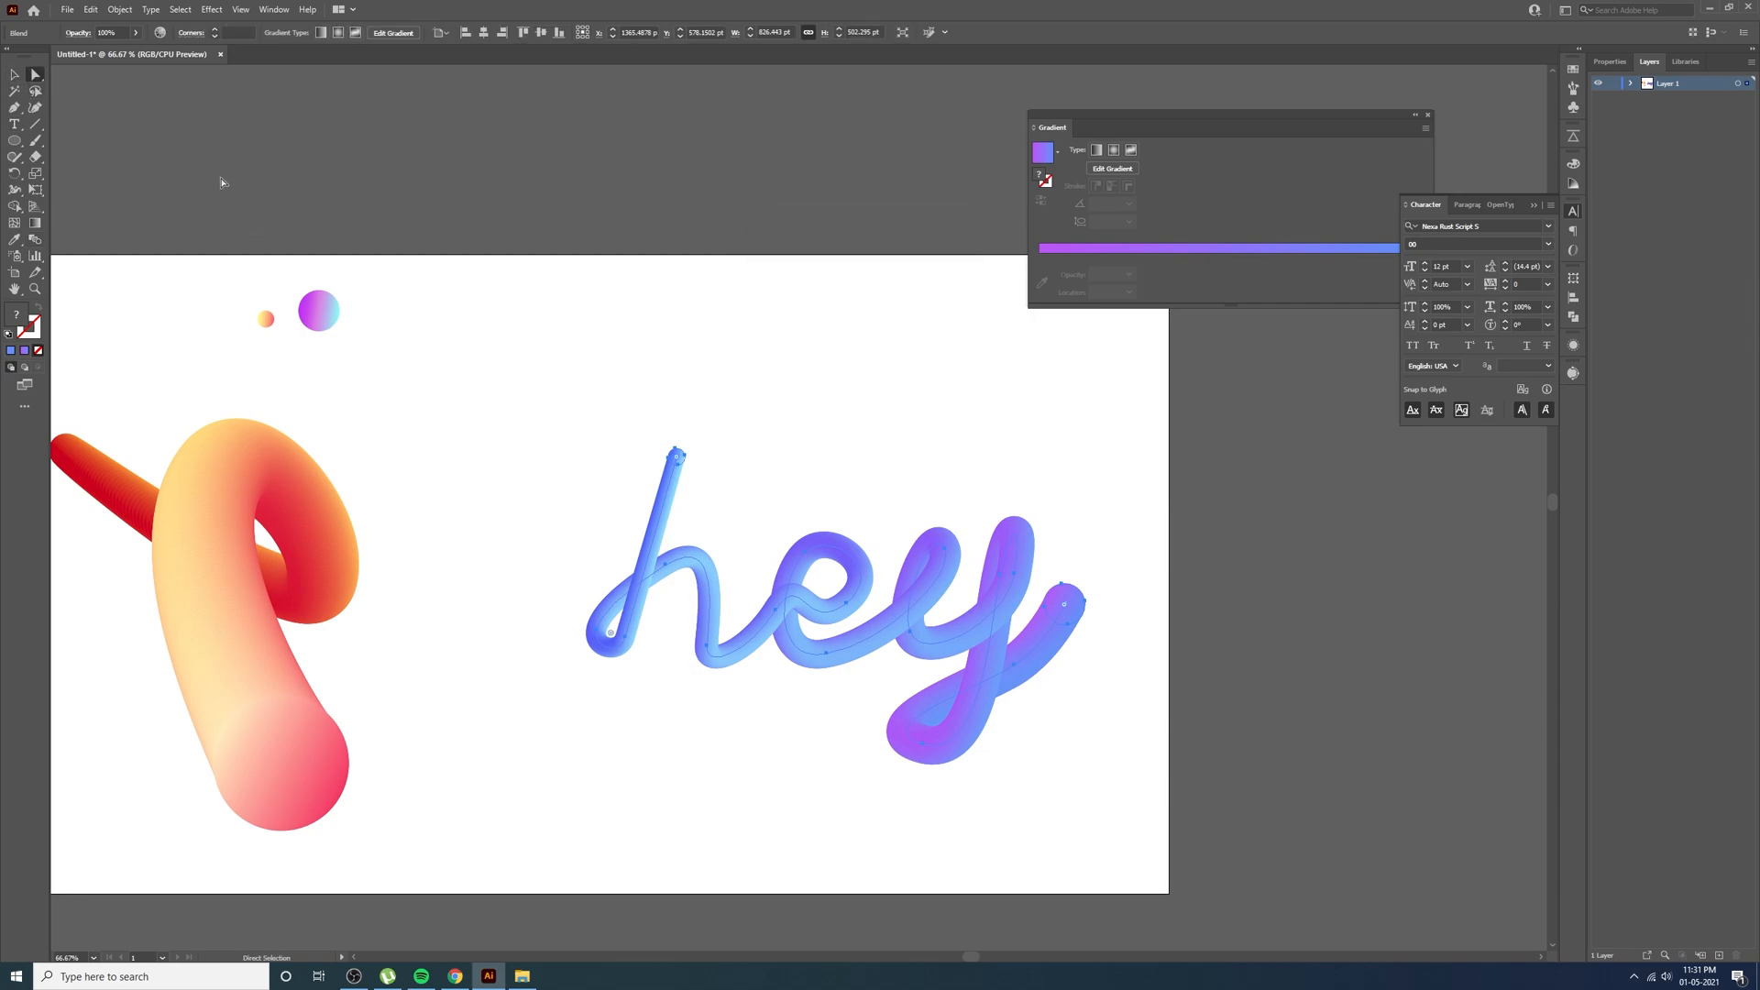
pyautogui.click(14, 75)
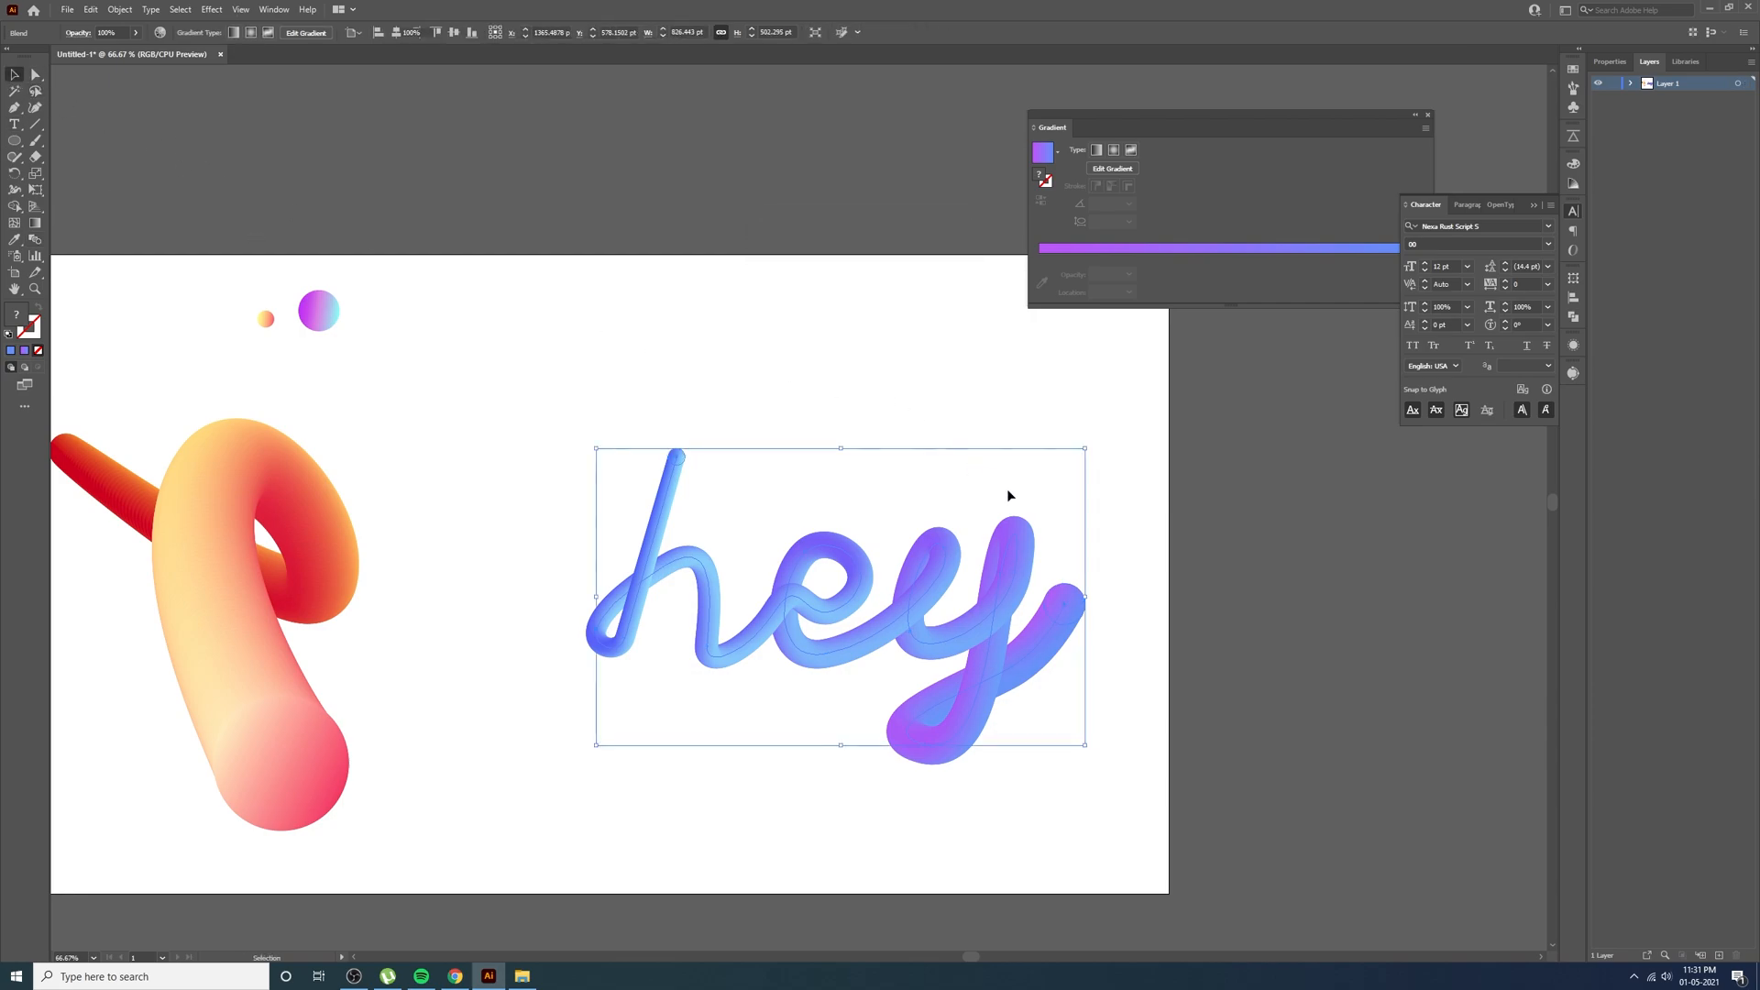
pyautogui.click(993, 479)
pyautogui.moveTo(994, 479); pyautogui.dragTo(1011, 426)
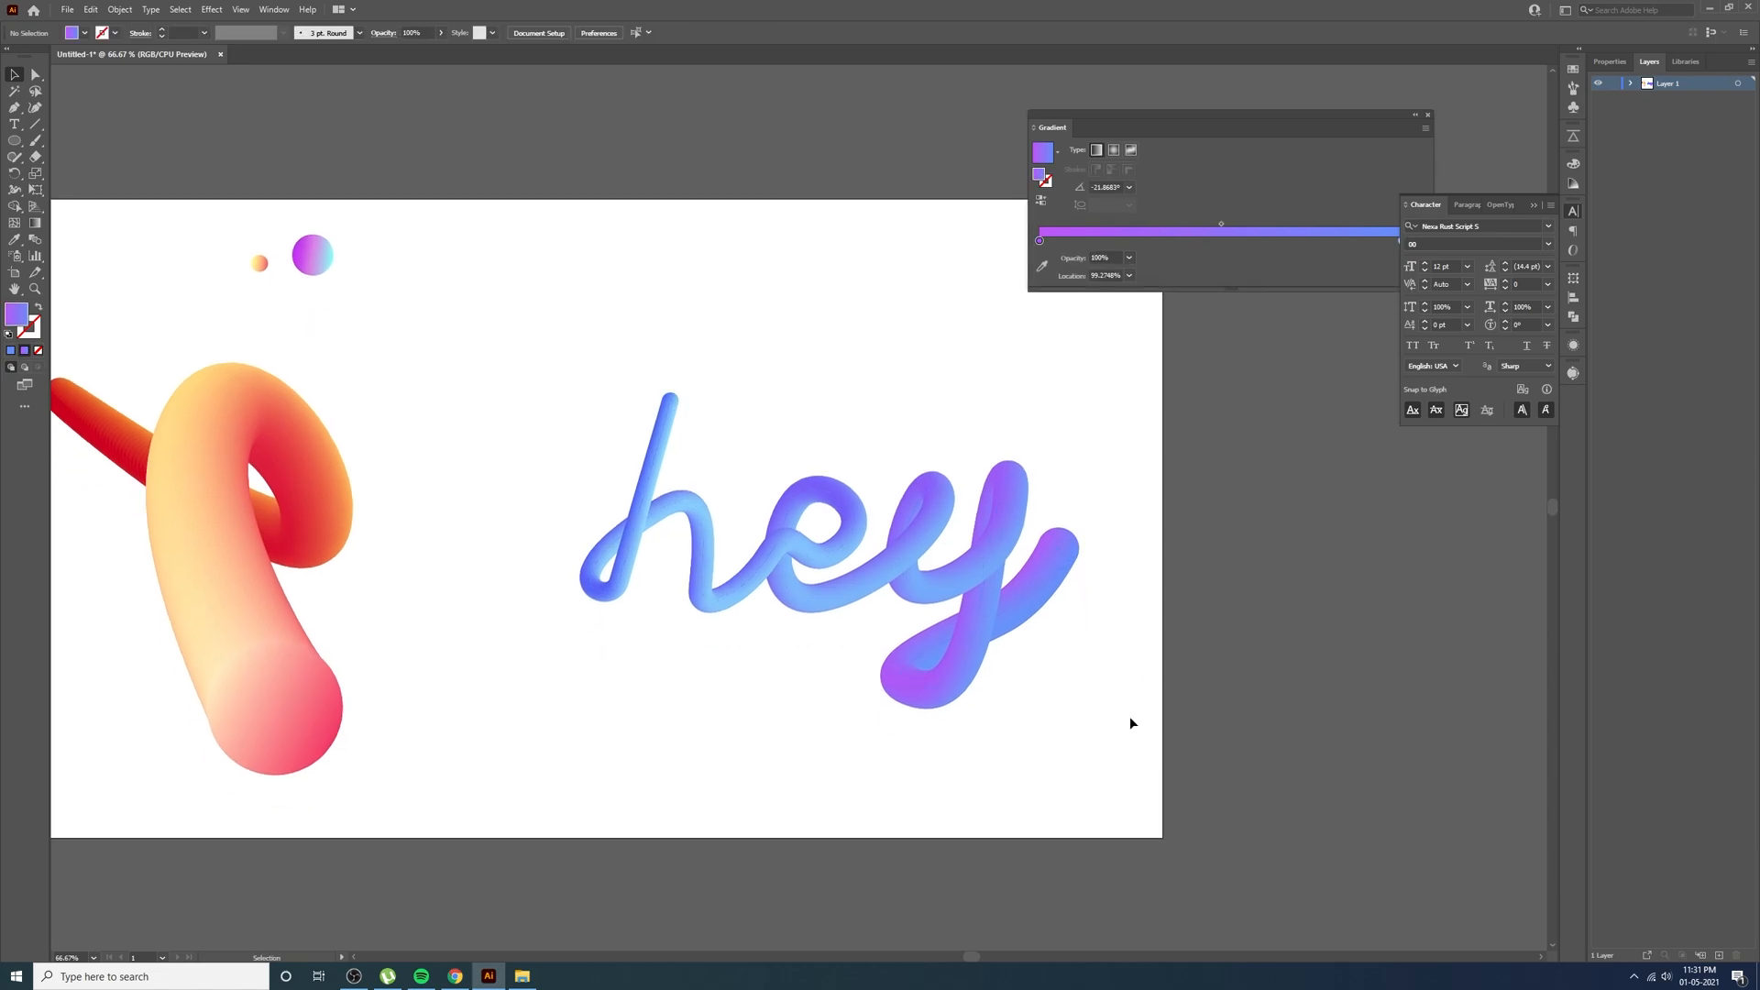
# Isolate the "hey" blend and recolor the circle ending the "y" with the pink-to-cream gradient sampled from the thick tube's large end circle
pyautogui.click(1025, 601)
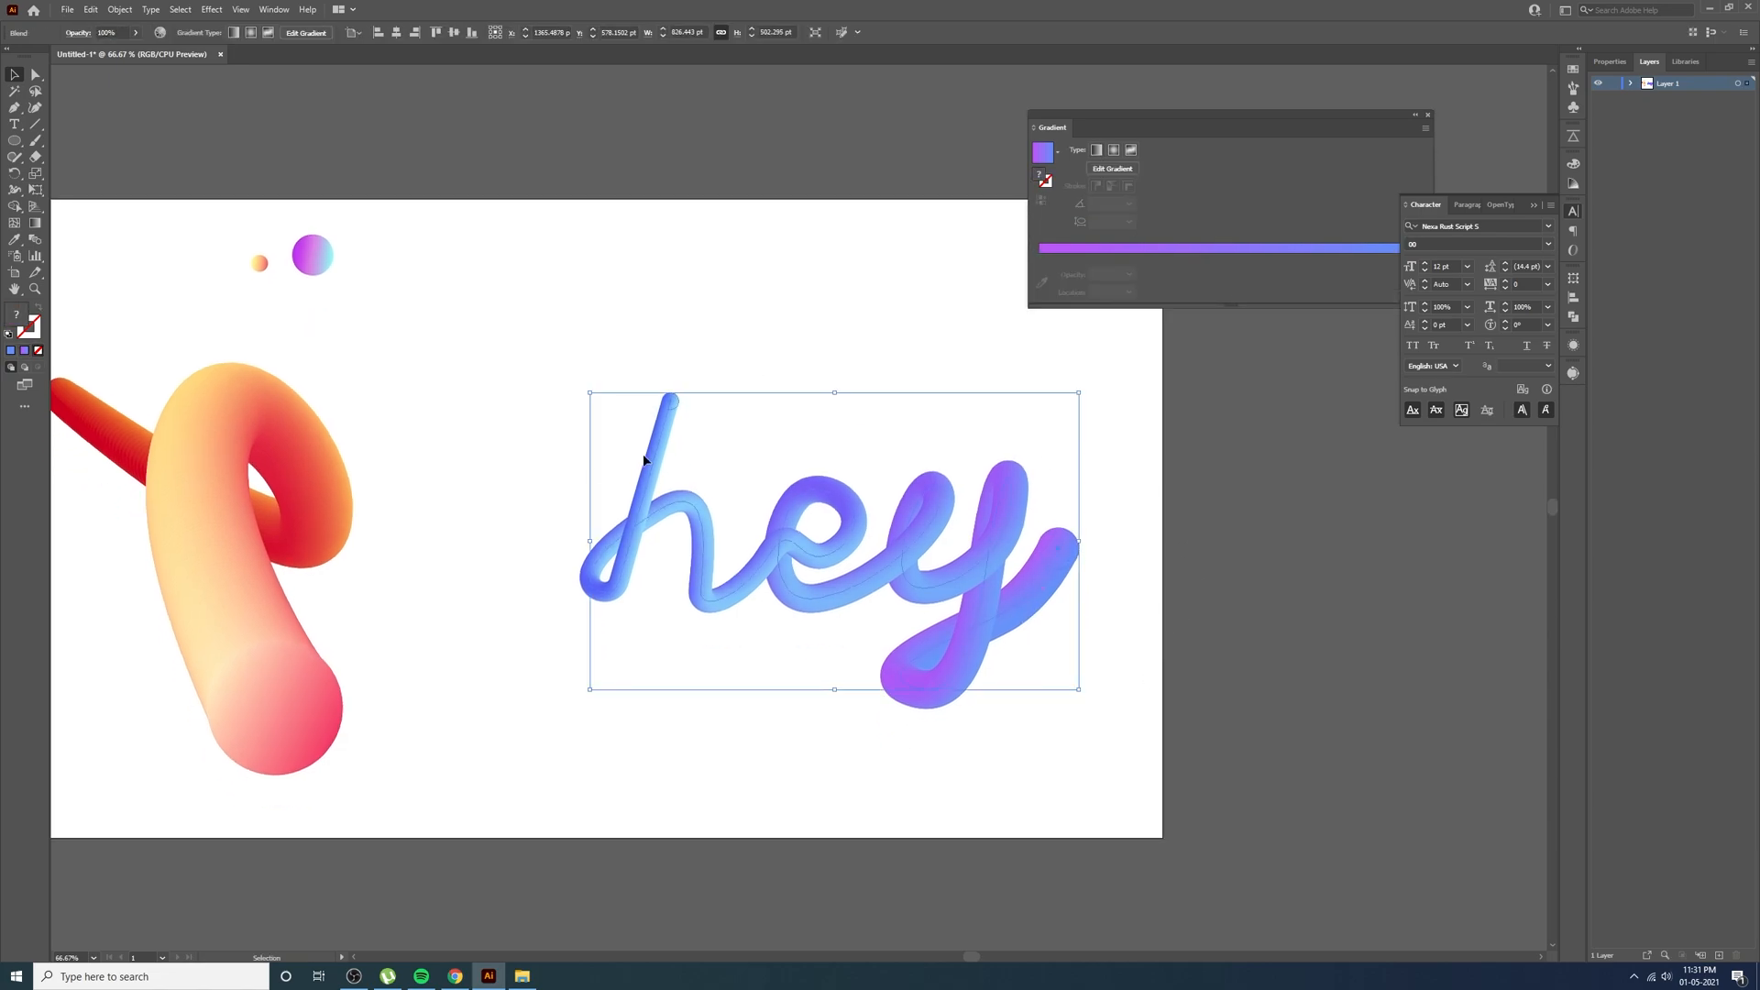
pyautogui.moveTo(670, 438); pyautogui.dragTo(699, 464)
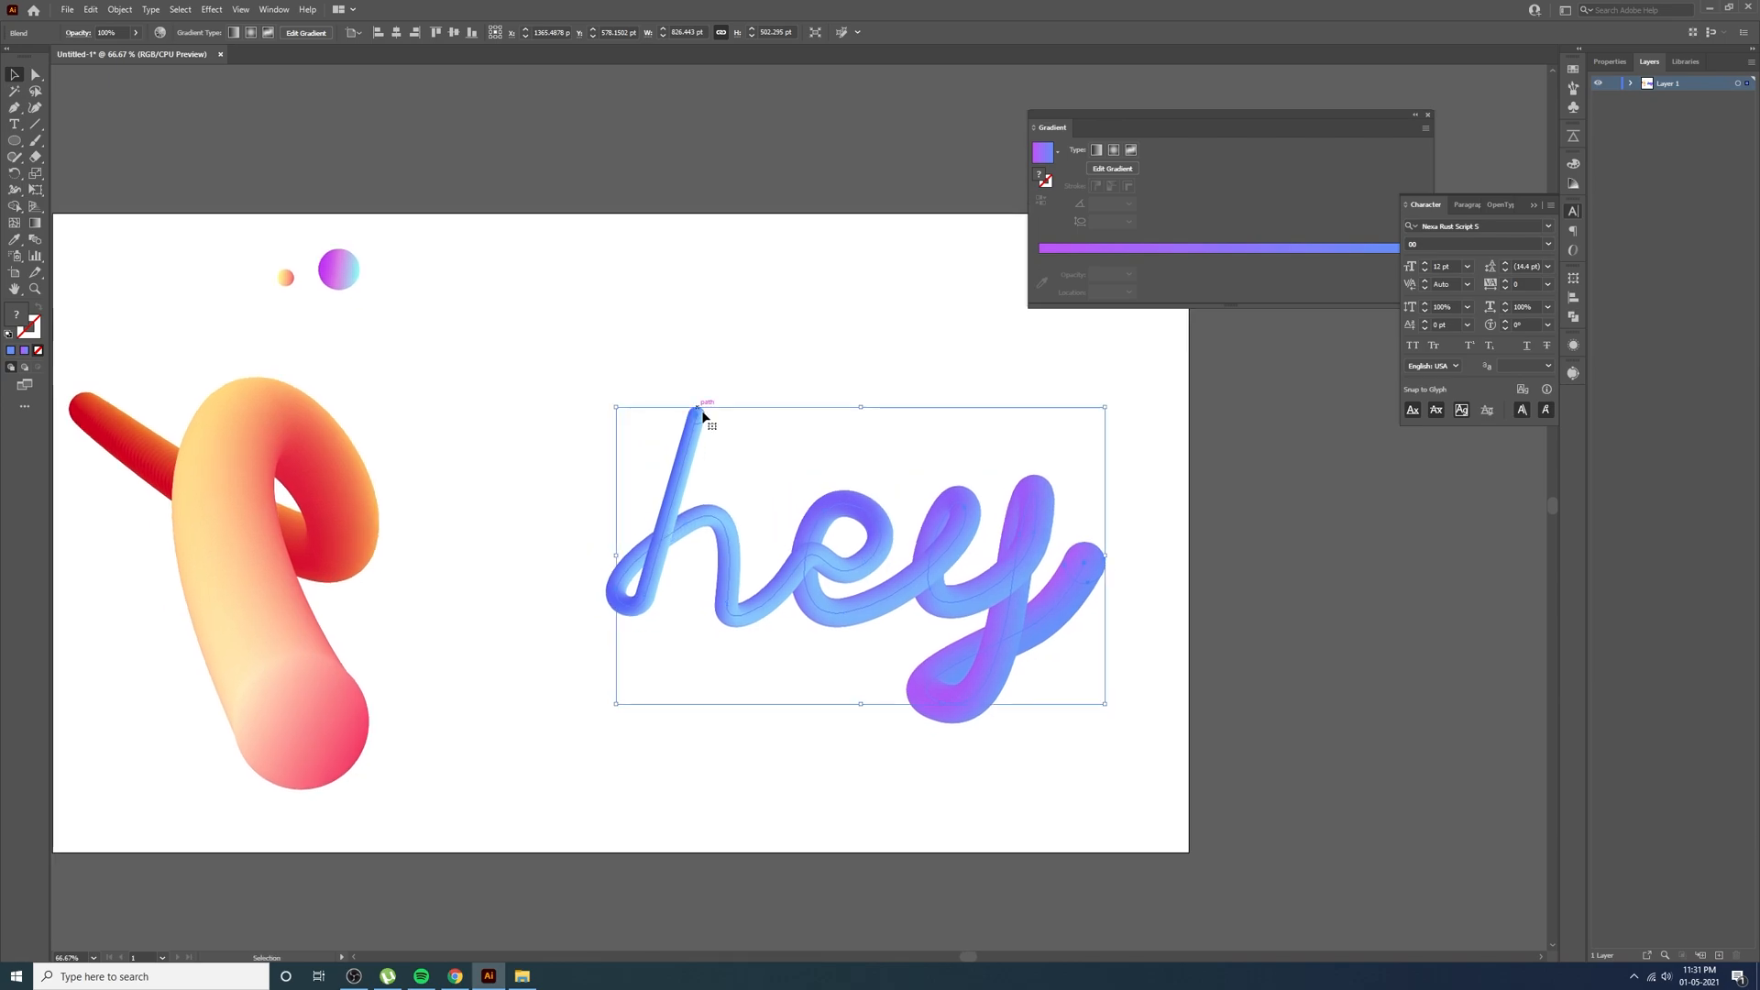
pyautogui.doubleClick(1068, 559)
pyautogui.click(1087, 563)
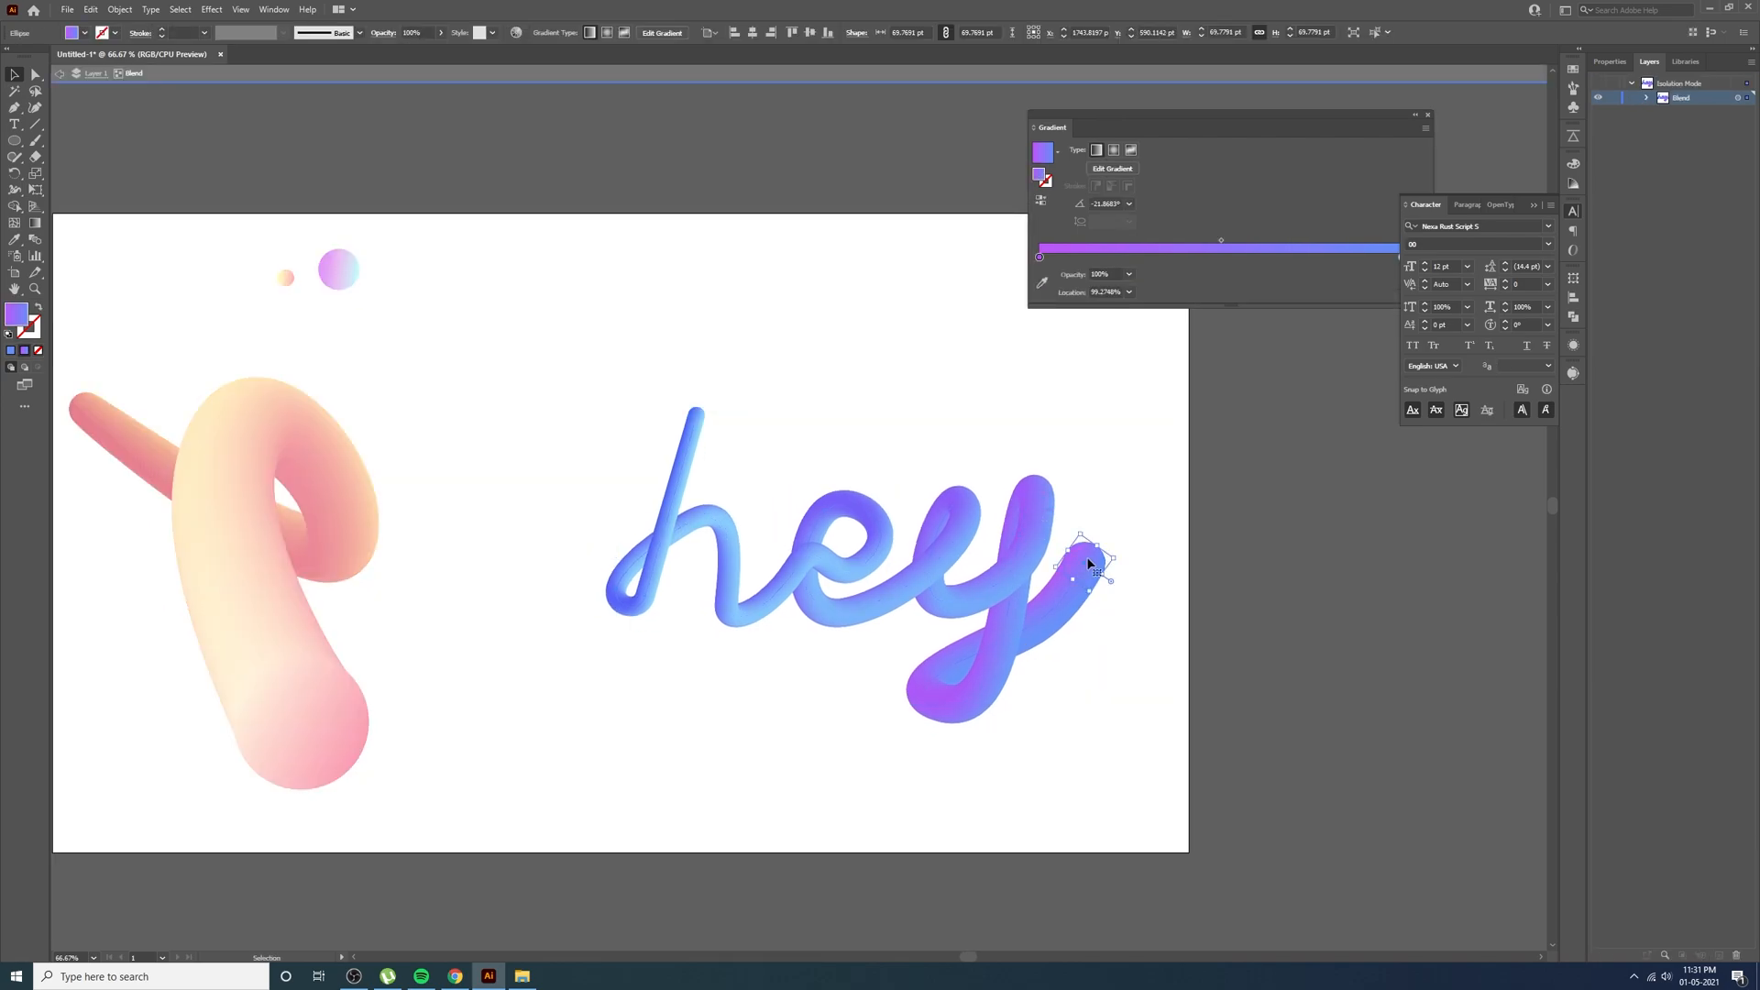
pyautogui.press('i')
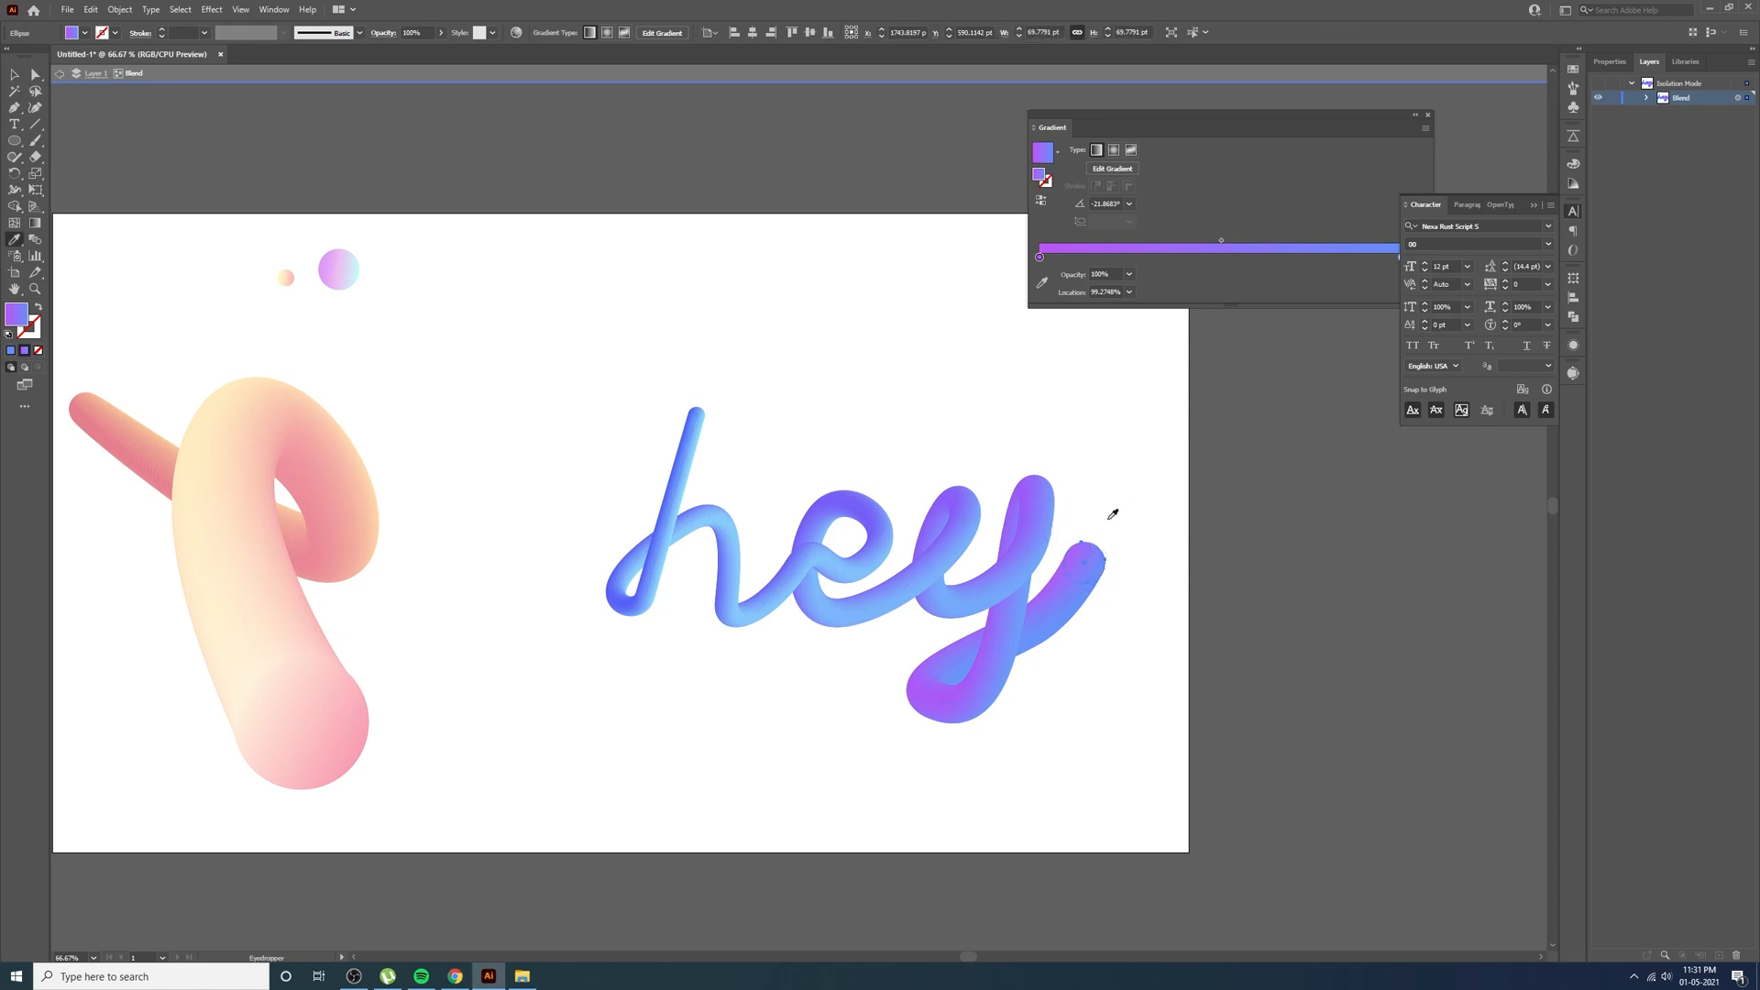
pyautogui.click(339, 265)
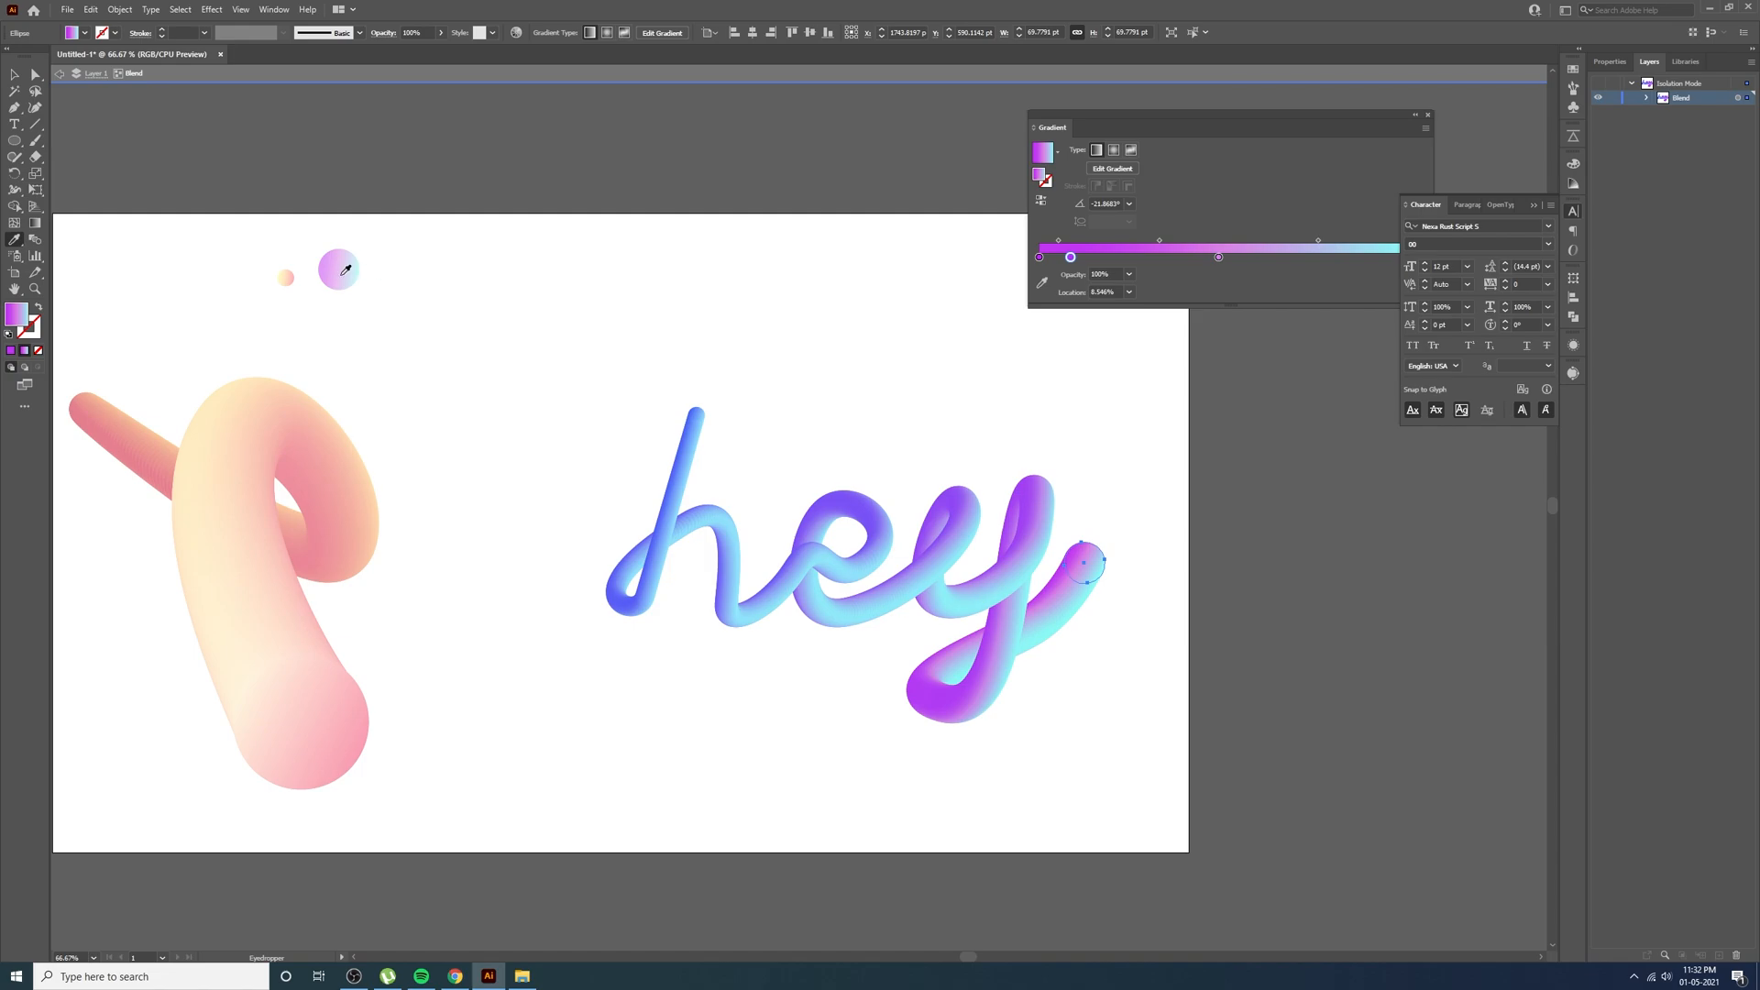
pyautogui.click(294, 272)
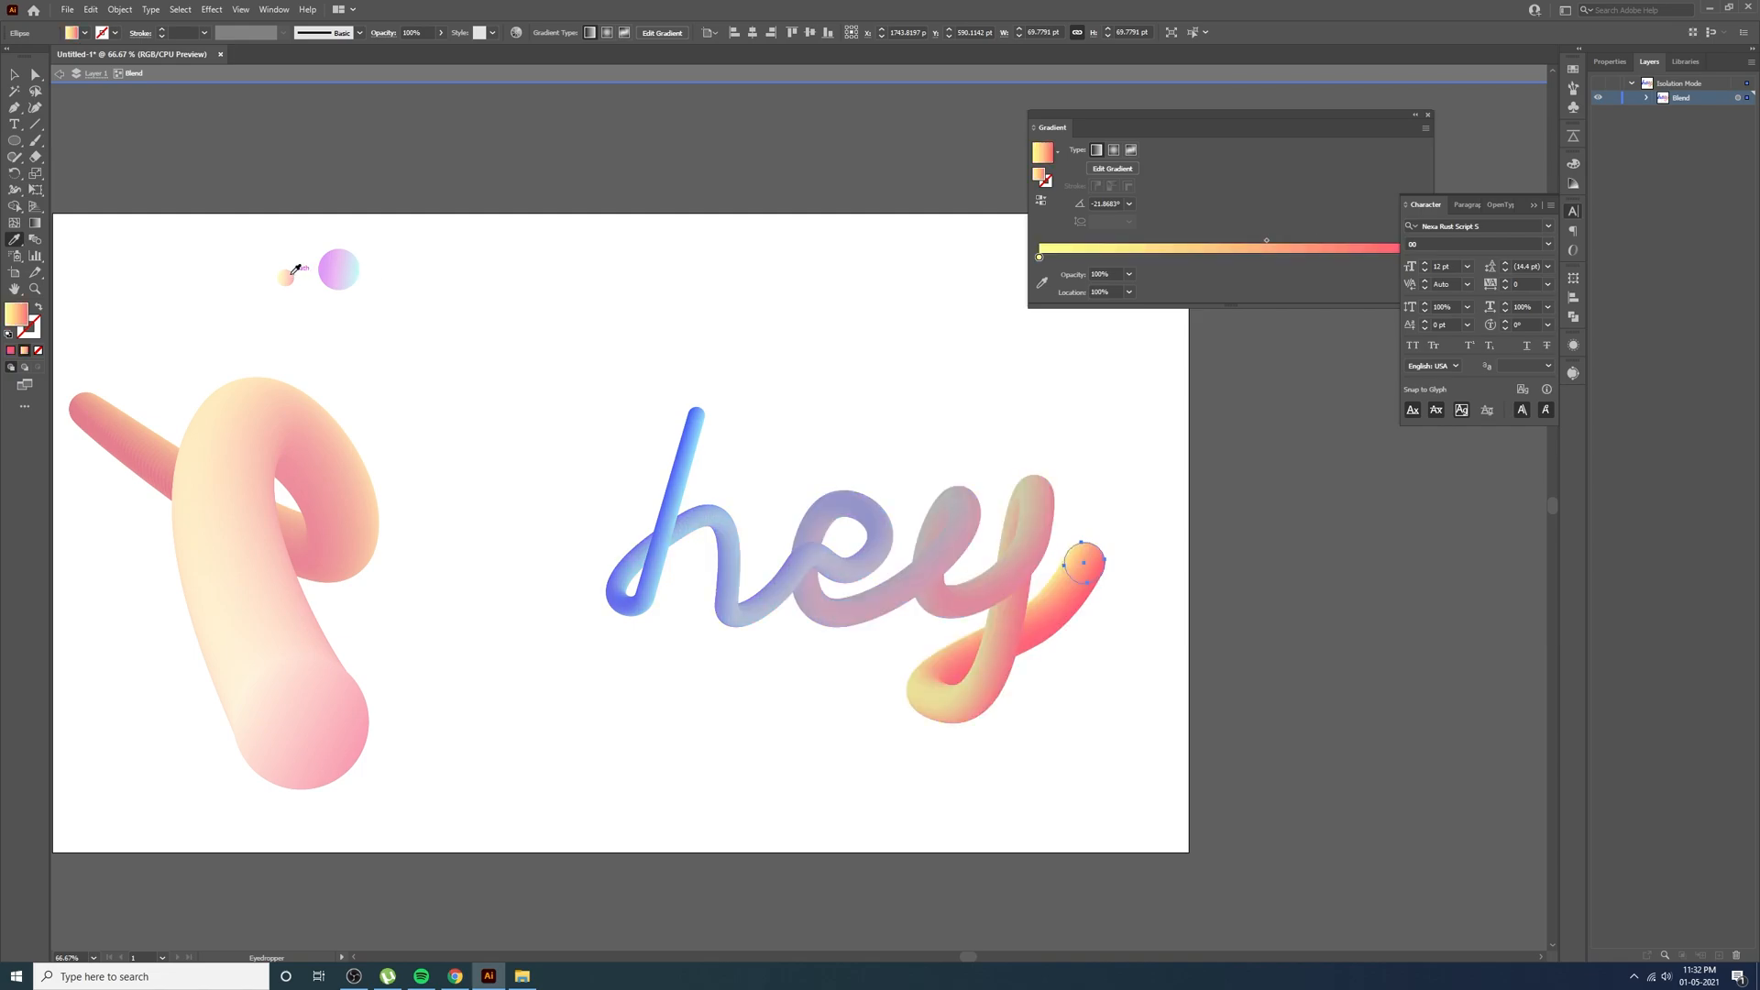
pyautogui.click(350, 706)
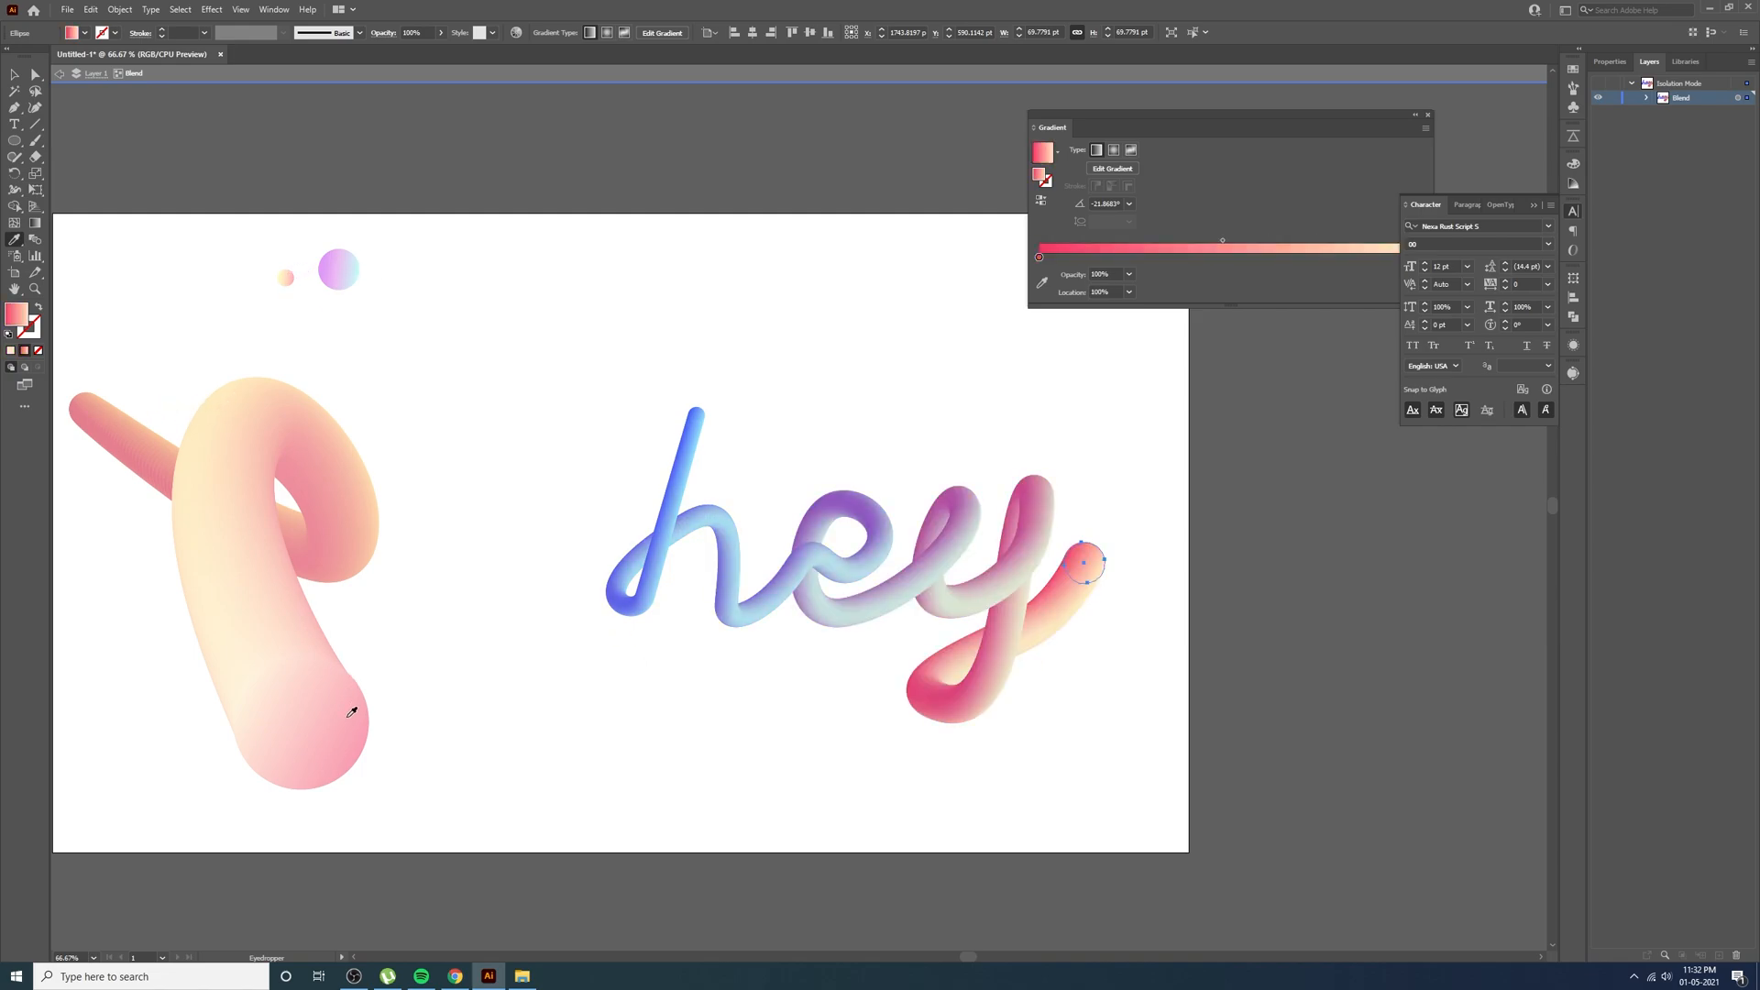
# Recolor the circle atop the "h" with the red-orange gradient sampled from the thick tube's thin end, and exit isolation mode
pyautogui.press('v')
pyautogui.click(696, 414)
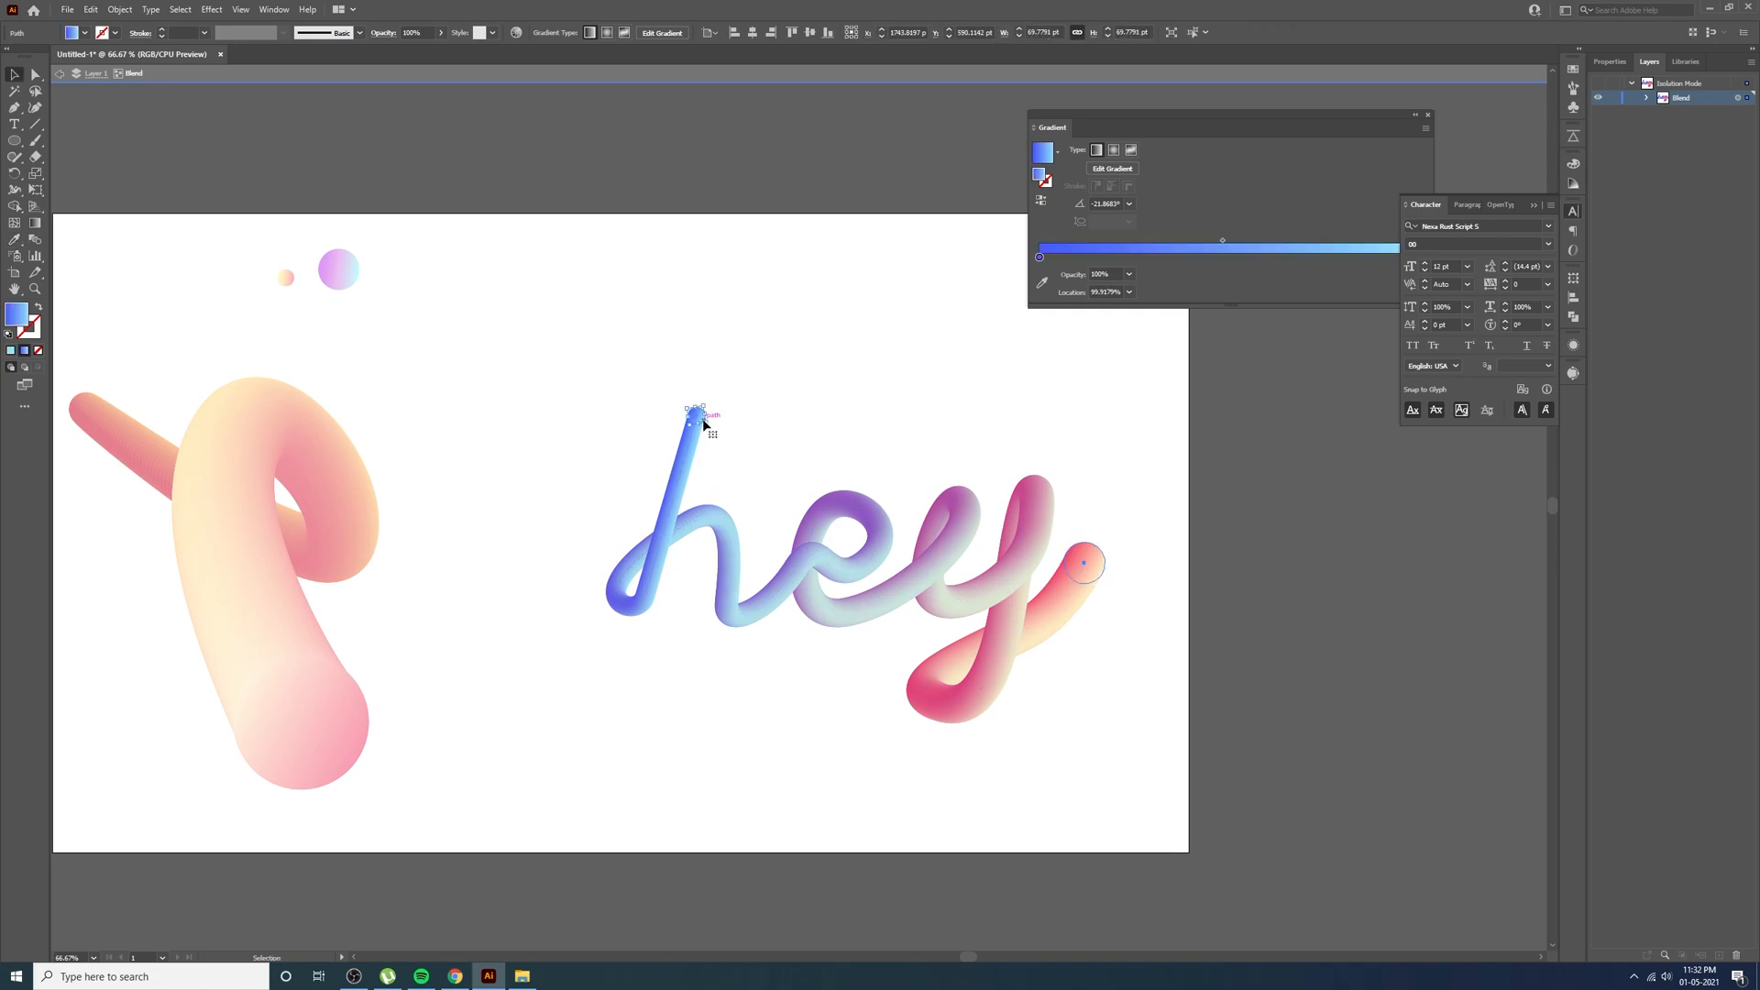
pyautogui.press('i')
pyautogui.click(89, 398)
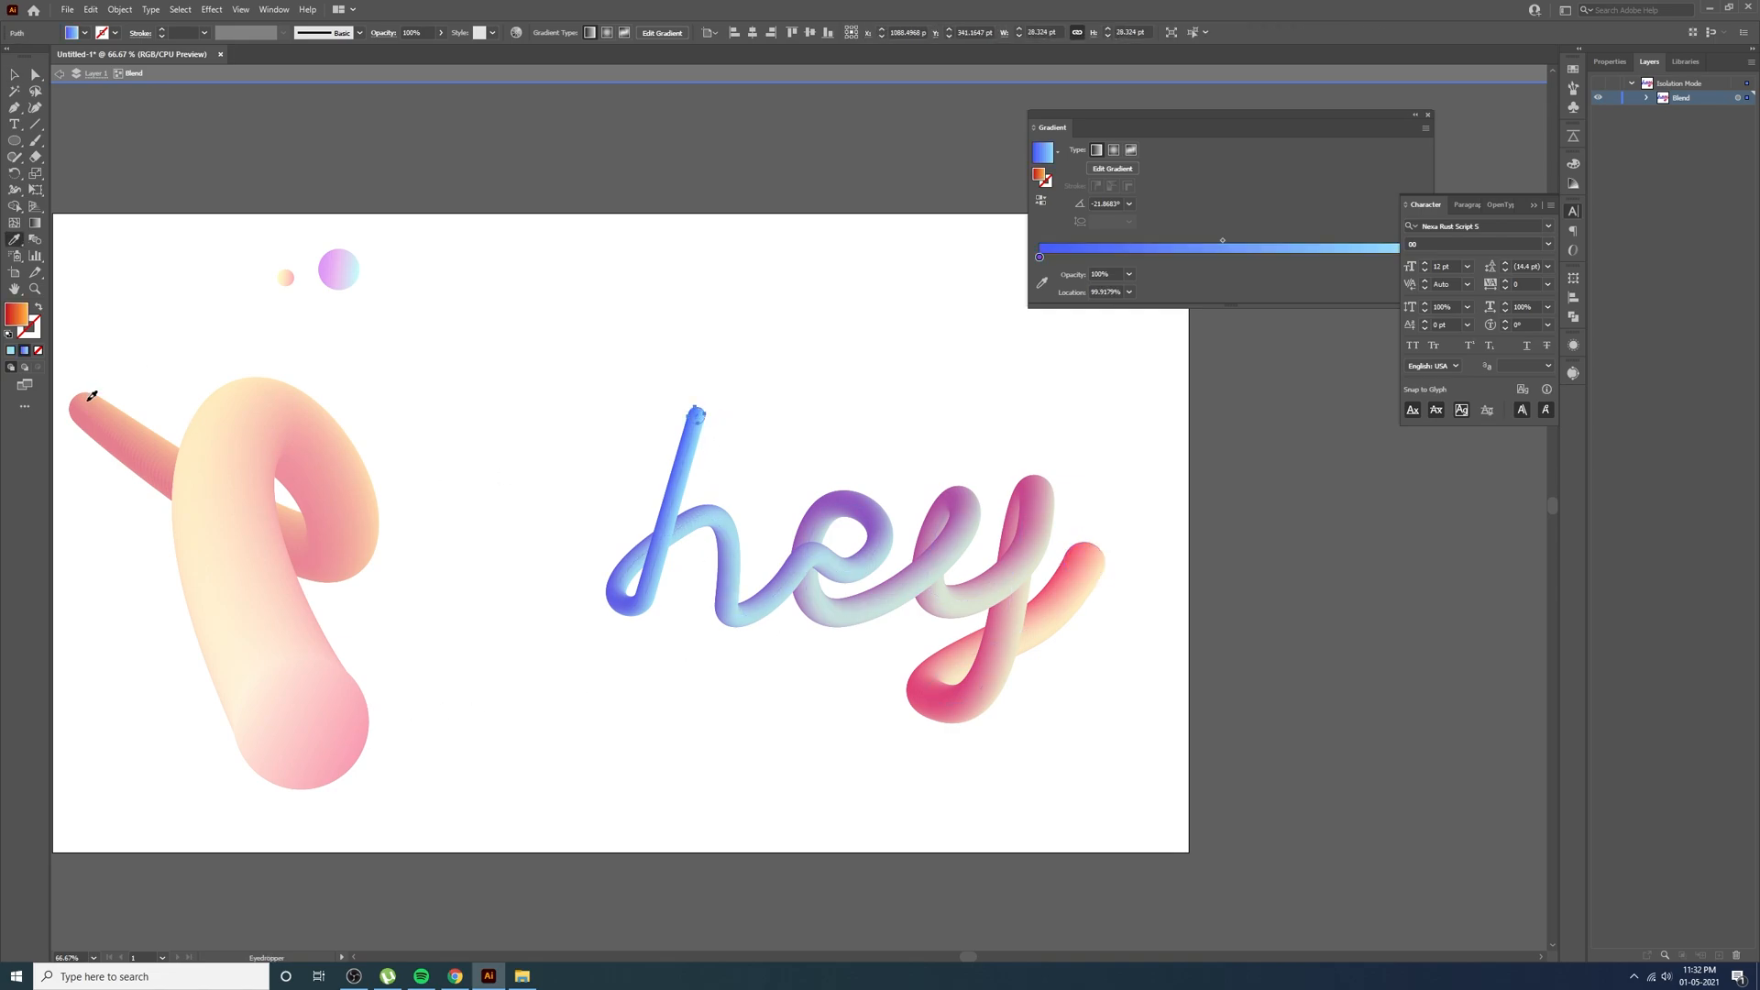
pyautogui.press('v')
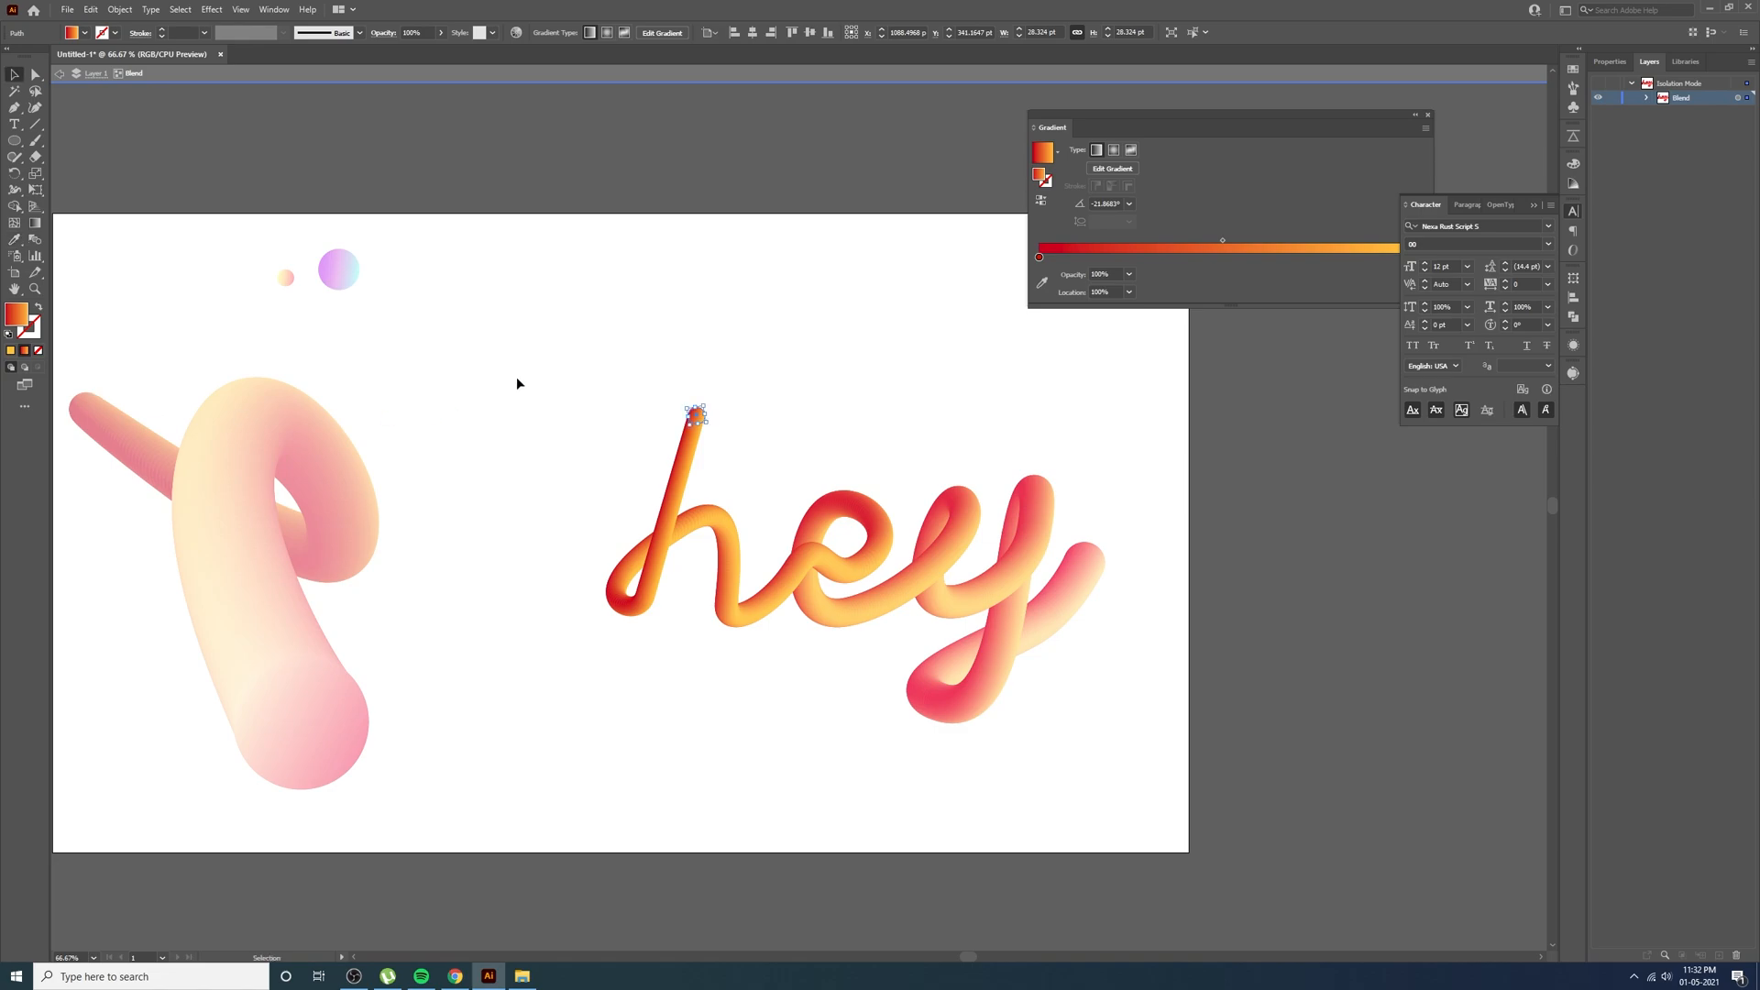
pyautogui.click(719, 486)
pyautogui.doubleClick(651, 659)
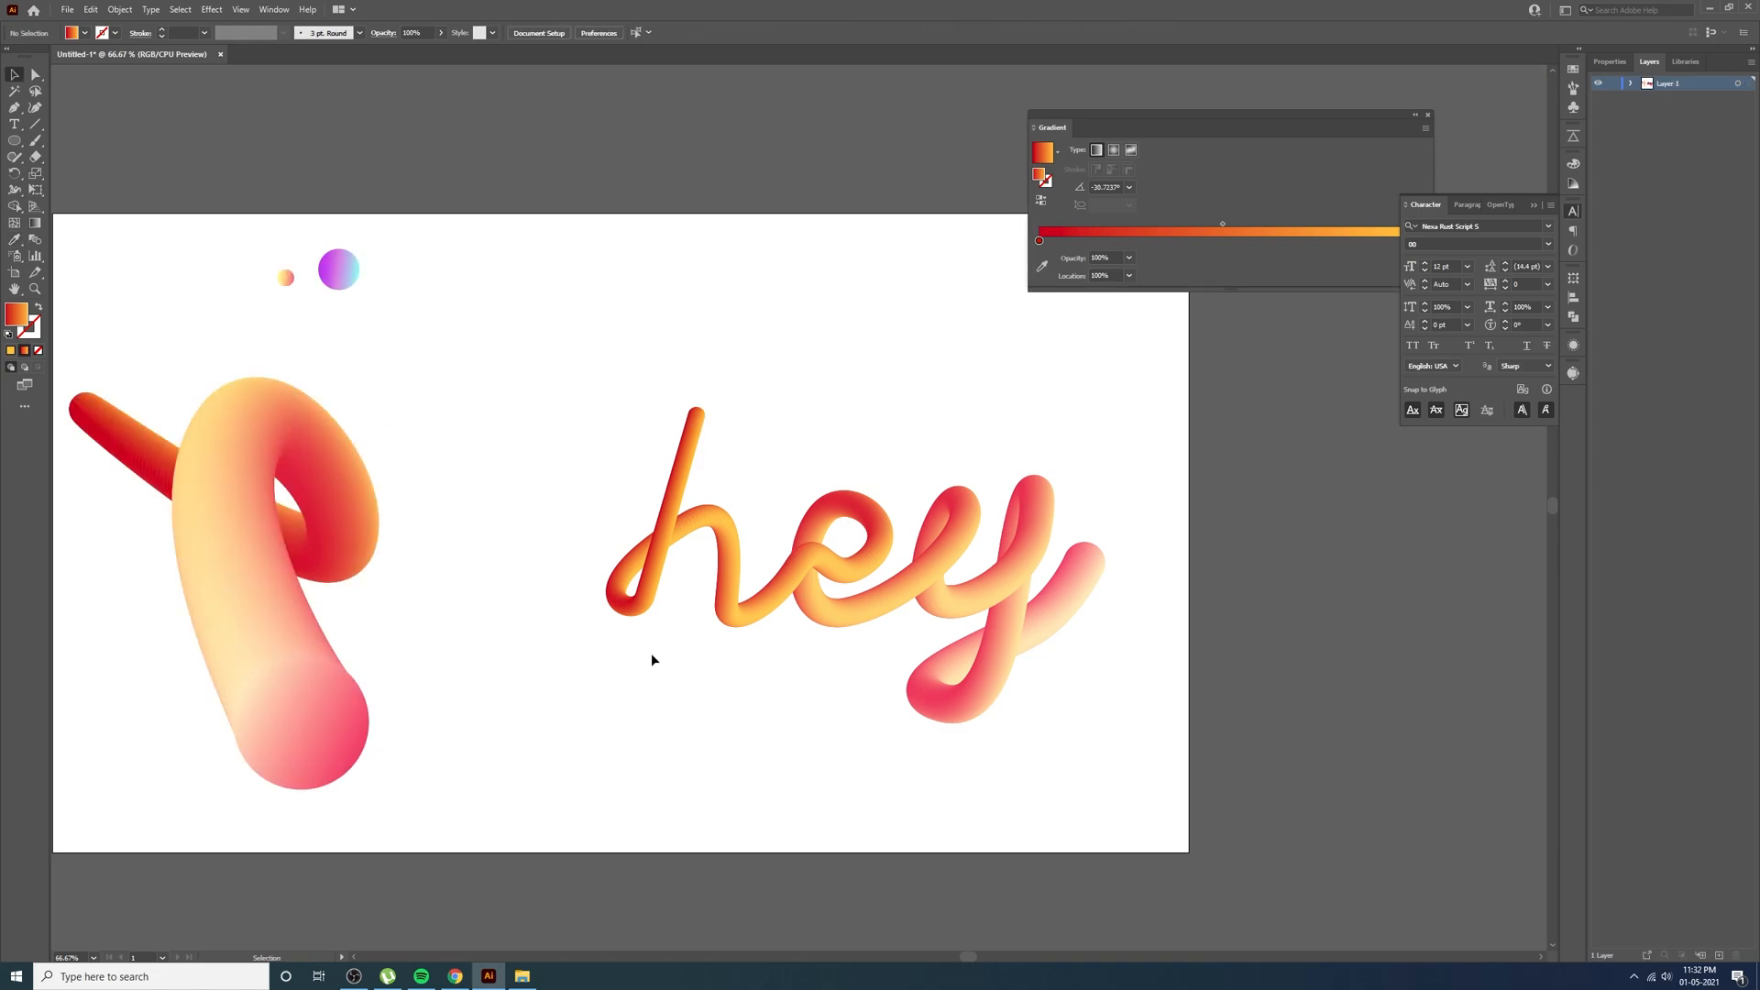
pyautogui.keyDown('alt'); pyautogui.scroll(-1, 652, 659); pyautogui.keyUp('alt')
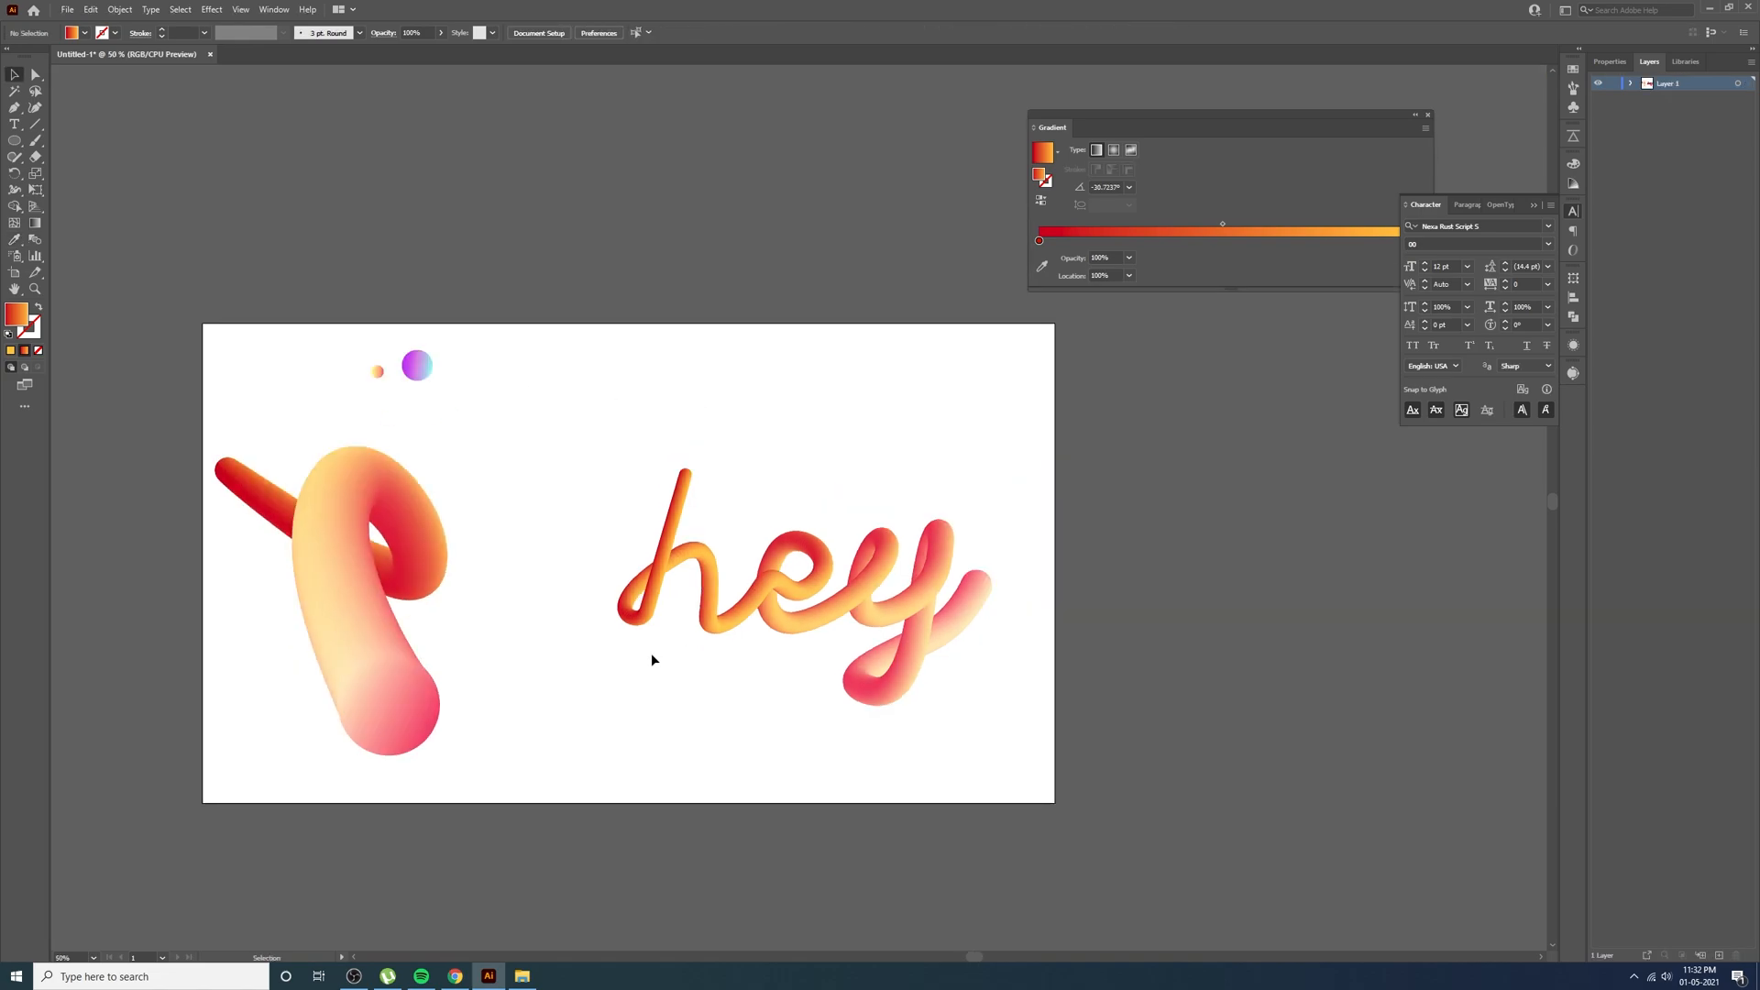